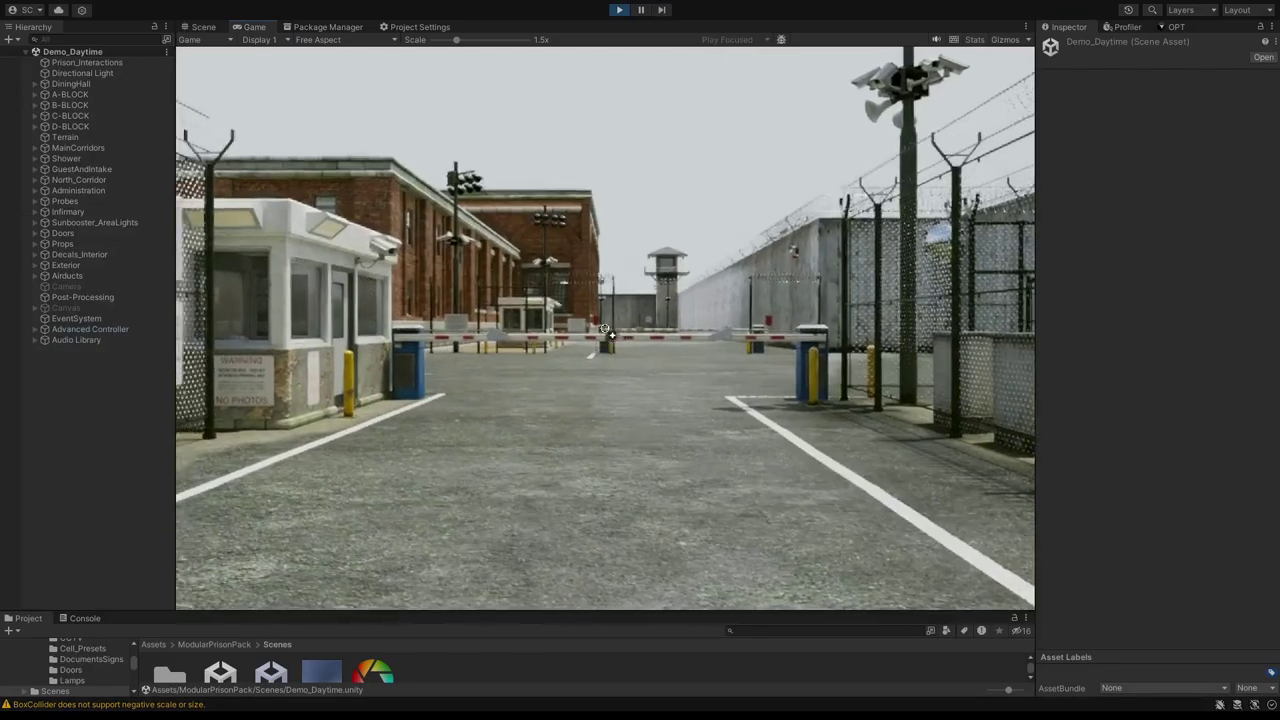
- Walk past the guard booth at the prison gate and go through the building's metal door in the running scene
key(w)
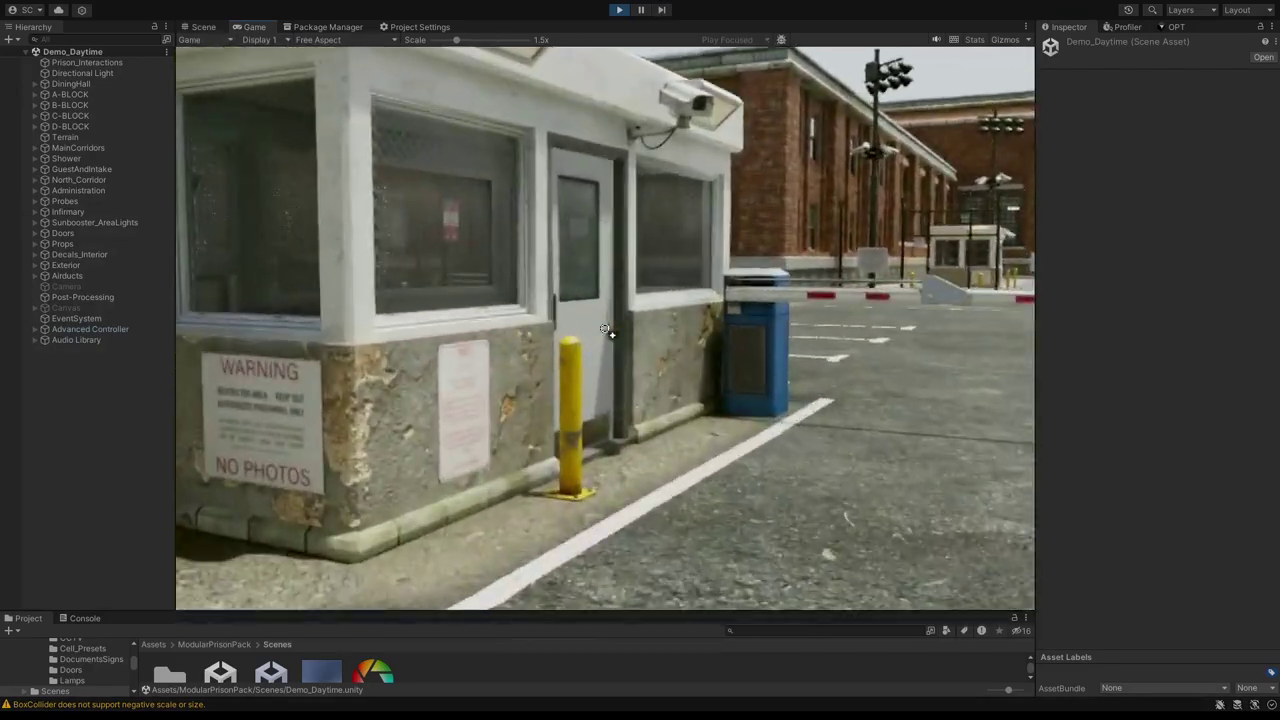
key(e)
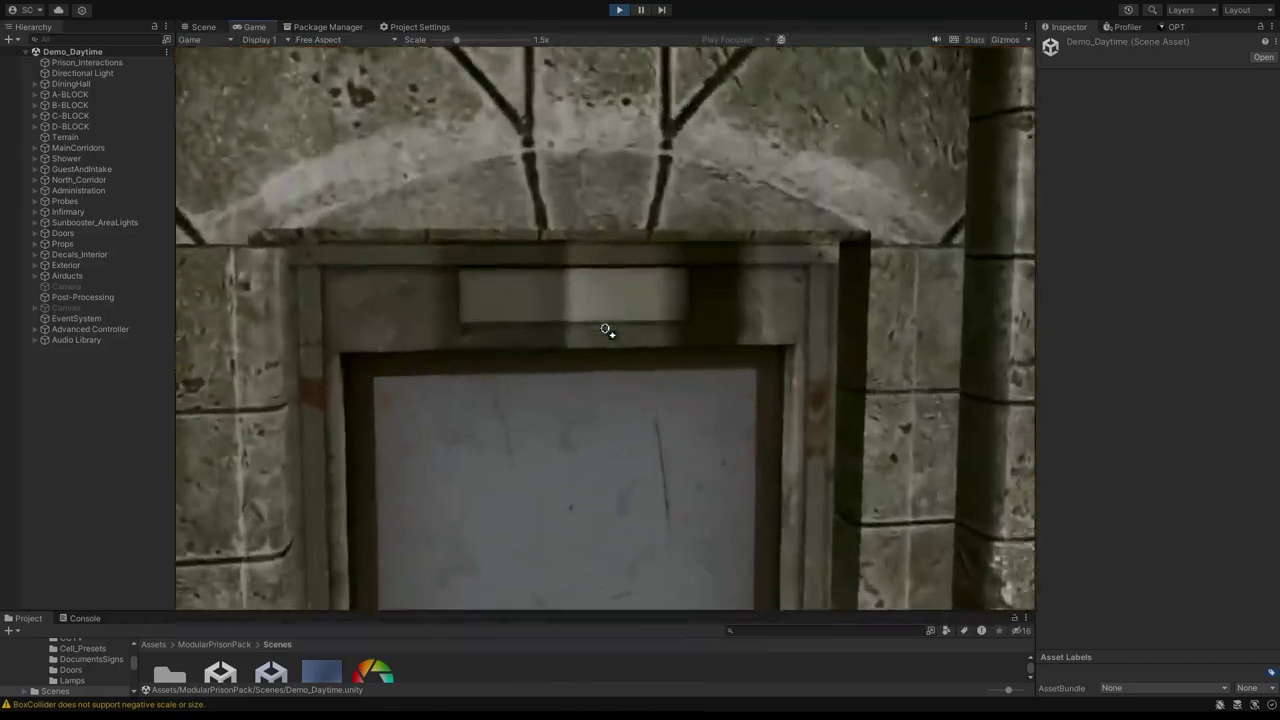
key(w)
key(e)
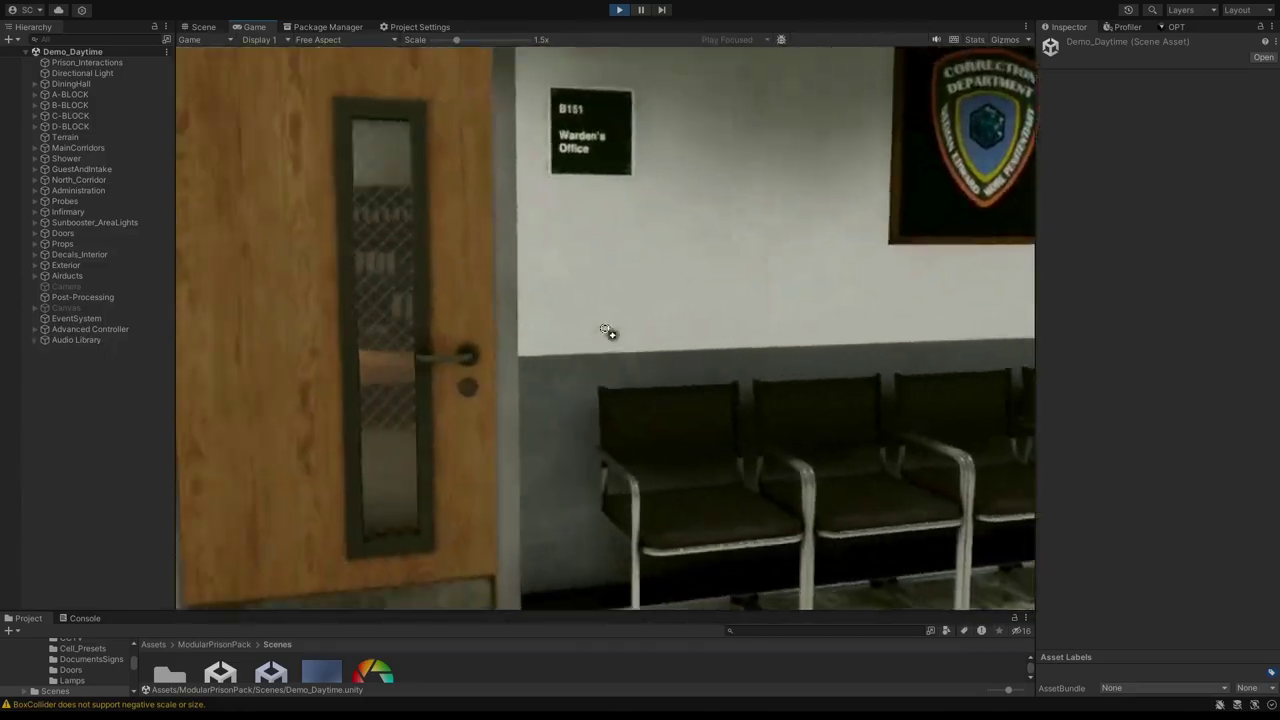
- Try the wooden doors around the Warden's Office waiting area
key(e)
key(w)
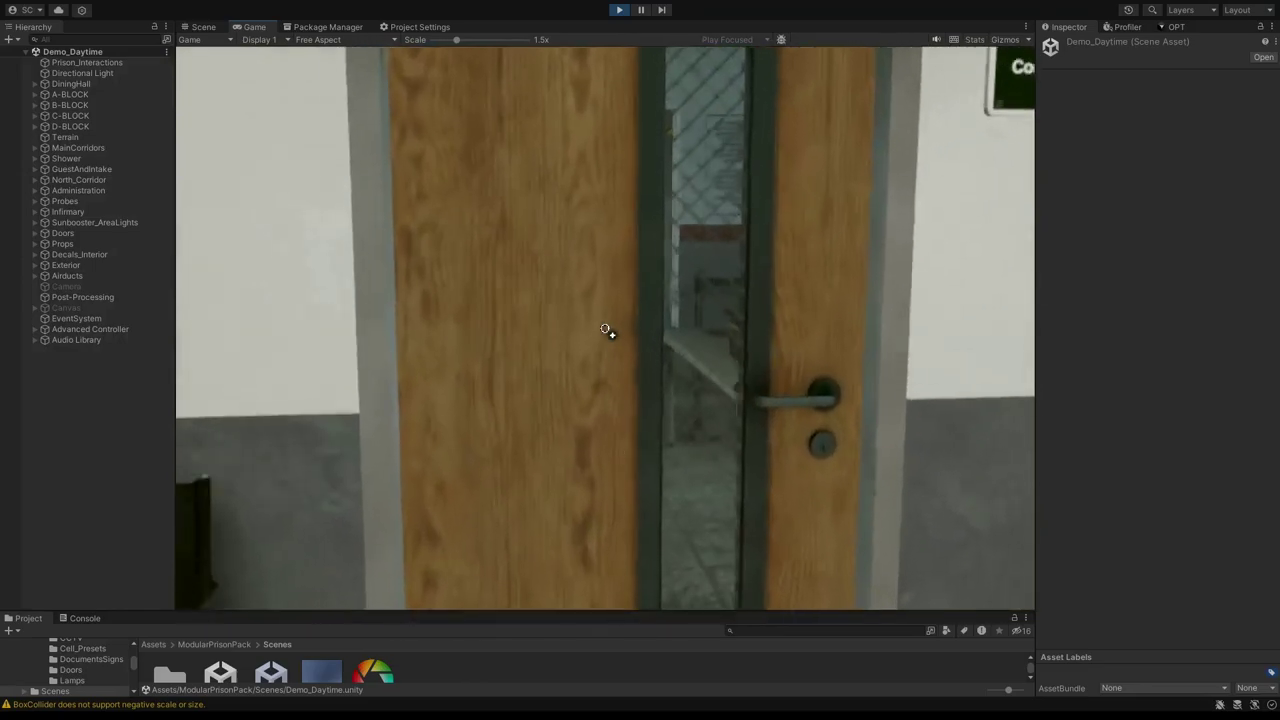
key(e)
key(w)
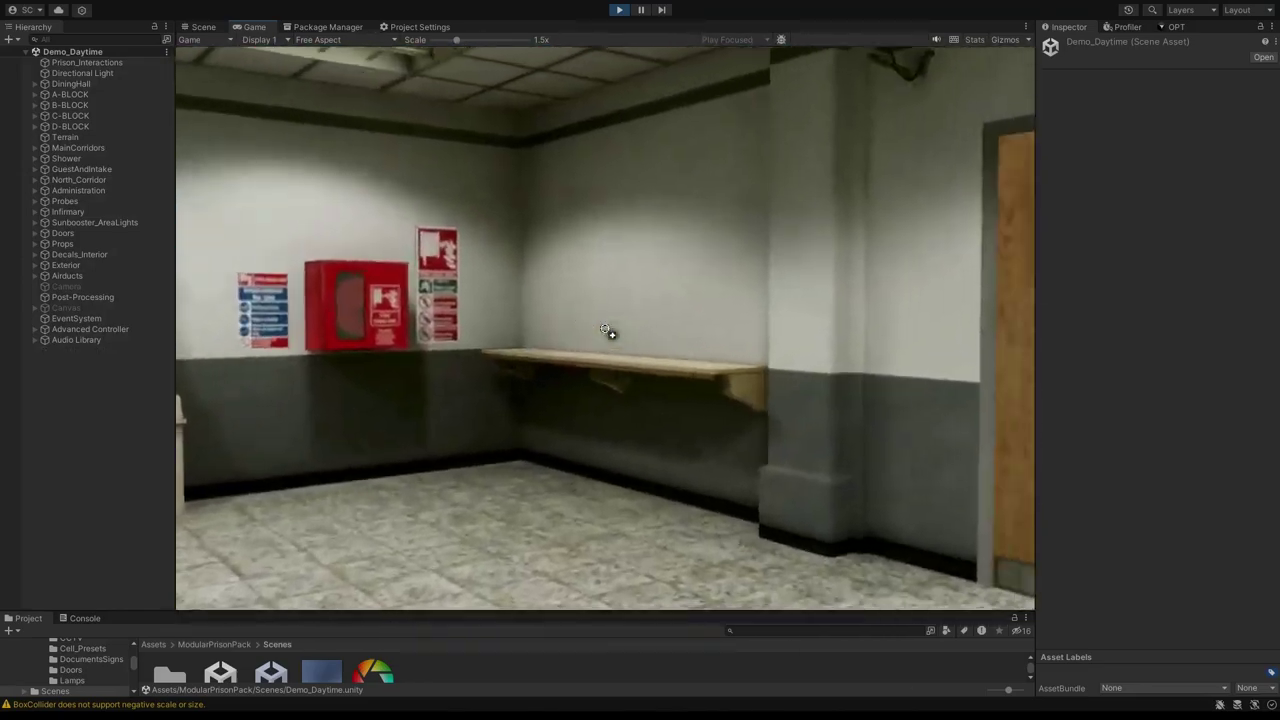
- Walk through the green-tiled locker room and open its white windowed door
key(e)
key(w)
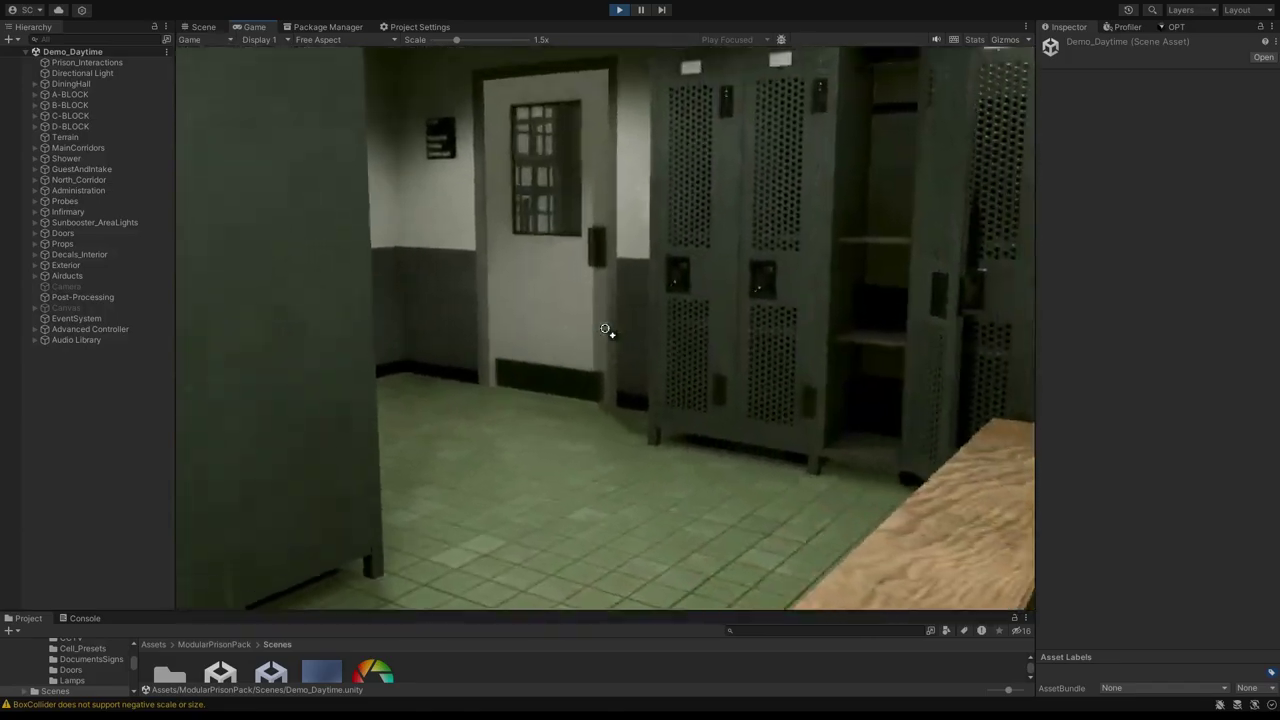
key(e)
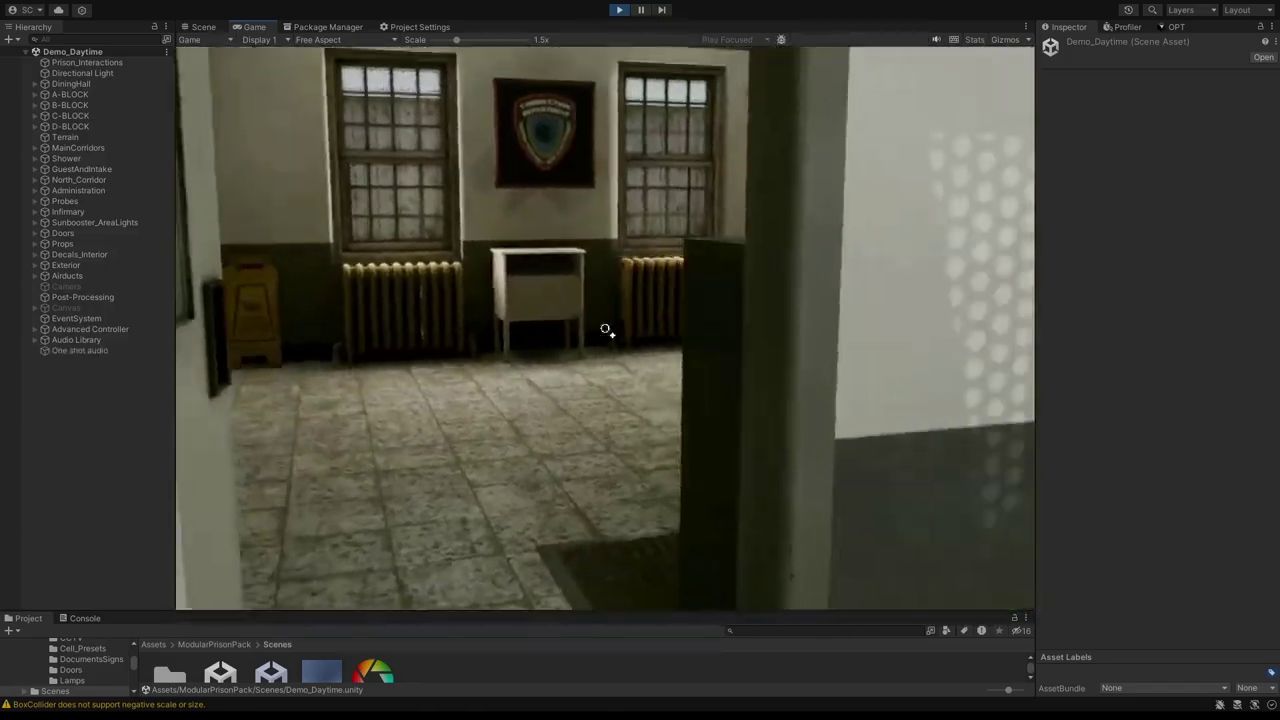
key(w)
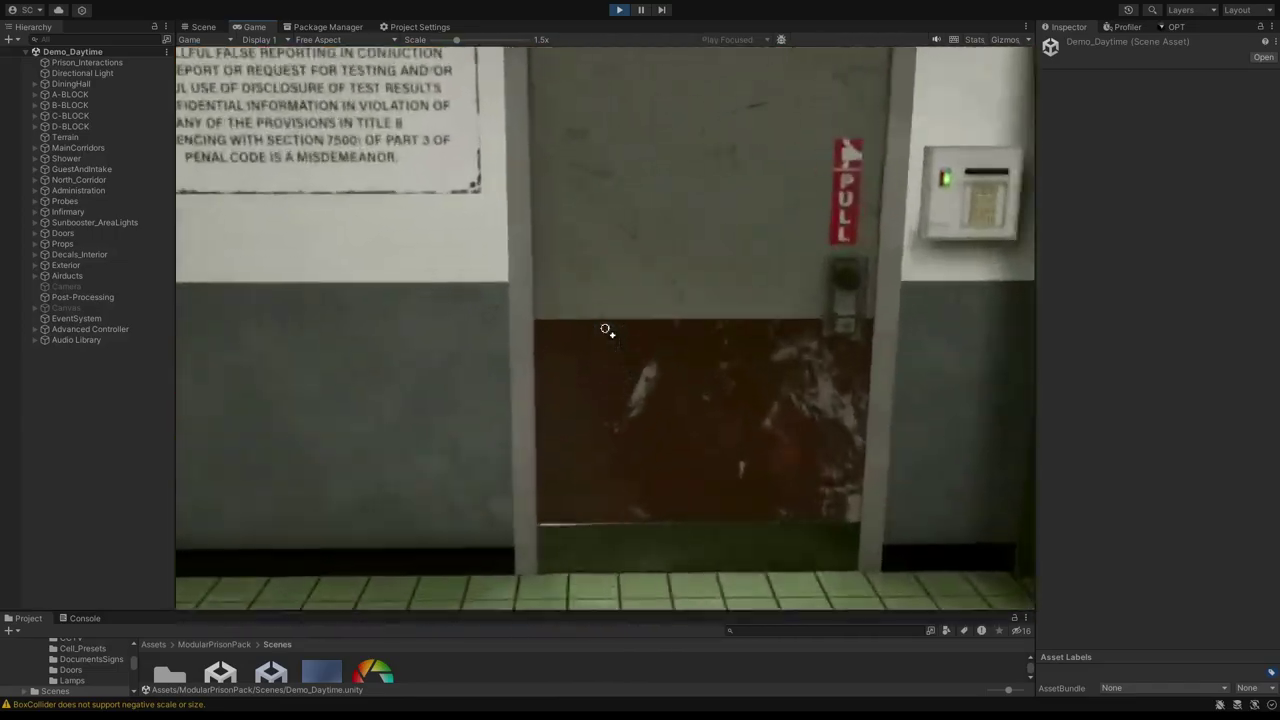
- Open the metal door marked PULL beside the keypad and operate the barred gate behind it
key(e)
key(w)
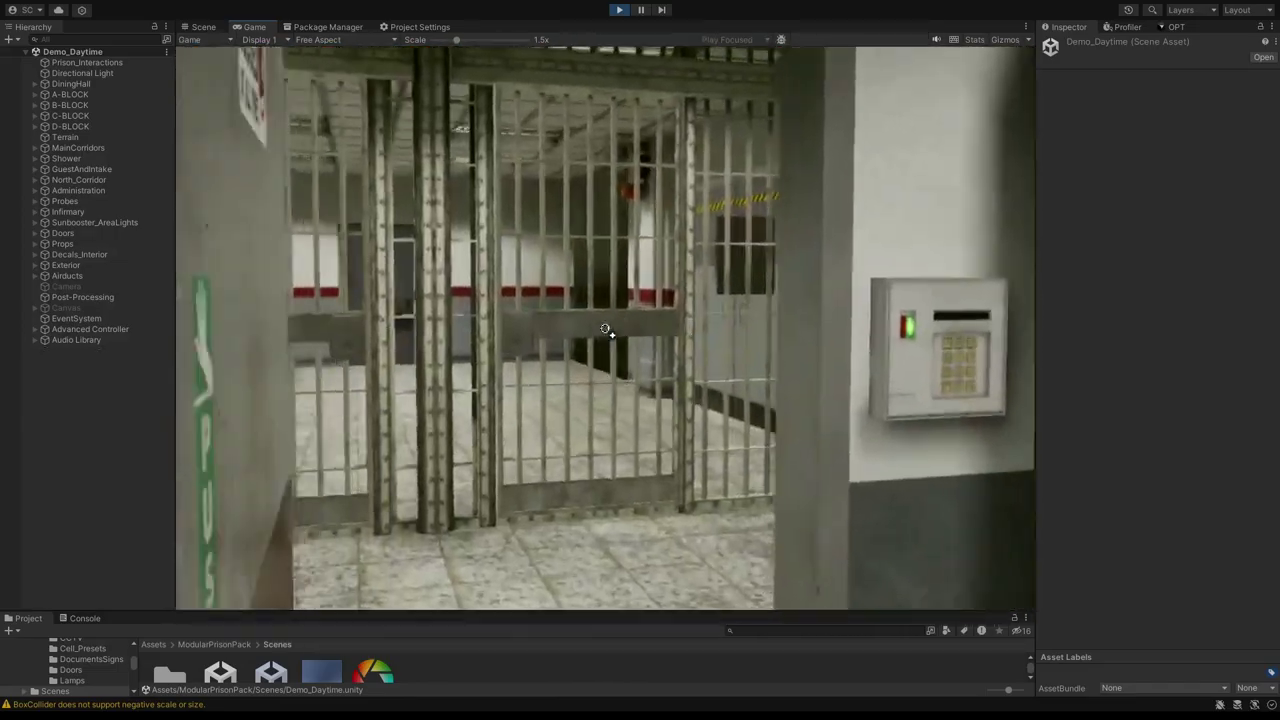
key(e)
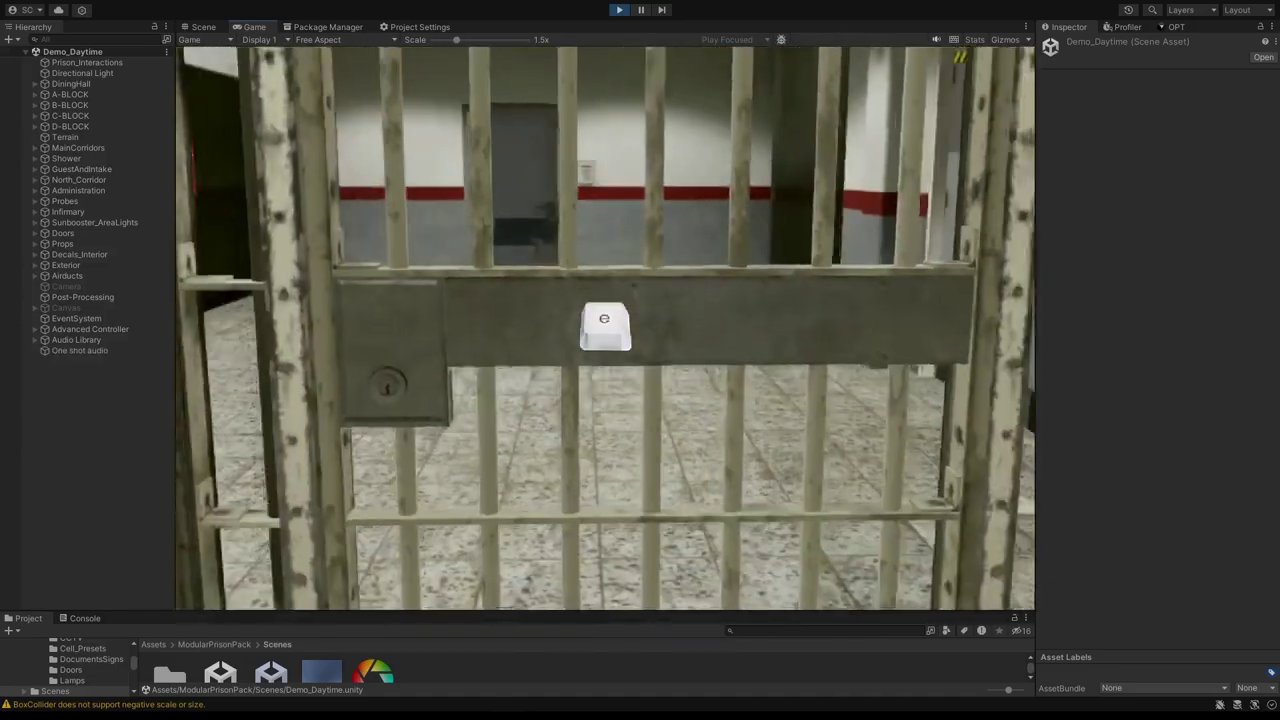
key(e)
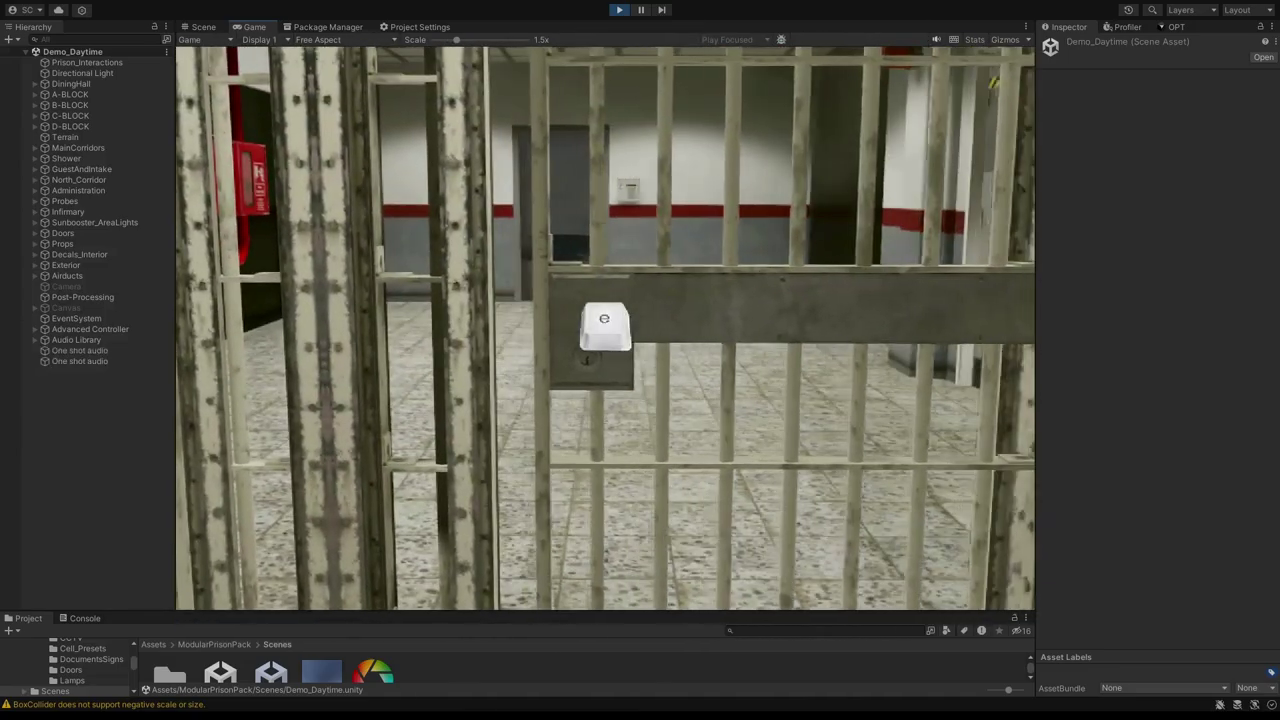
key(e)
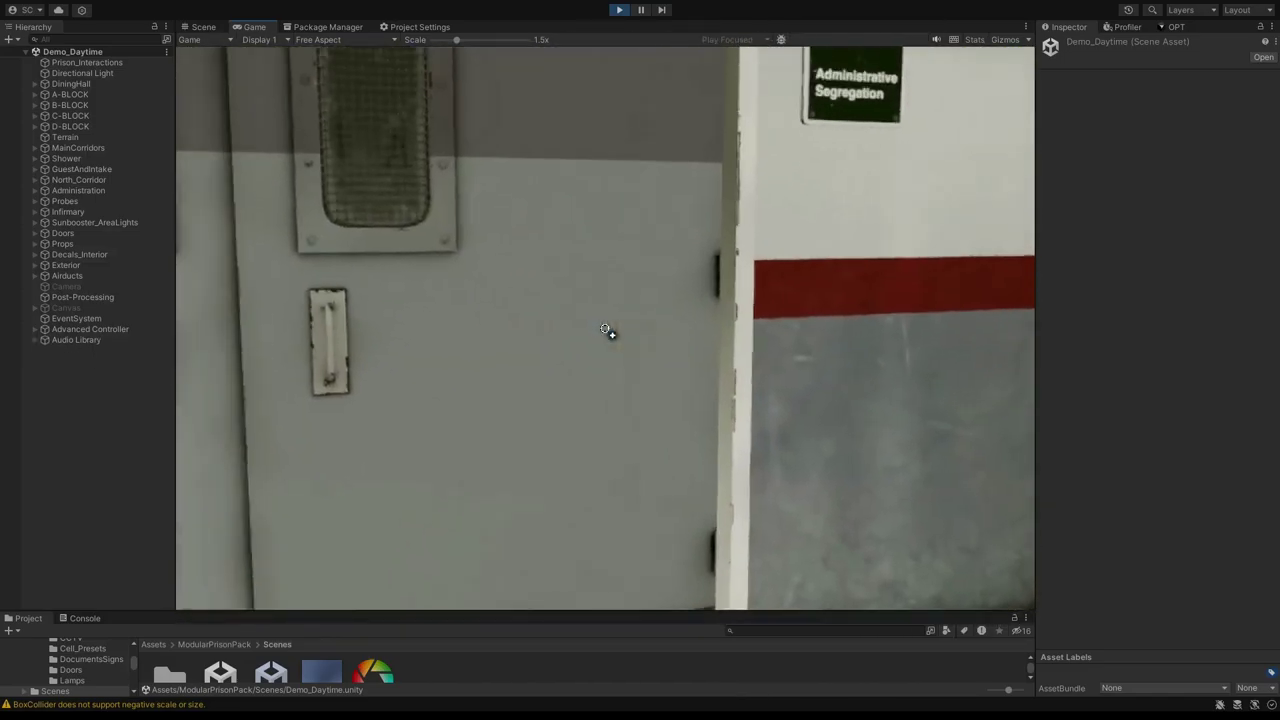
- Open the Administrative Segregation double doors and enter the A-Block cell corridor through its keypad door
key(e)
key(e)
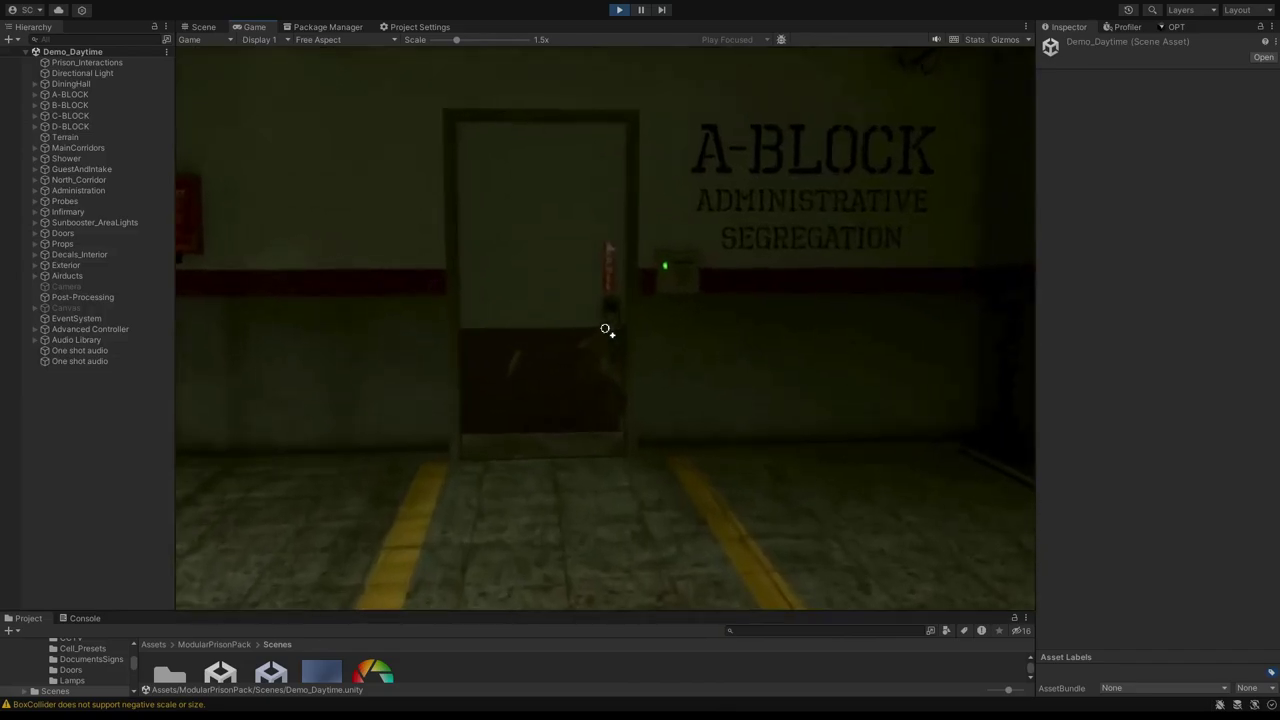
key(w)
key(e)
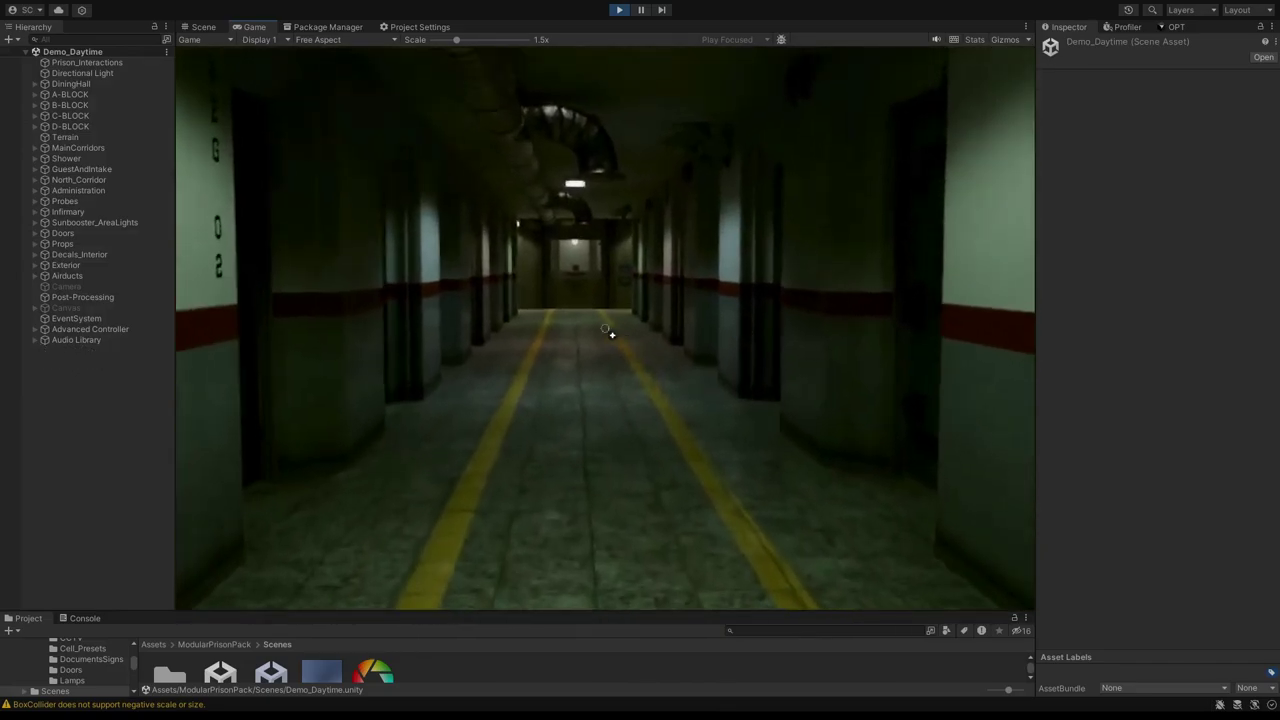
key(e)
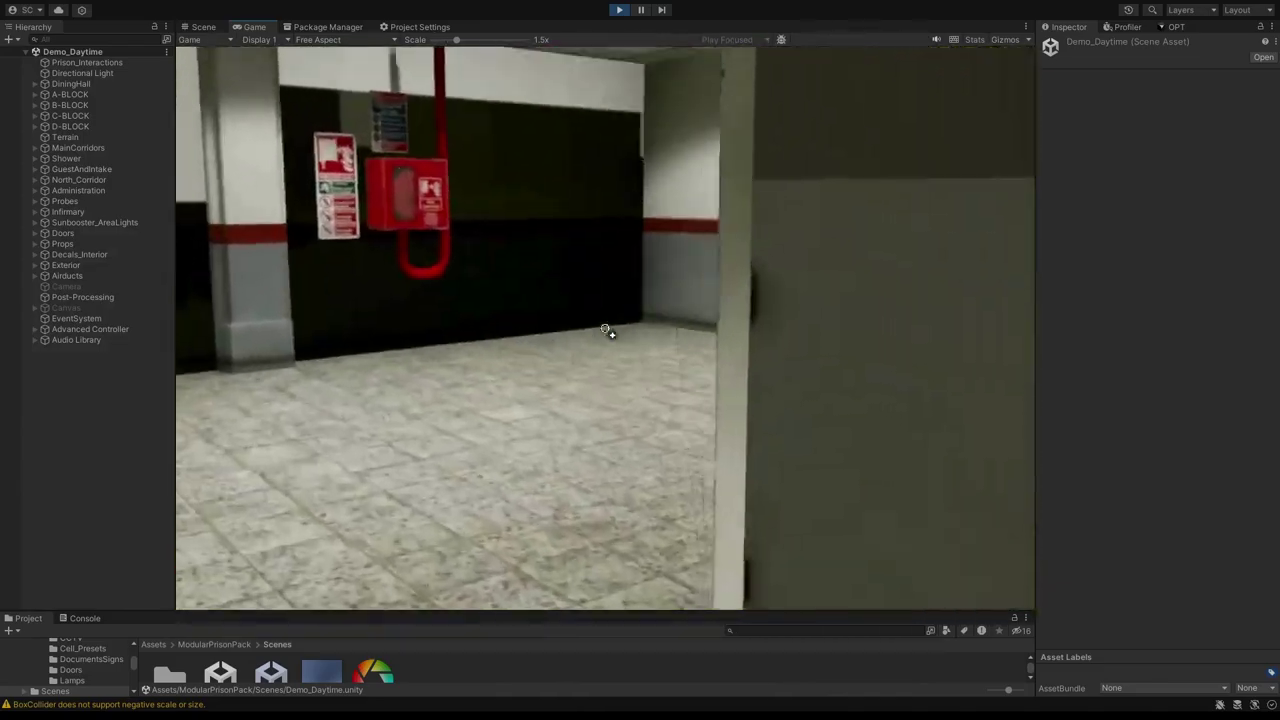
- Go through the push-bar door area and test the wooden office doors around the waiting hall
key(w)
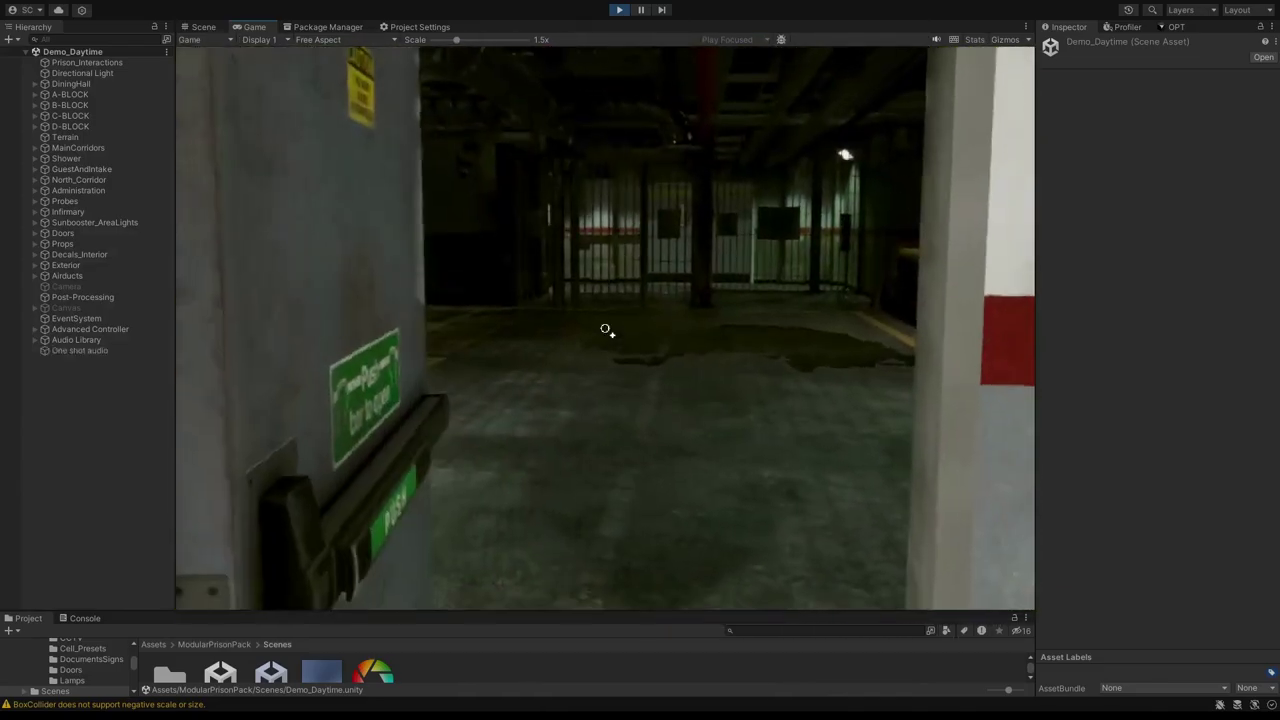
key(w)
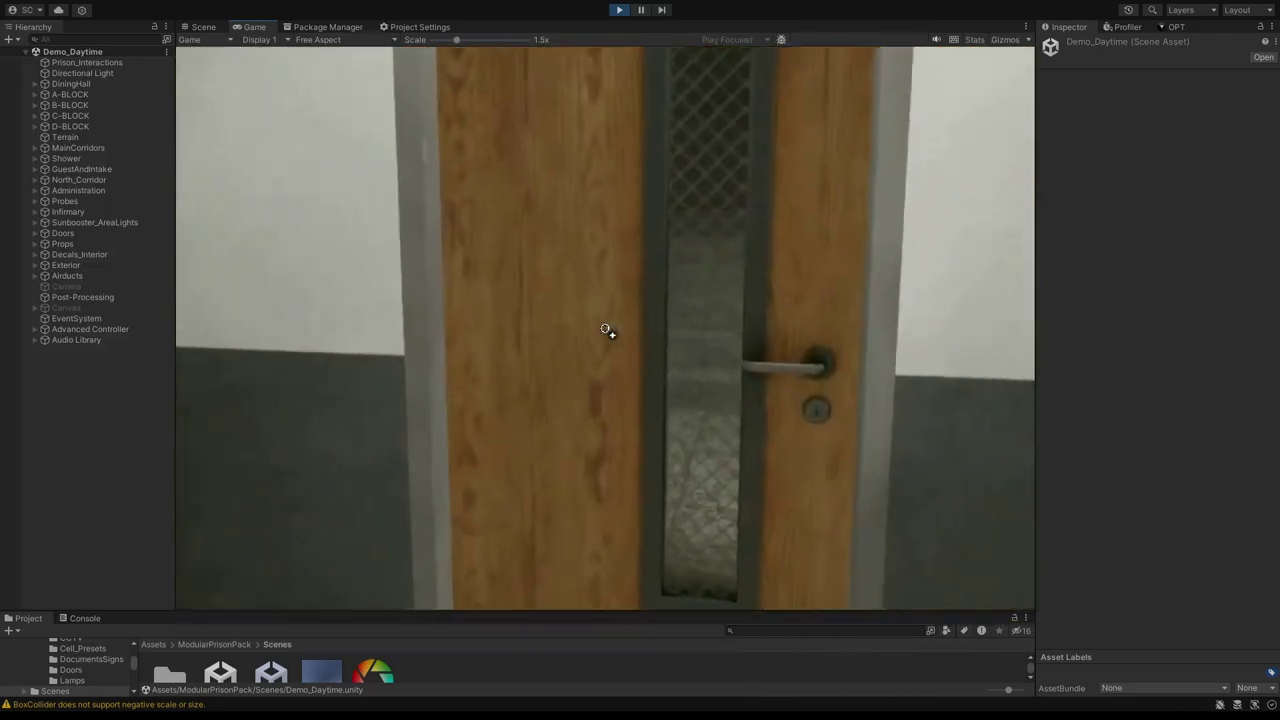
key(e)
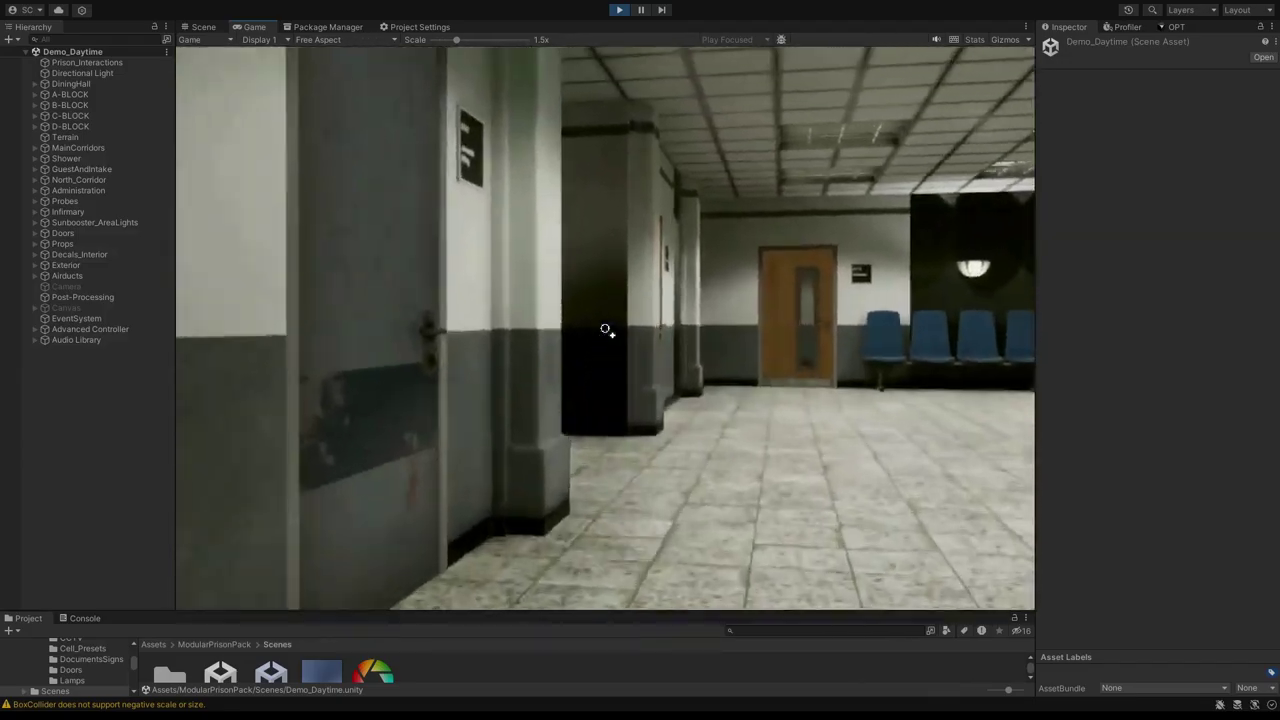
key(e)
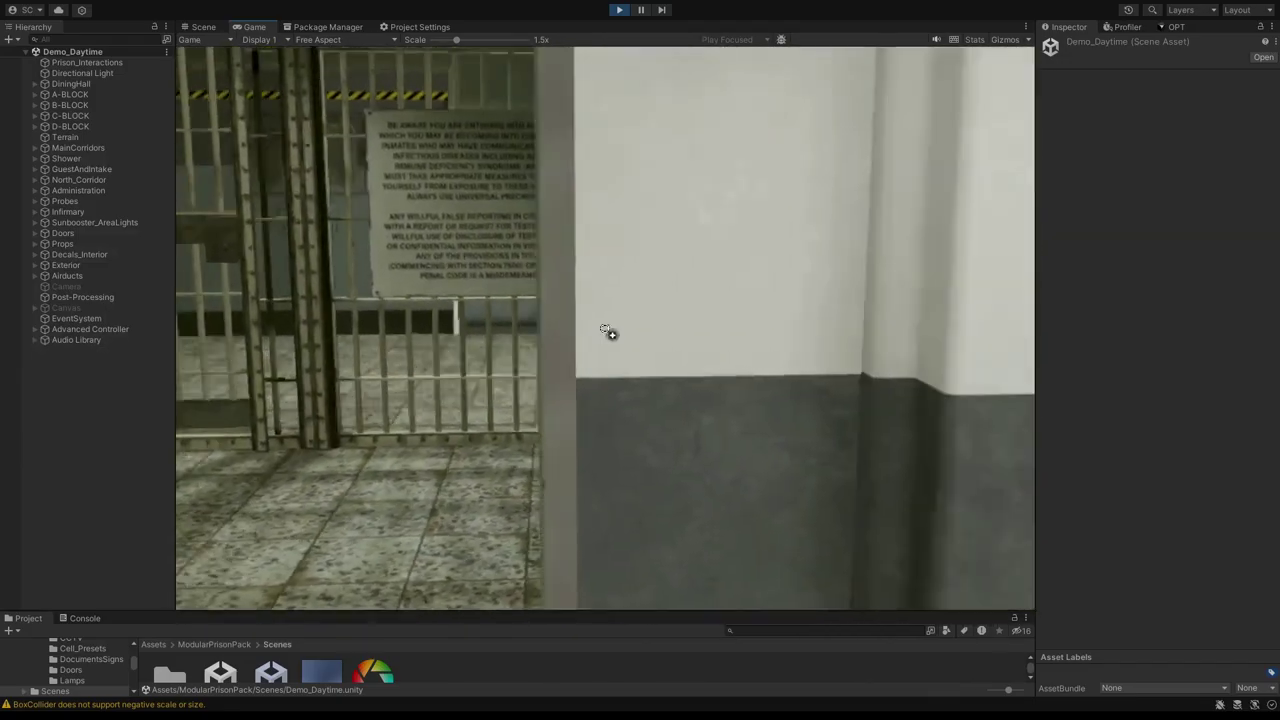
key(e)
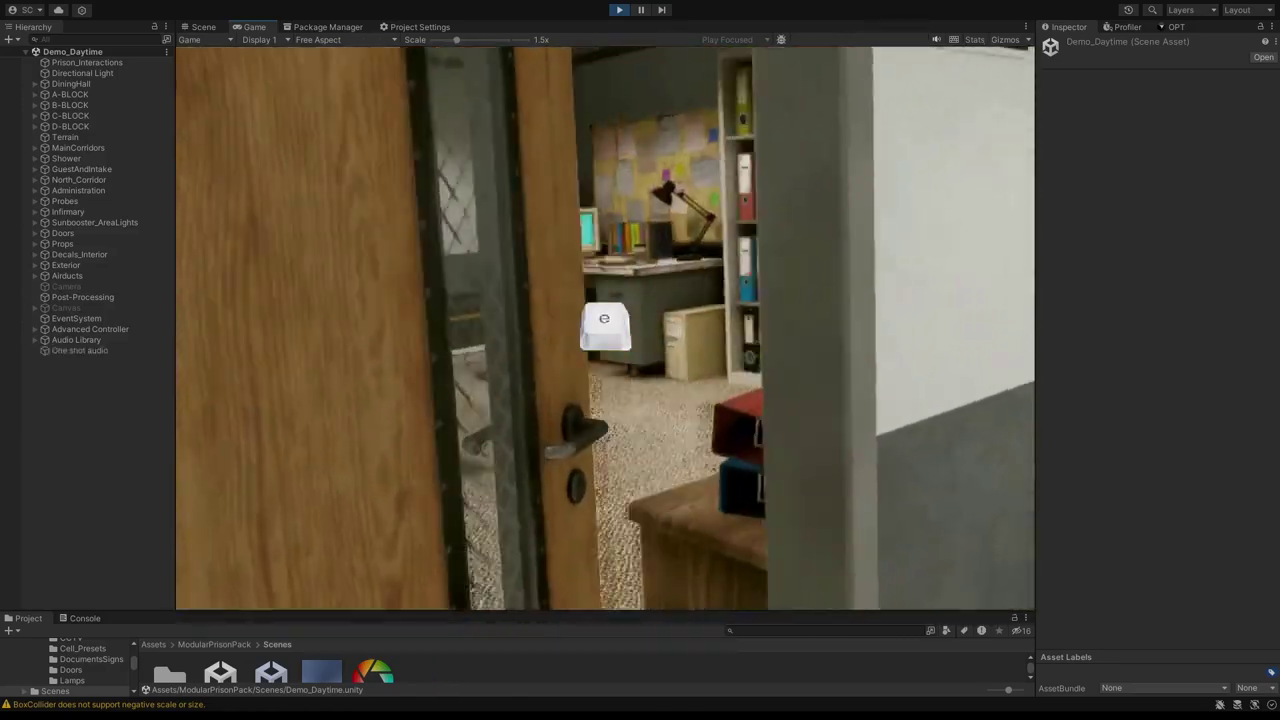
key(e)
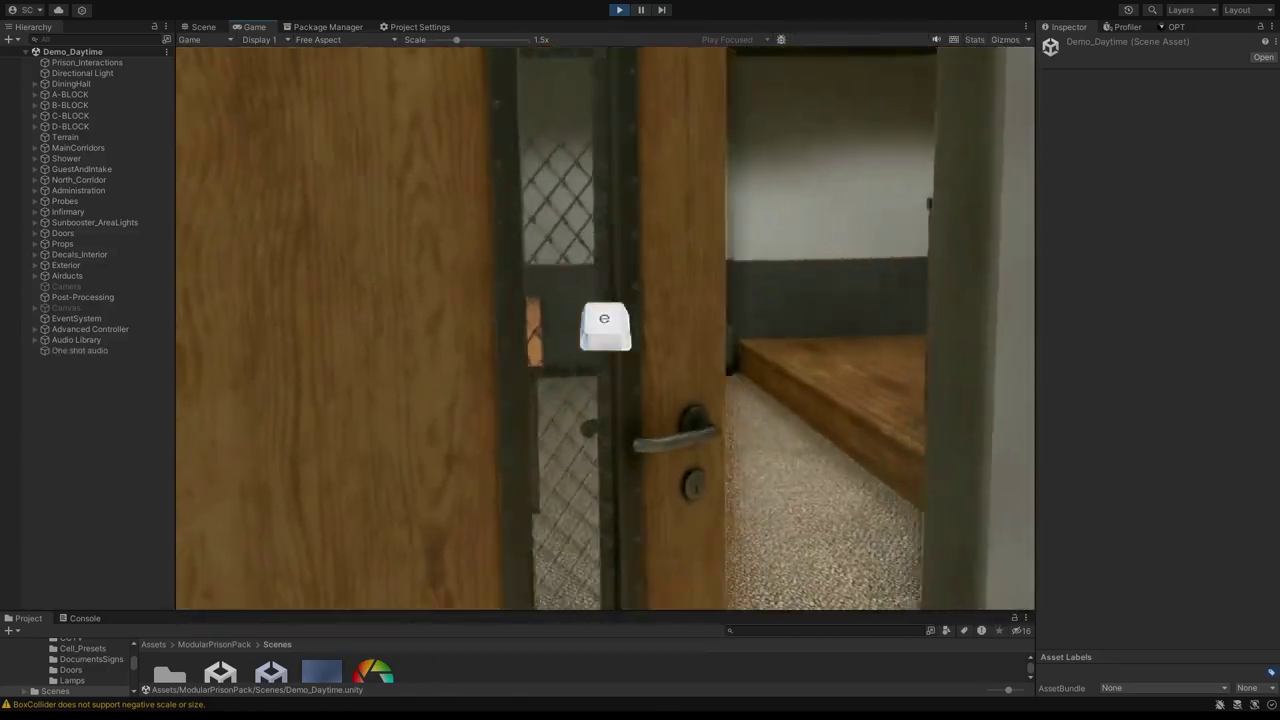
key(w)
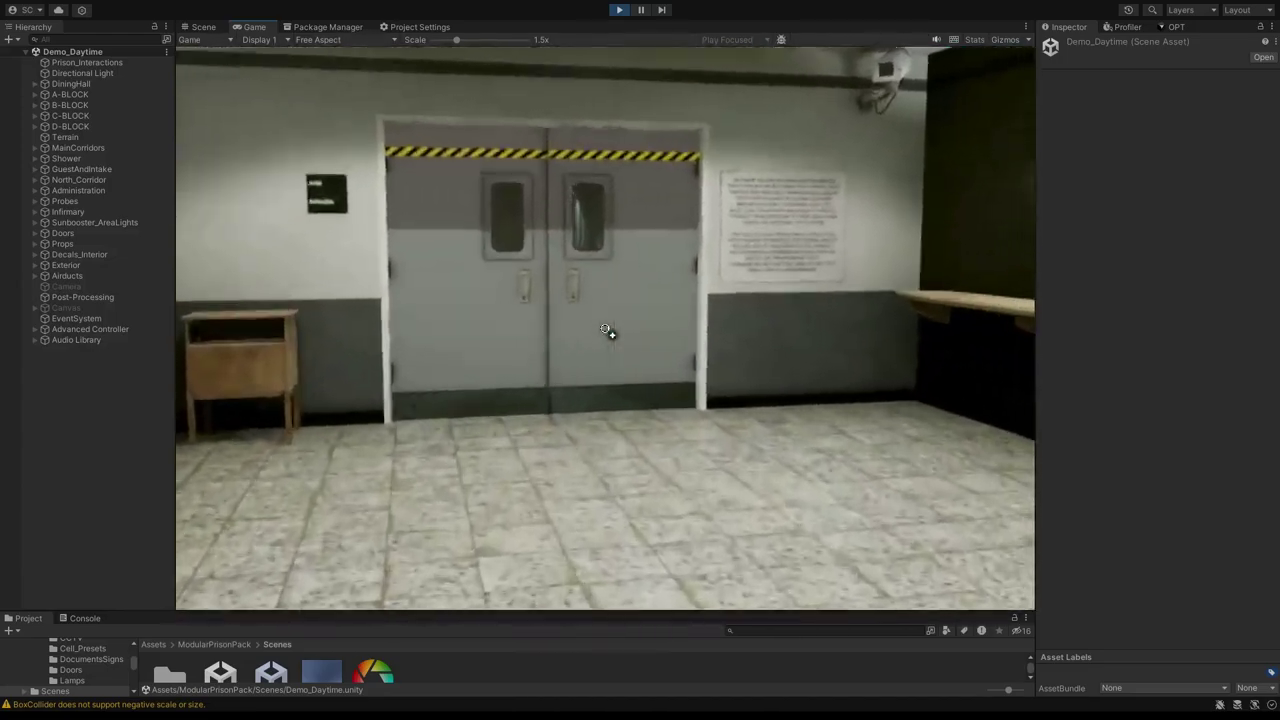
- Test the hazard-striped double doors, then pass through the Juvenile Wing door and open the barred gate beyond
key(e)
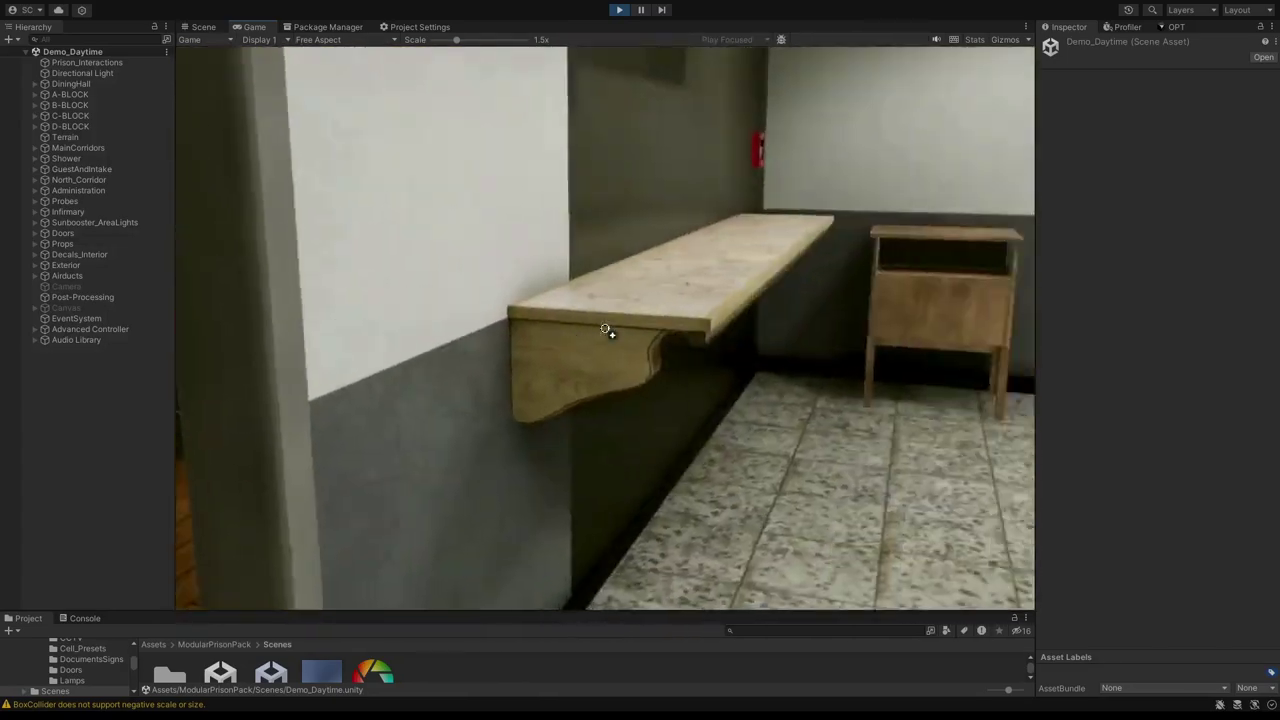
key(e)
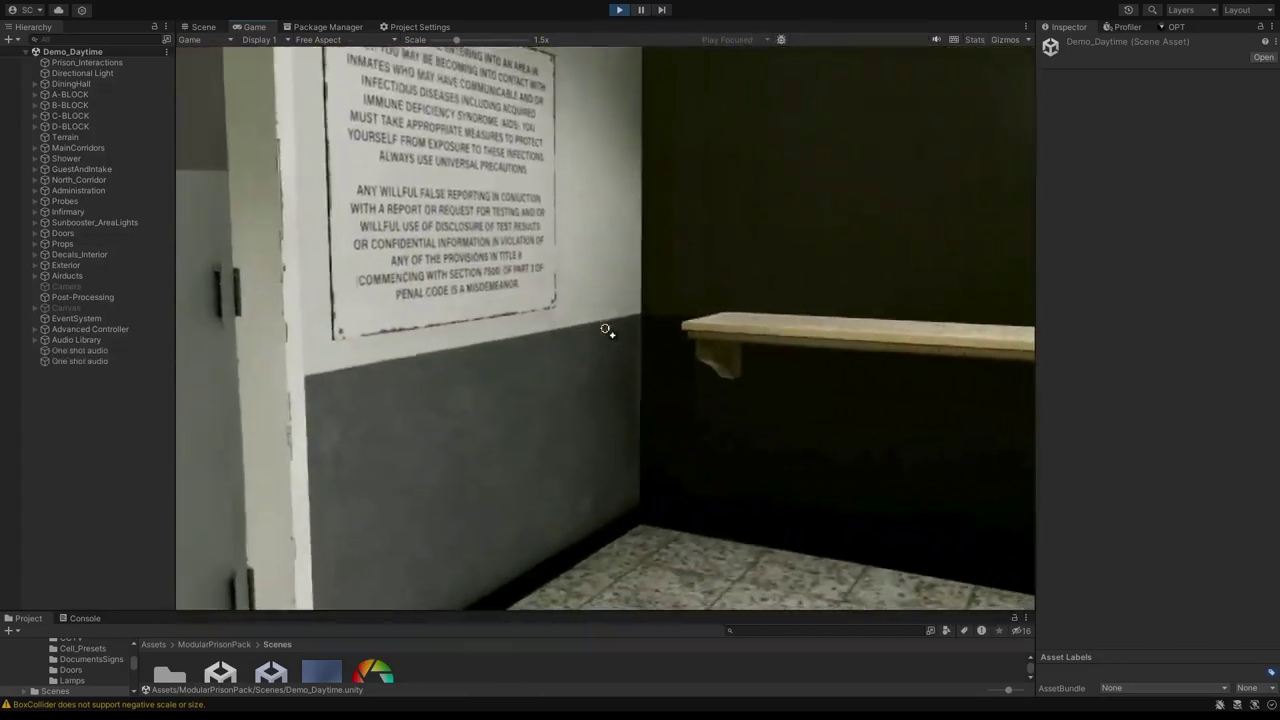
key(w)
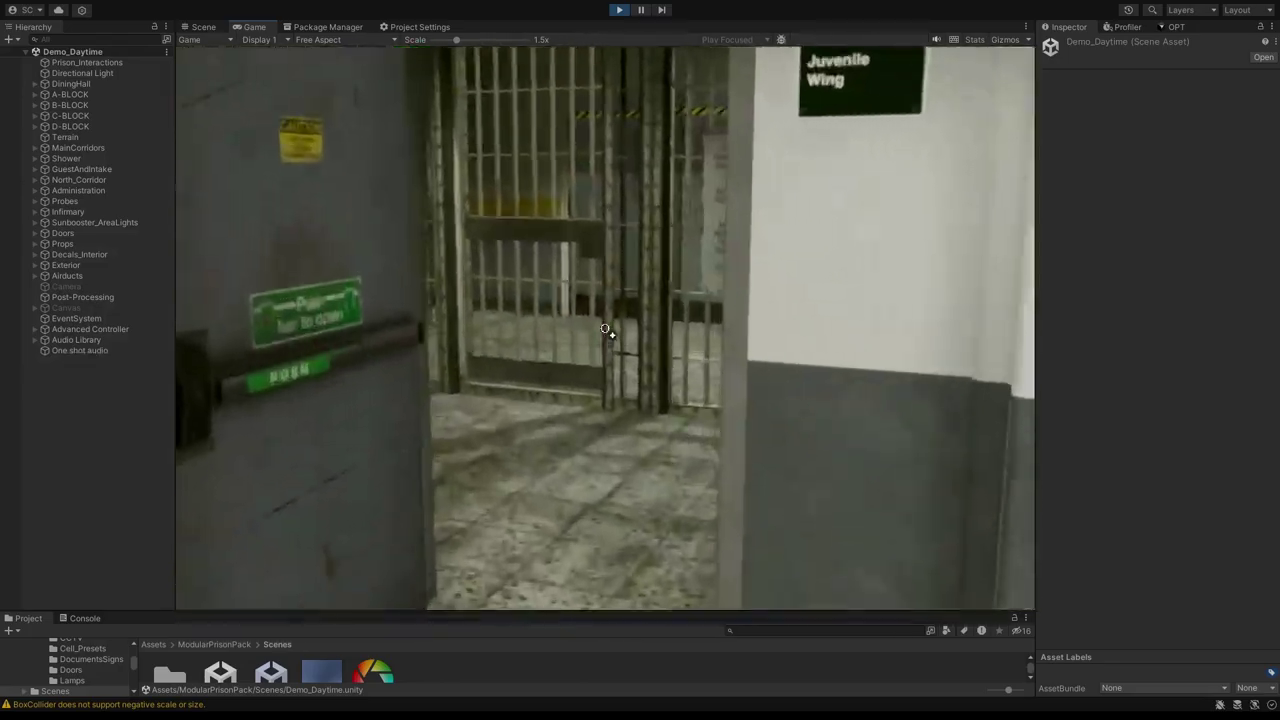
key(e)
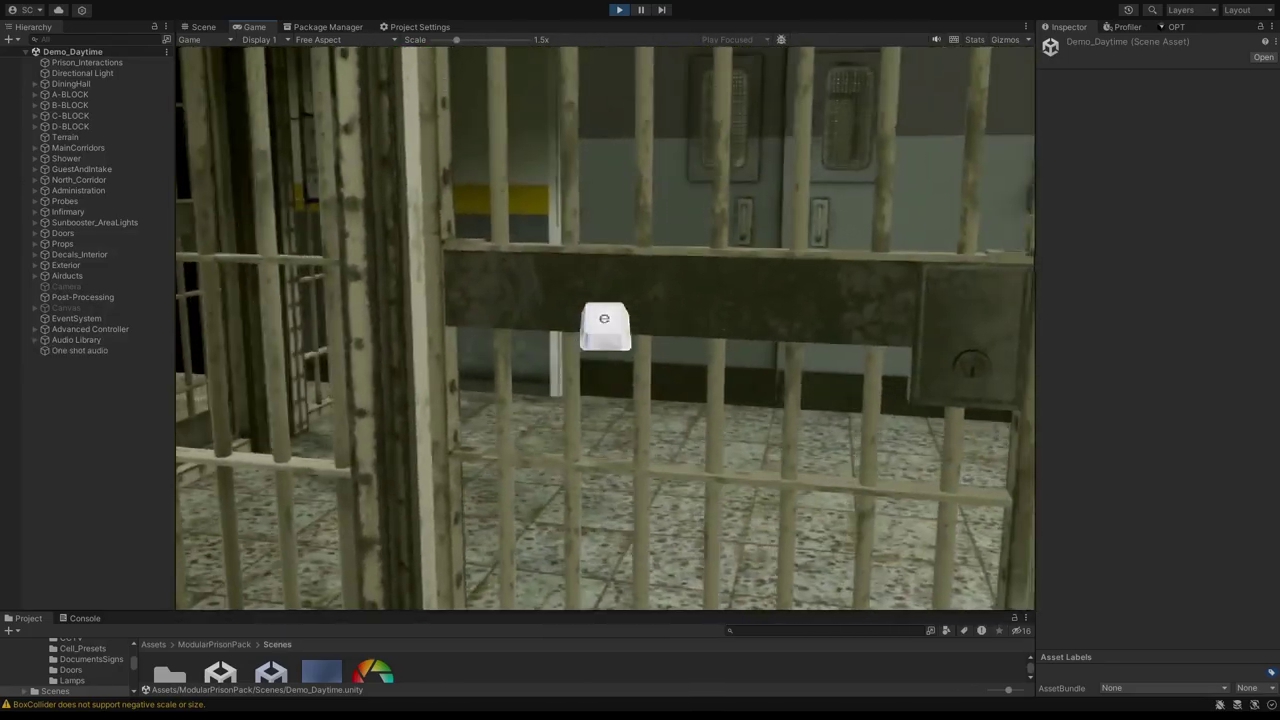
key(w)
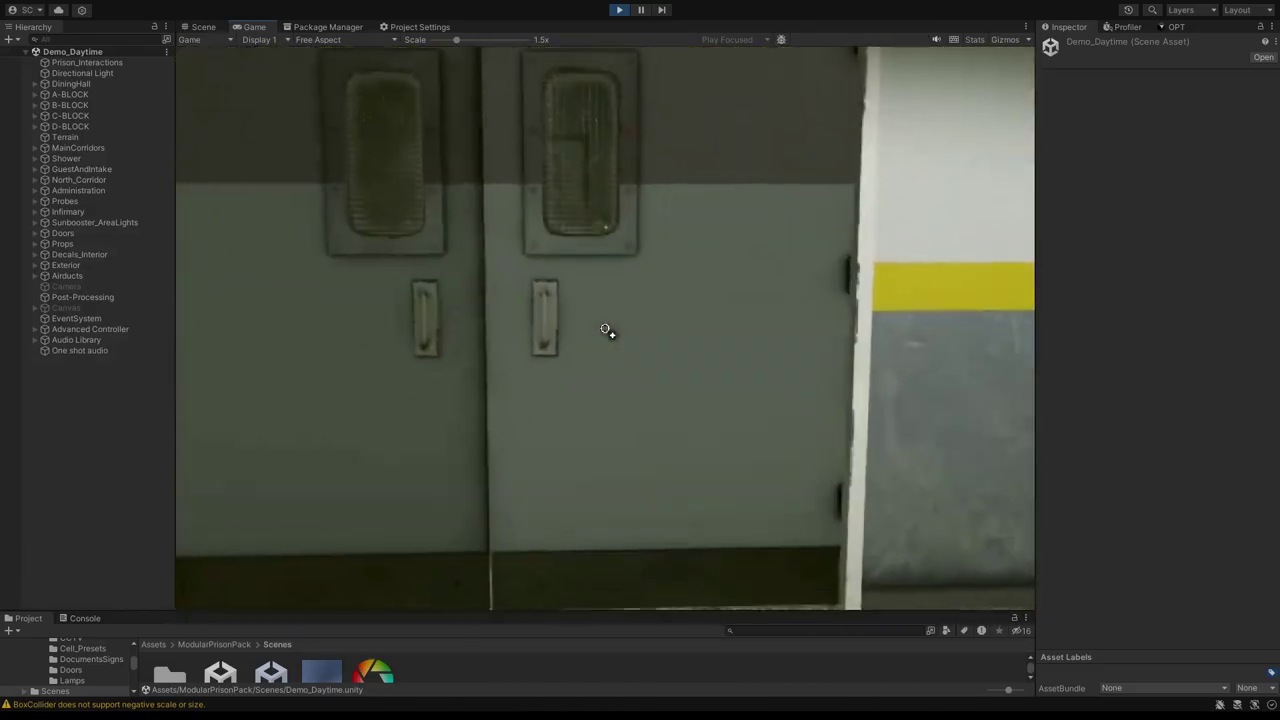
- Open the Juvenile Wing's grey double doors and enter the cell corridor through the windowed keypad door
key(w)
key(e)
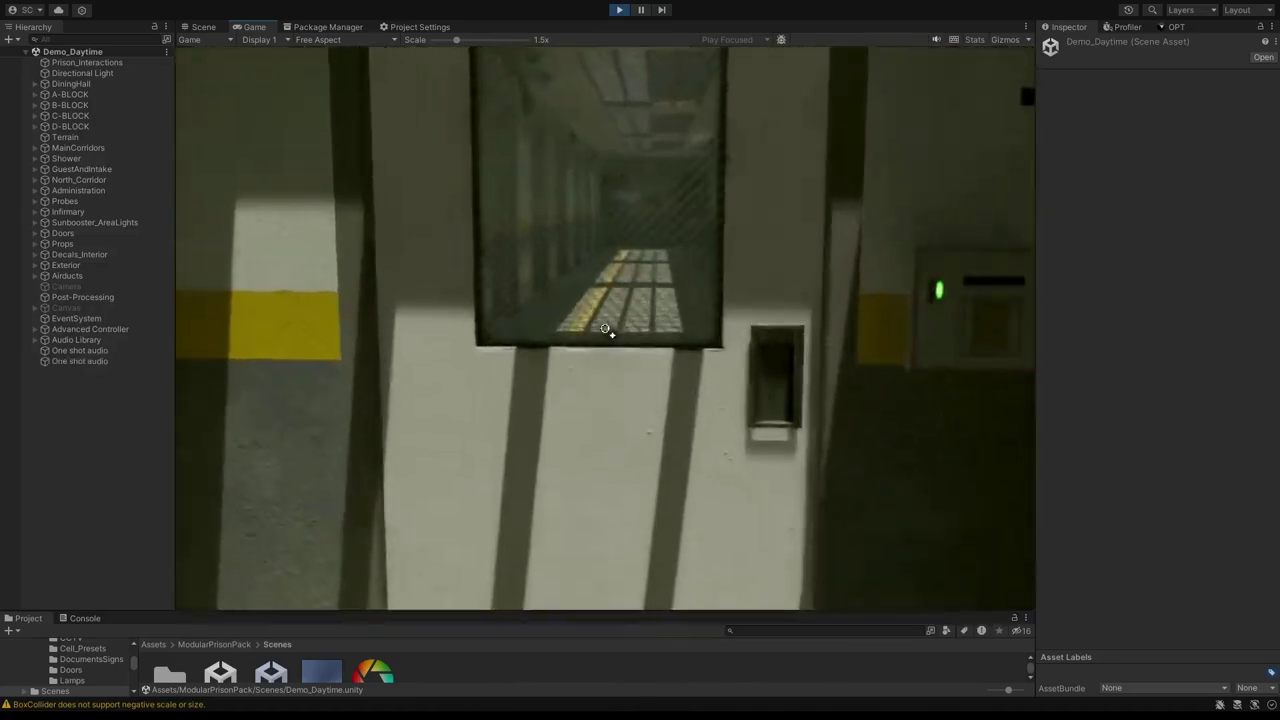
key(e)
key(w)
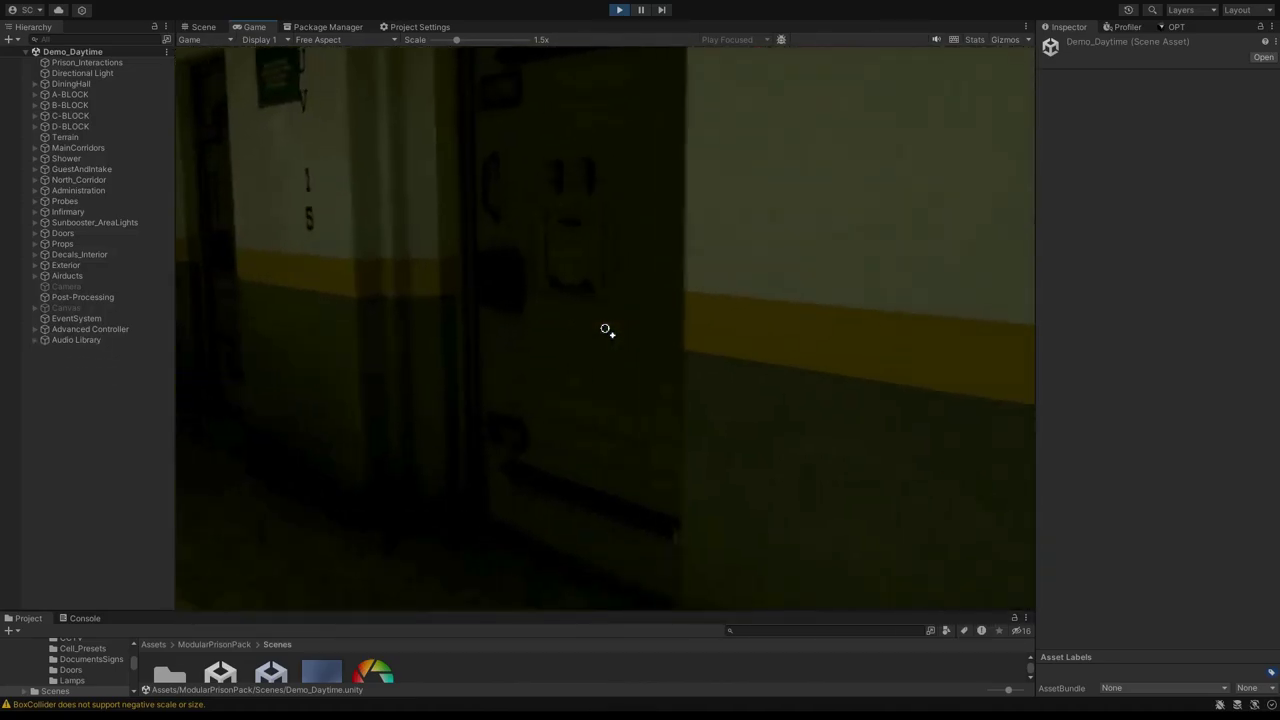
- Inspect the dark corridor around cells 15 and 16, then return and operate the barred gate
key(w)
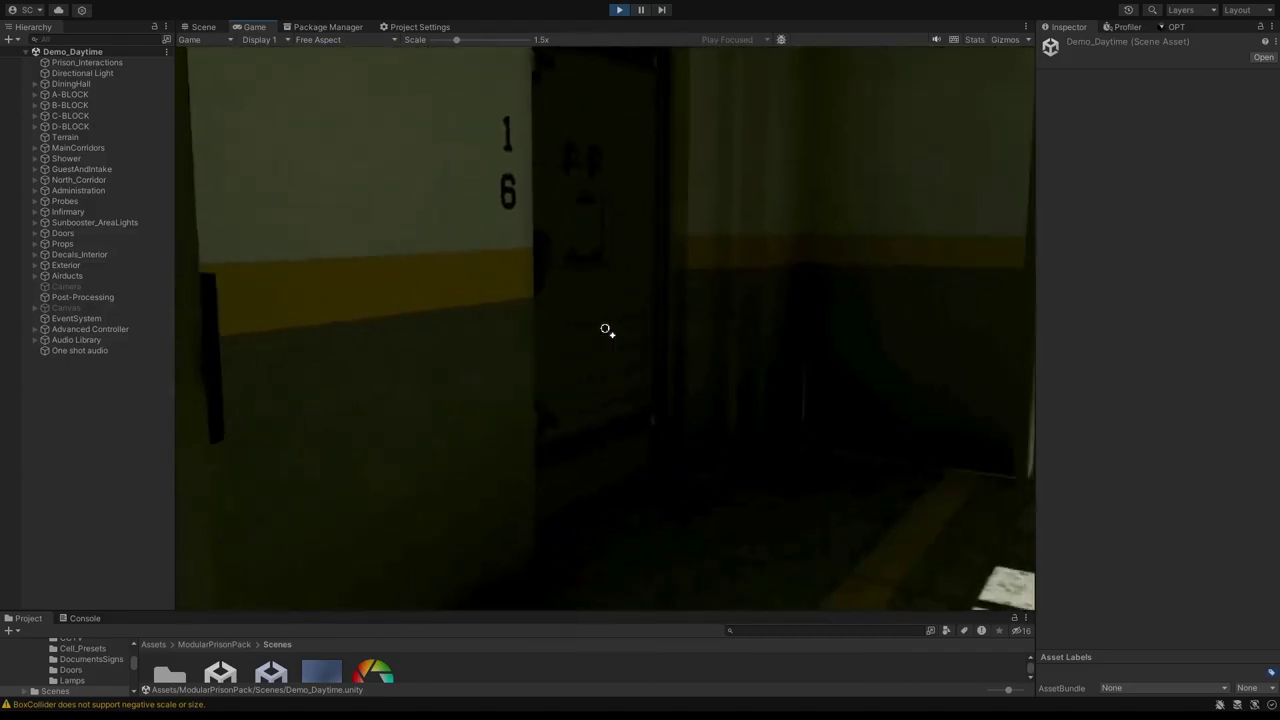
key(w)
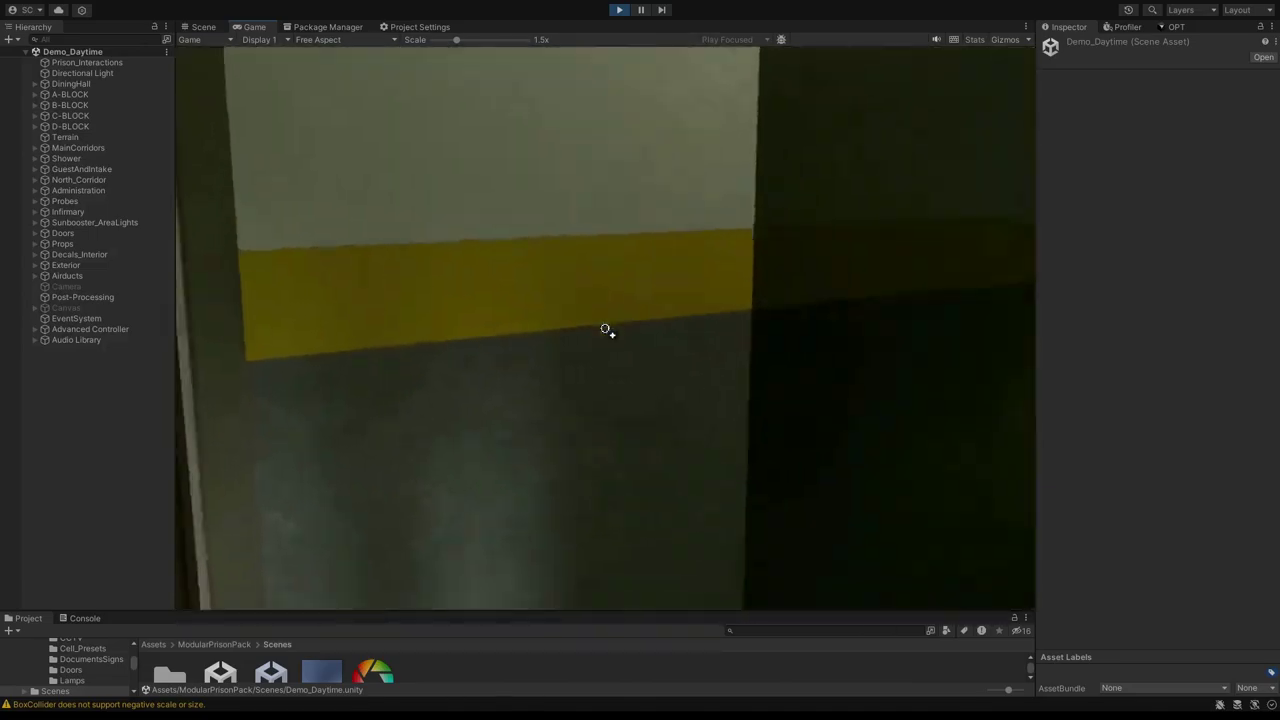
key(w)
key(e)
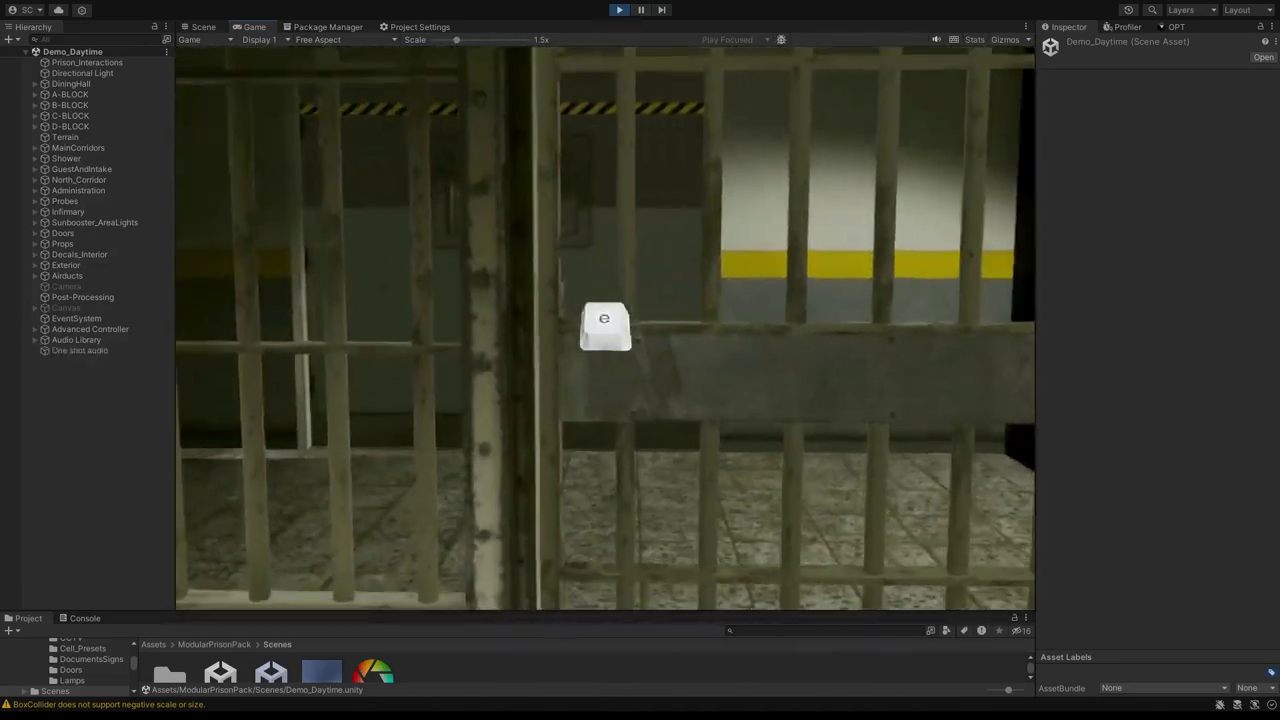
key(e)
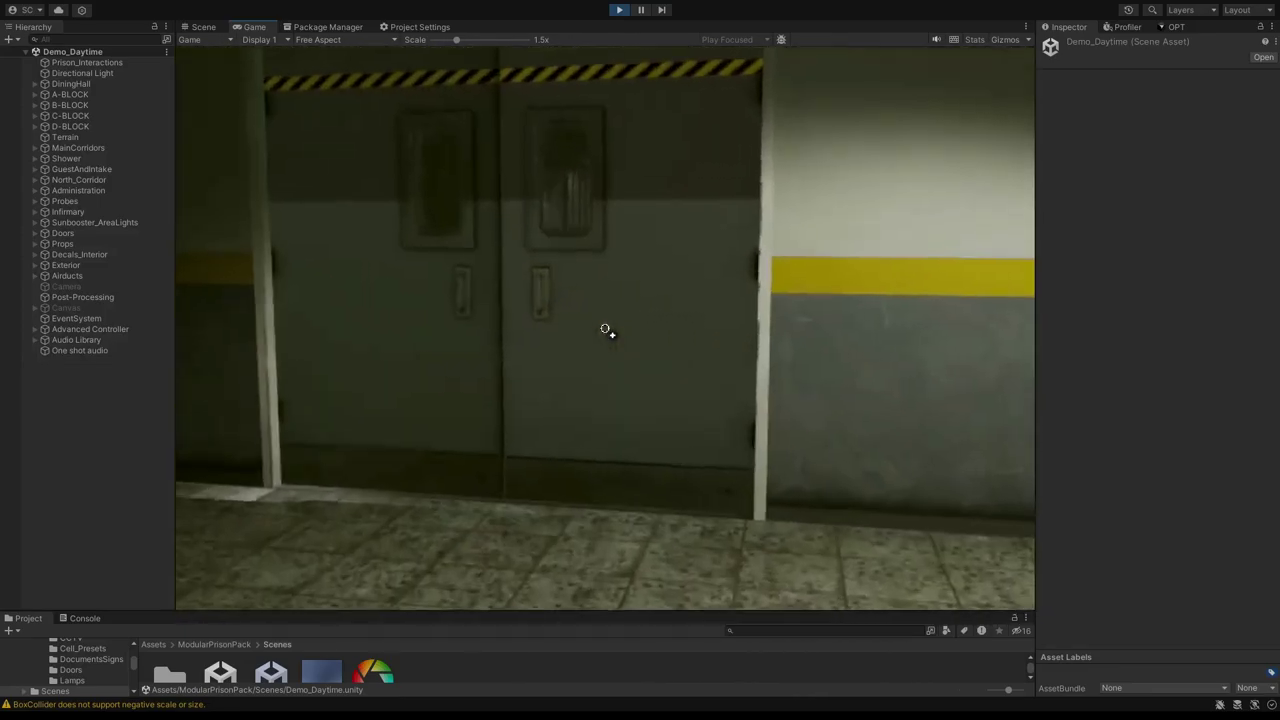
- Open the double doors beside the yellow-striped wall and the white double doors at the metal walkway
key(w)
key(e)
key(e)
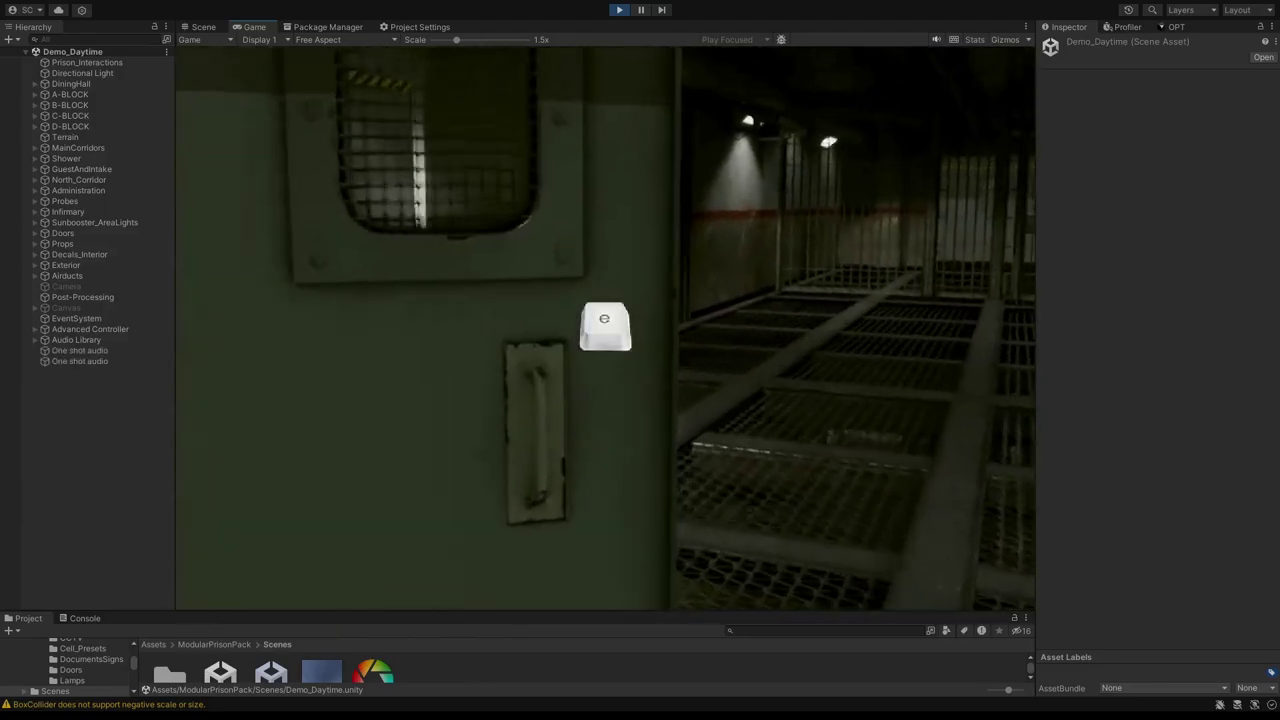
key(w)
key(e)
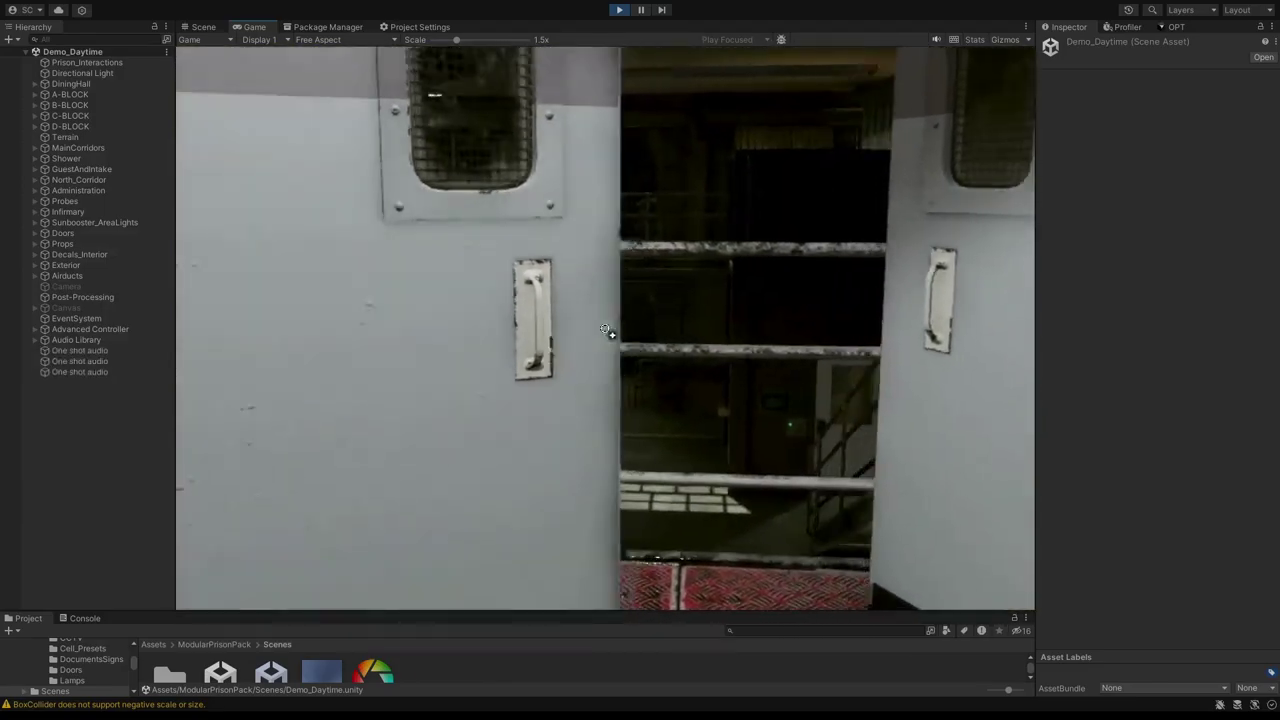
- Pass through the white double doors, descend the dark stairwell and inspect the barred cells along the block's lower floor
key(w)
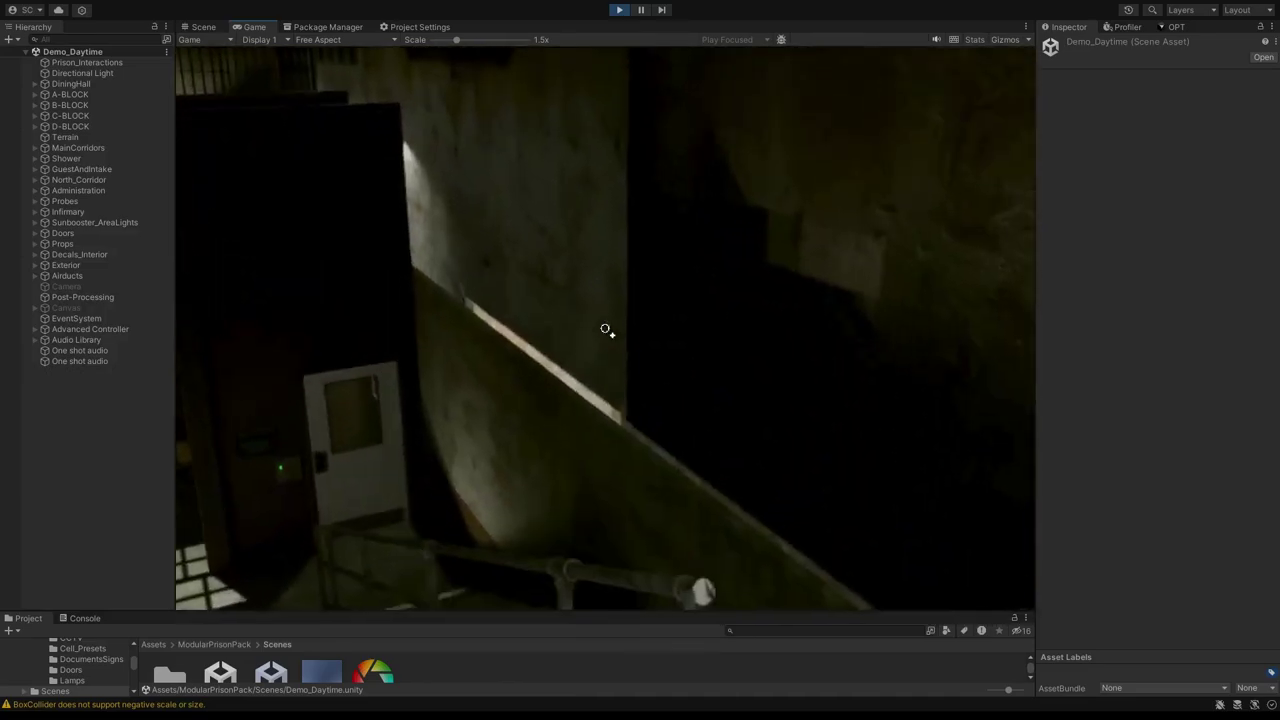
key(w)
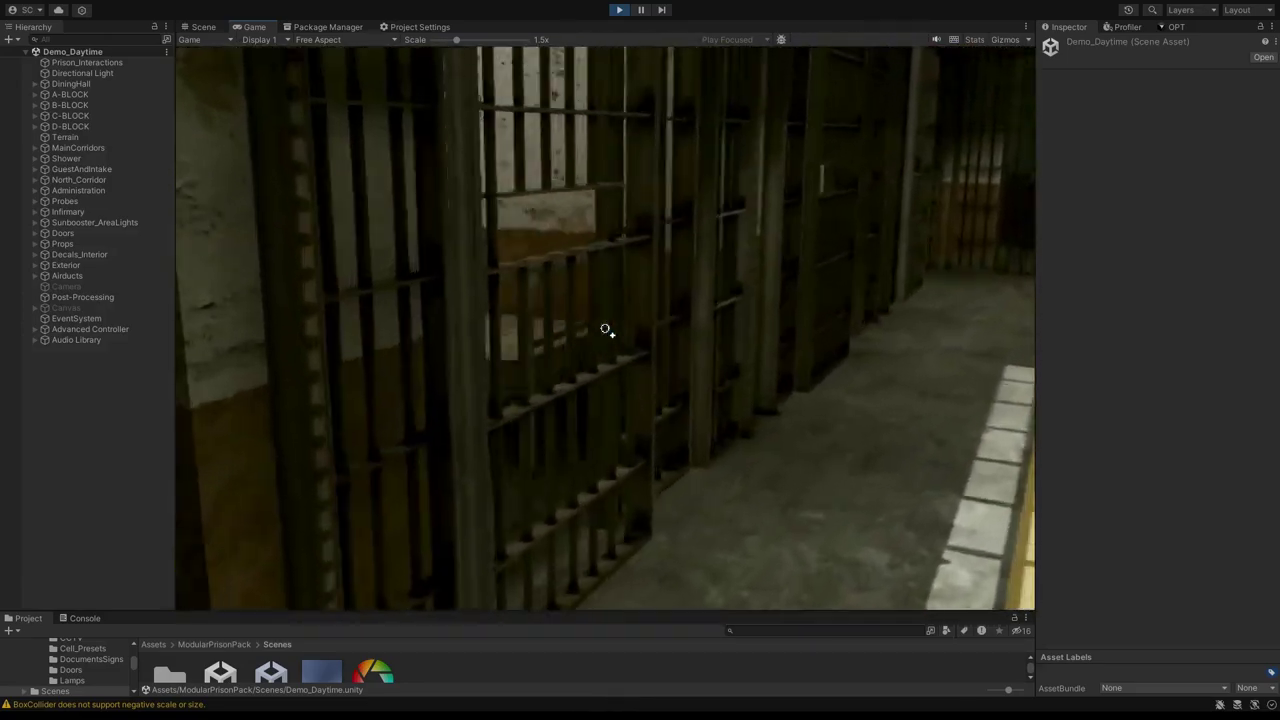
key(w)
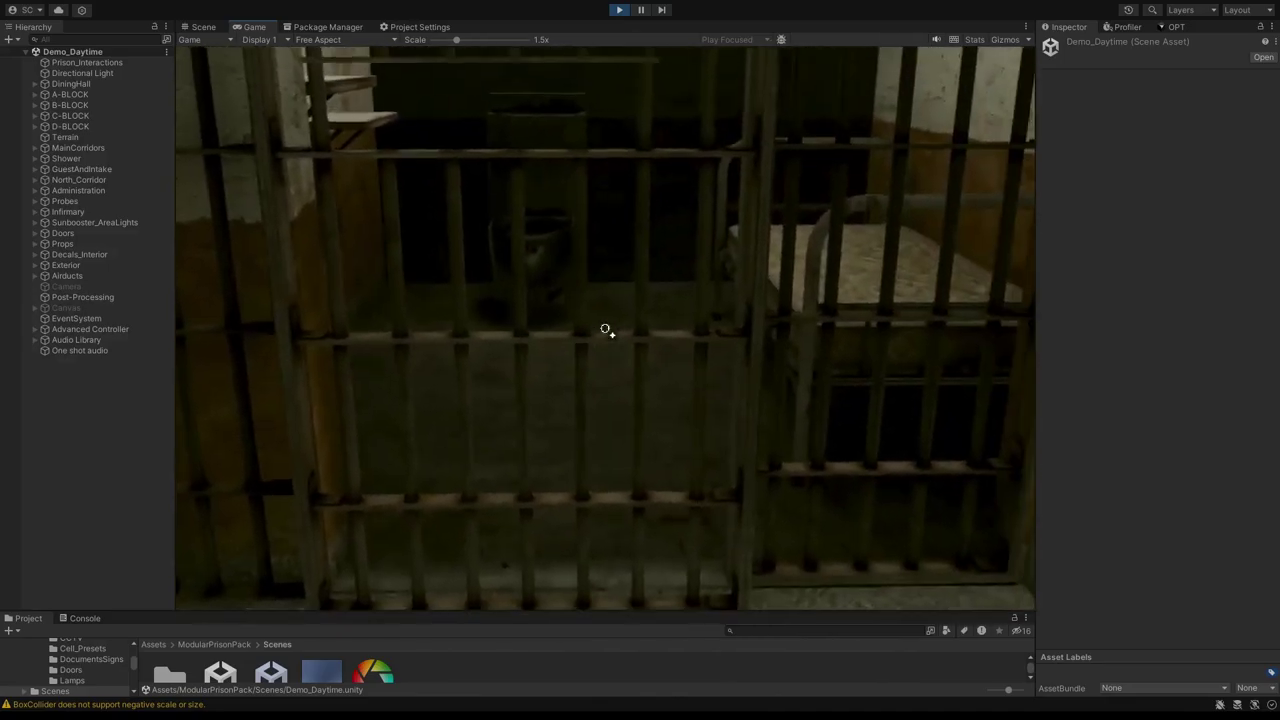
key(w)
key(w)
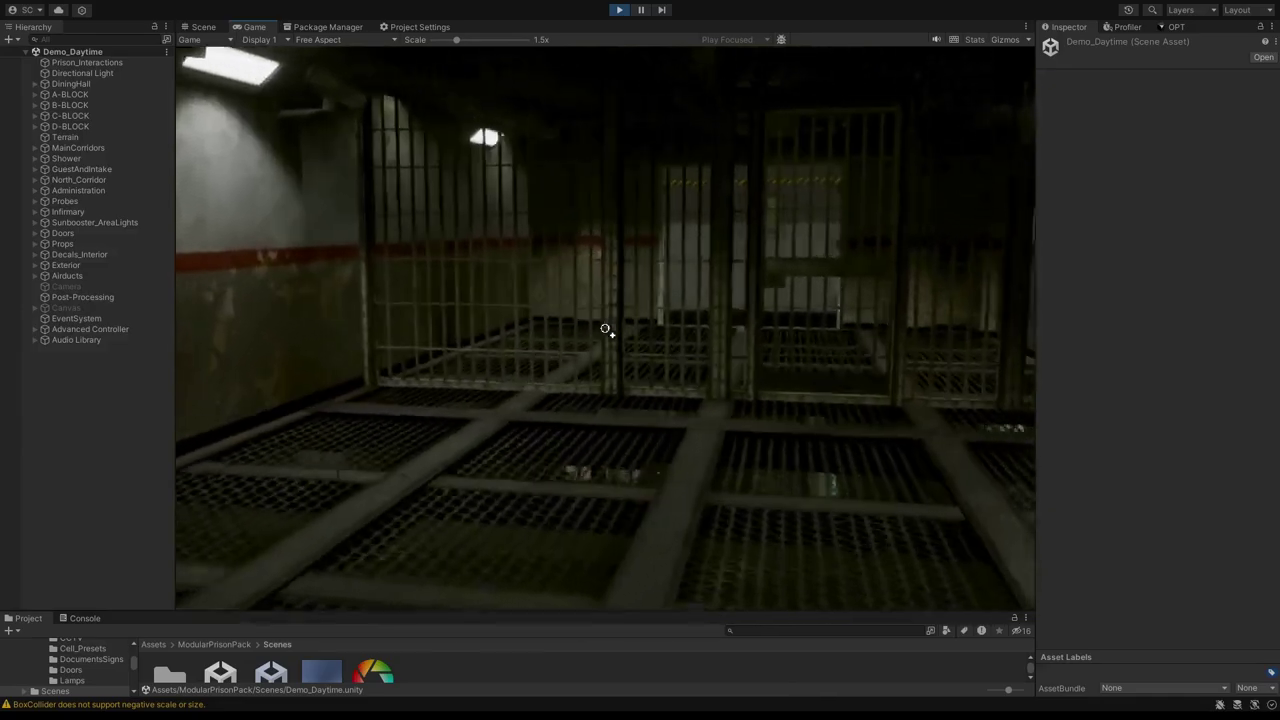
- Cross the caged metal walkway, test the barred gate and open the knobbed door to the white-tiled corridor
key(w)
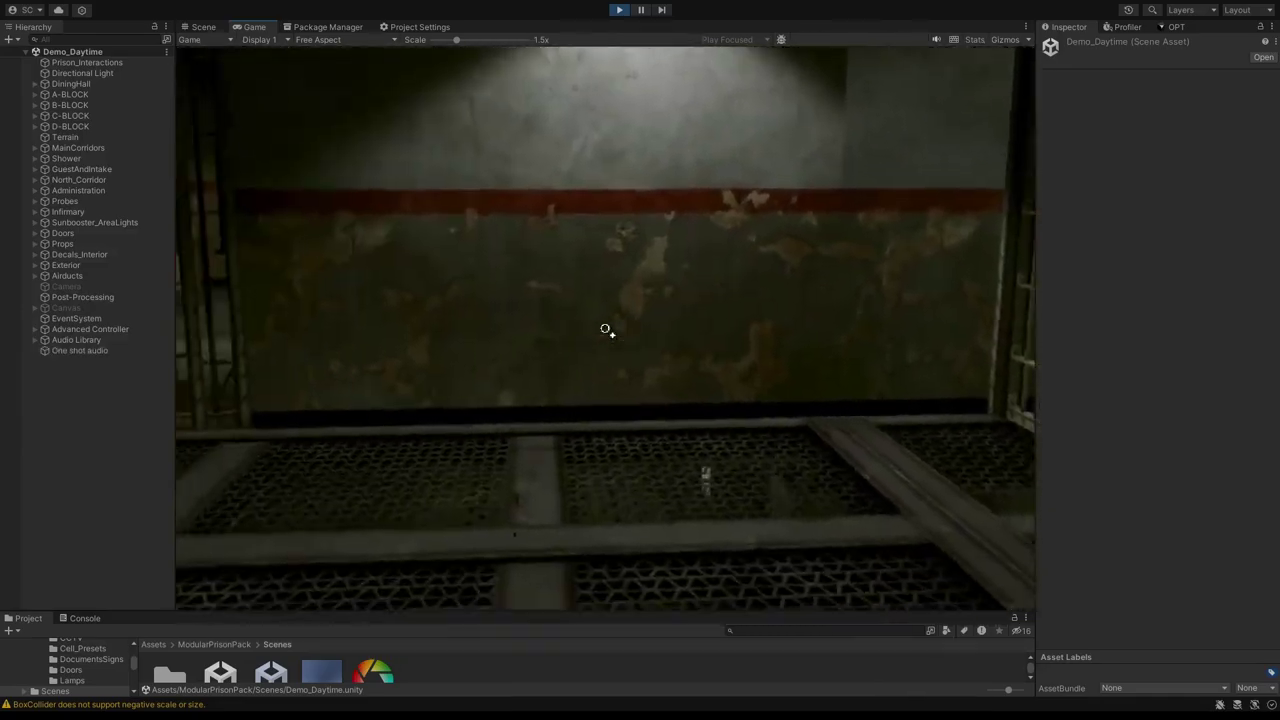
key(w)
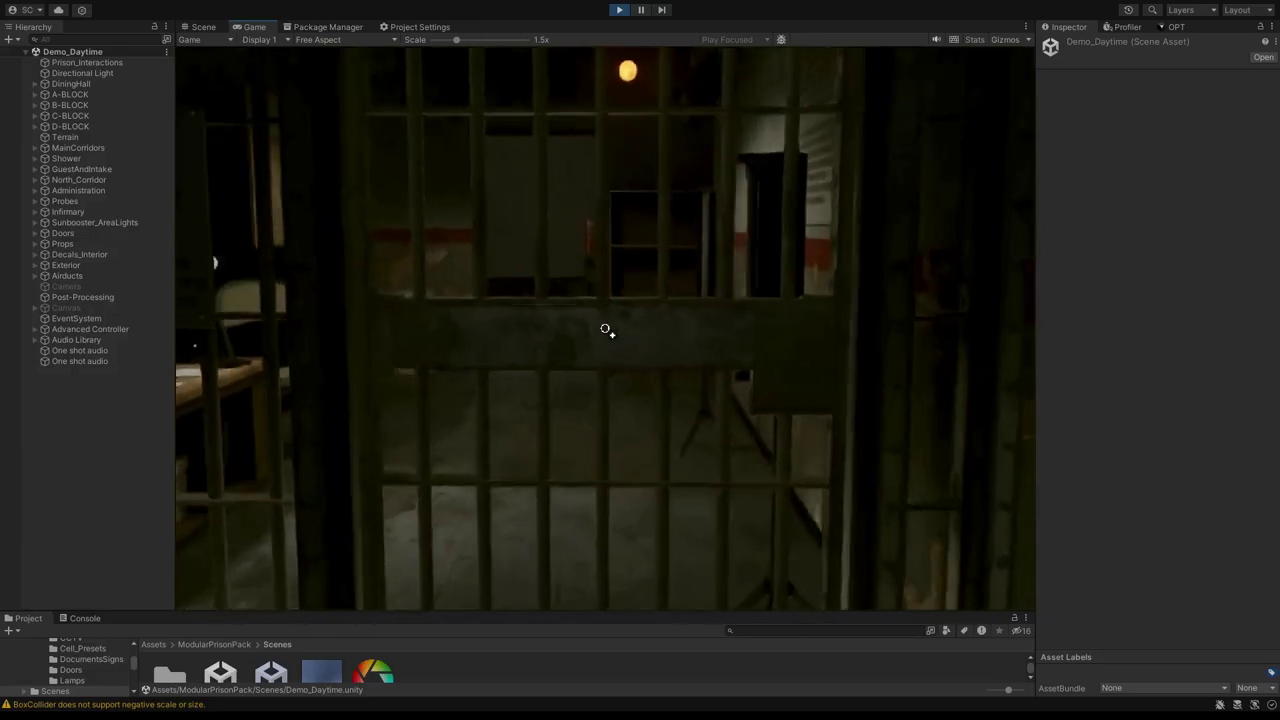
key(w)
key(s)
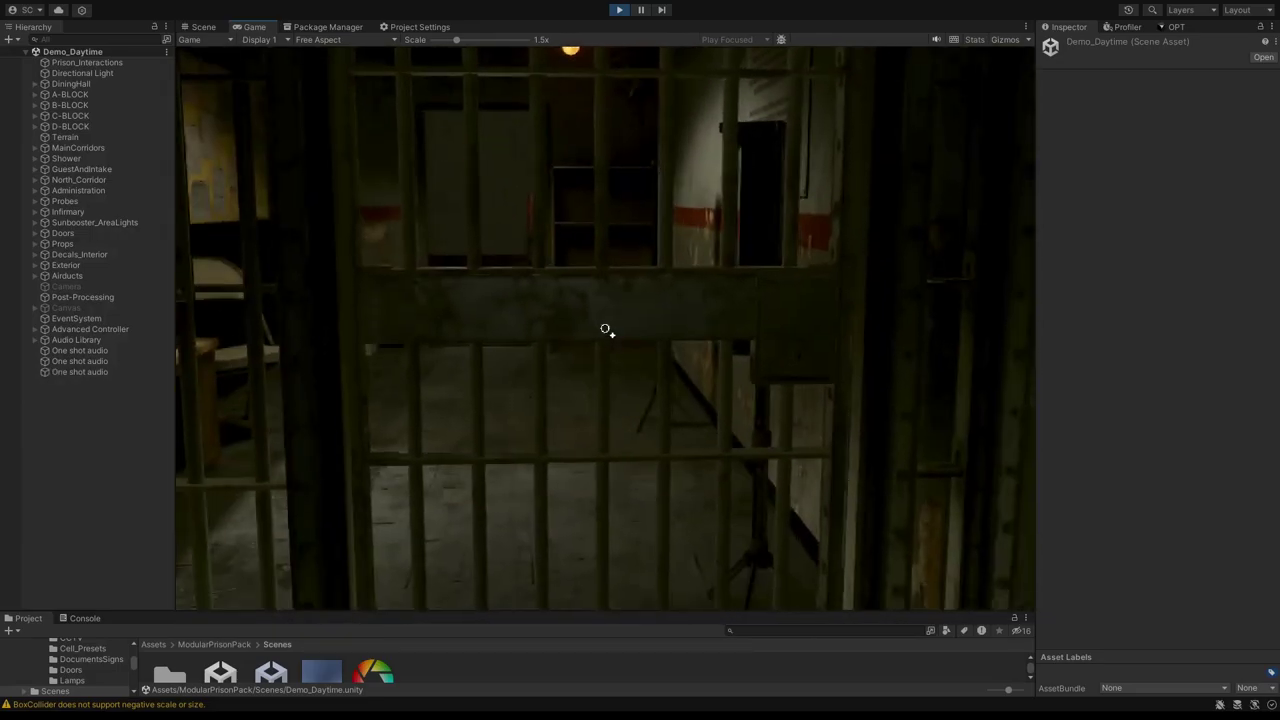
key(s)
key(e)
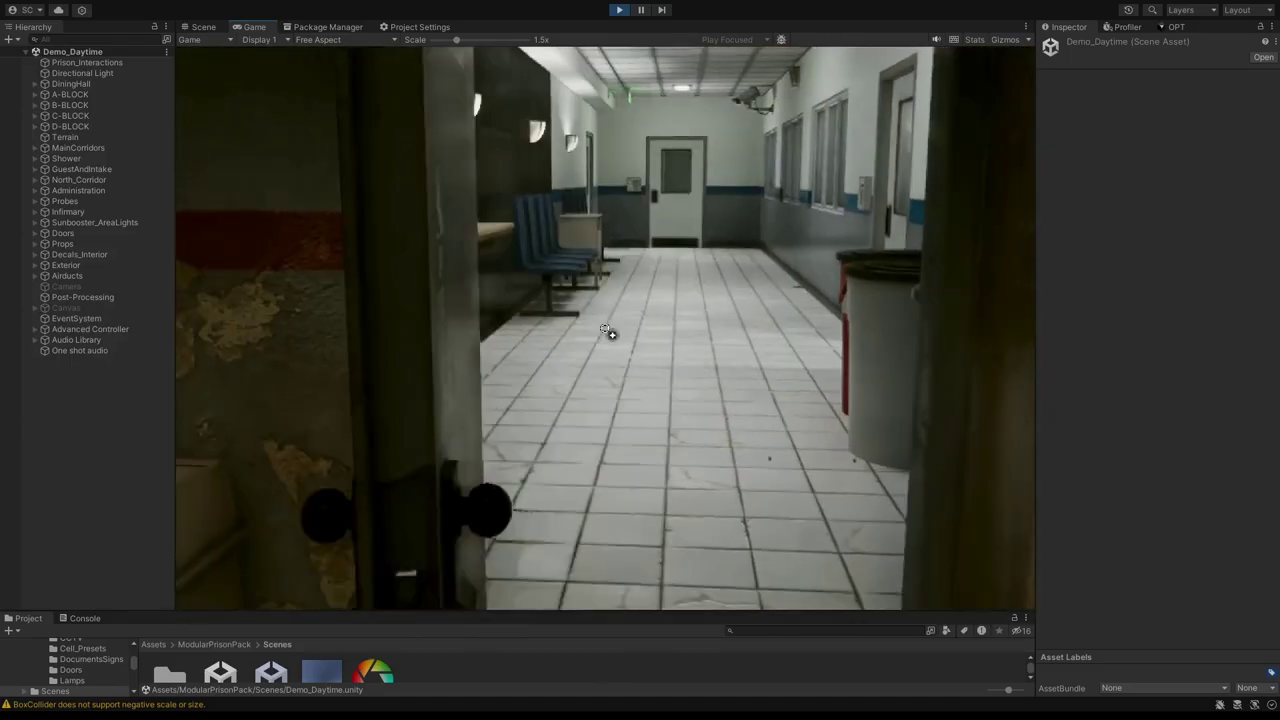
- Follow the white-tiled corridor through its keypad doors, then open the "Push bar to open" exit door
key(w)
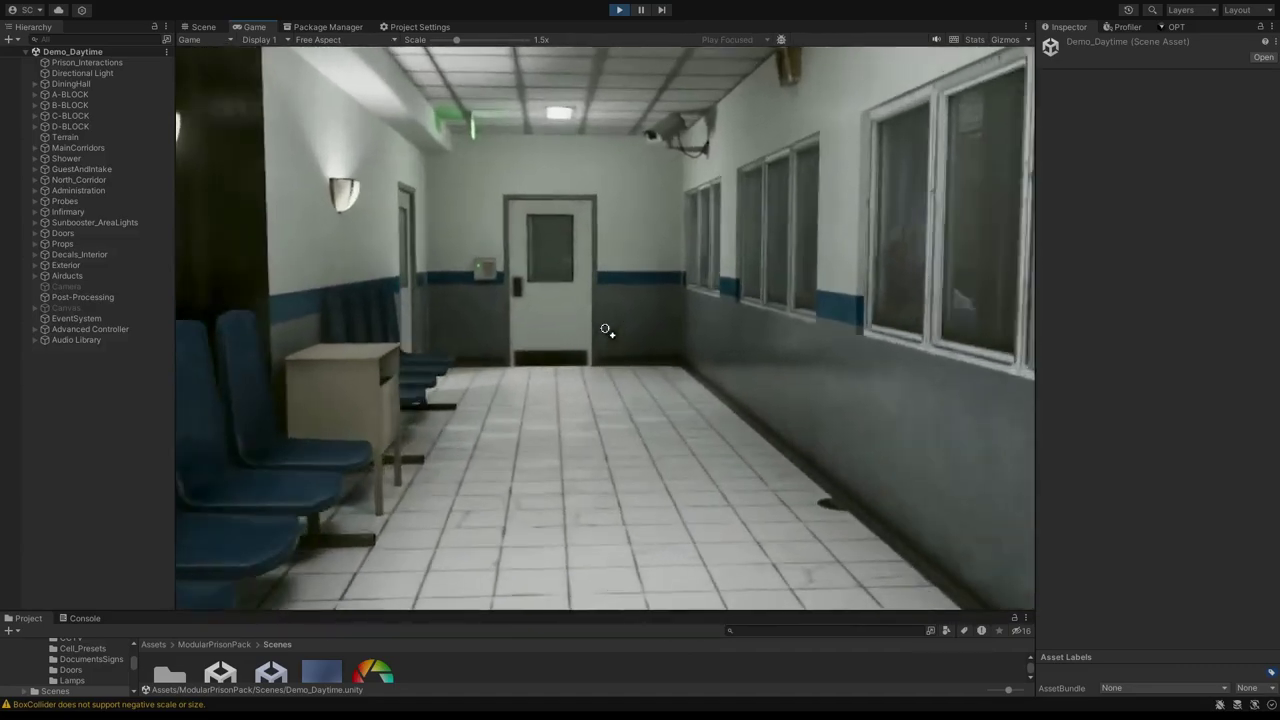
key(e)
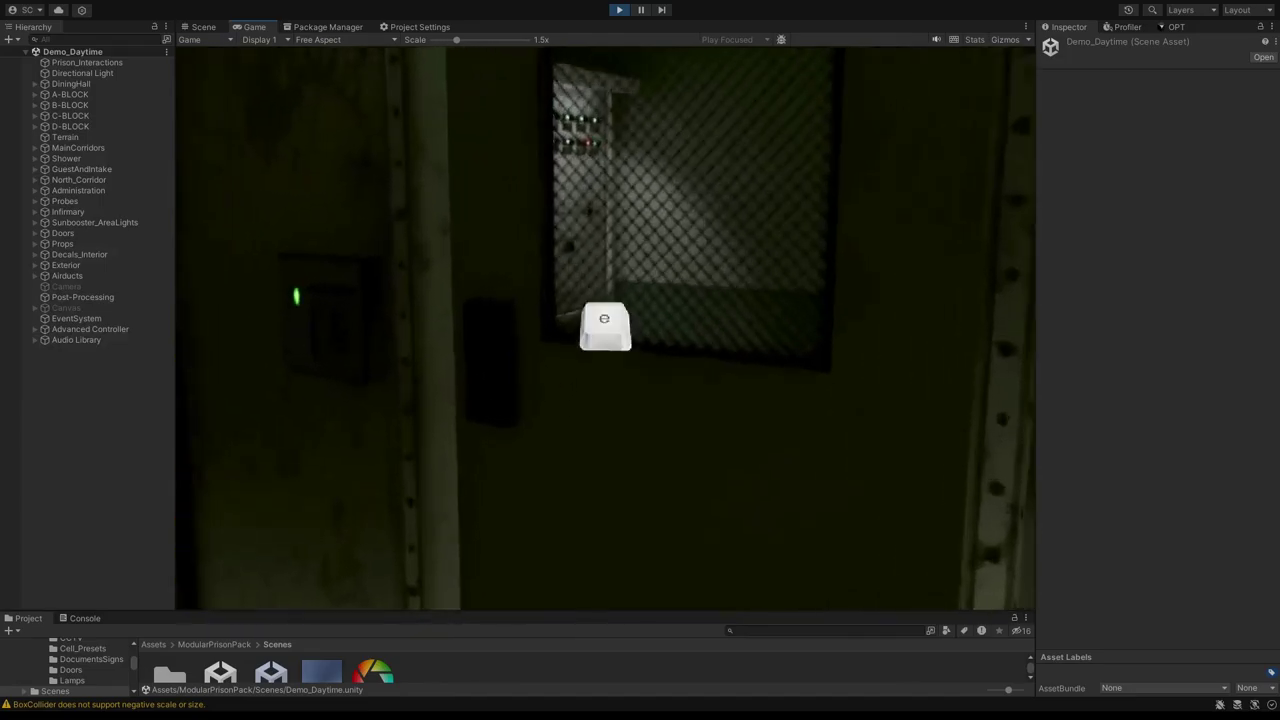
key(e)
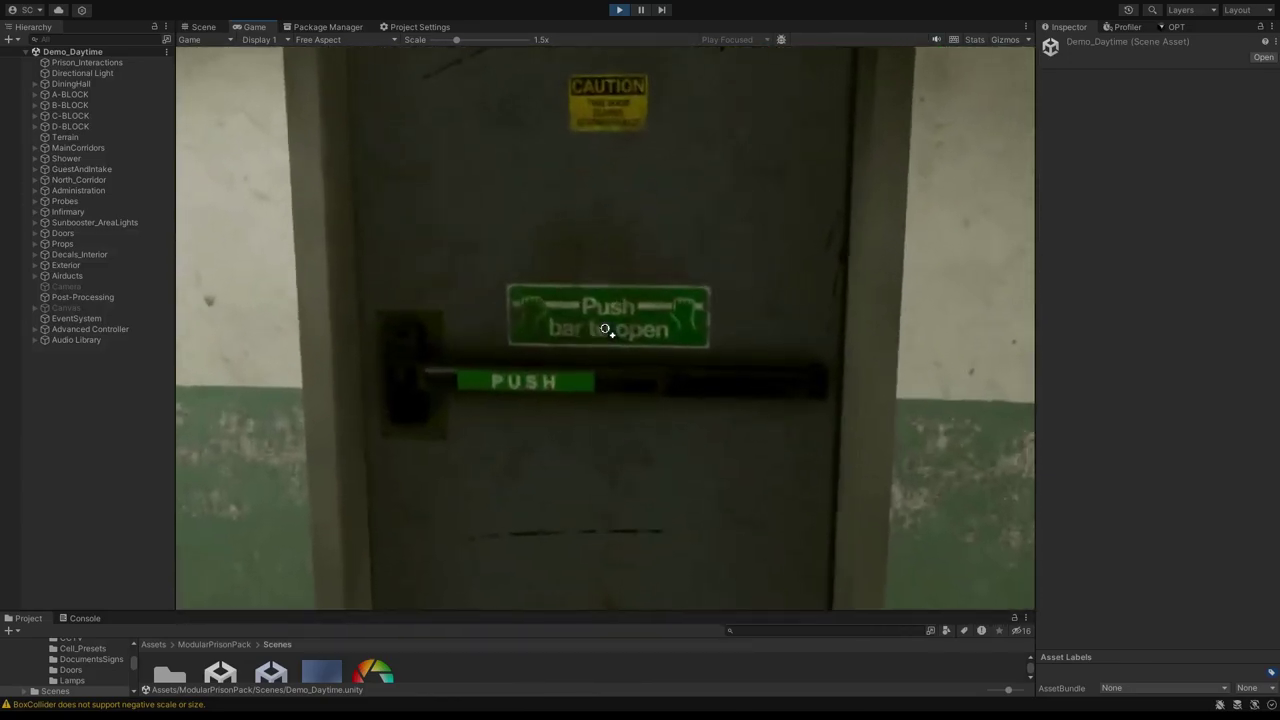
key(e)
key(w)
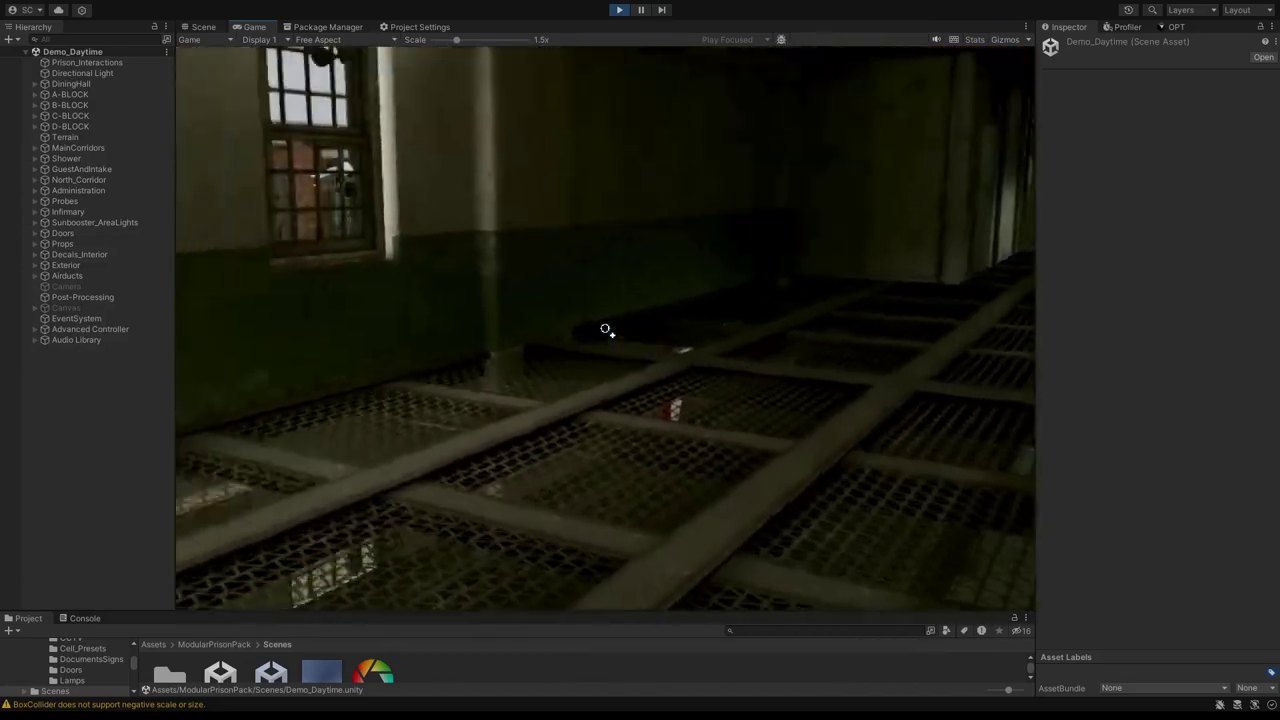
- Operate the barred gate on the grated walkway and return past the lockers towards the white-tiled corridor
key(w)
key(e)
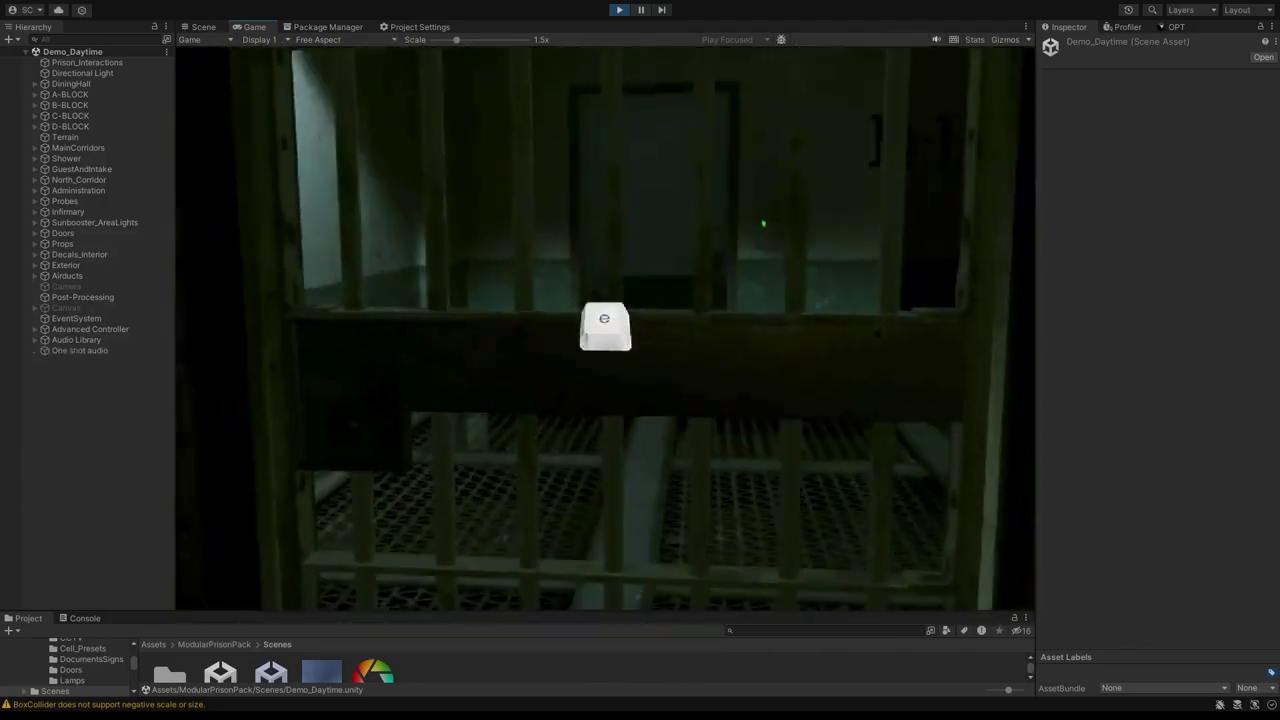
key(w)
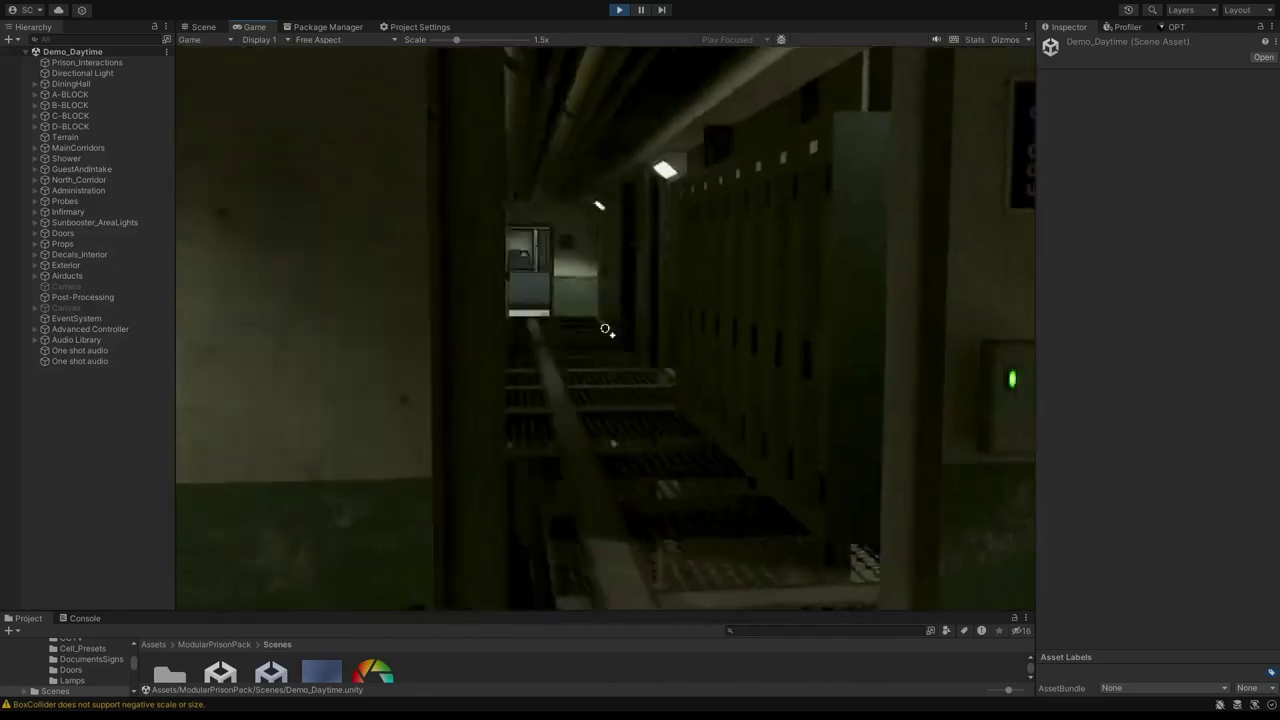
key(w)
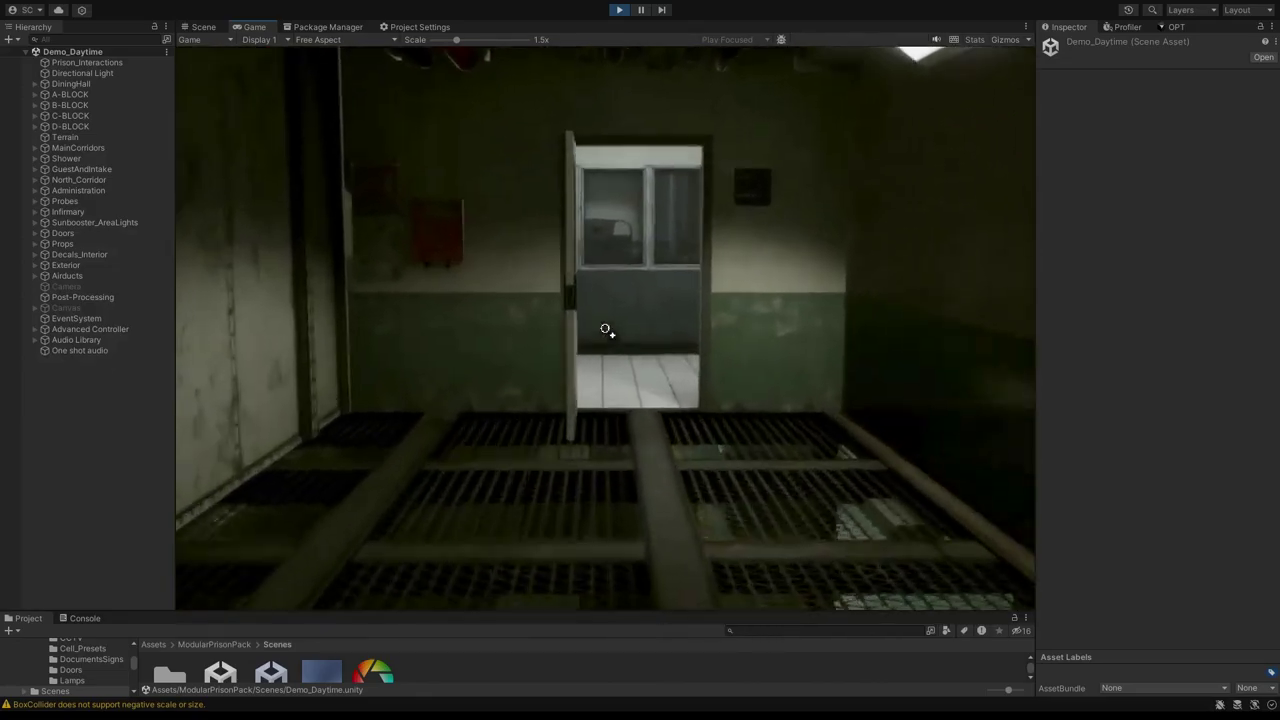
- Enter the tiled room through the white keypad door, test its wooden door and visit the checkered-floor office
key(w)
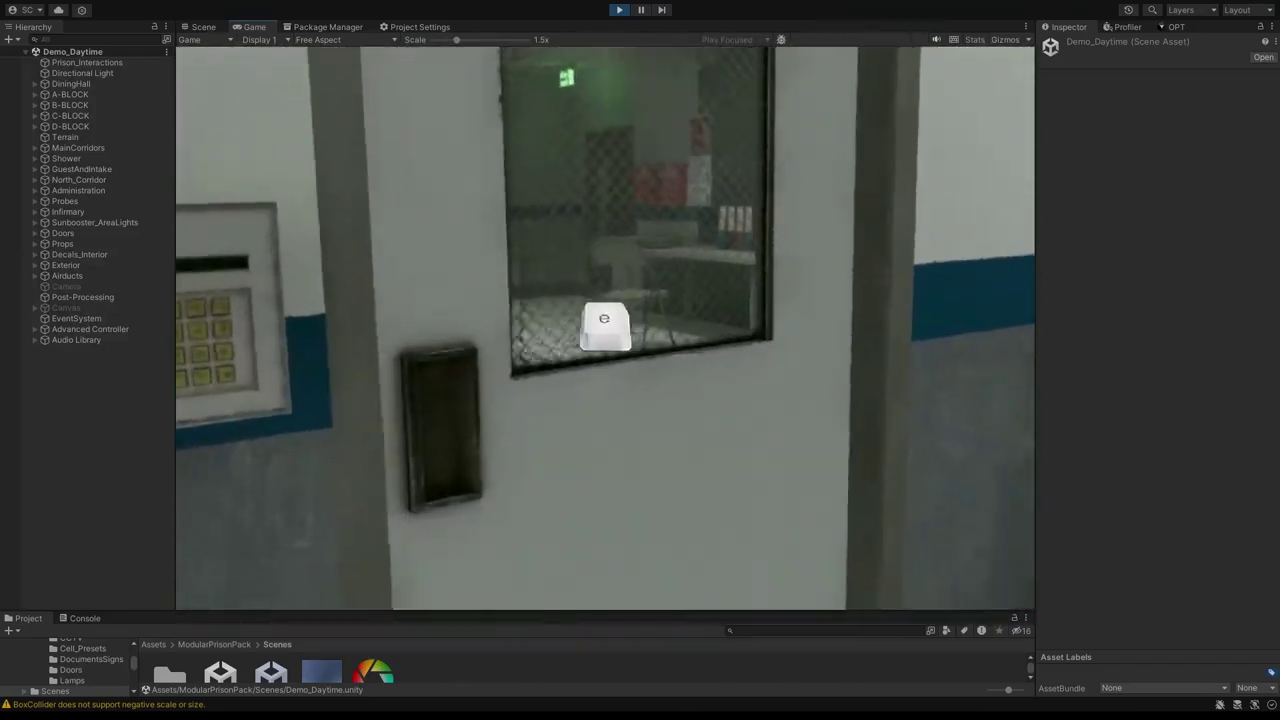
key(e)
key(w)
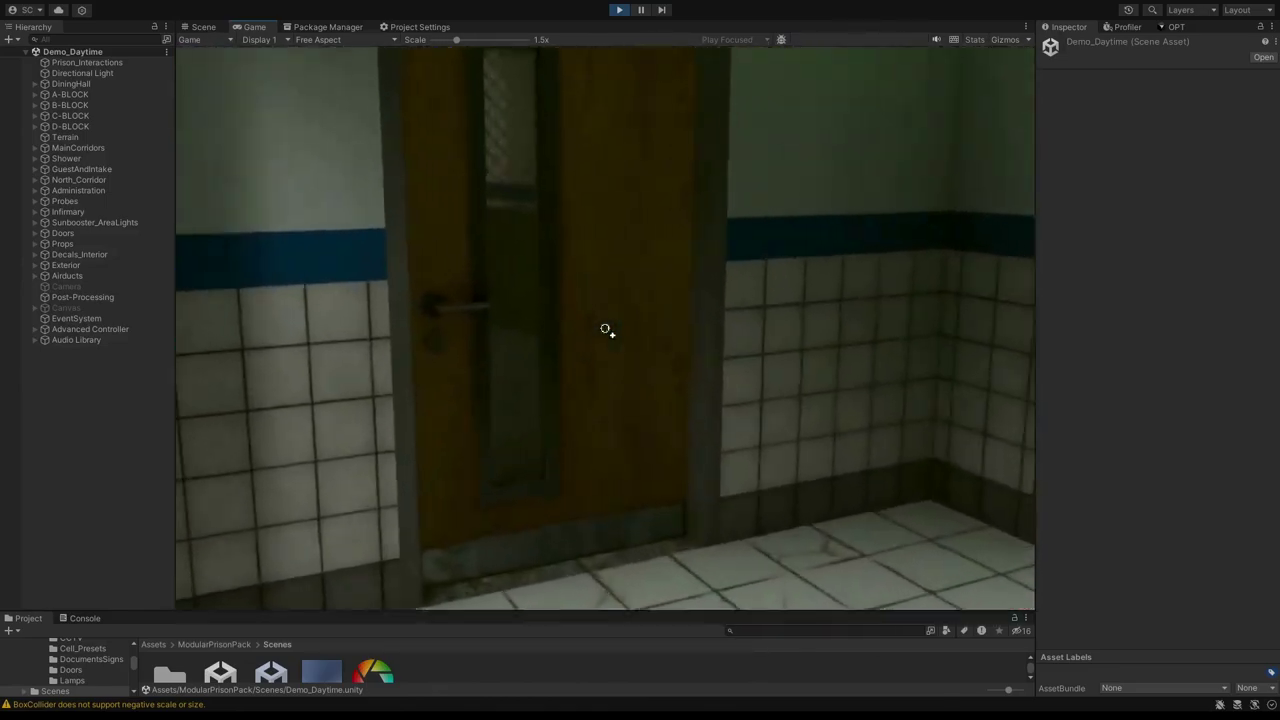
key(w)
key(e)
key(w)
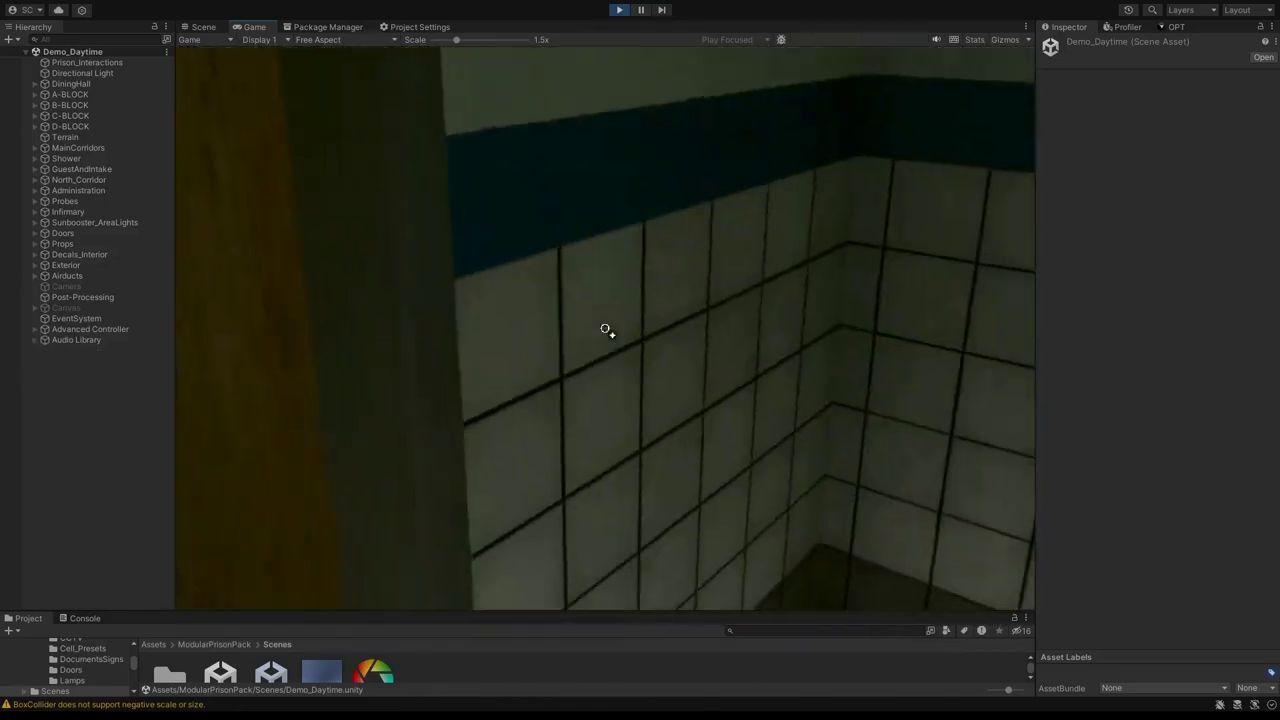
key(e)
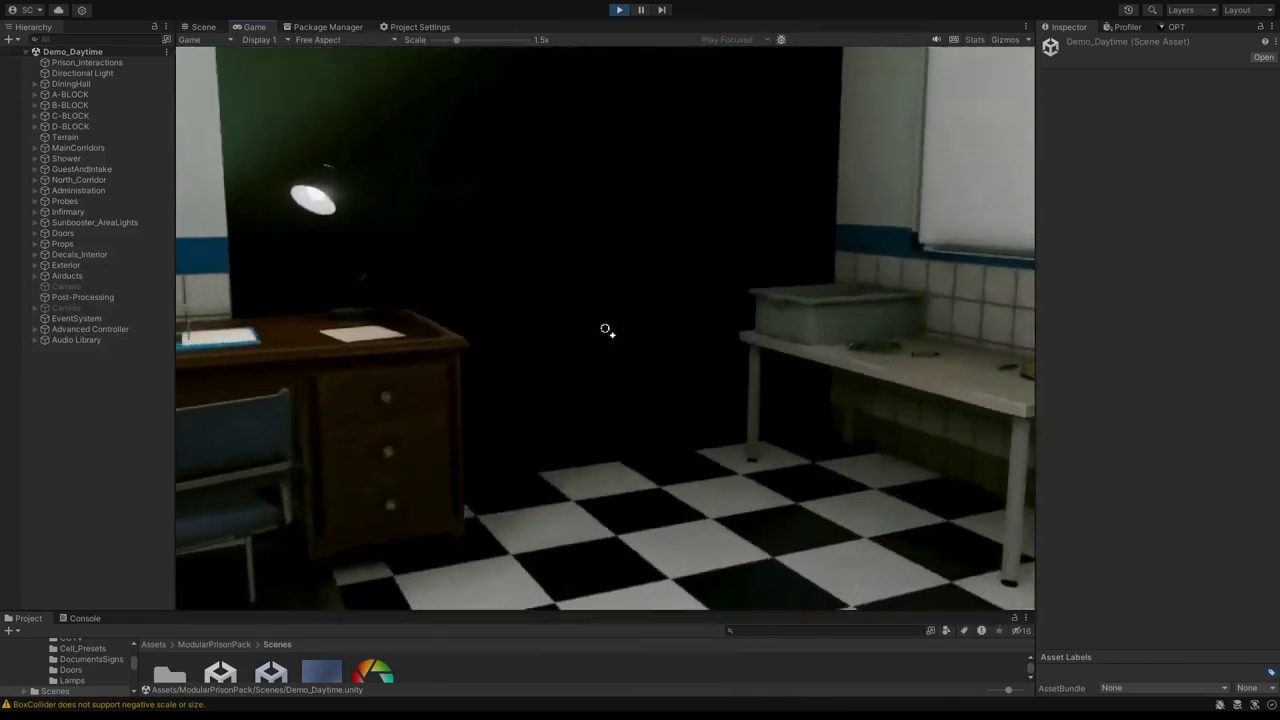
key(e)
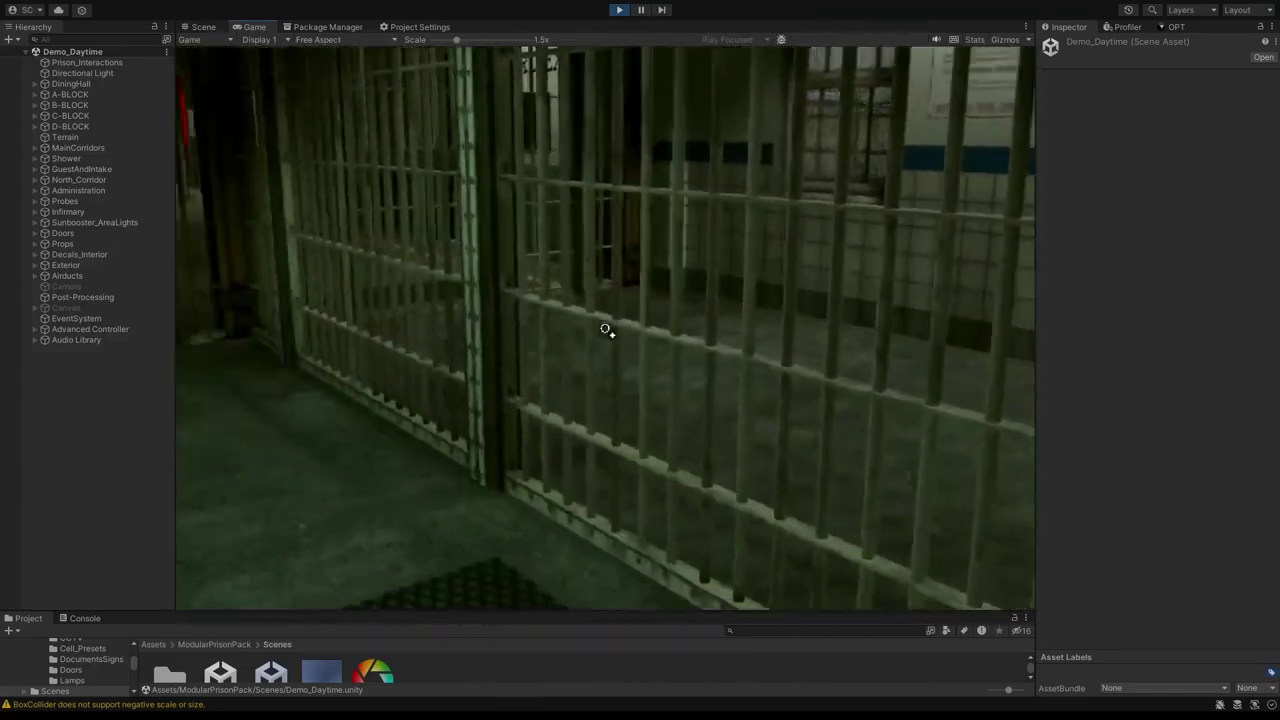
- Open the barred gate by the white-tiled wall and continue through the barred partitions to the yellow-lined corridor
key(e)
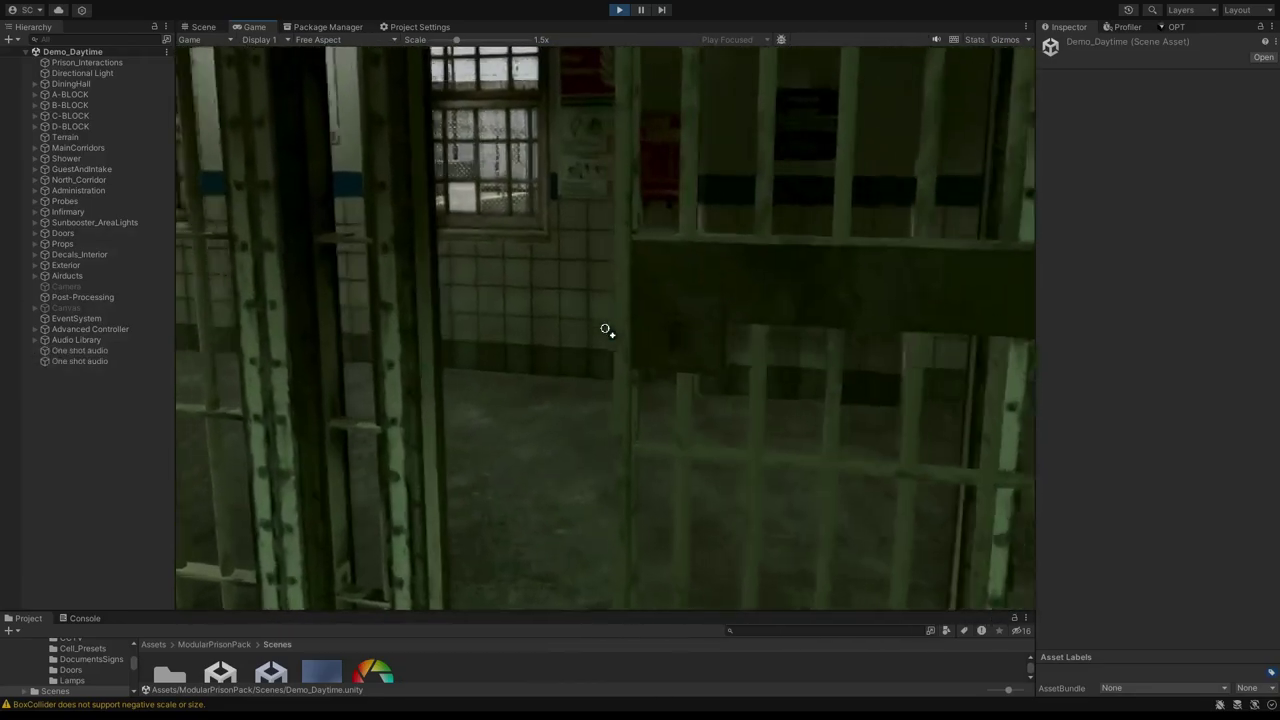
key(w)
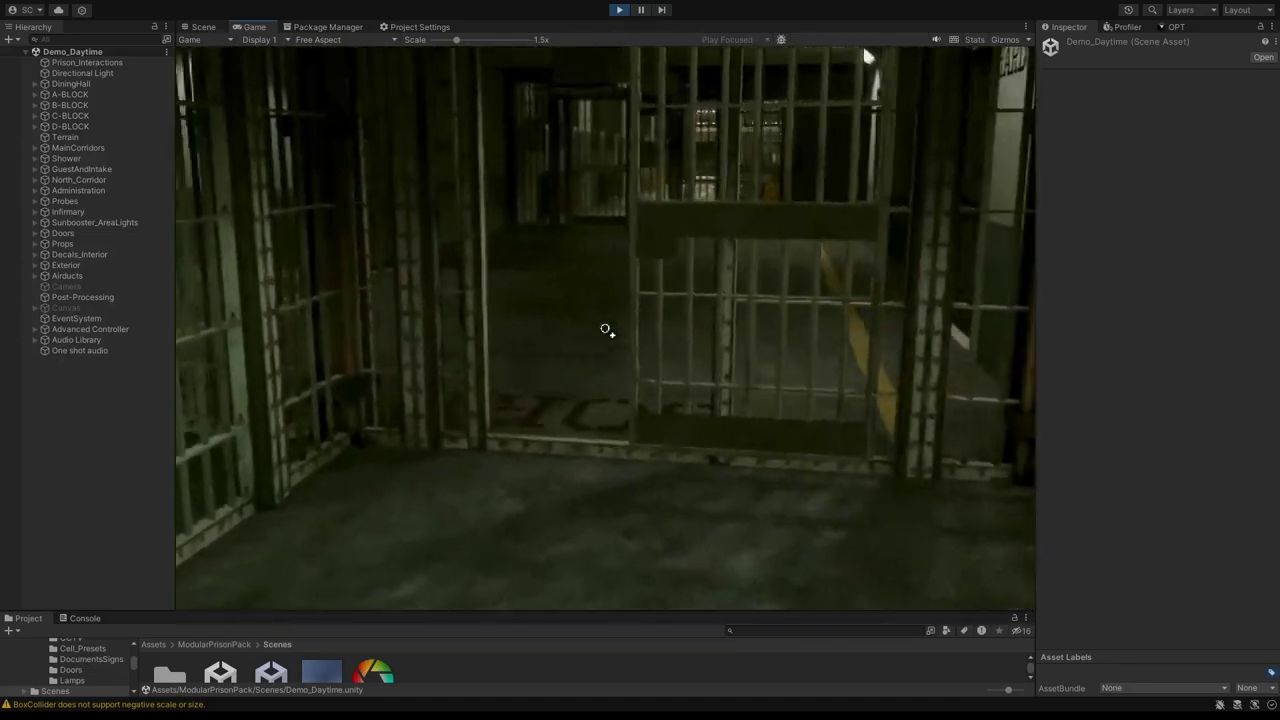
key(w)
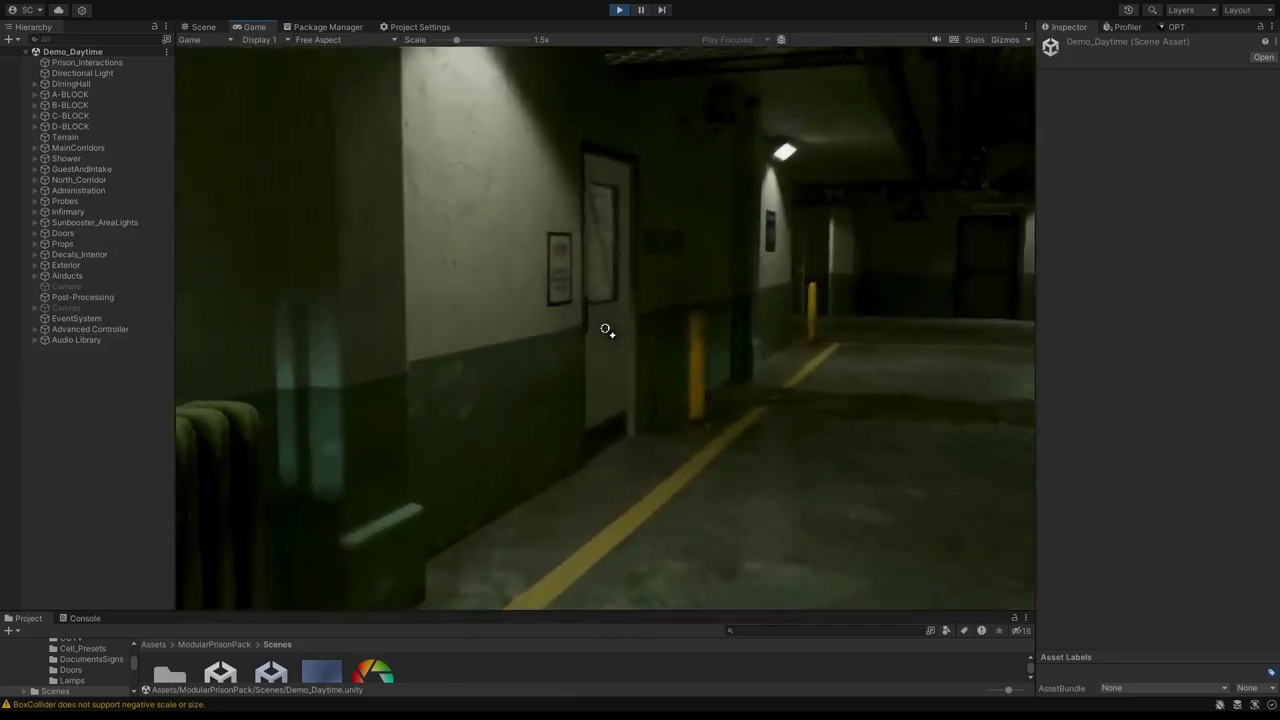
- Test the white door in the yellow-lined corridor and open the YARD EXIT door to the fenced yard
key(e)
key(w)
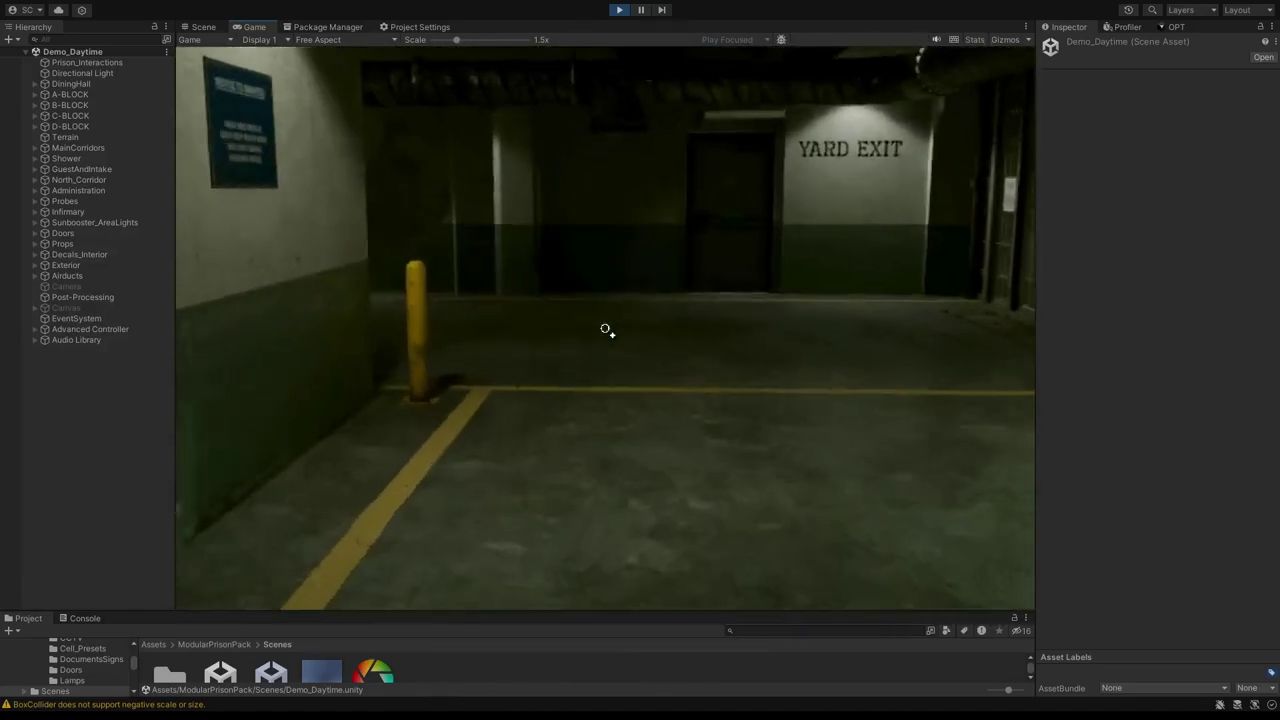
key(e)
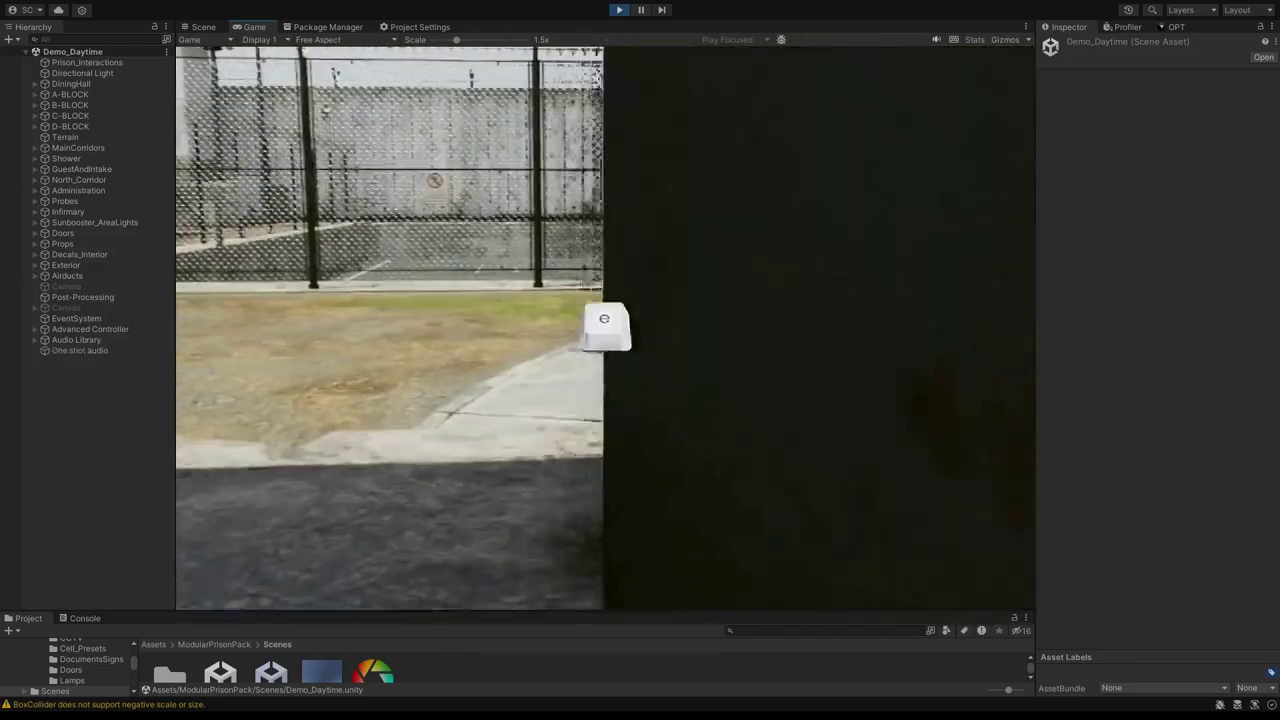
key(w)
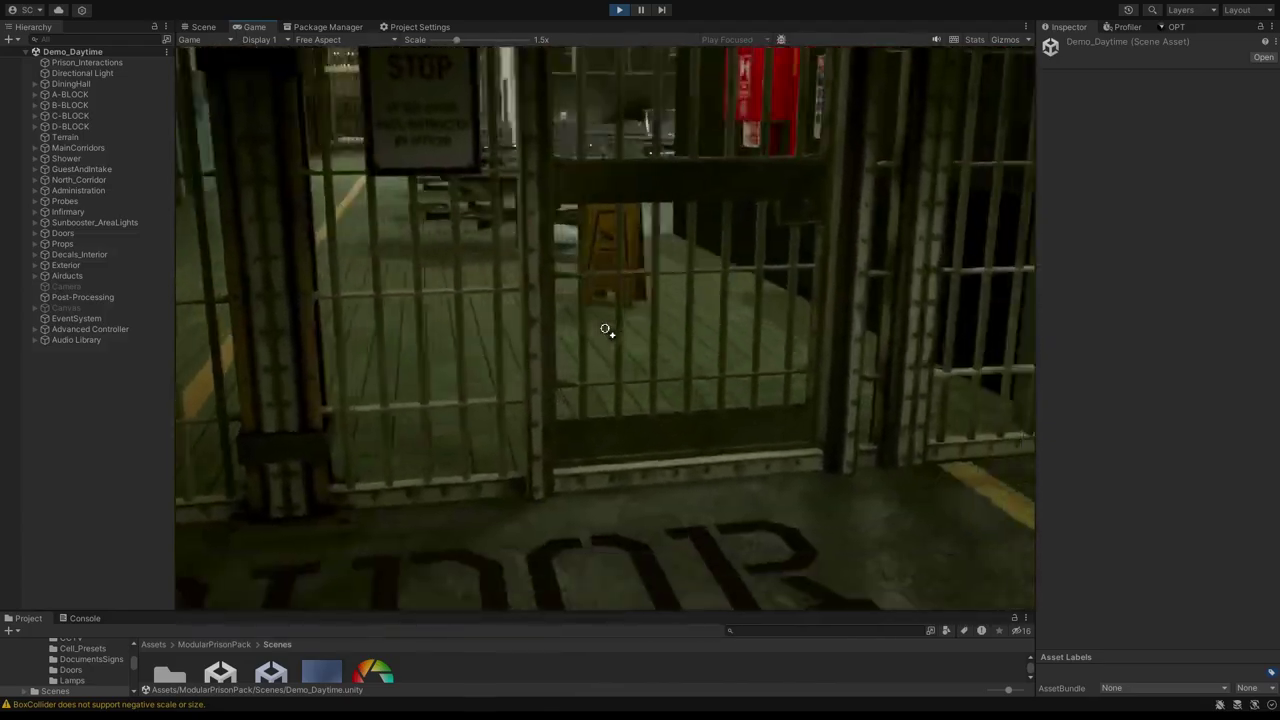
- Operate the barred gate to the hall with the yellow wet-floor sign, then back away from it
key(w)
key(e)
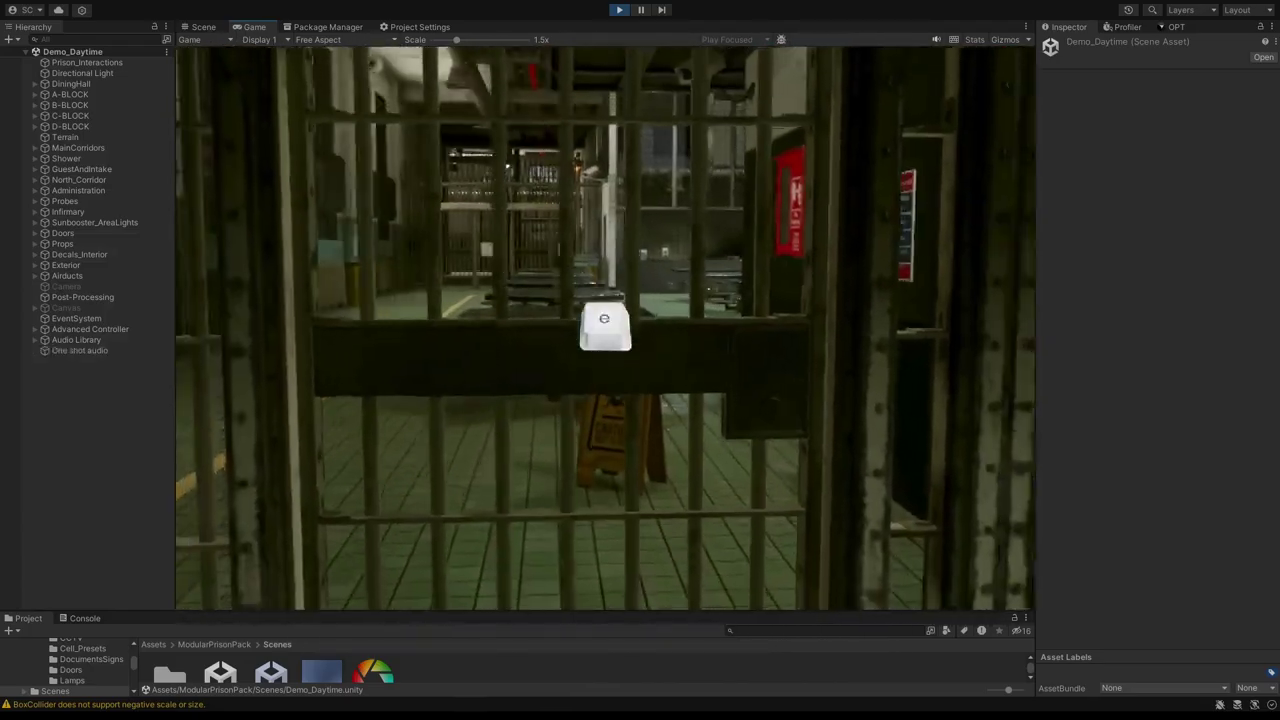
key(s)
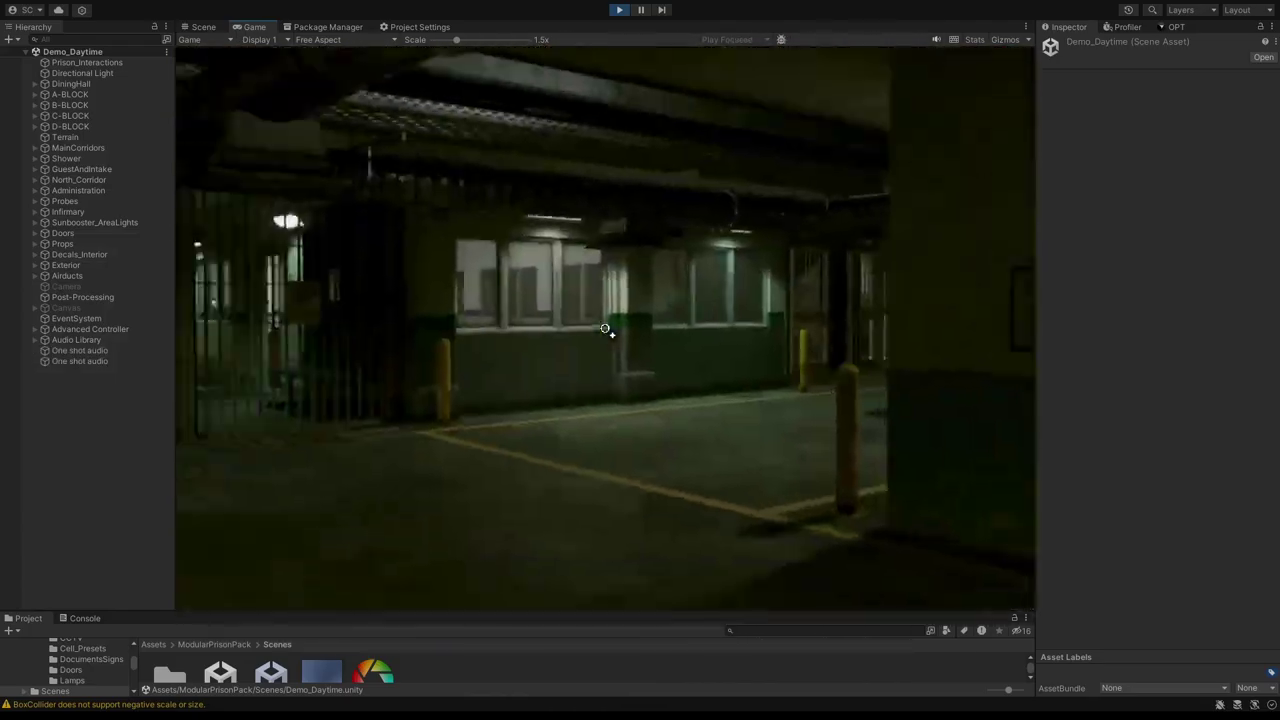
- Walk the tiled barred corridor, open its end gate and enter C-BLOCK through the hazard-striped double doors
key(w)
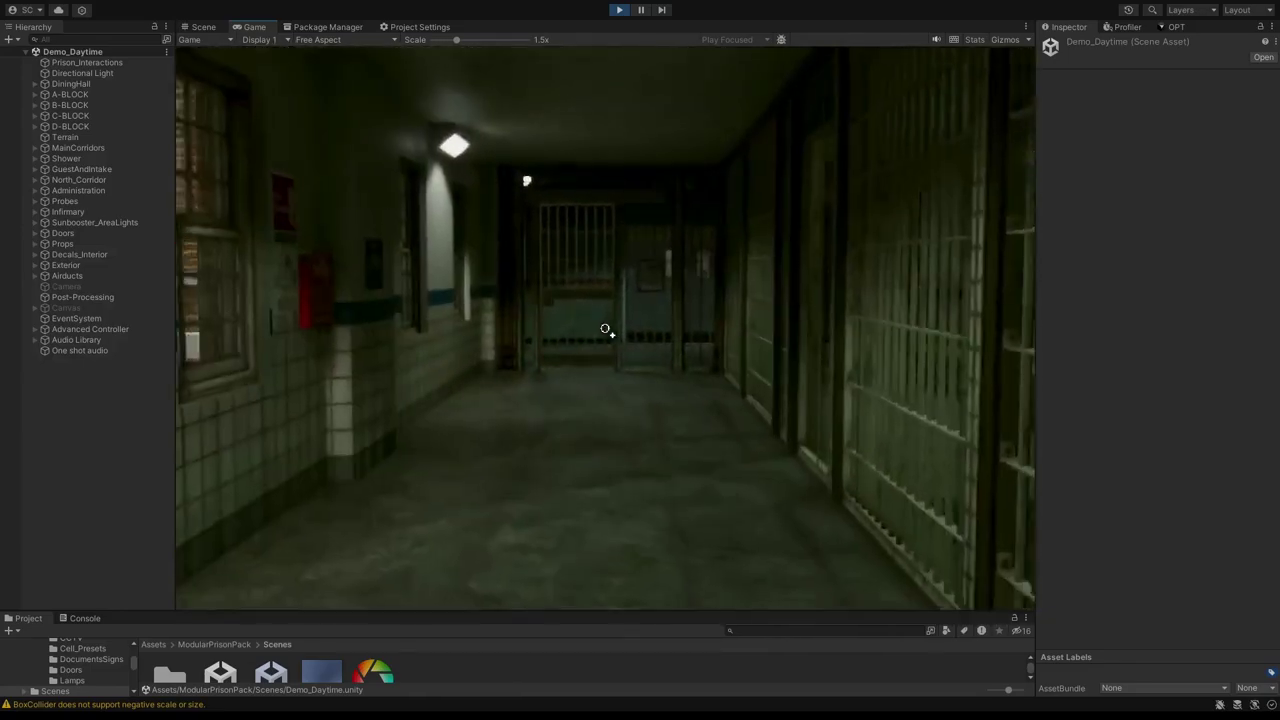
key(w)
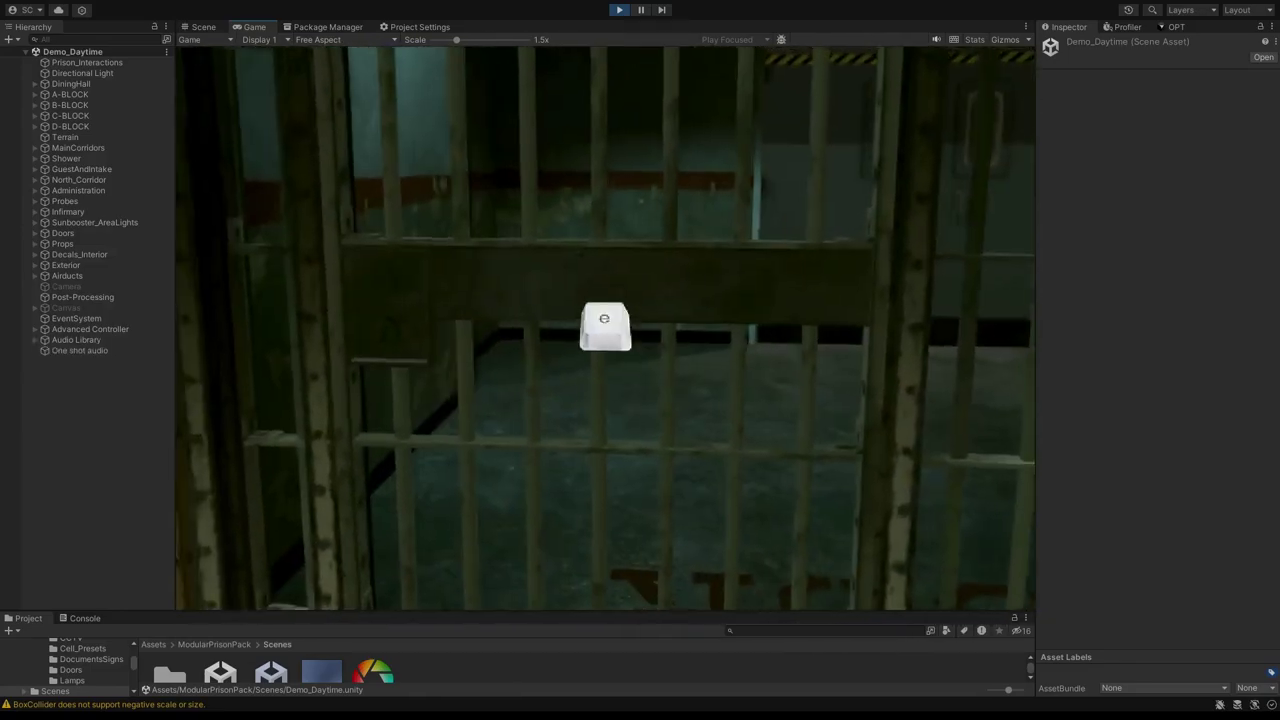
key(e)
key(s)
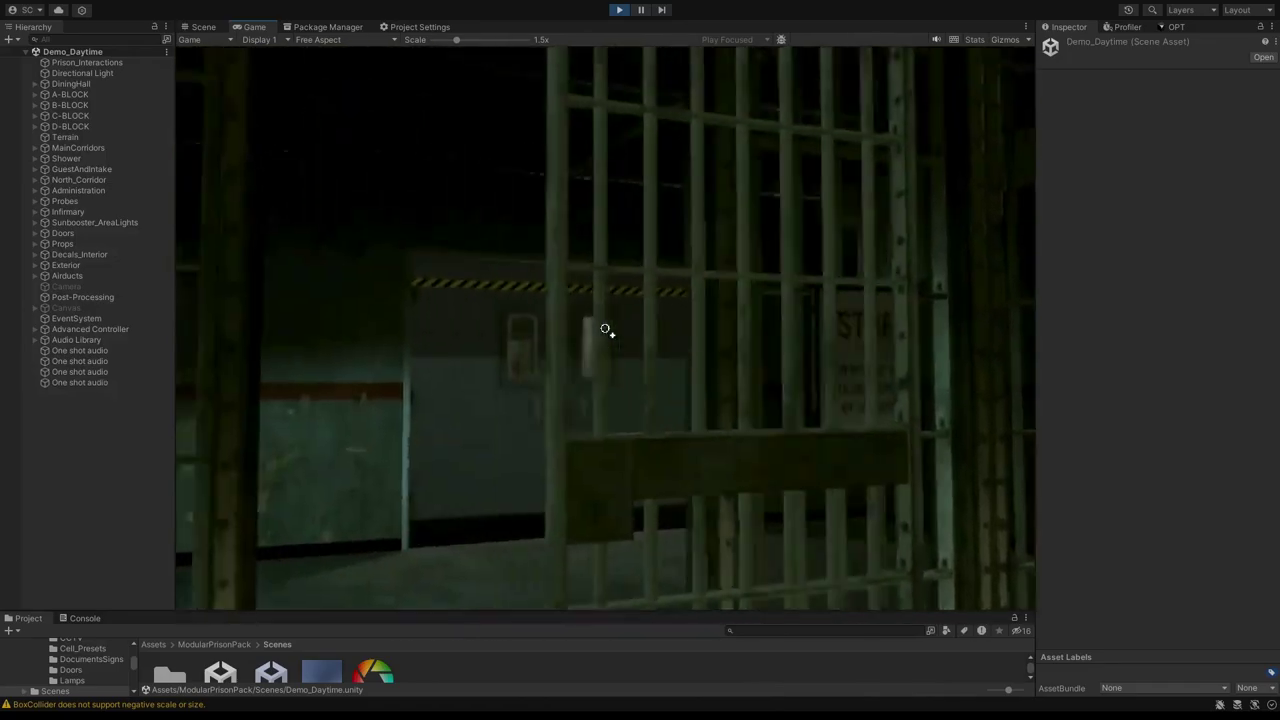
key(w)
key(e)
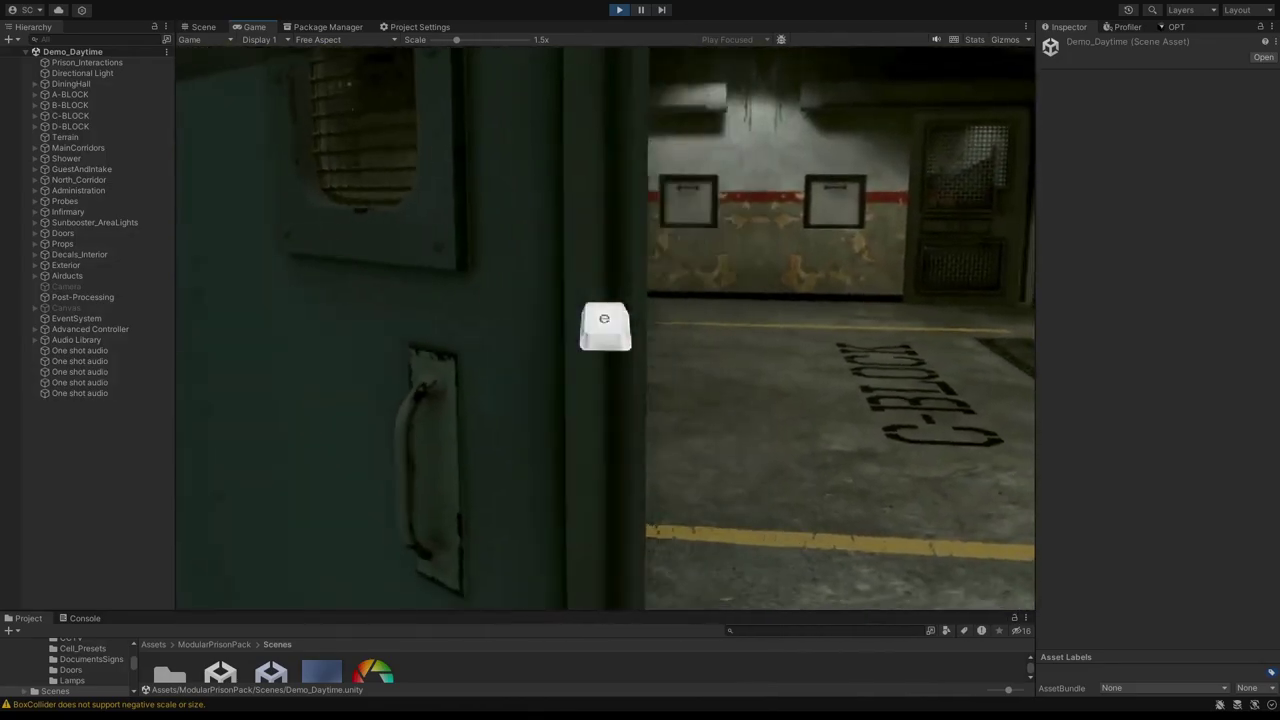
key(w)
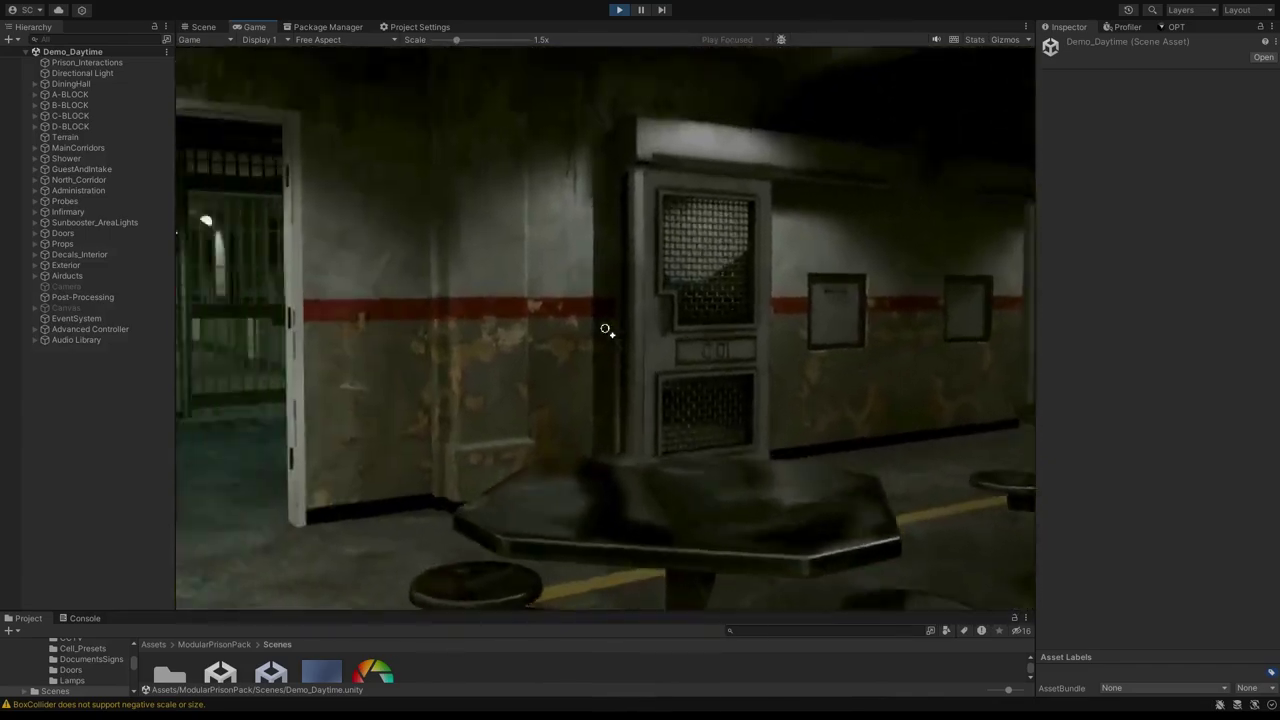
- Walk past the C-BLOCK tables and cells to the "Notice to Inmates" sign and operate the grey door nearby
key(w)
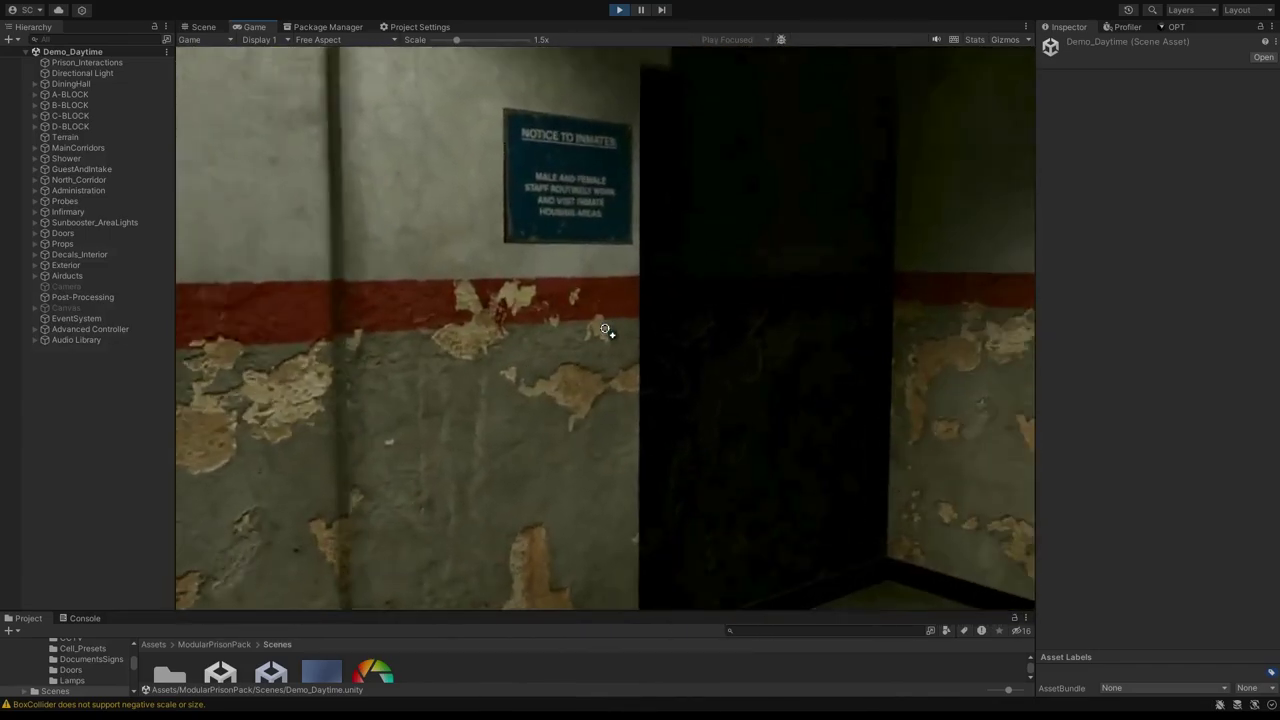
key(w)
key(e)
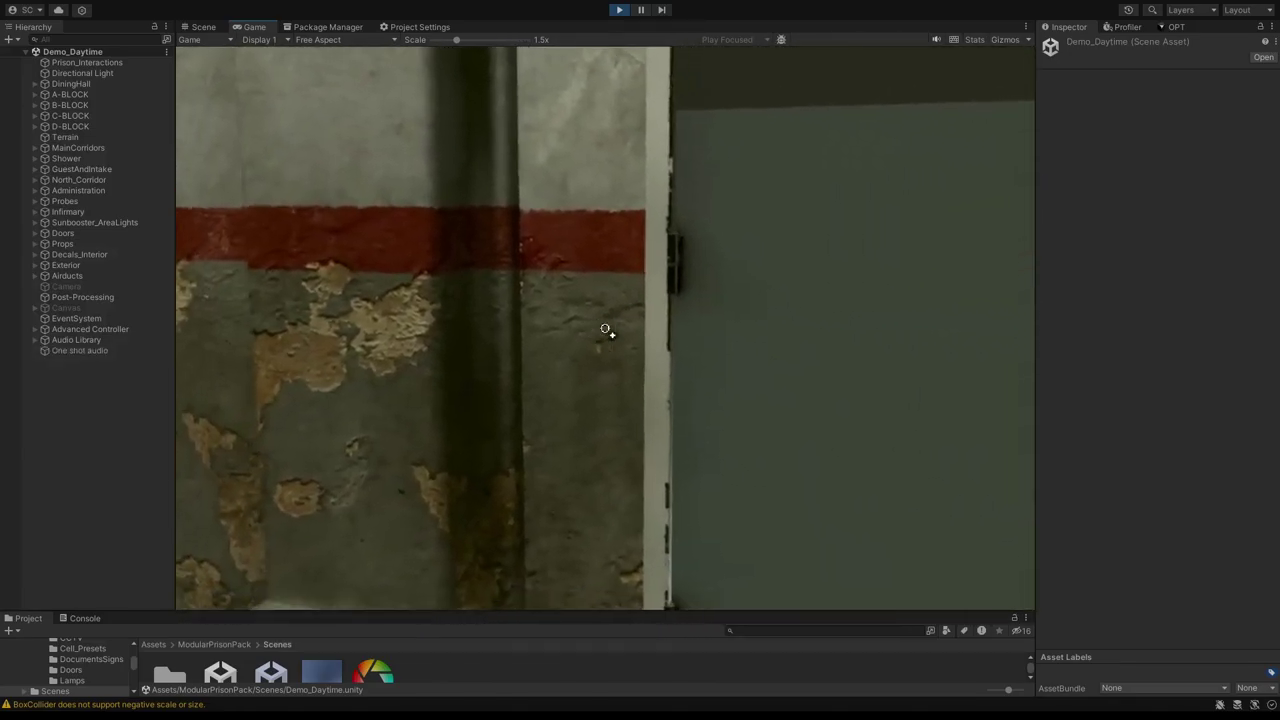
- Walk through the grey door into CORRIDOR C, operate the barred gate beside the STOP sign and continue along the corridor
key(w)
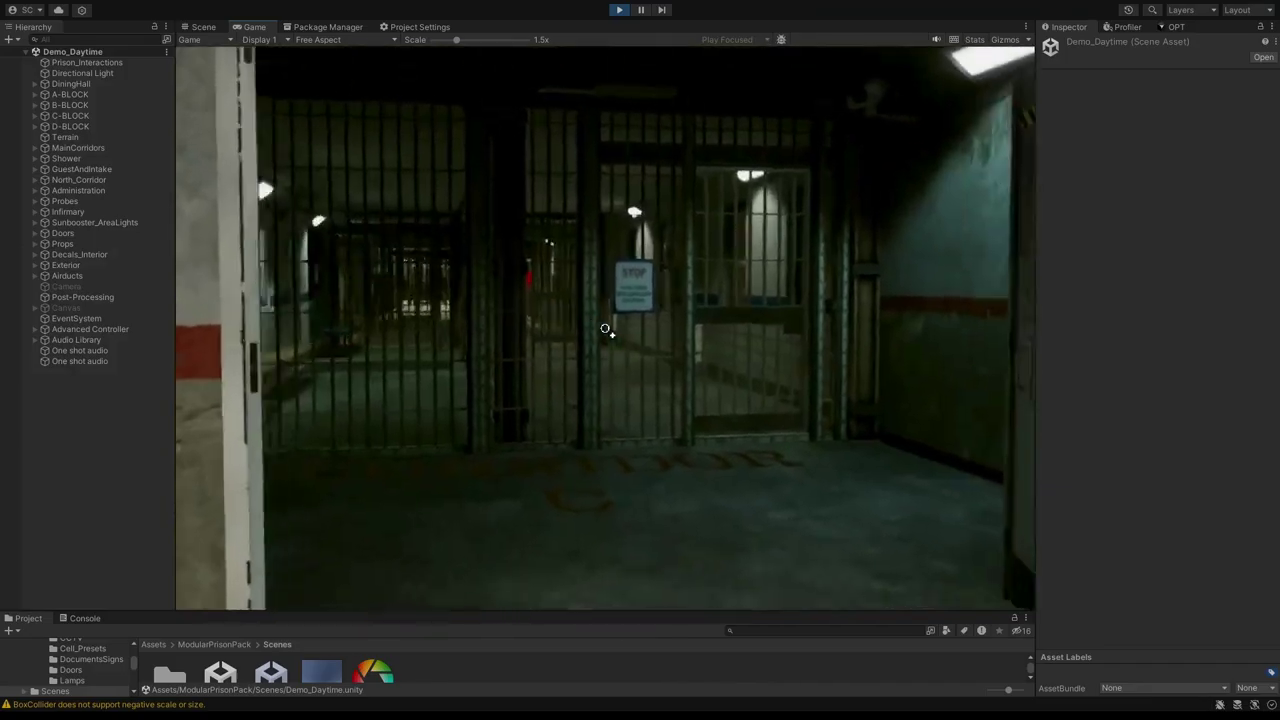
key(w)
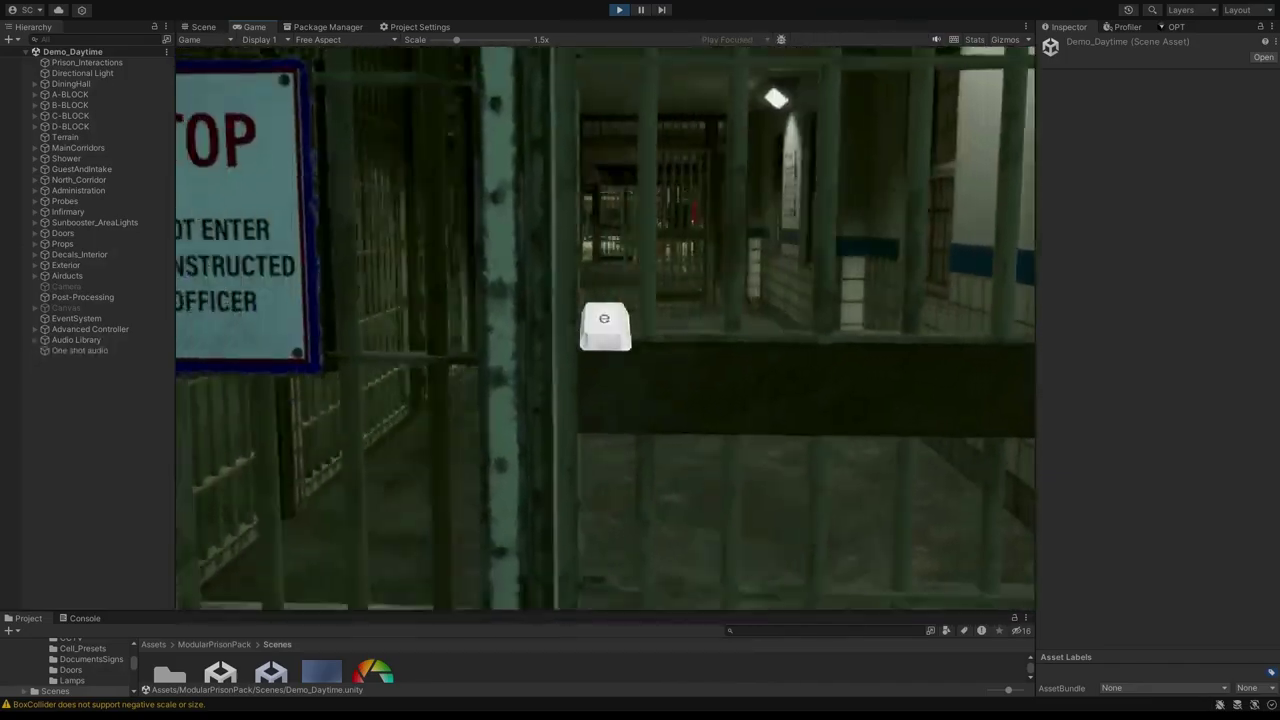
key(s)
key(w)
key(e)
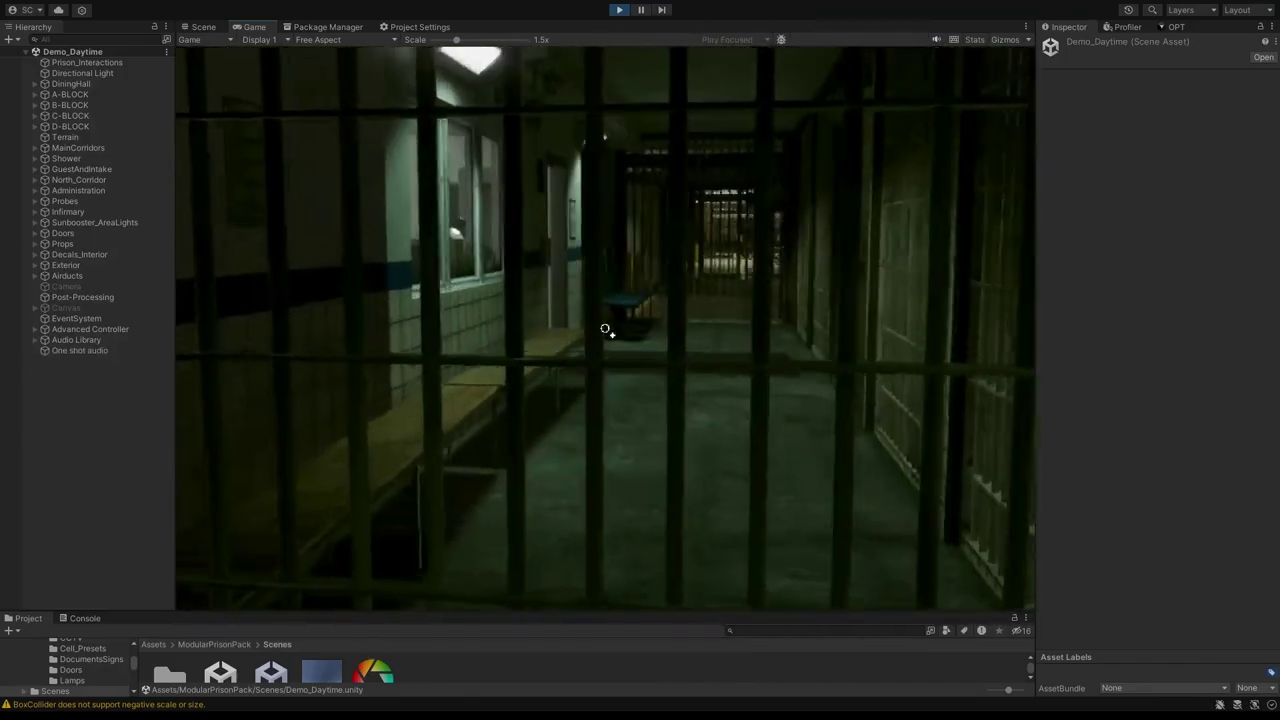
key(w)
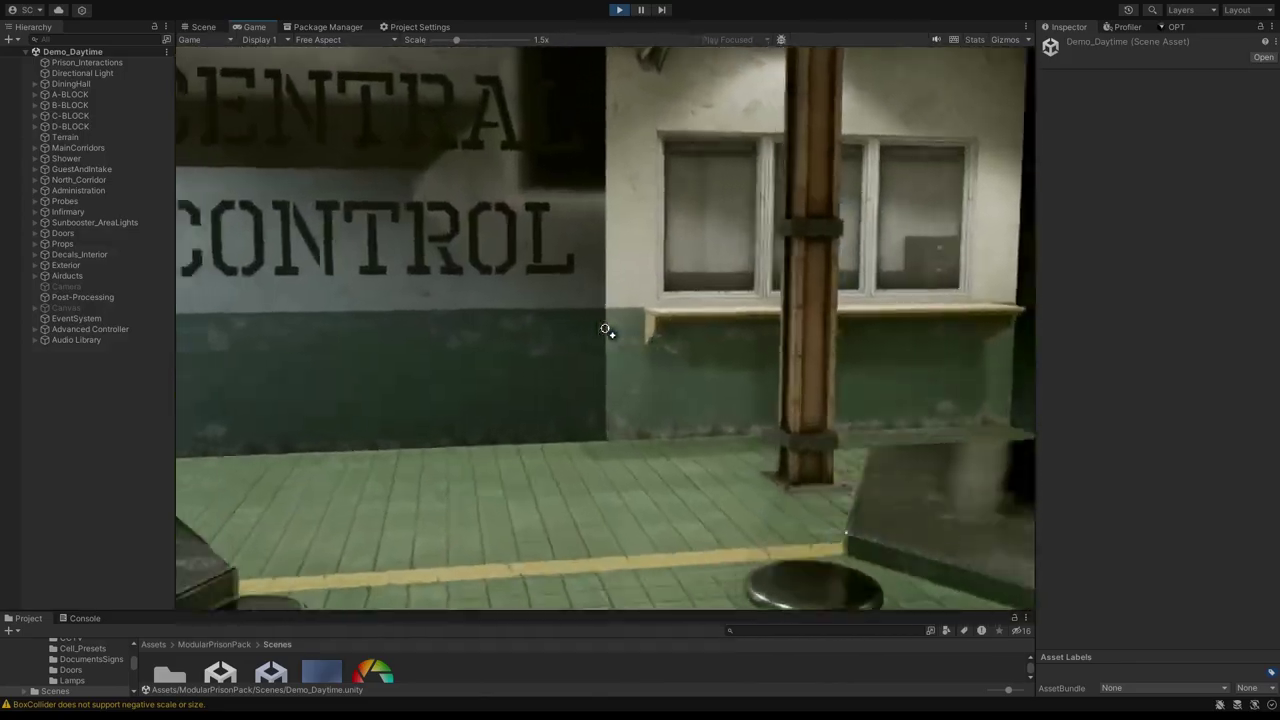
- Open the keypad-controlled door to the red-checkered room near CENTRAL CONTROL, and the white door to the kitchen
key(w)
key(e)
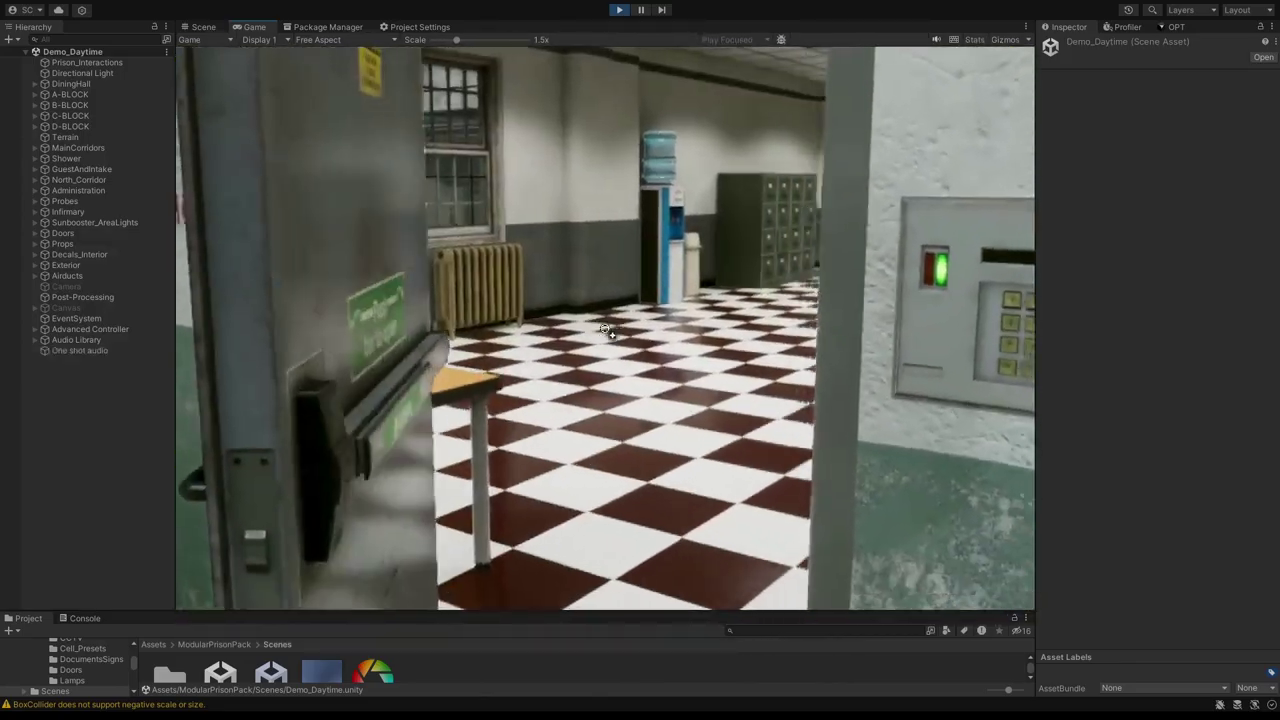
key(w)
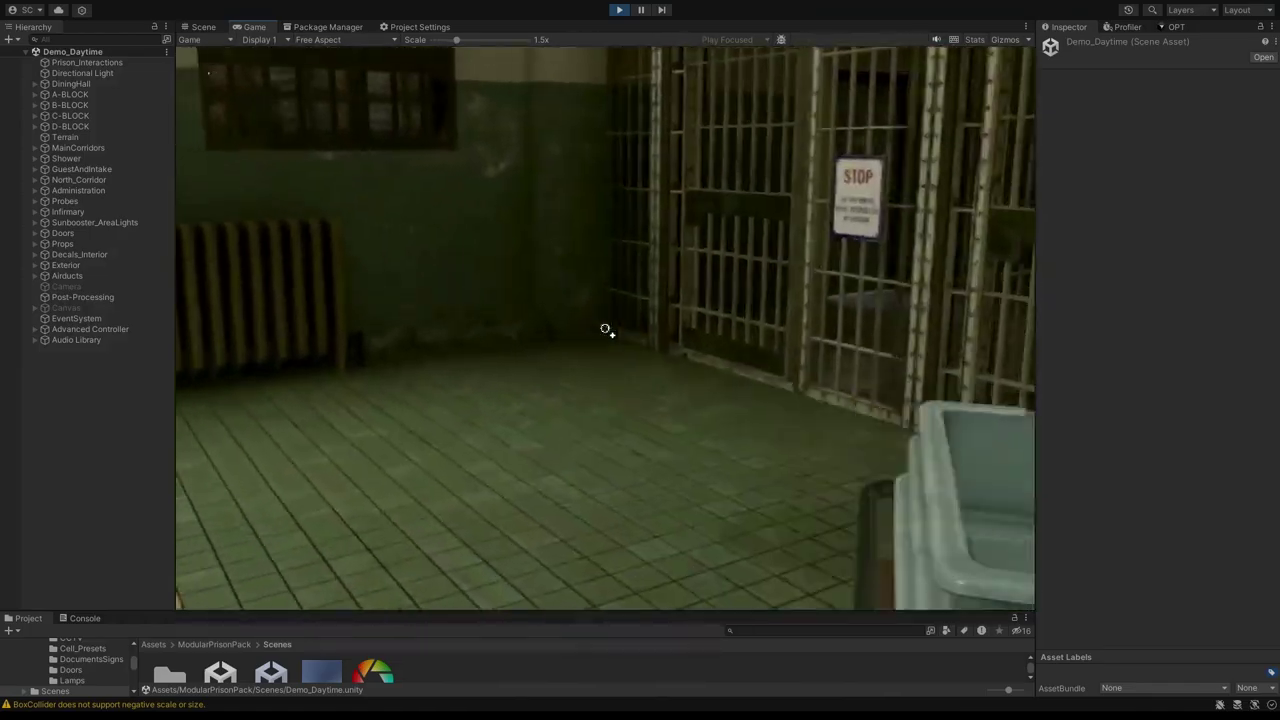
key(w)
key(e)
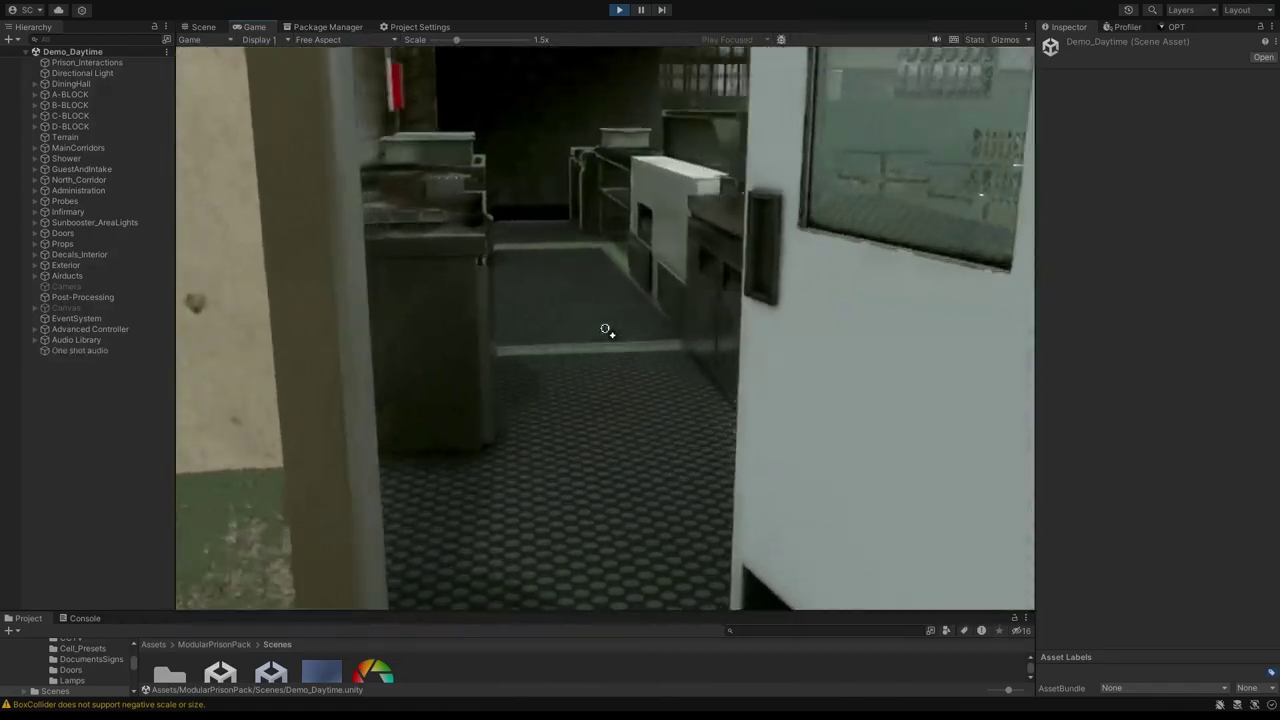
key(w)
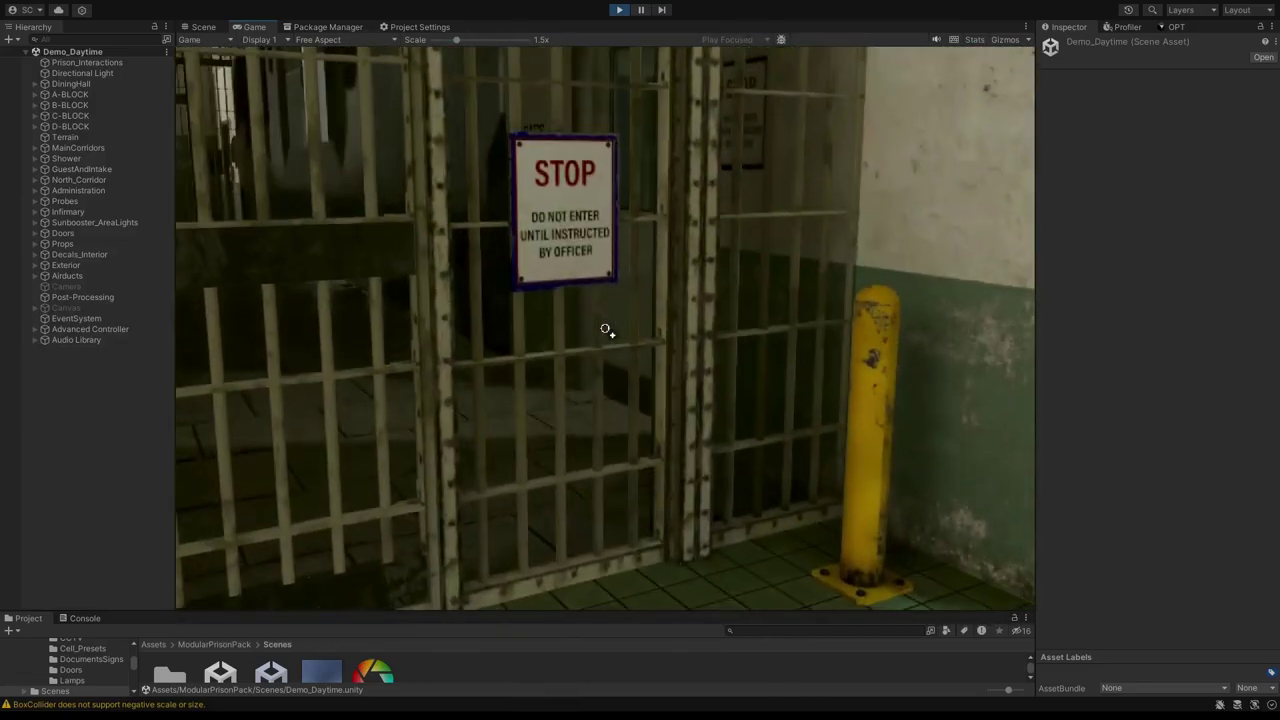
- Operate the barred gate beside the STOP sign and approach the white door near the visits marking to test it
key(e)
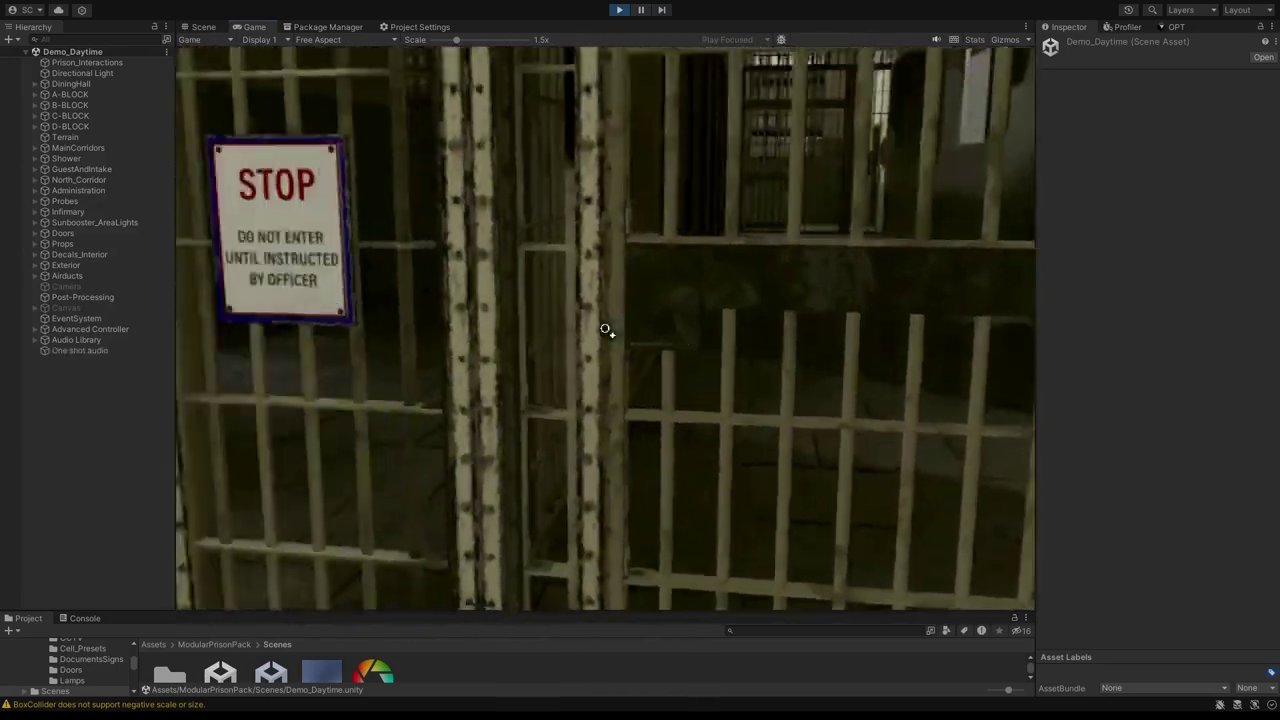
key(w)
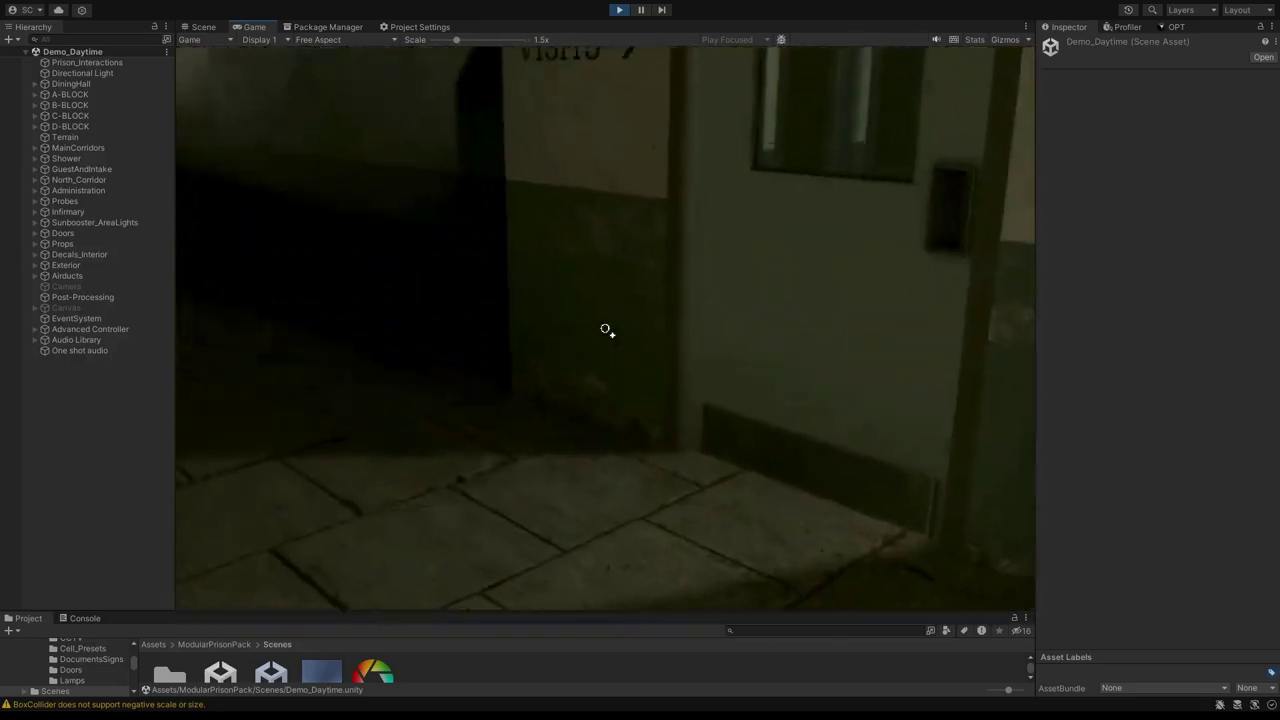
key(e)
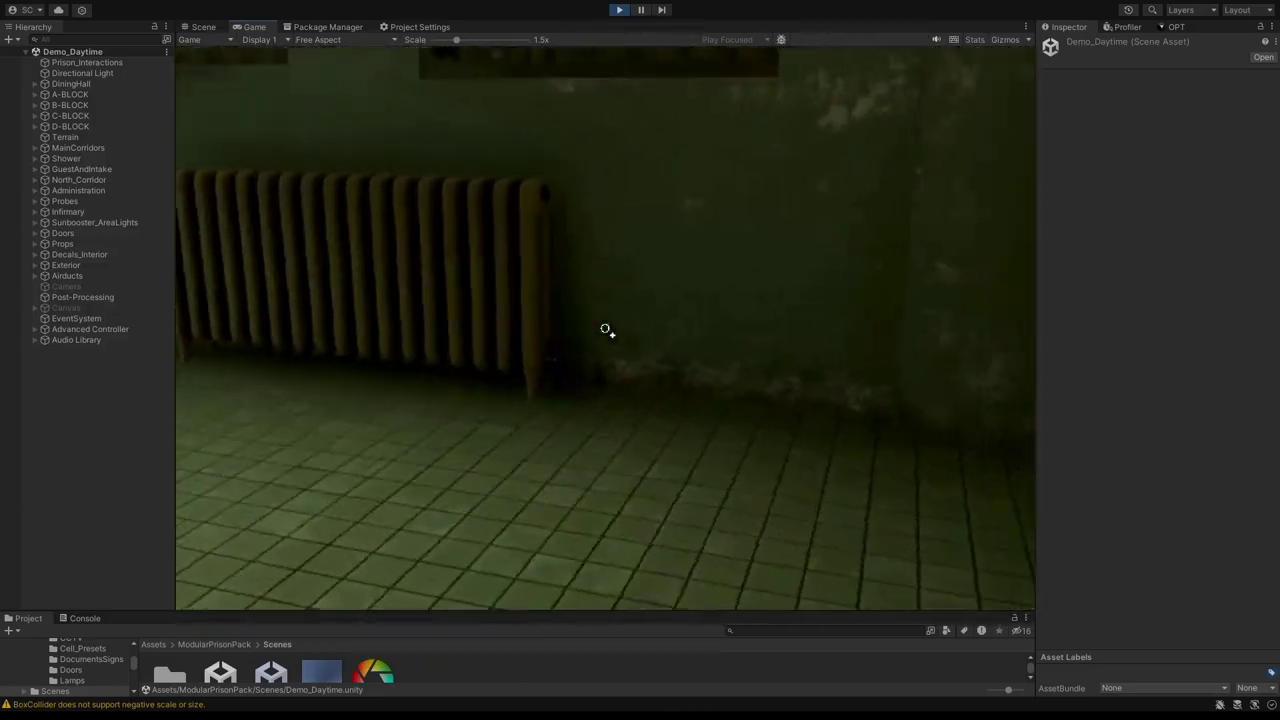
- Operate the barred gate from the green-tiled hall, walk through and fire the grappling hook at the ceiling pipes
key(e)
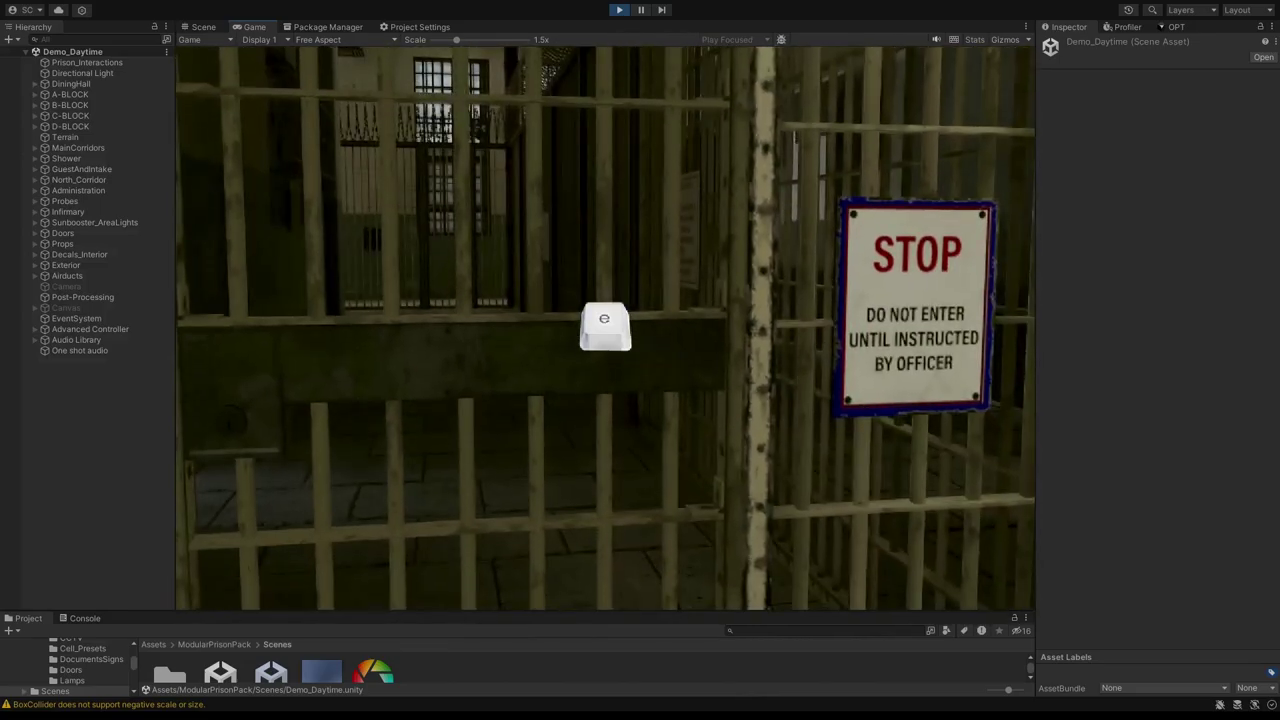
key(e)
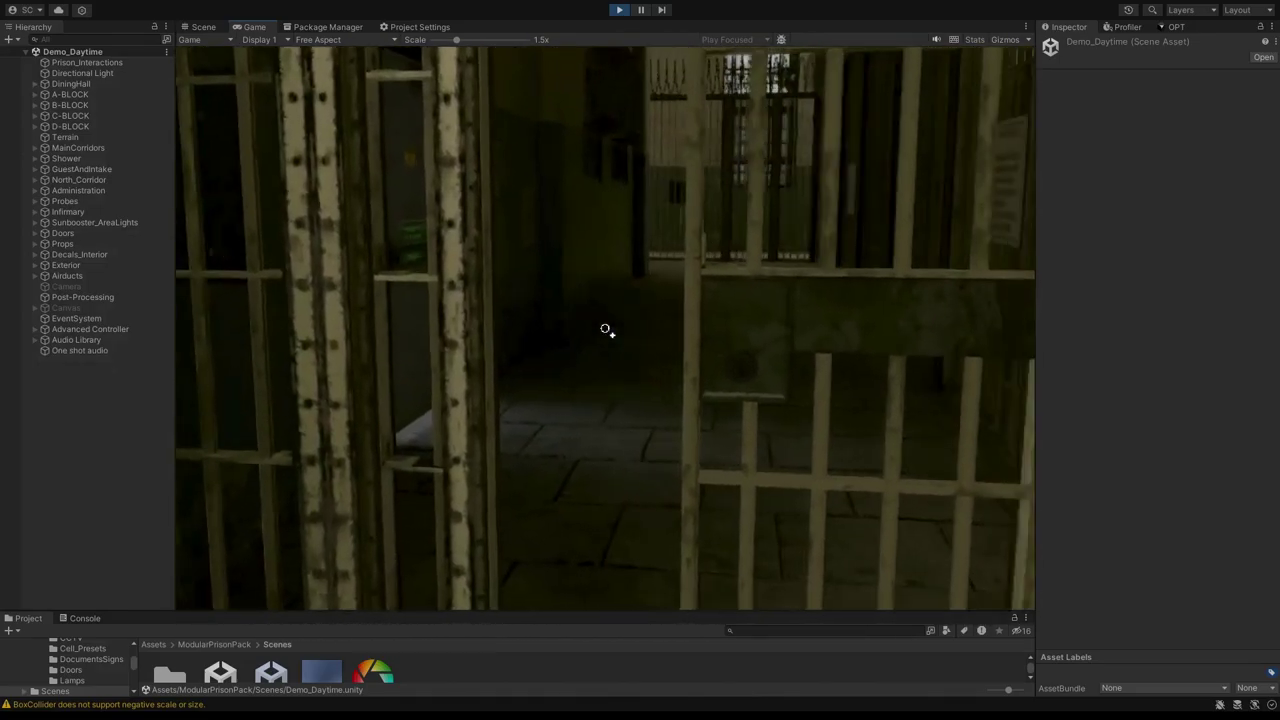
key(w)
key(w)
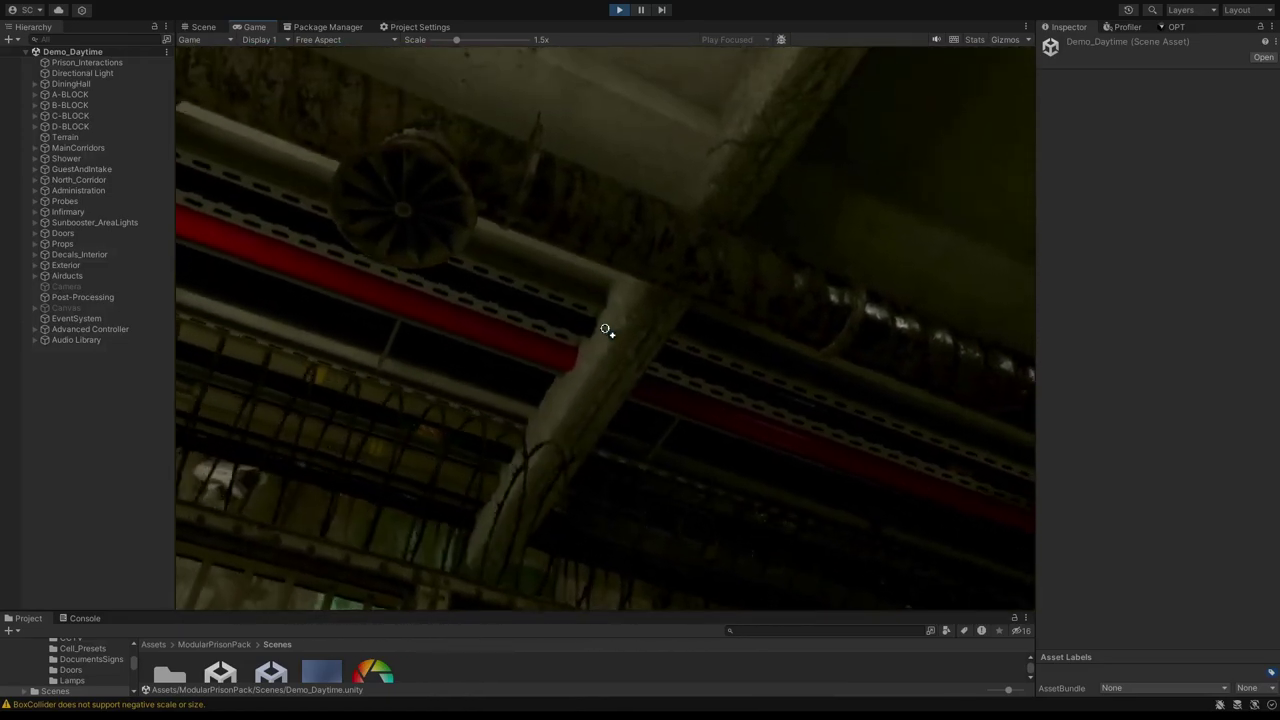
click(605, 329)
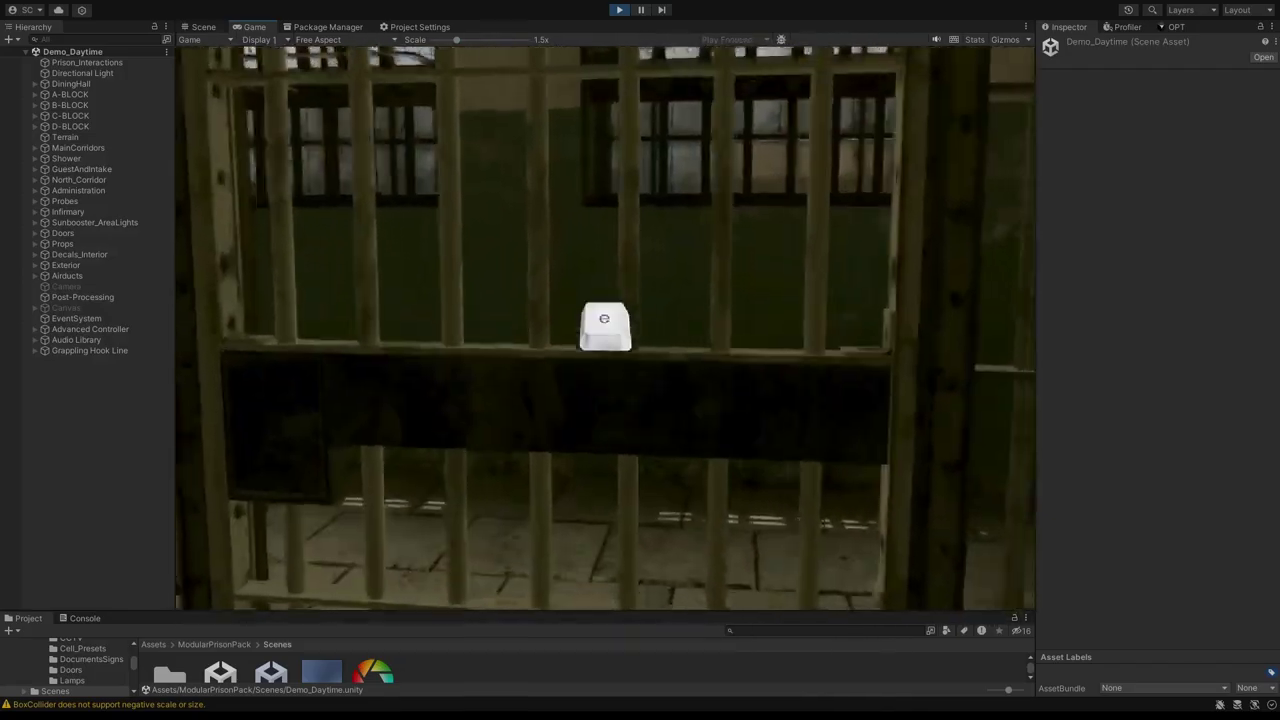
- Pass the barred gate to the stone-floored passage and go through to the room with the red-checkered floor
key(s)
key(w)
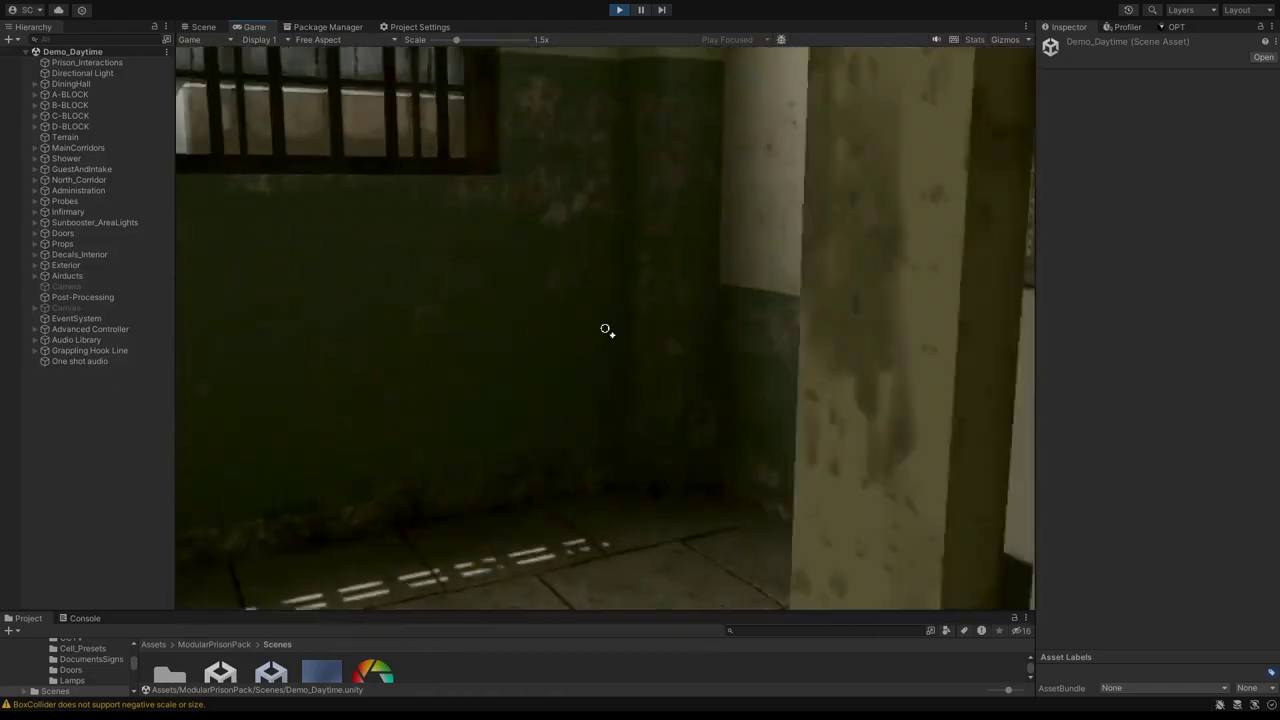
key(e)
key(w)
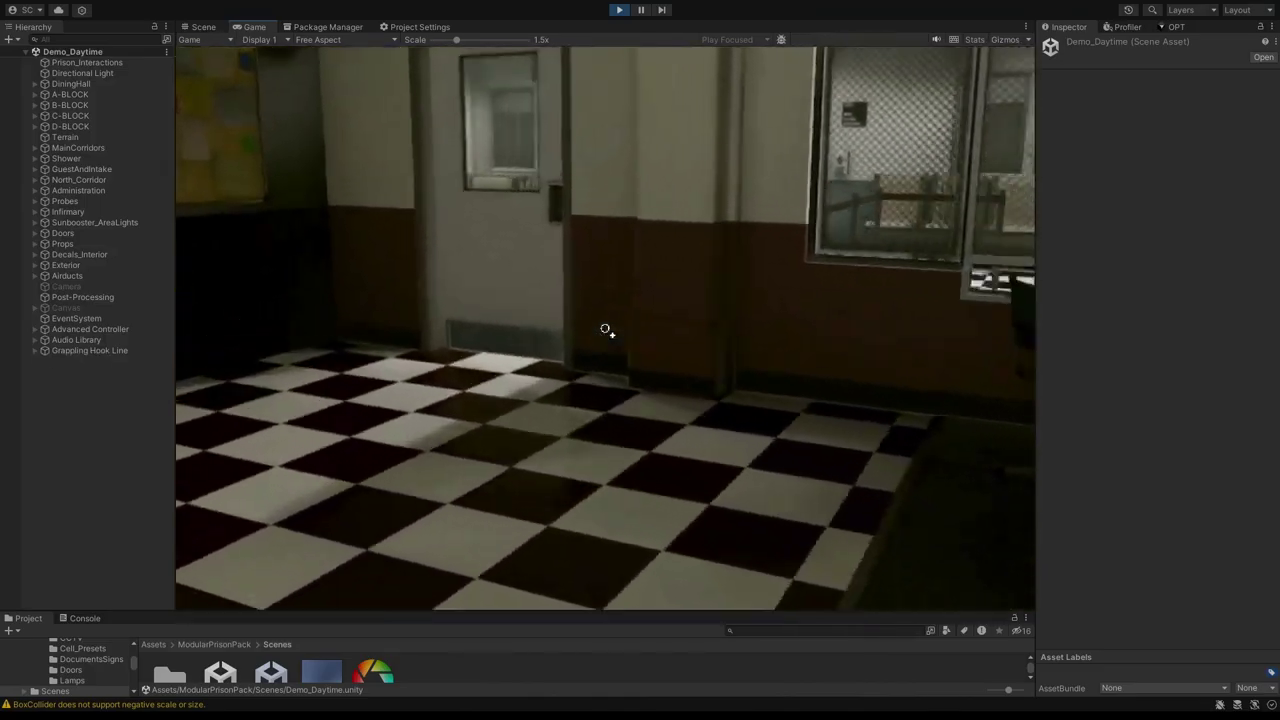
- Go through the white door to the blue-checkered waiting area and test the door beside the row of chairs
key(e)
key(w)
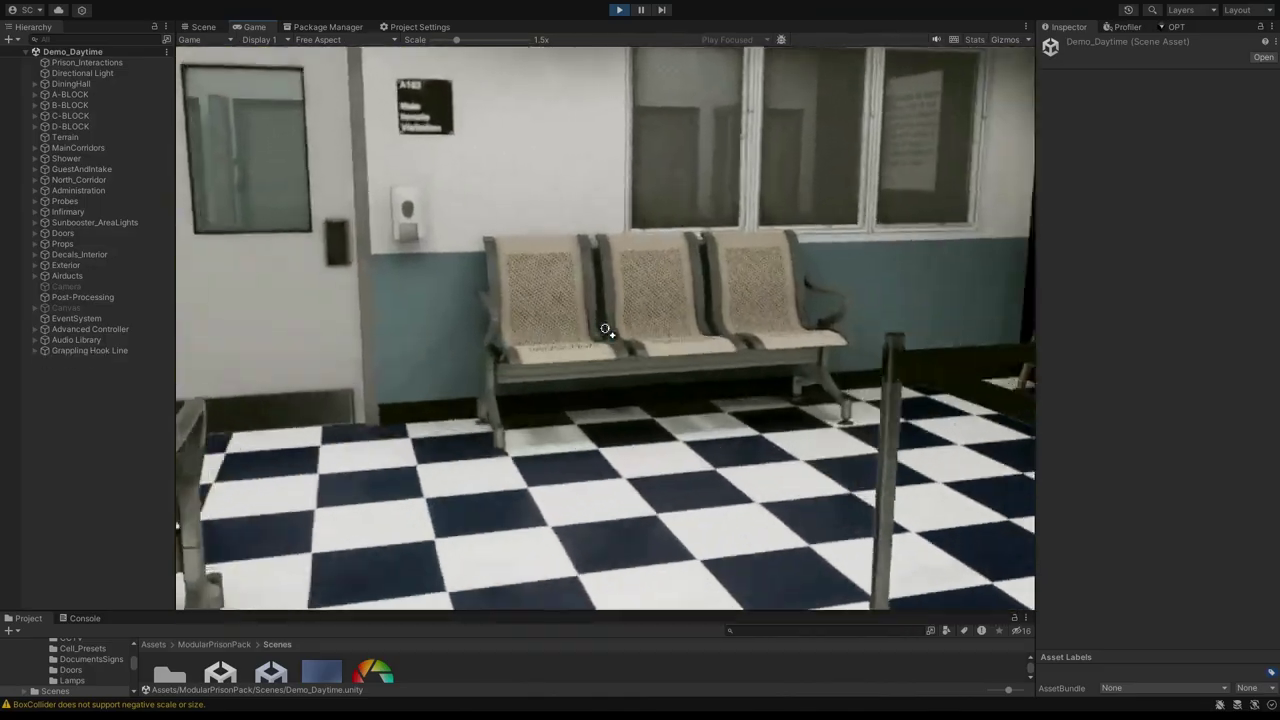
key(e)
key(w)
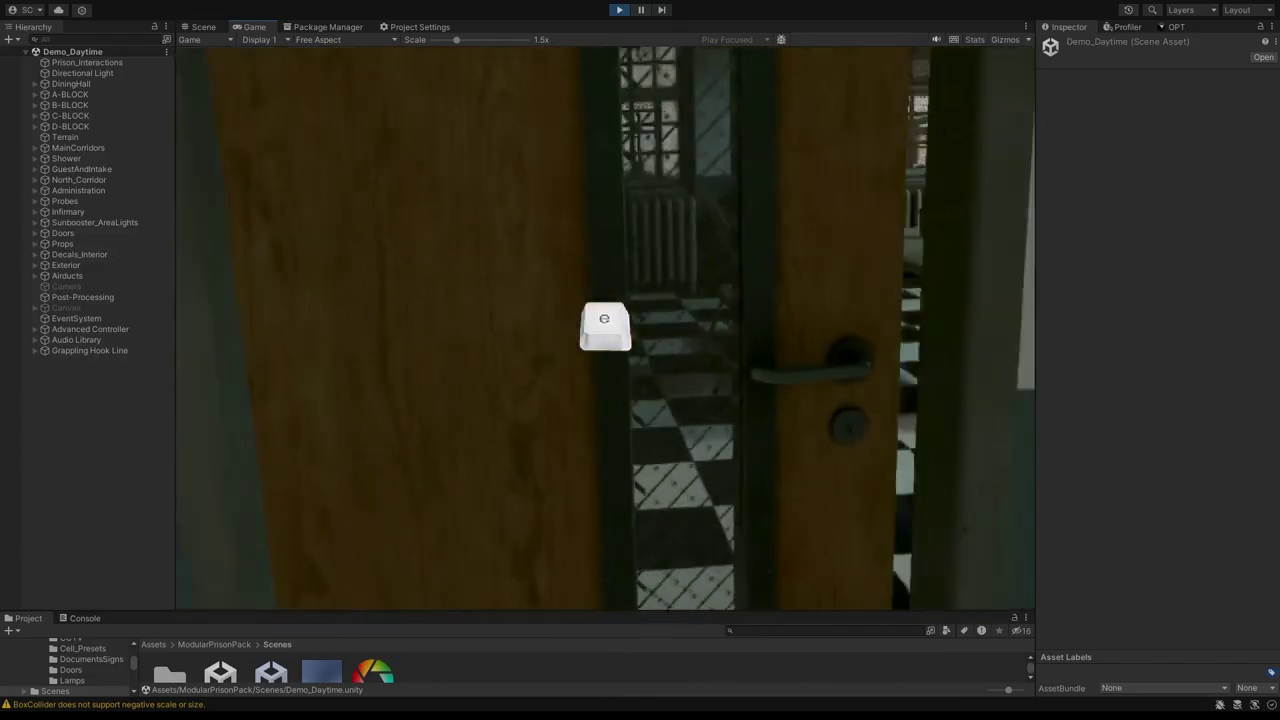
- Operate the wooden door with the narrow glass pane and tour the blue-walled room with the table and folding chair
key(e)
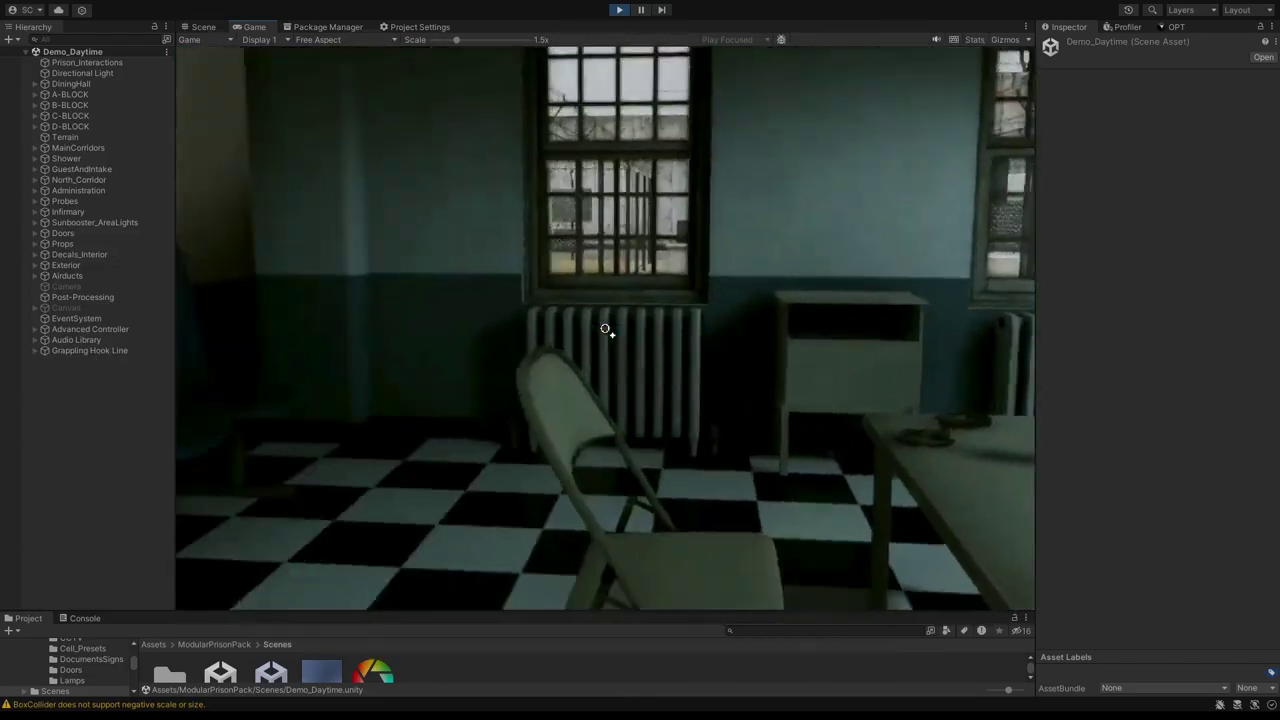
key(e)
key(w)
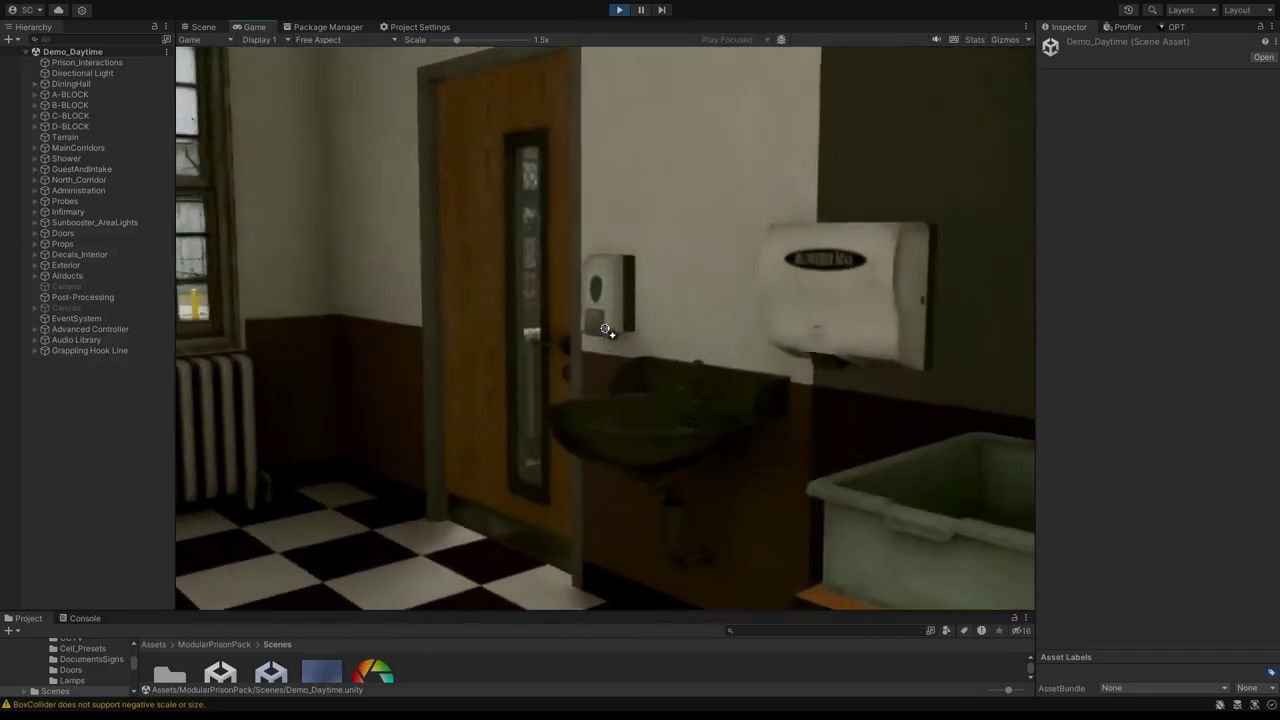
- Test the wooden doors in the red-walled washbasin room and the mesh gate to the office with the computer desk
key(e)
key(w)
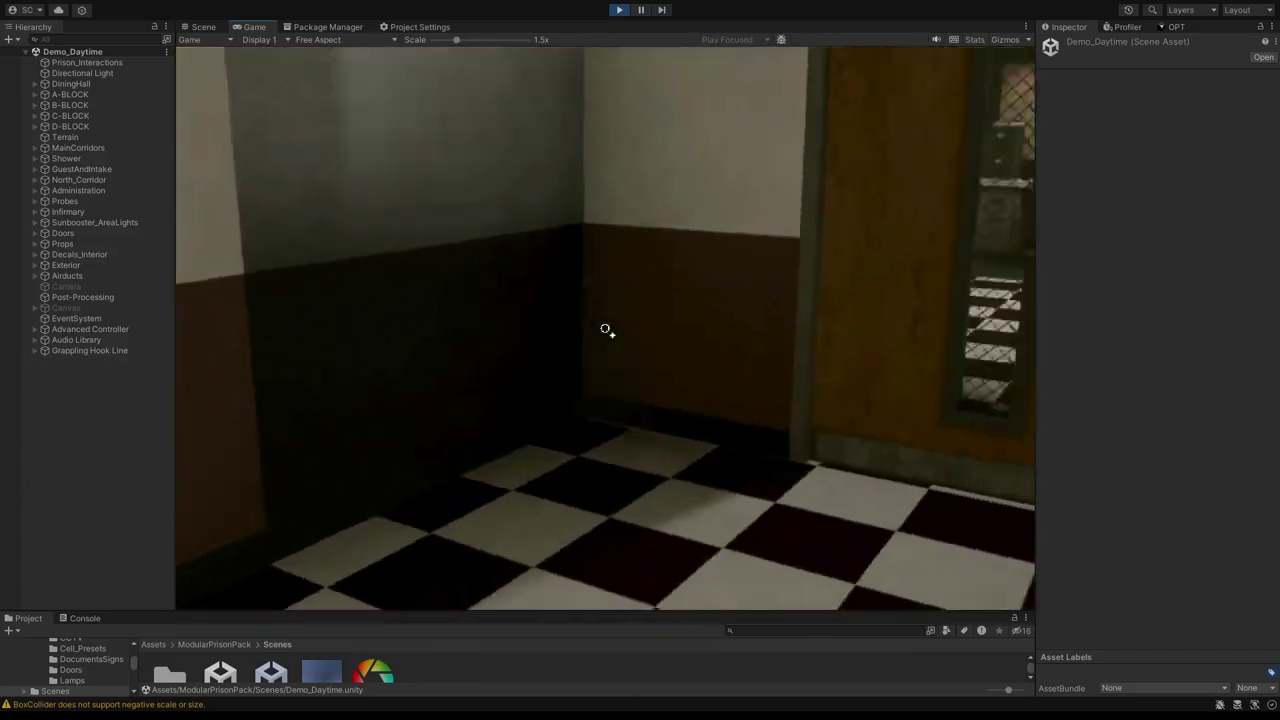
key(e)
key(w)
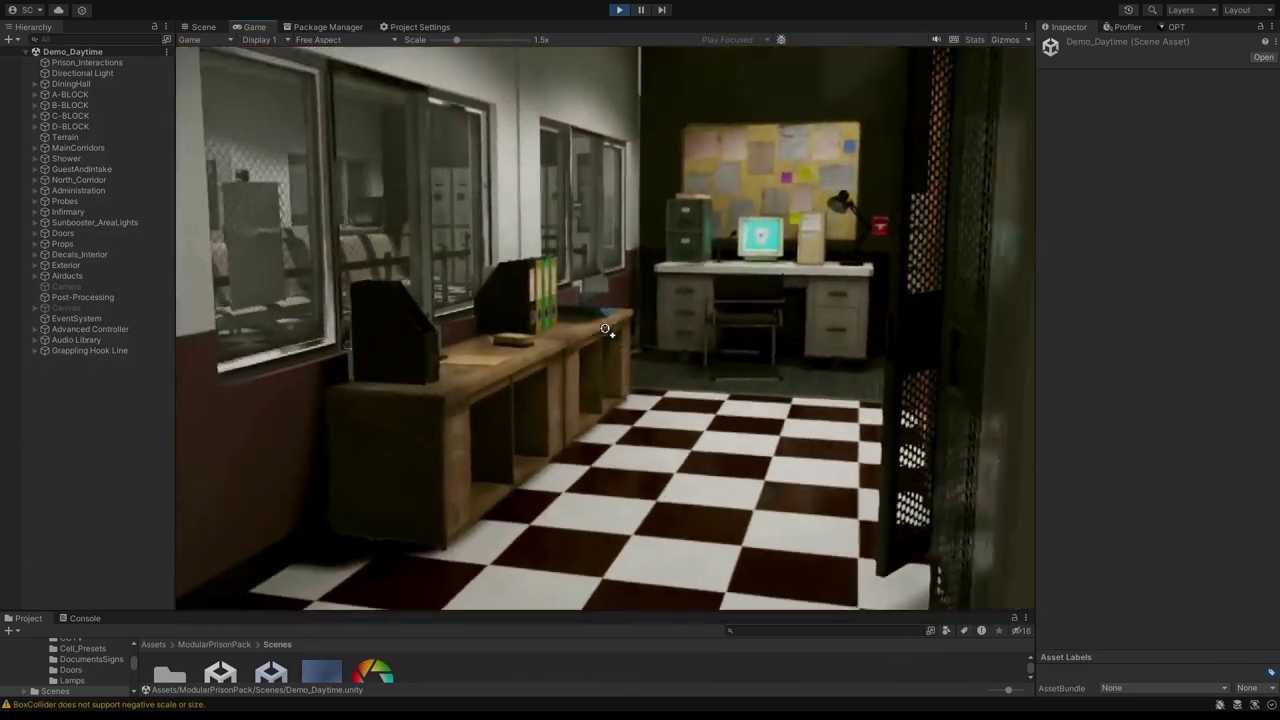
key(e)
key(w)
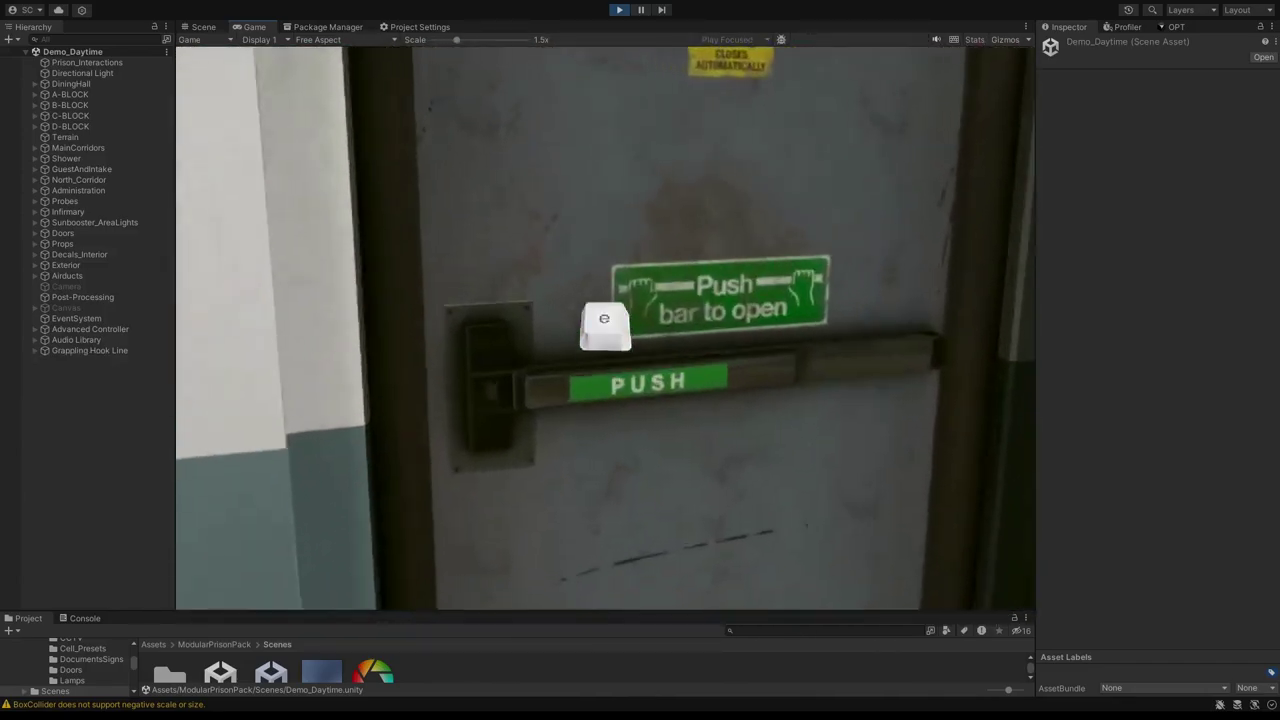
- Exit through the push-bar door, tour the grounds to the barrier and guard booth, and end play mode
key(e)
key(w)
key(w)
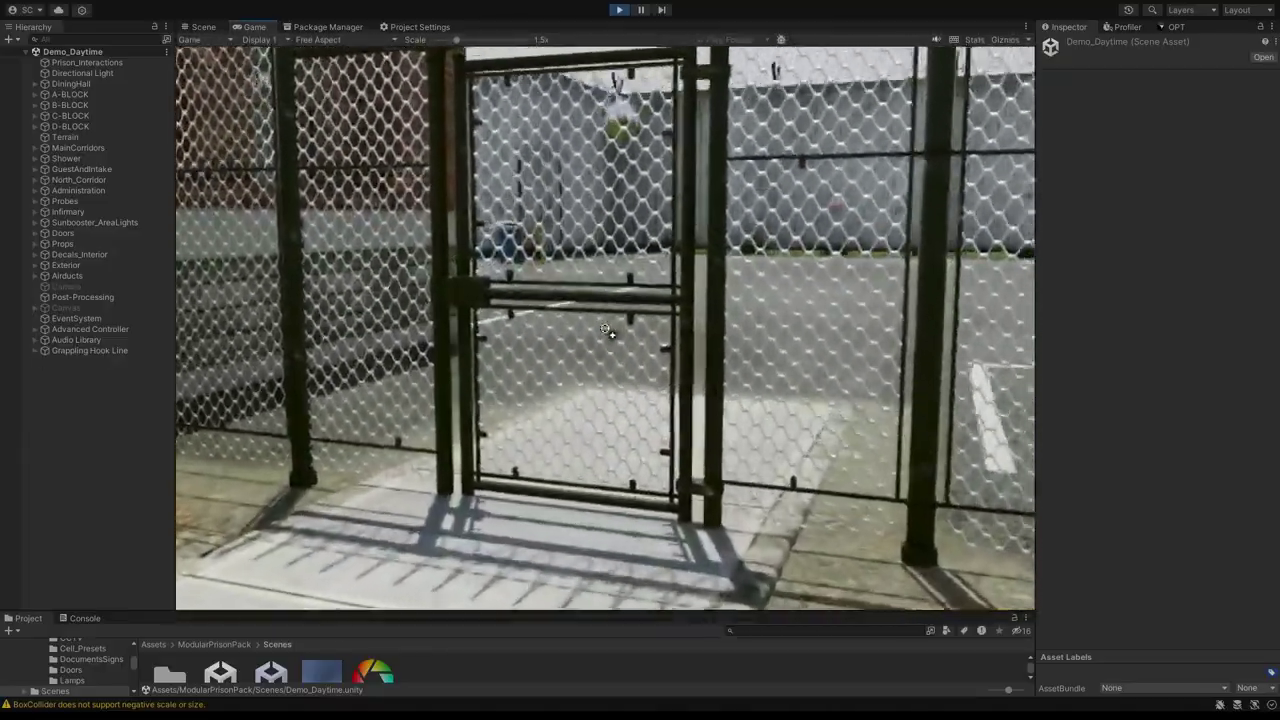
key(w)
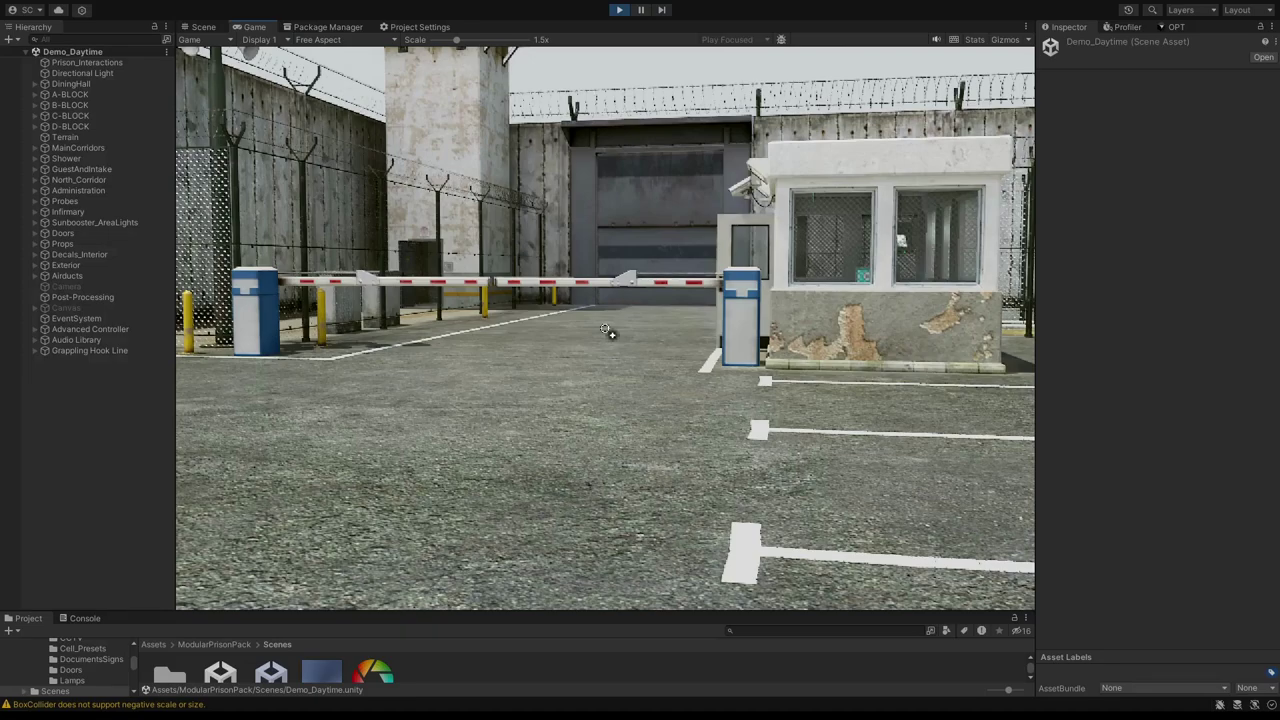
key(ctrl+p)
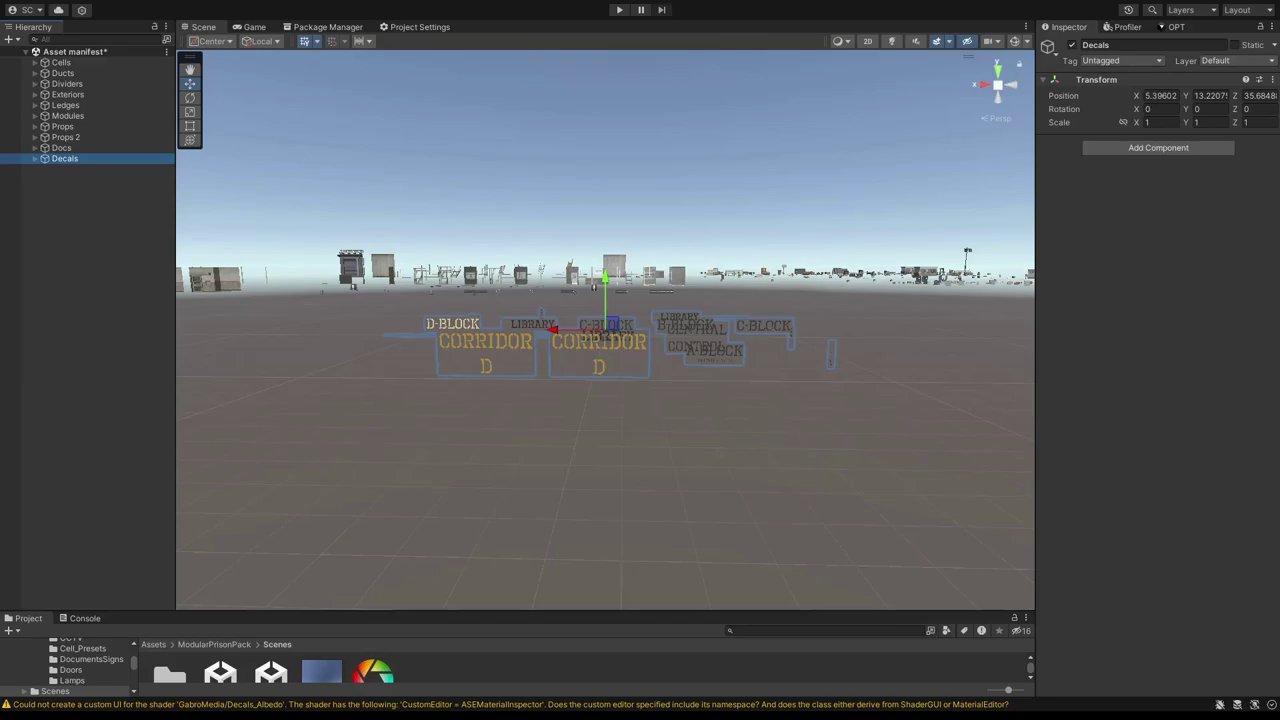
- Select the Decal_Stripe decal near the D-BLOCK lettering in the asset manifest and examine it up close
right_drag(605, 330, 604, 396)
key(e)
key(w)
click(604, 500)
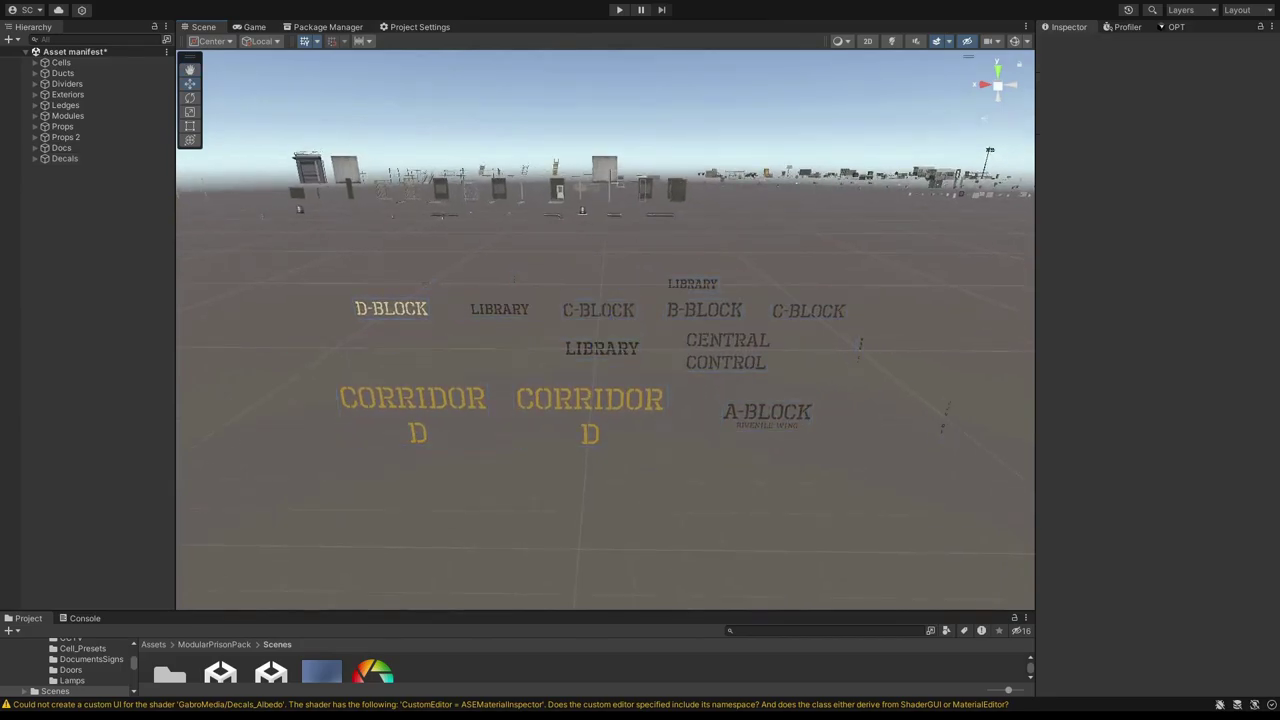
click(470, 349)
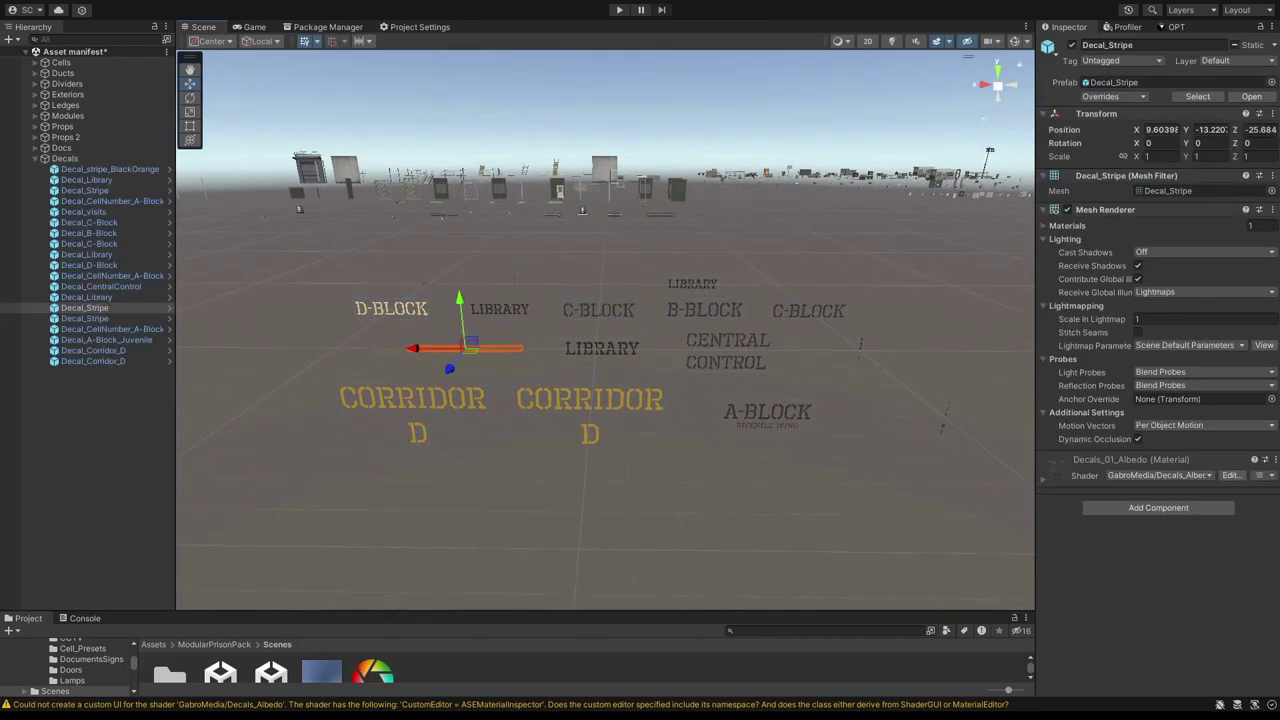
right_drag(470, 349, 504, 347)
key(a)
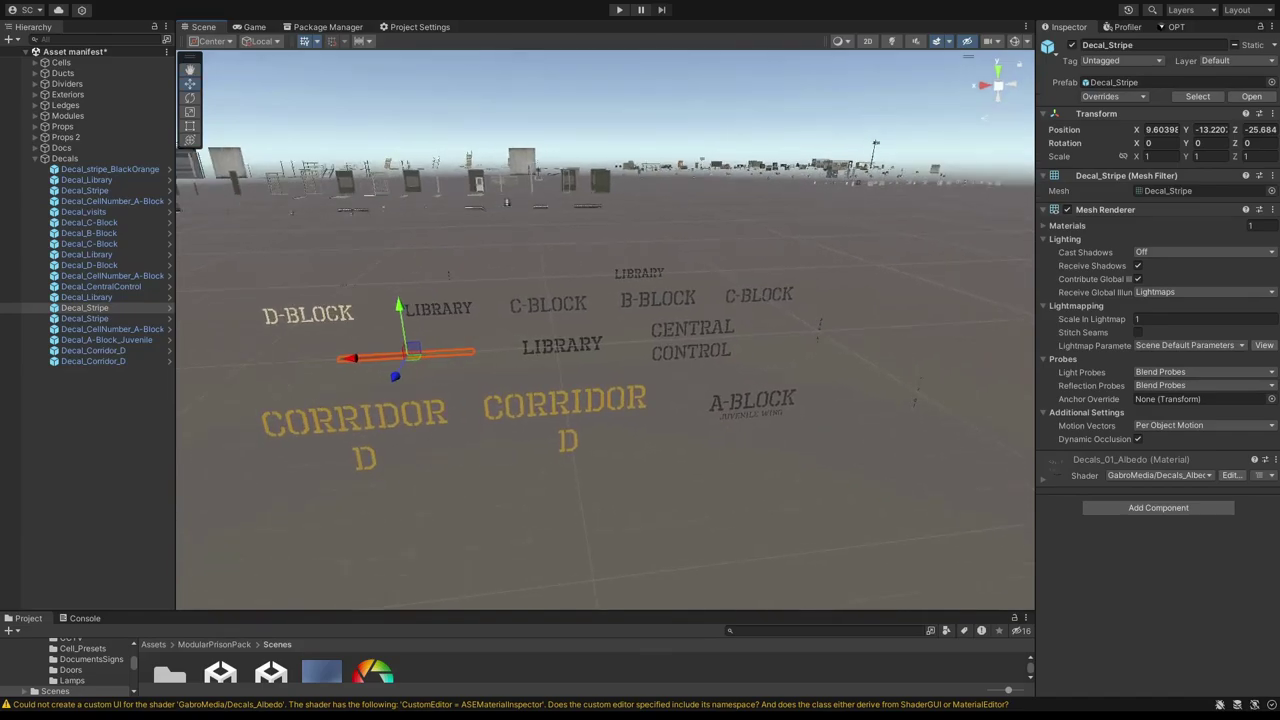
right_drag(605, 330, 490, 430)
key(w)
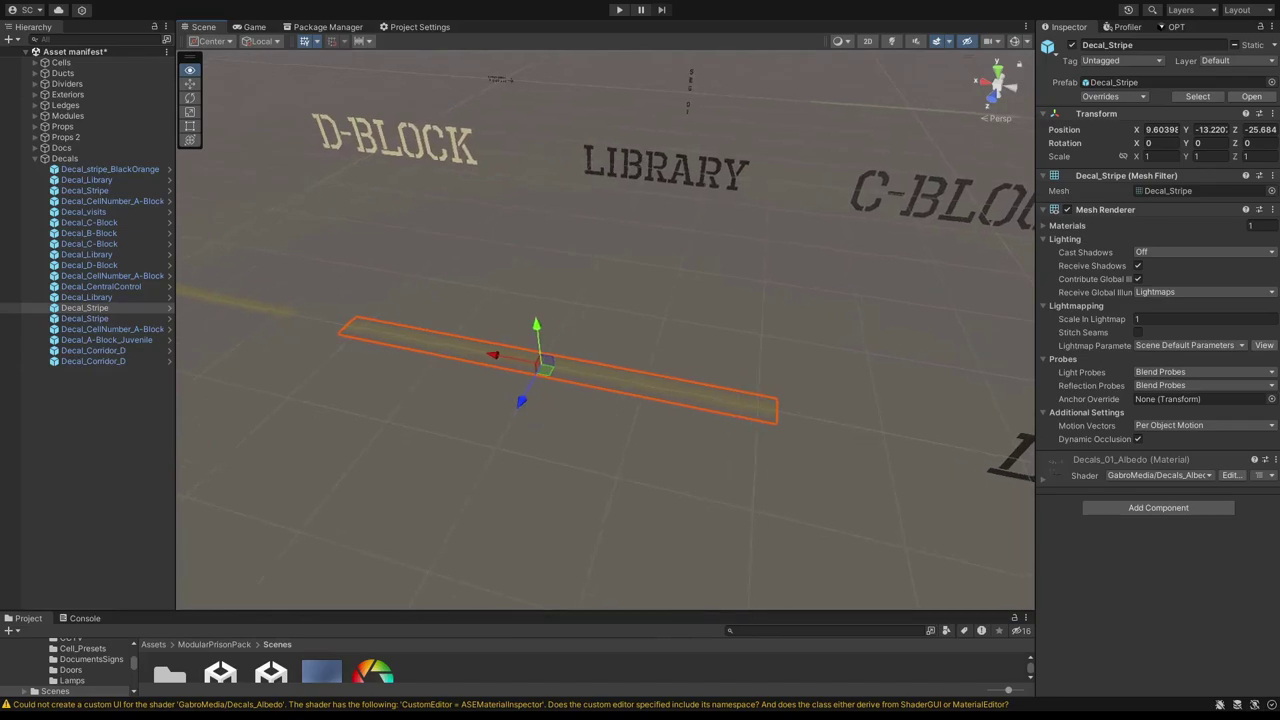
key(a)
right_drag(490, 430, 565, 355)
key(s)
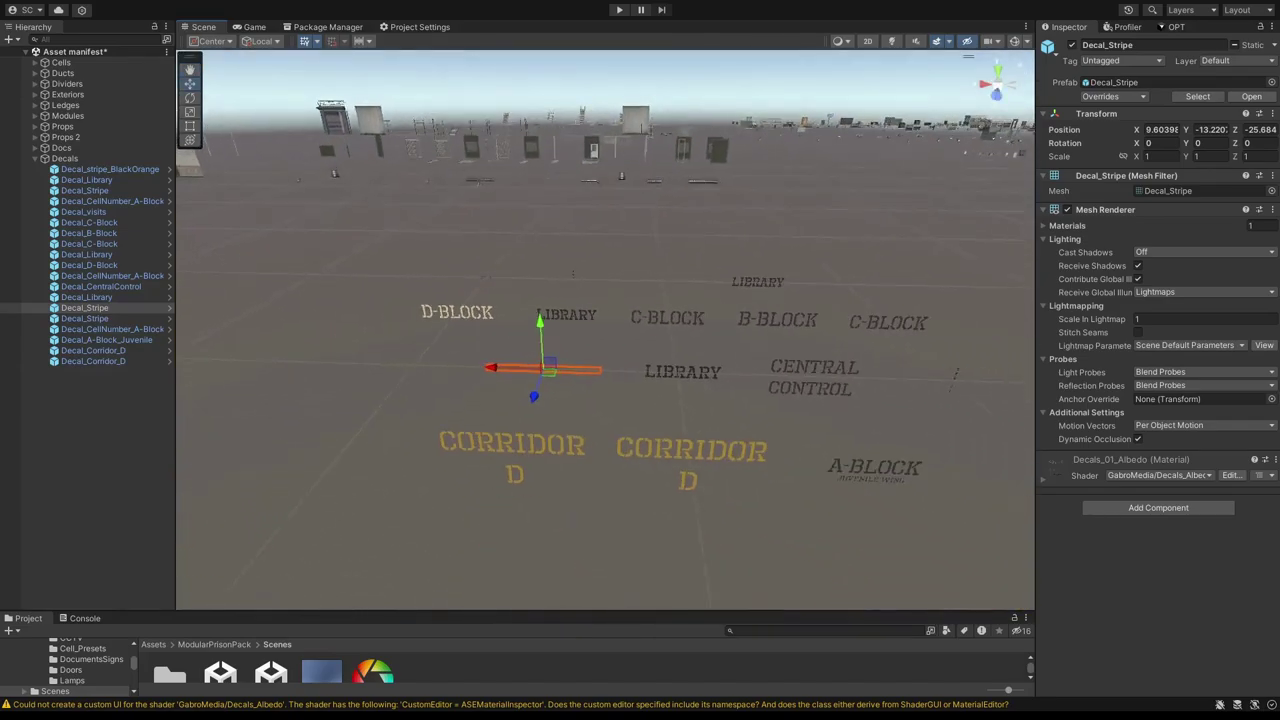
- Examine the whole Decals group, select all its decals in the scene together and collapse the group in the hierarchy
click(65, 158)
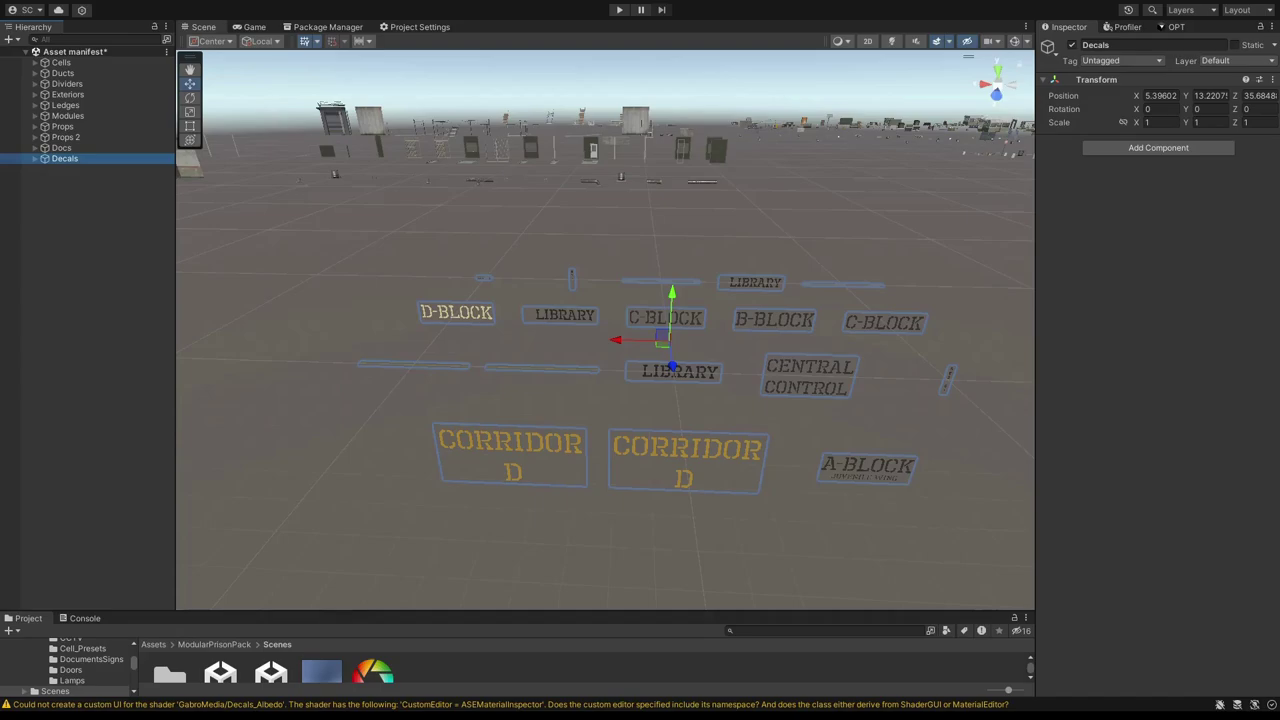
key(w)
right_drag(485, 370, 498, 372)
click(498, 372)
key(s)
key(d)
drag(302, 234, 972, 534)
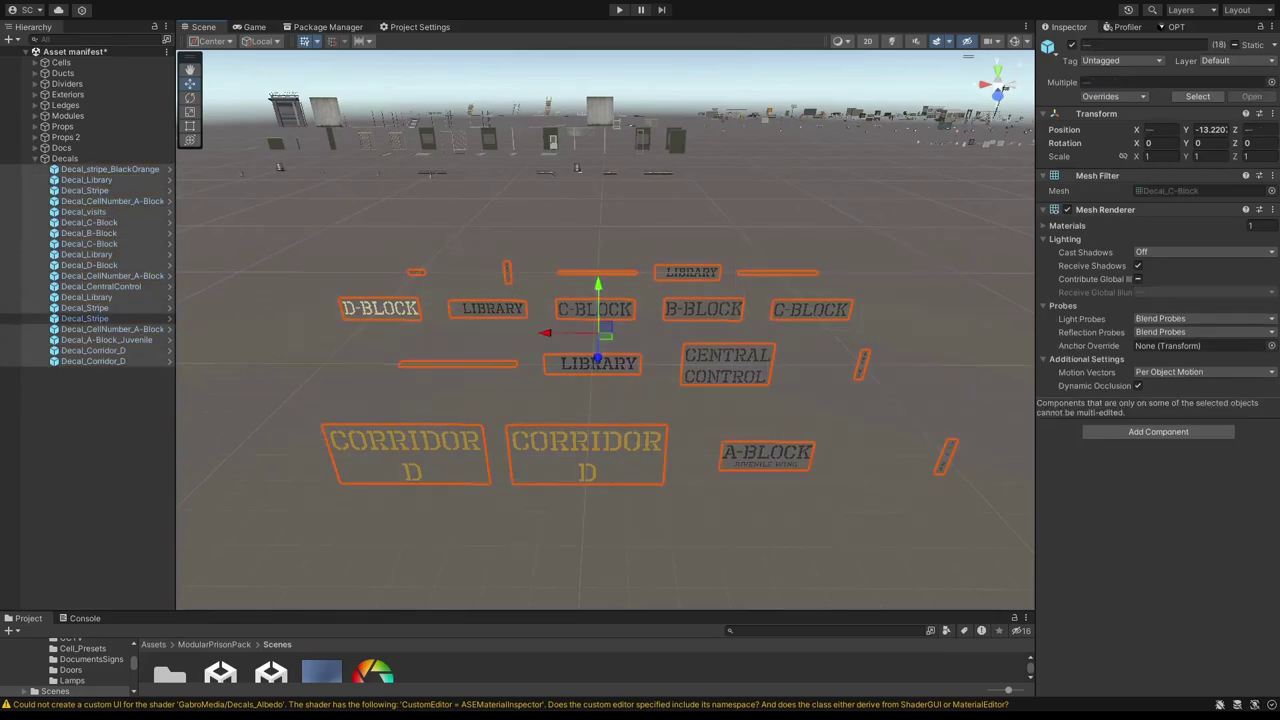
click(35, 159)
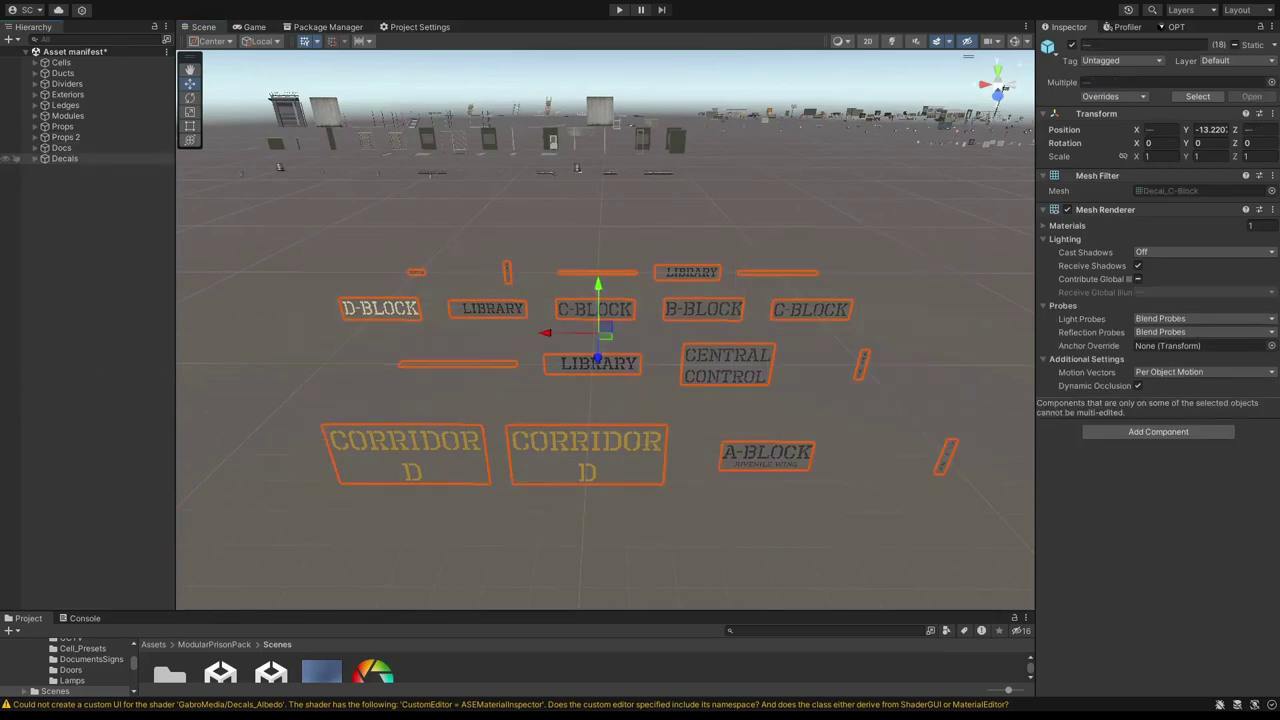
- Frame the Docs group in the asset manifest scene and examine its Document_03 sheet up close
double_click(62, 148)
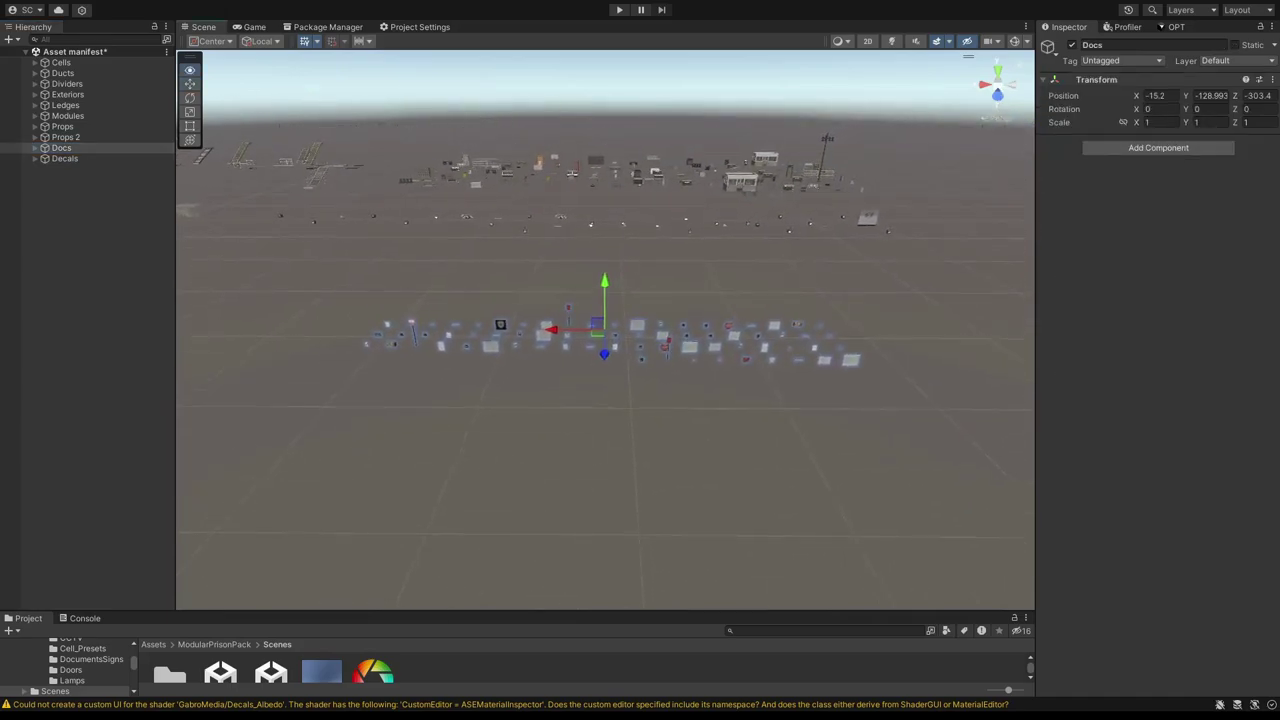
key(w)
right_drag(605, 330, 905, 450)
key(e)
click(781, 387)
key(w)
key(w)
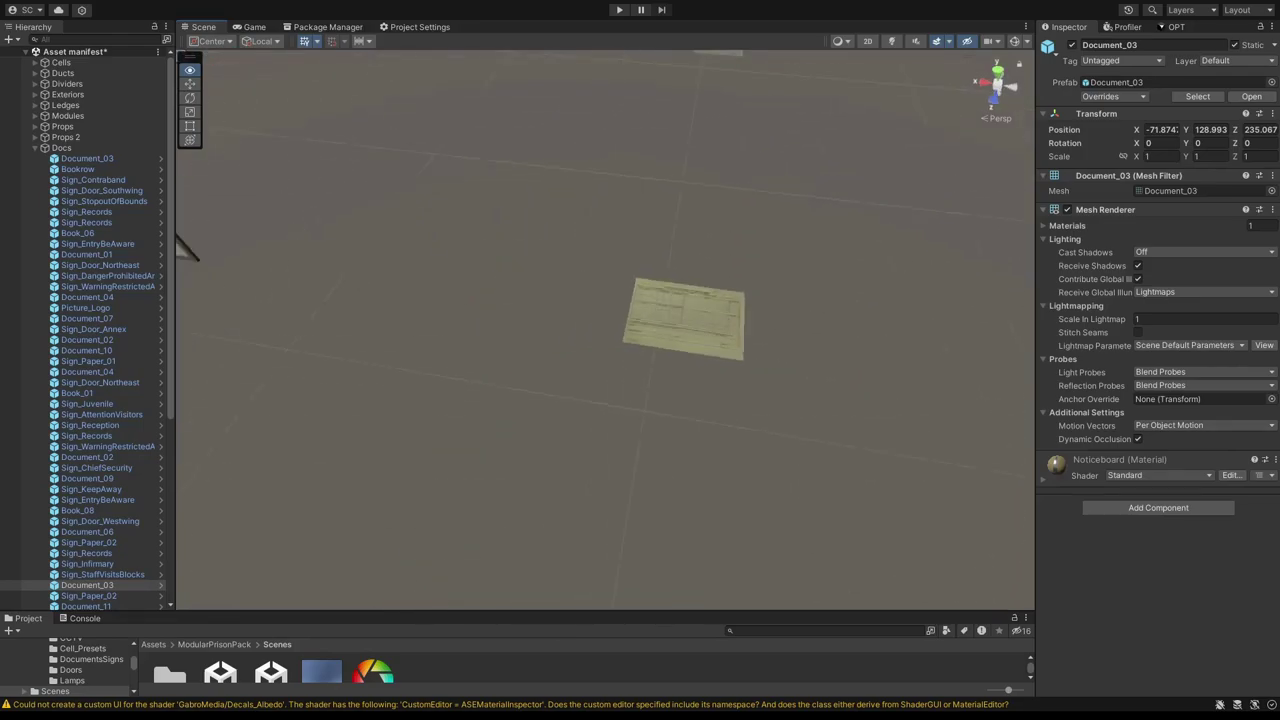
- Survey the signs and papers around the out-of-bounds stop sign and select the Book_01 prop
key(s)
right_drag(720, 400, 698, 340)
key(w)
key(w)
key(w)
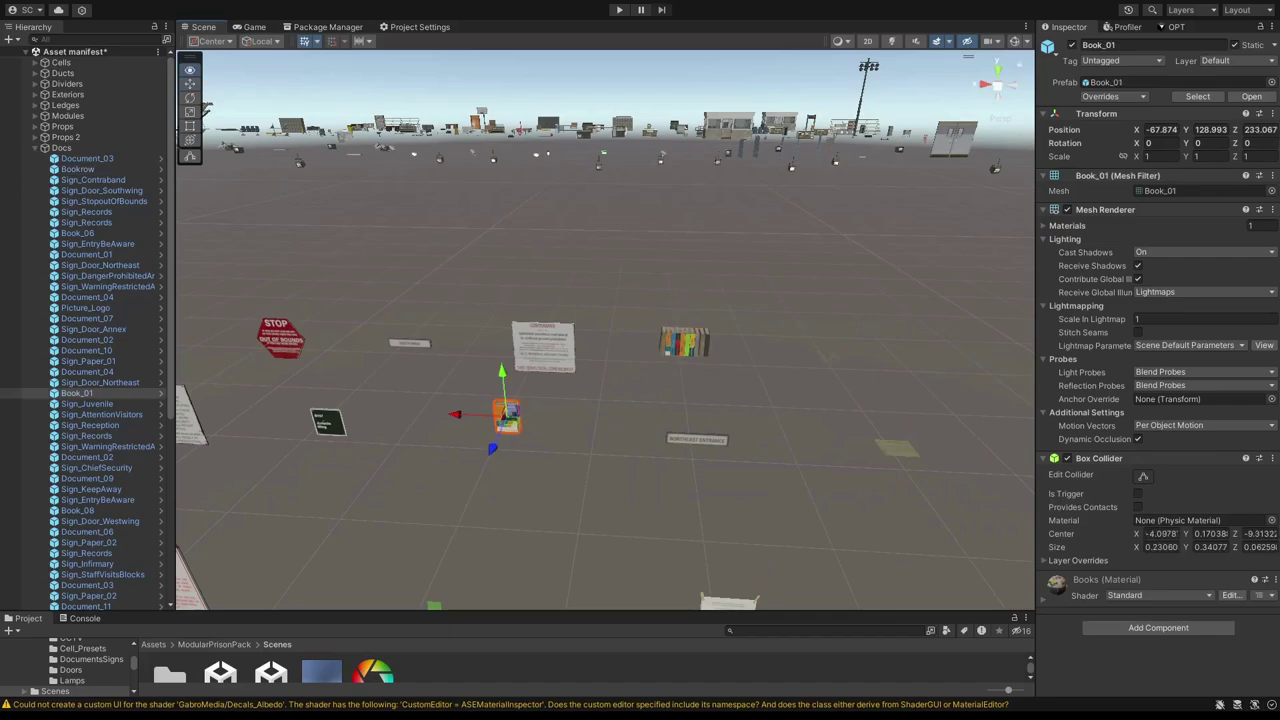
- Select Document_09 among the notices and small door signs and view the surrounding documents
key(a)
right_drag(504, 416, 480, 346)
key(q)
key(a)
key(e)
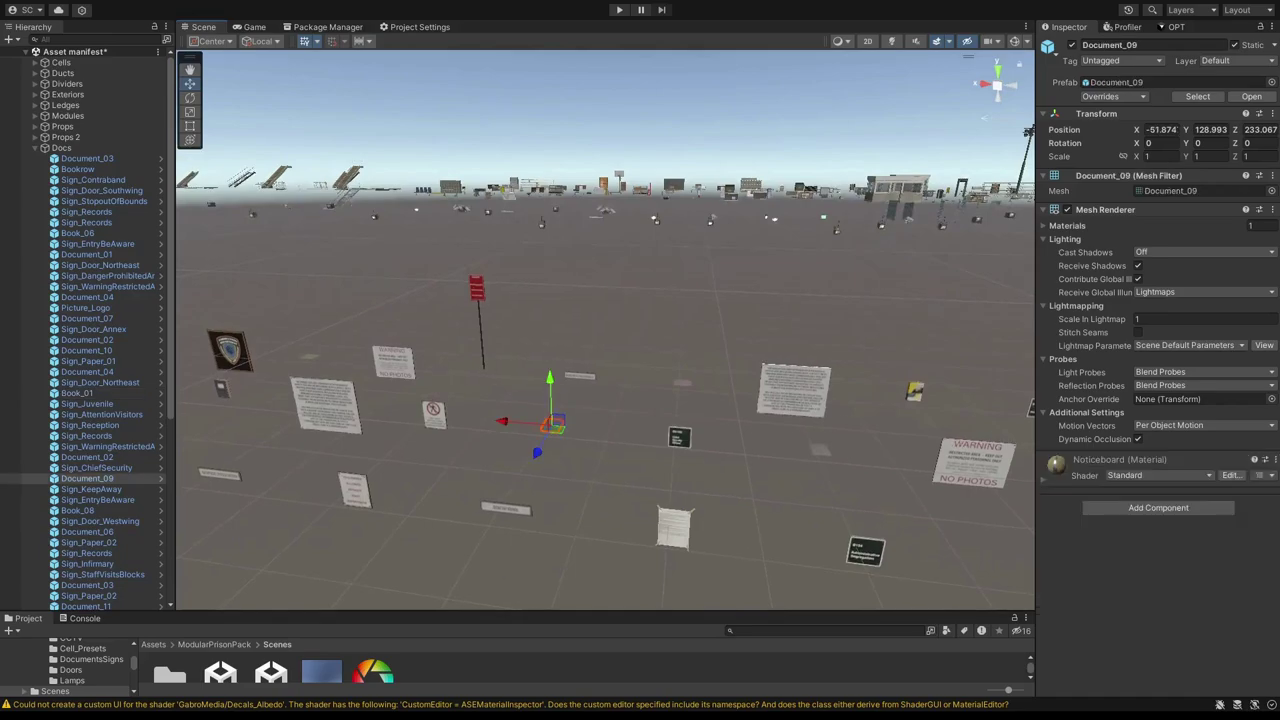
- Select Book_08 near the badge picture and look over the remaining signs, continuing towards the mounted monitors
click(821, 450)
key(a)
right_drag(821, 450, 834, 465)
key(d)
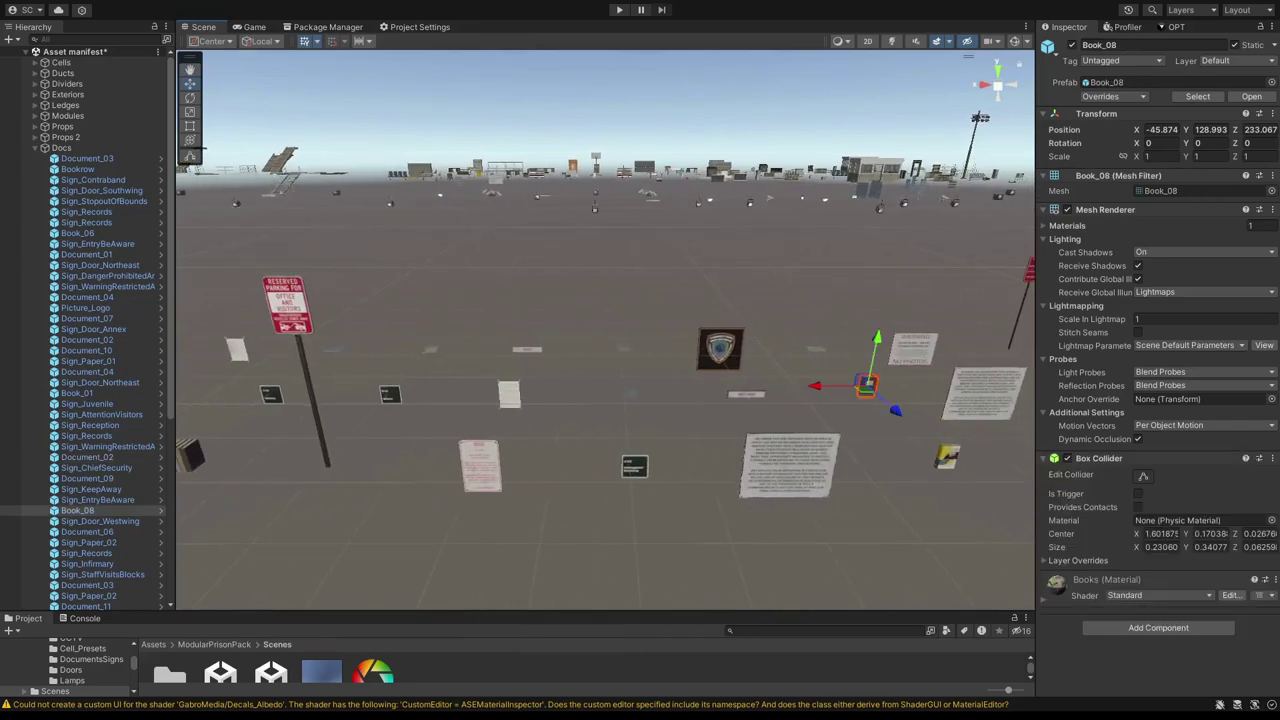
key(w)
right_drag(866, 387, 925, 380)
key(e)
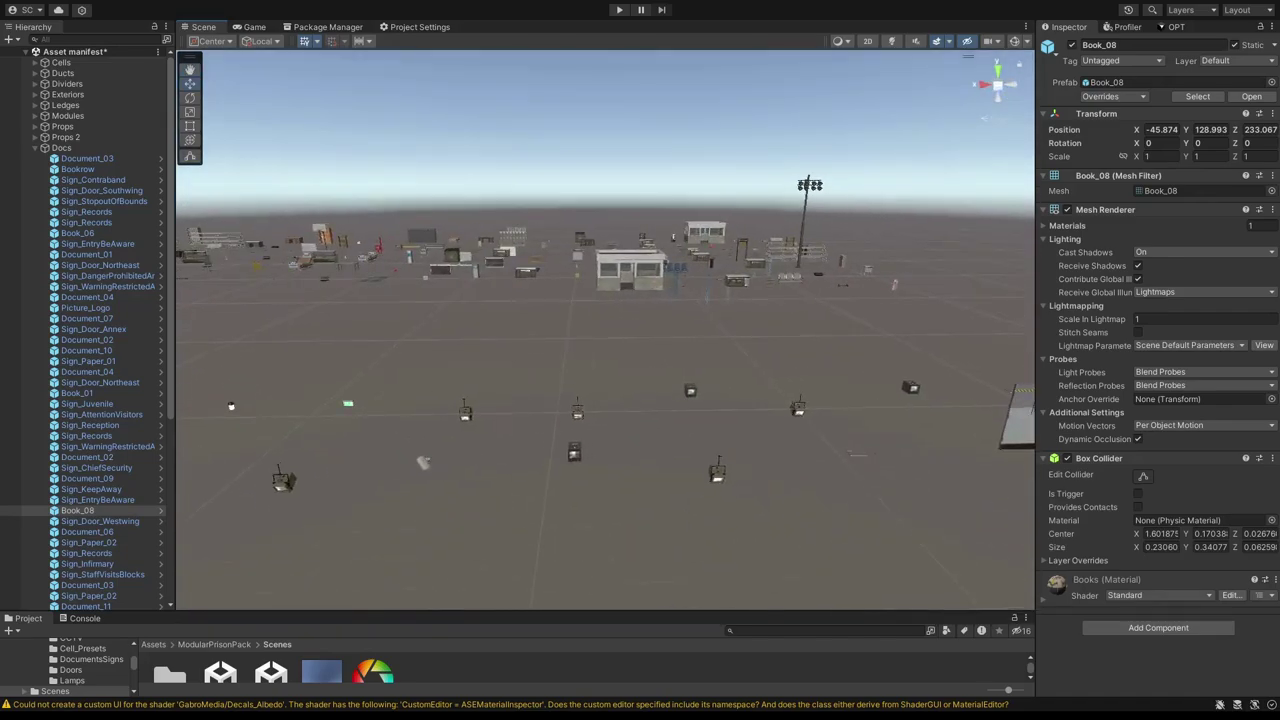
- Highlight the Props 2 group, view its double doors and select the CCTVMonitor_Mounted_06 prop beside them
click(66, 137)
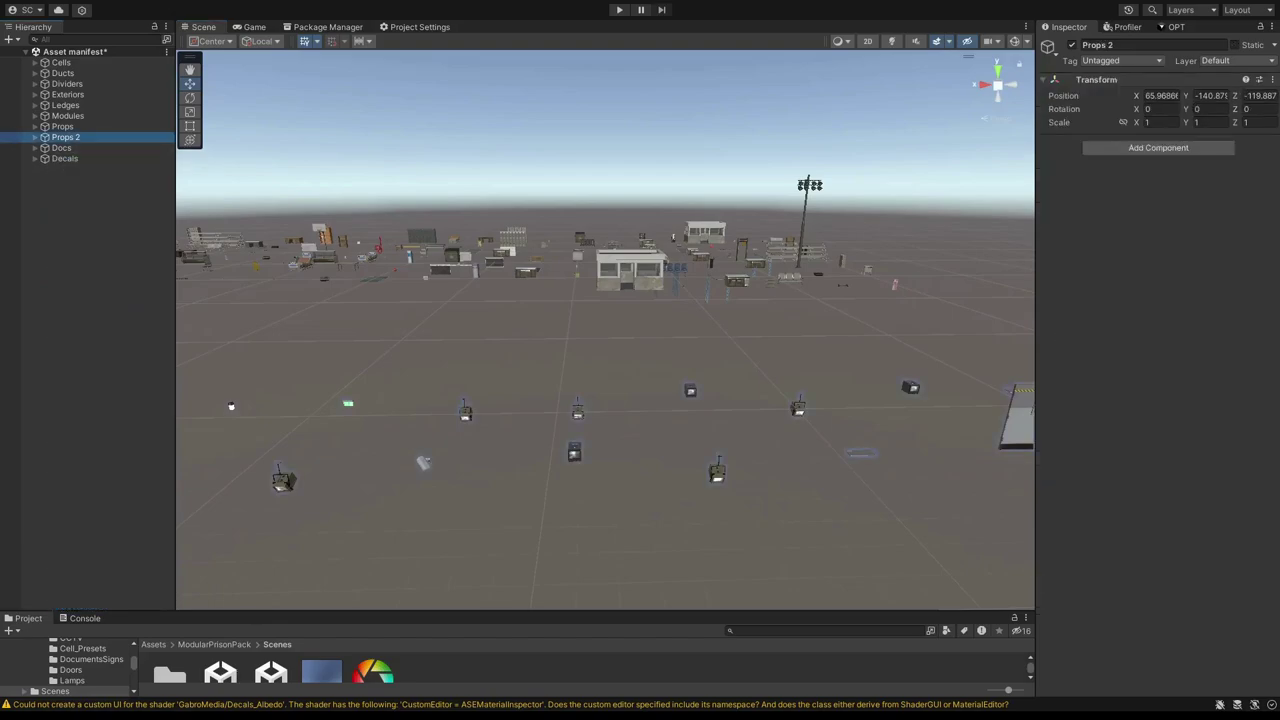
key(w)
right_drag(606, 350, 652, 381)
key(q)
key(d)
key(e)
key(s)
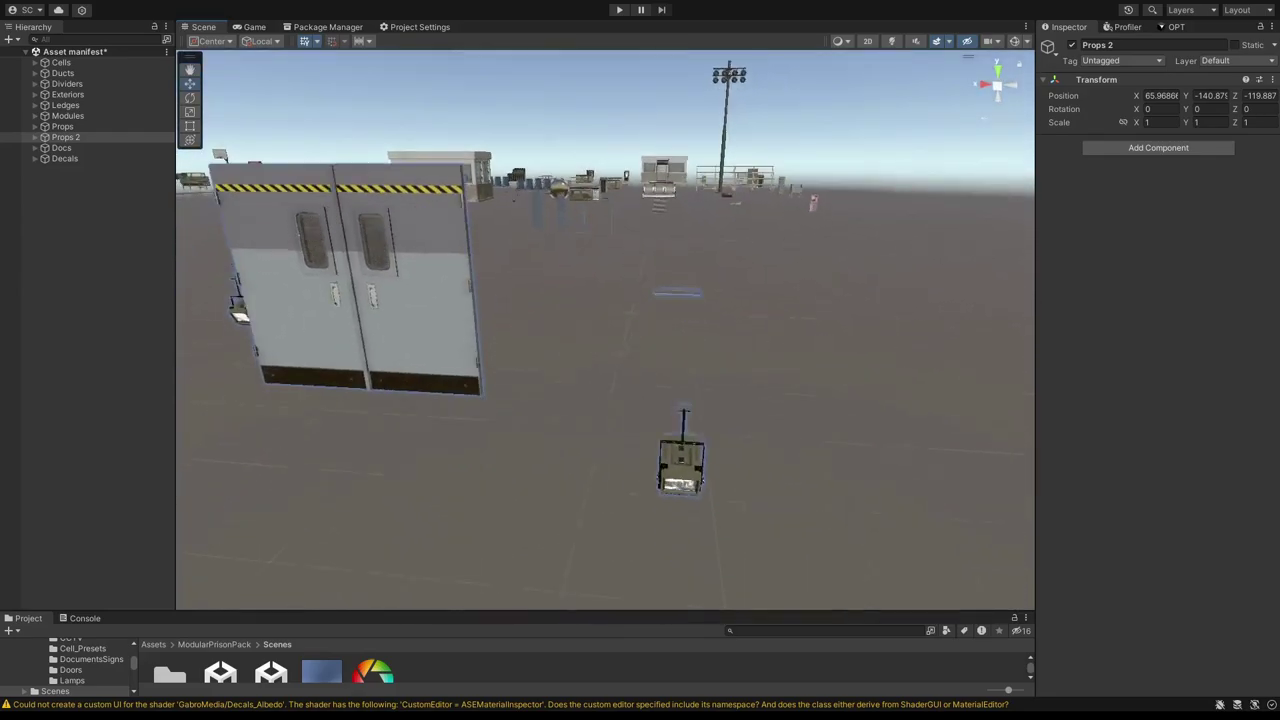
click(680, 447)
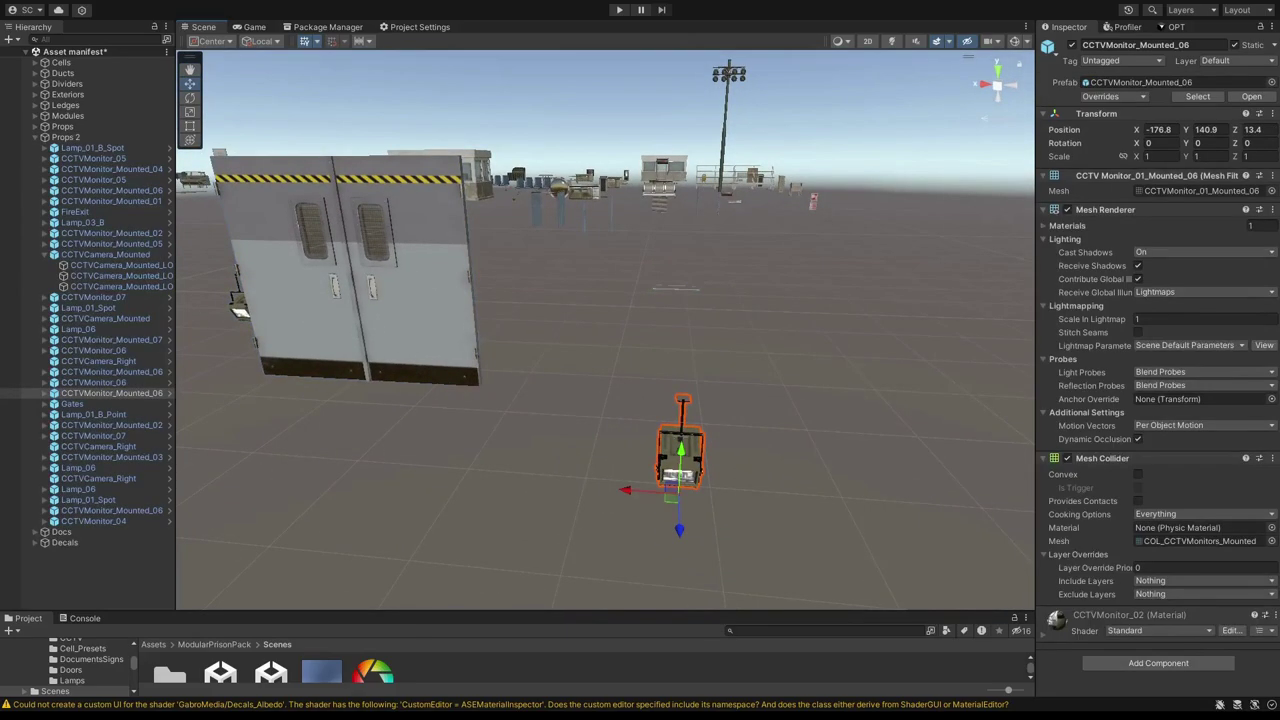
- Select the Gates double doors and examine CCTVMonitor_Mounted_06 from closer up
click(677, 289)
click(408, 289)
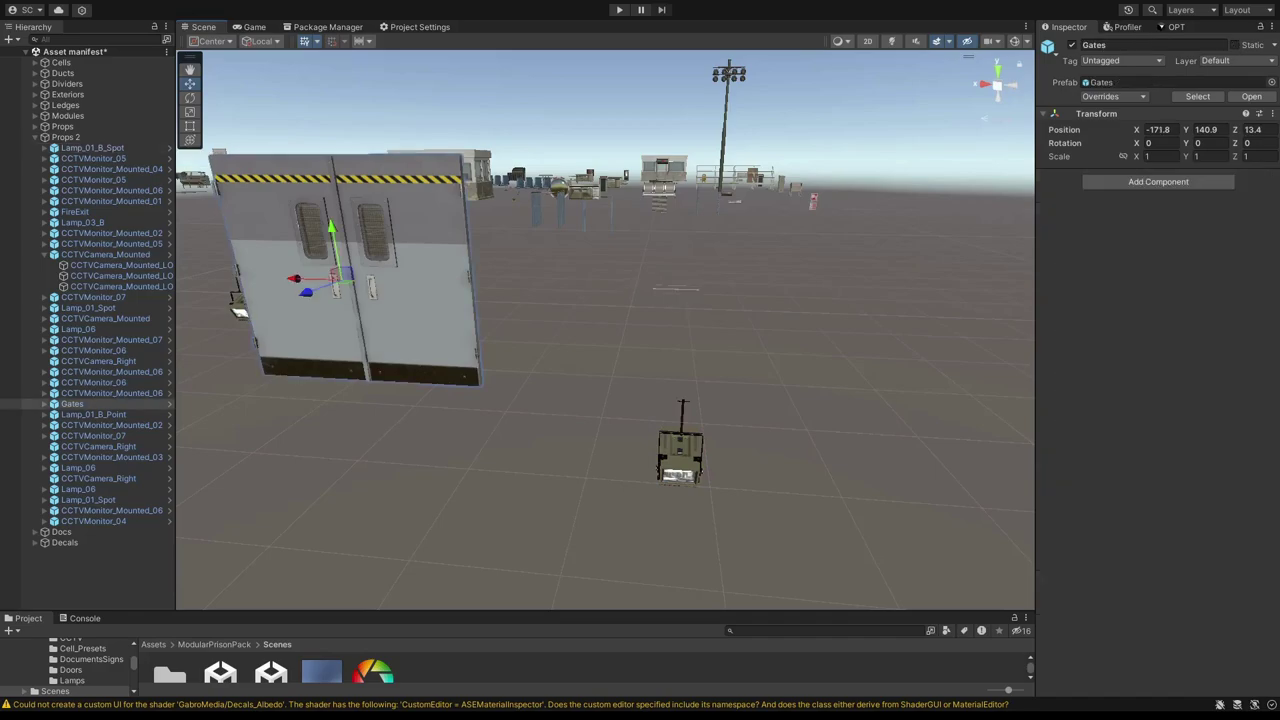
right_drag(520, 310, 560, 300)
click(587, 362)
key(q)
key(w)
right_drag(611, 385, 602, 456)
key(e)
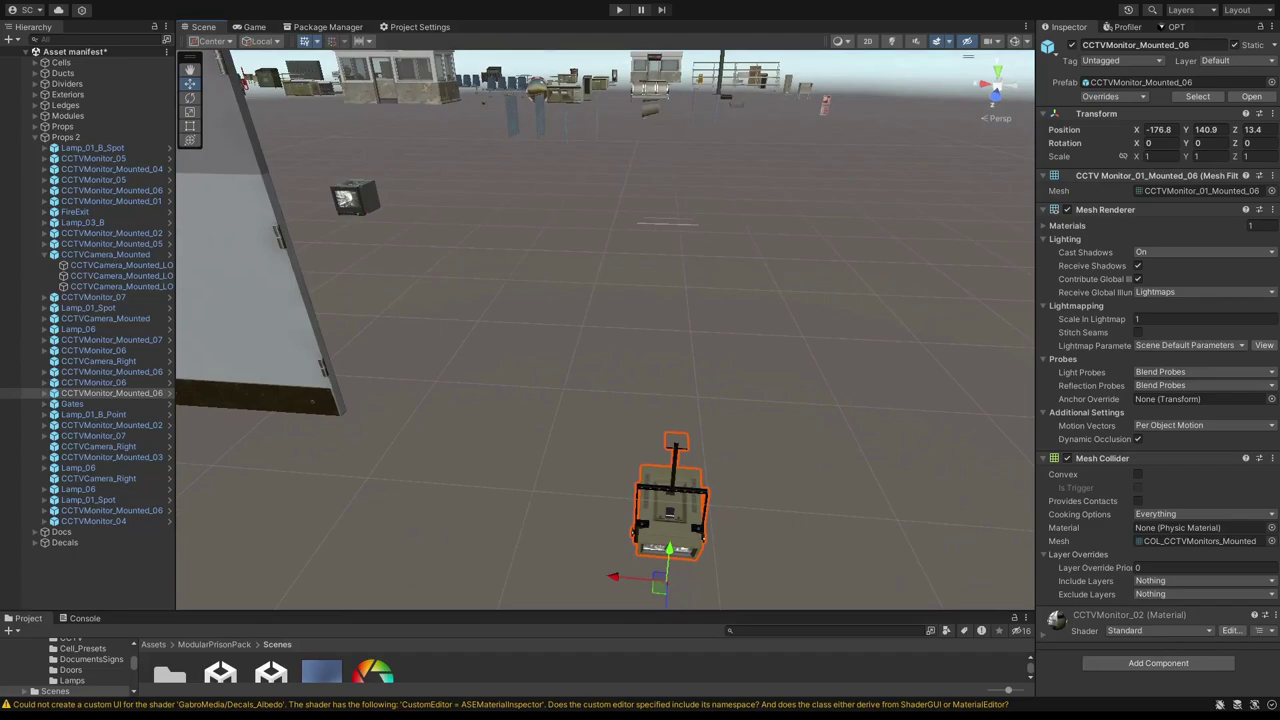
- Inspect CCTVMonitor_05 behind the double doors, reselect Gates and survey the monitors and camera beyond
click(356, 198)
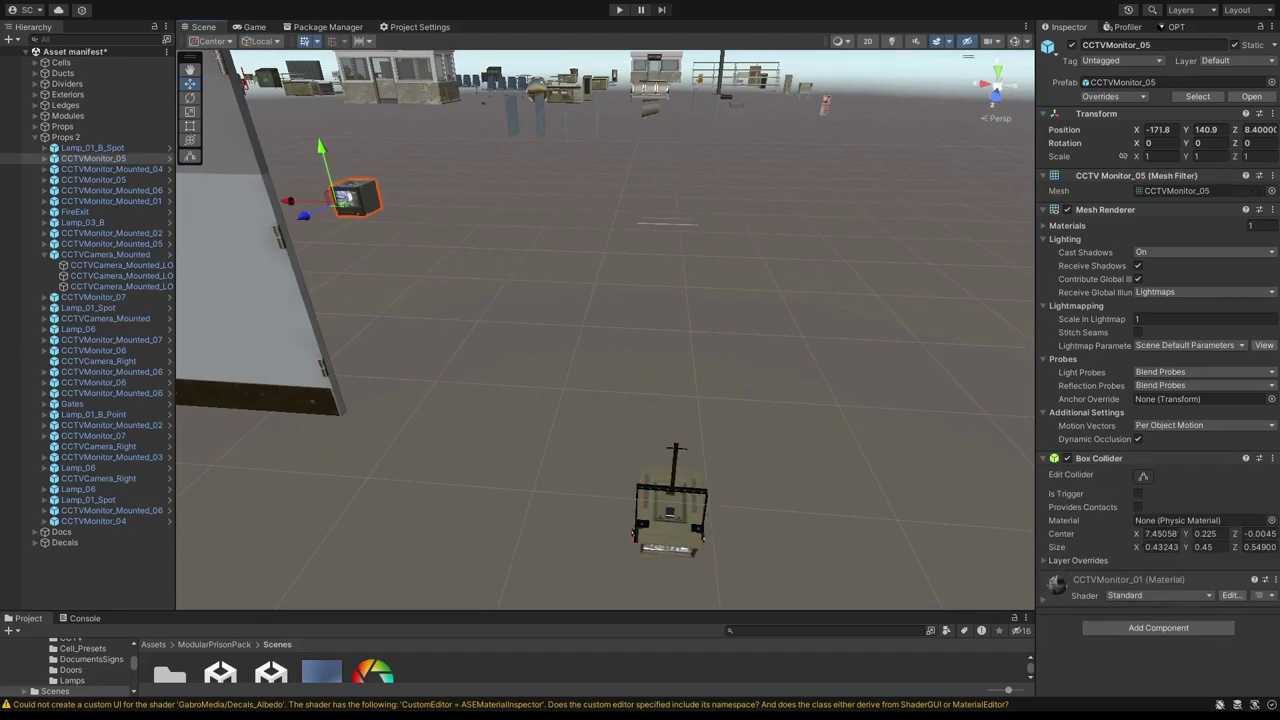
right_drag(352, 208, 490, 190)
key(w)
key(e)
click(300, 260)
key(w)
right_drag(600, 240, 410, 265)
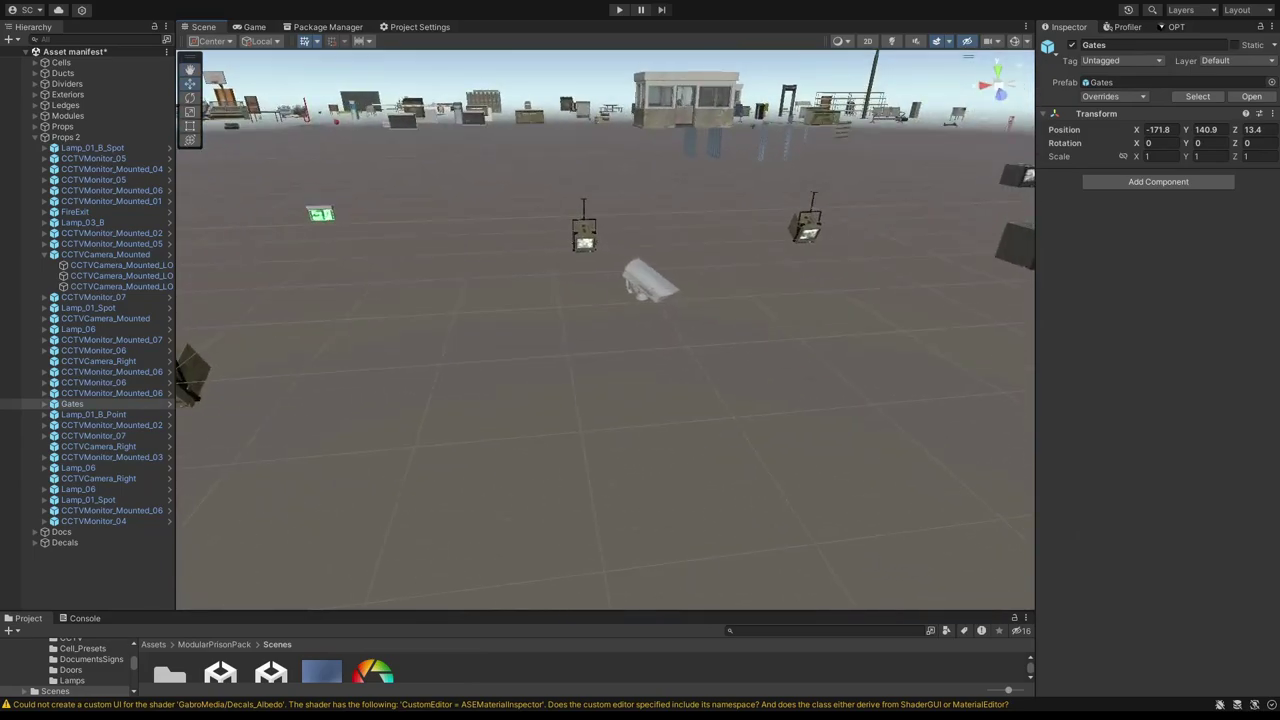
right_drag(620, 300, 490, 260)
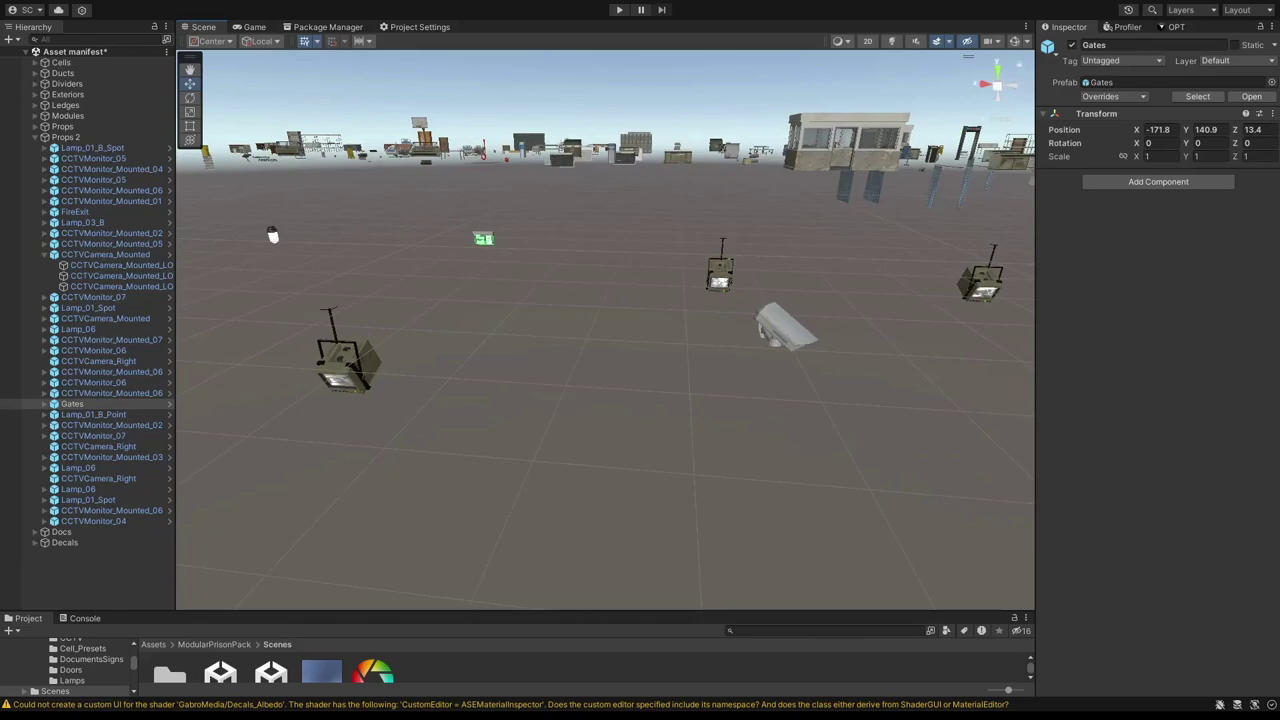
- Inspect the white CCTV camera, continue past the green exit sign and select Lamp_03_B
click(785, 328)
key(d)
right_drag(785, 328, 652, 317)
key(d)
key(a)
key(w)
click(648, 318)
key(a)
click(614, 306)
key(a)
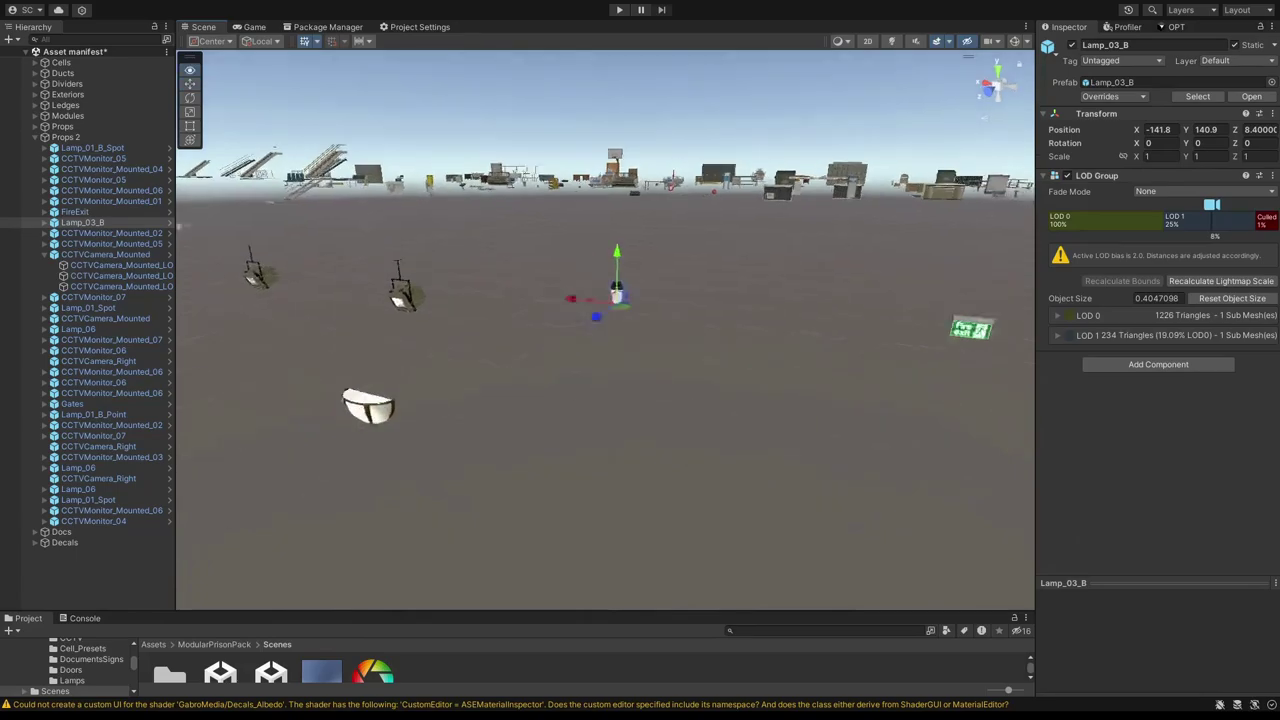
- Inspect the half-round white wall lamp beside Lamp_03_B
click(561, 403)
right_drag(561, 403, 540, 358)
key(w)
key(a)
- Select the CCTVCamera_Mounted cluster and examine it along with the rest of the Props 2 row
click(606, 291)
key(w)
right_drag(606, 291, 186, 378)
key(d)
key(s)
key(w)
key(a)
key(w)
key(a)
key(w)
key(e)
key(d)
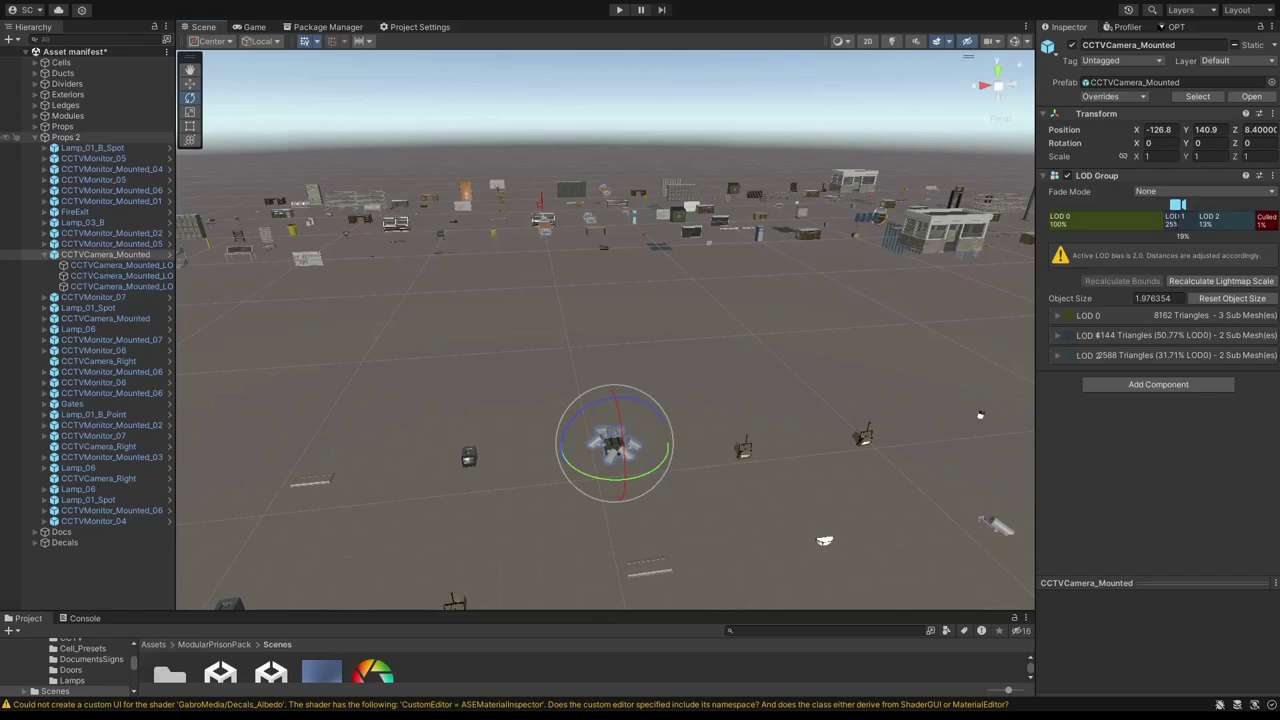
- Frame the whole Props group and inspect the props along its near edge
double_click(62, 126)
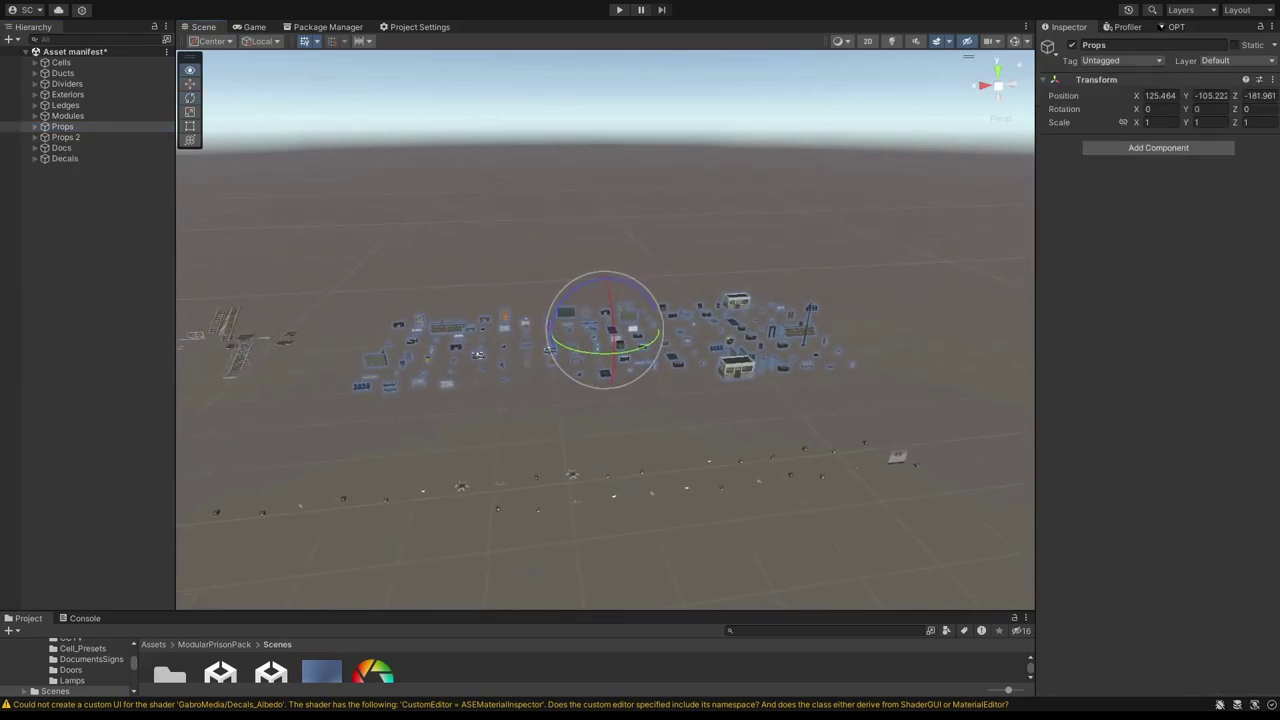
right_drag(604, 330, 766, 408)
key(w)
key(w)
key(s)
click(655, 486)
right_drag(655, 486, 546, 482)
key(a)
- Inspect the props around the metal waiting bench, fridge counter and infirmary curtains
click(516, 388)
right_drag(516, 388, 496, 444)
key(w)
key(a)
click(500, 430)
key(e)
key(a)
key(w)
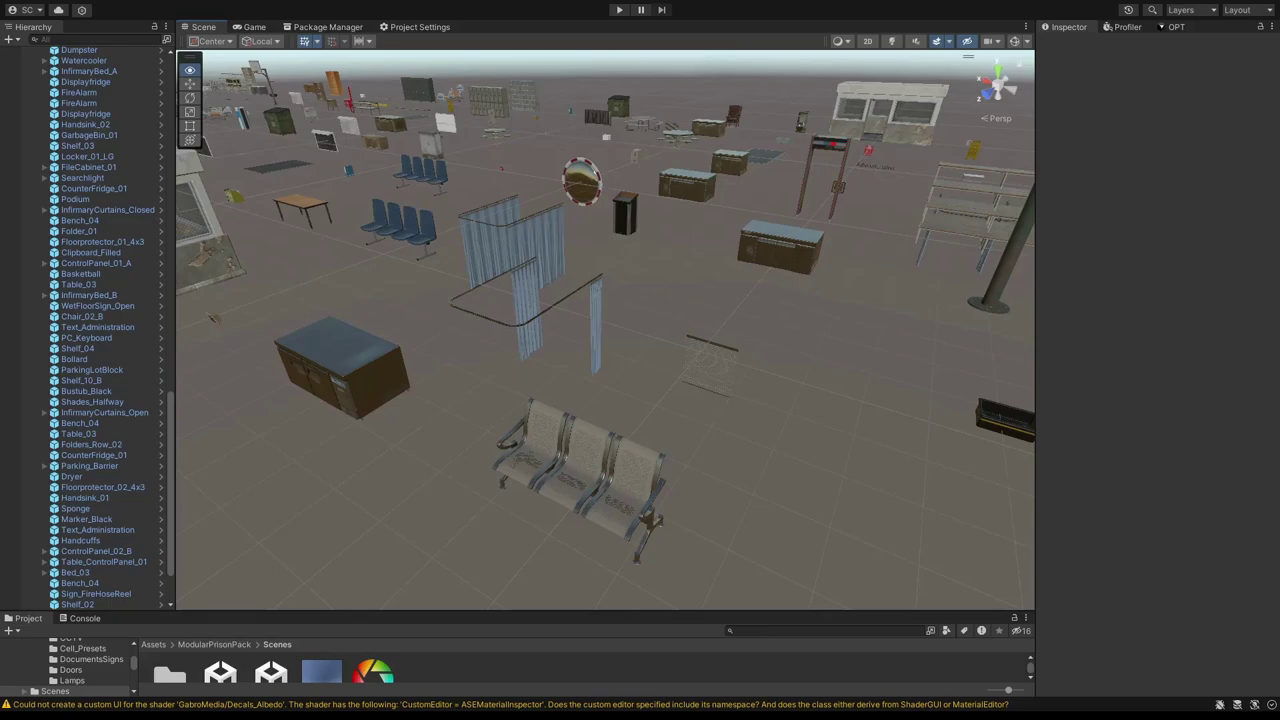
- Look around the infirmary curtains and blue chair rows and select the CounterFridge_02 prop
key(a)
right_drag(496, 444, 456, 490)
key(w)
key(d)
key(s)
key(w)
key(s)
key(w)
key(a)
key(d)
key(a)
click(630, 350)
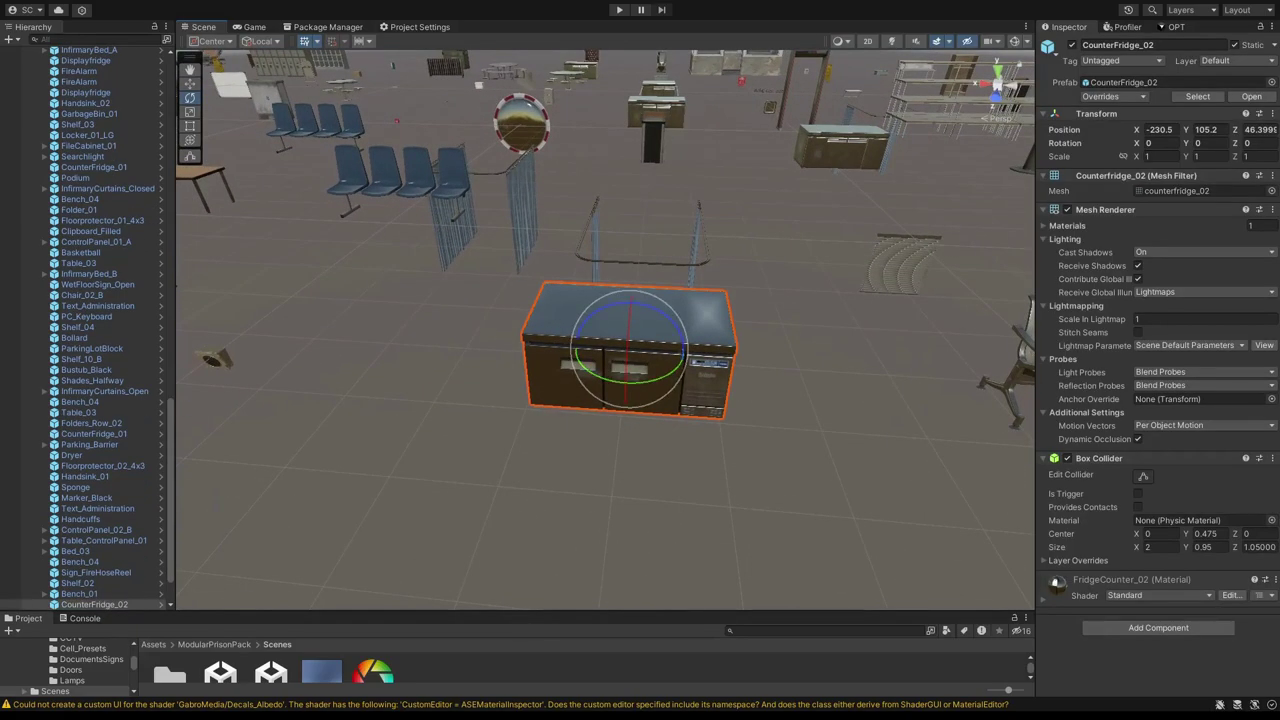
- Examine the props beyond CounterFridge_02, selecting several of them up close
key(d)
right_drag(630, 350, 556, 428)
key(w)
key(e)
key(w)
key(e)
click(830, 325)
key(w)
key(w)
click(788, 330)
click(684, 310)
key(w)
- Select CounterFridge_01 near the red leather armchair and examine it up close
click(560, 325)
key(w)
key(s)
key(w)
right_drag(656, 450, 534, 390)
click(662, 416)
click(534, 400)
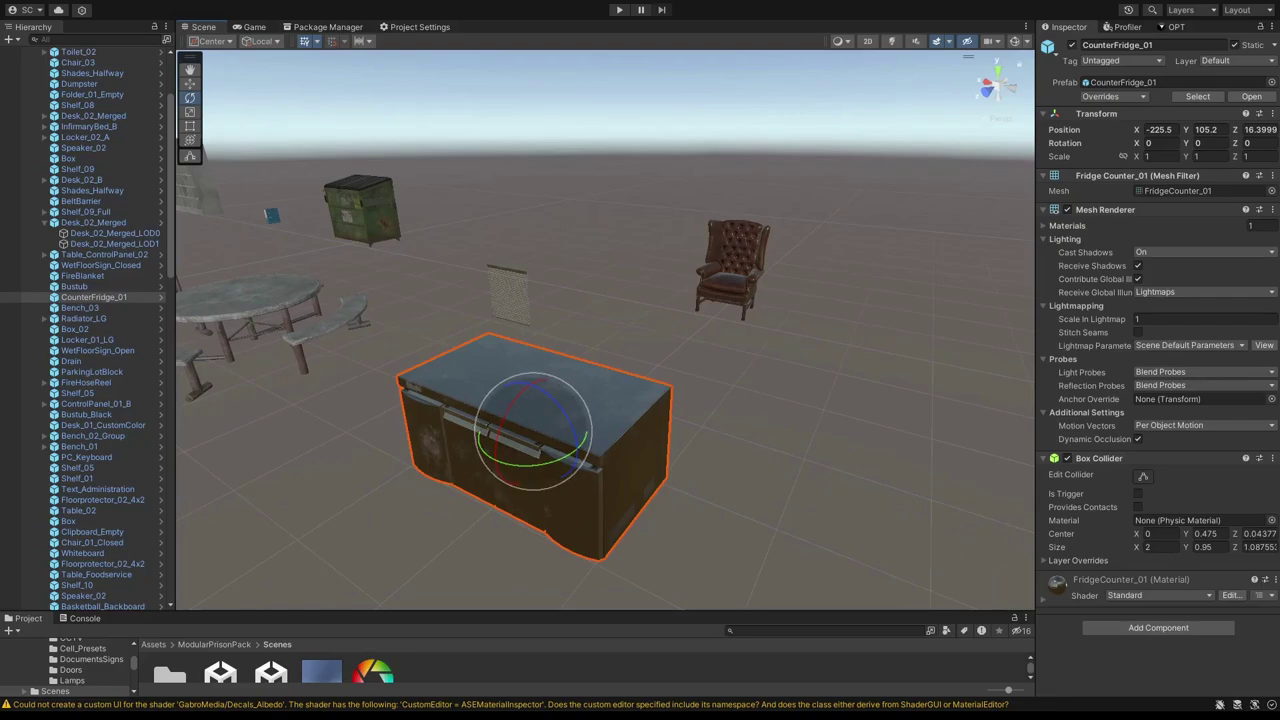
- Inspect the green dumpster and the radiator, and select the Locker_01_LG prop
key(w)
right_drag(534, 400, 502, 438)
key(e)
key(s)
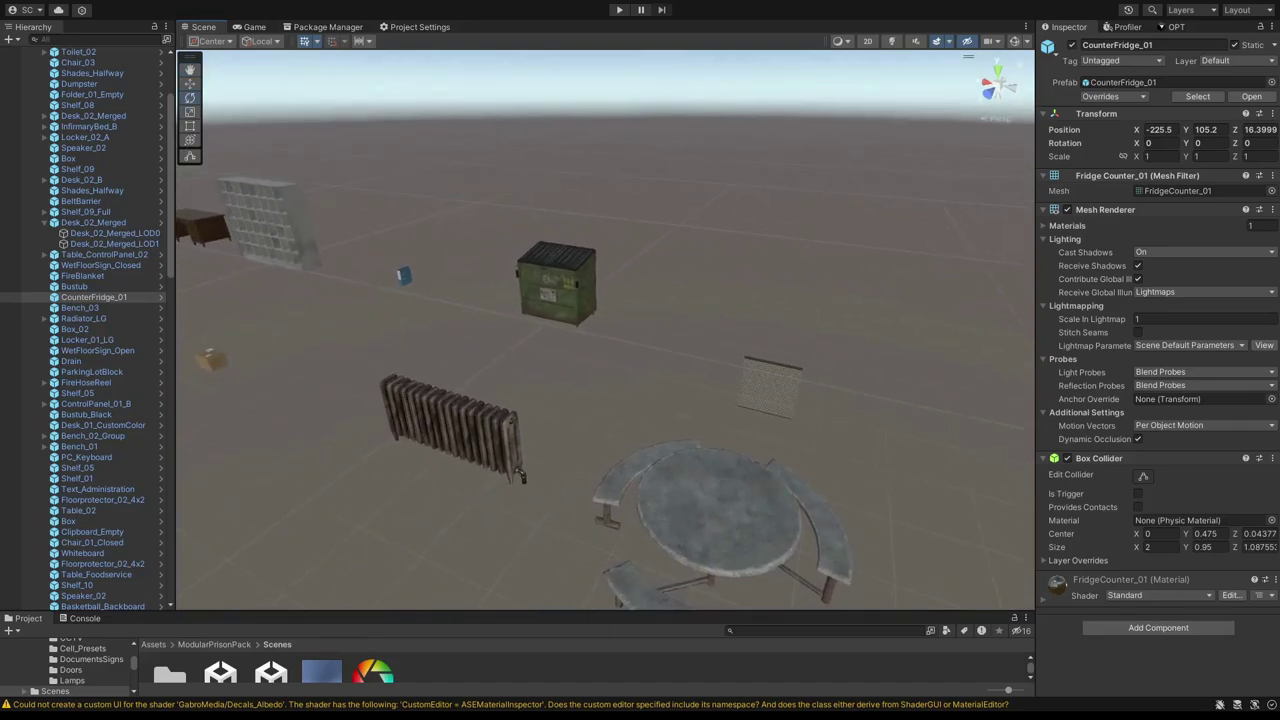
click(557, 285)
right_drag(557, 285, 469, 256)
click(394, 291)
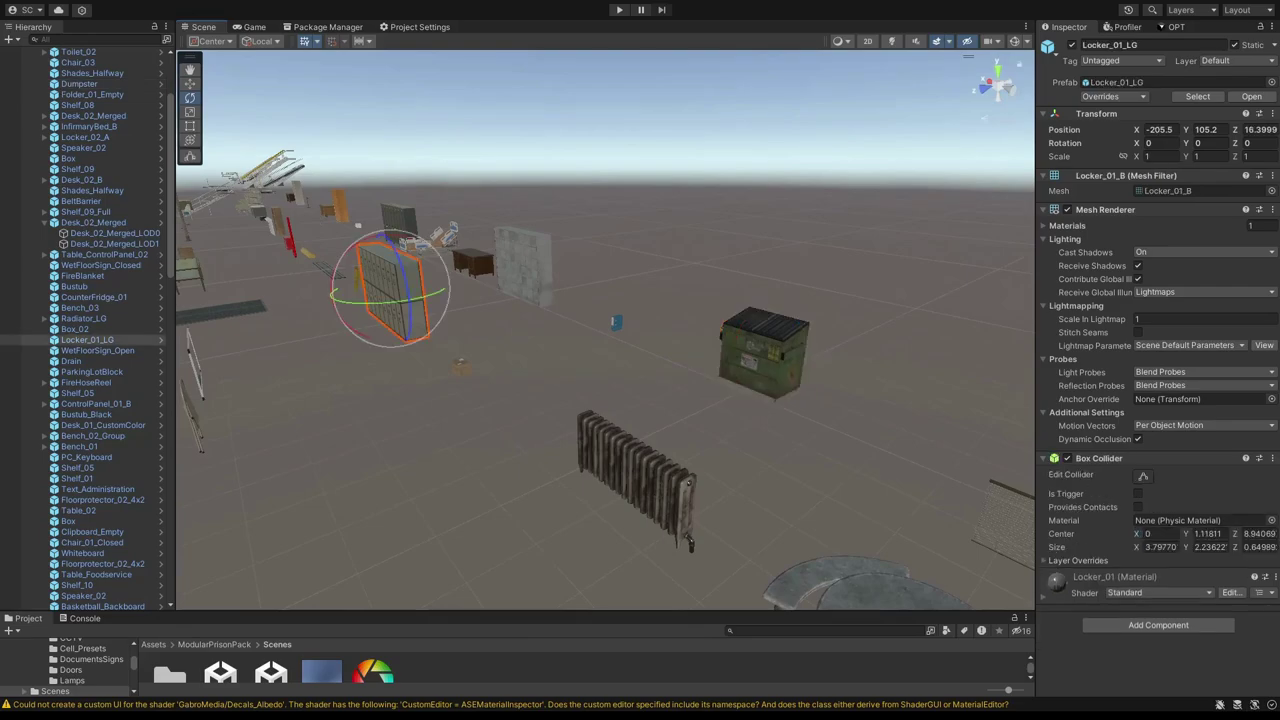
- Survey the props beyond the lockers and select the Desk_02_Merged desk beside the filled binder shelf
key(w)
right_drag(394, 291, 213, 268)
key(w)
key(w)
key(w)
key(w)
right_drag(513, 316, 526, 298)
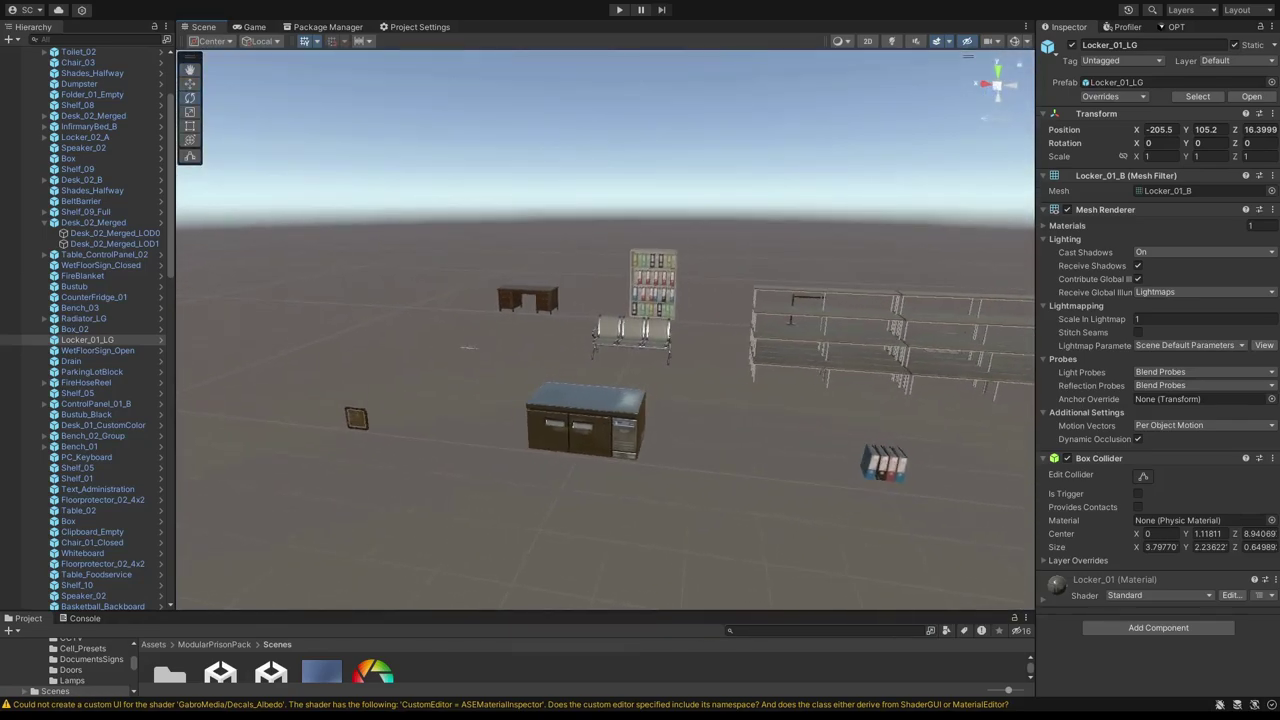
click(530, 298)
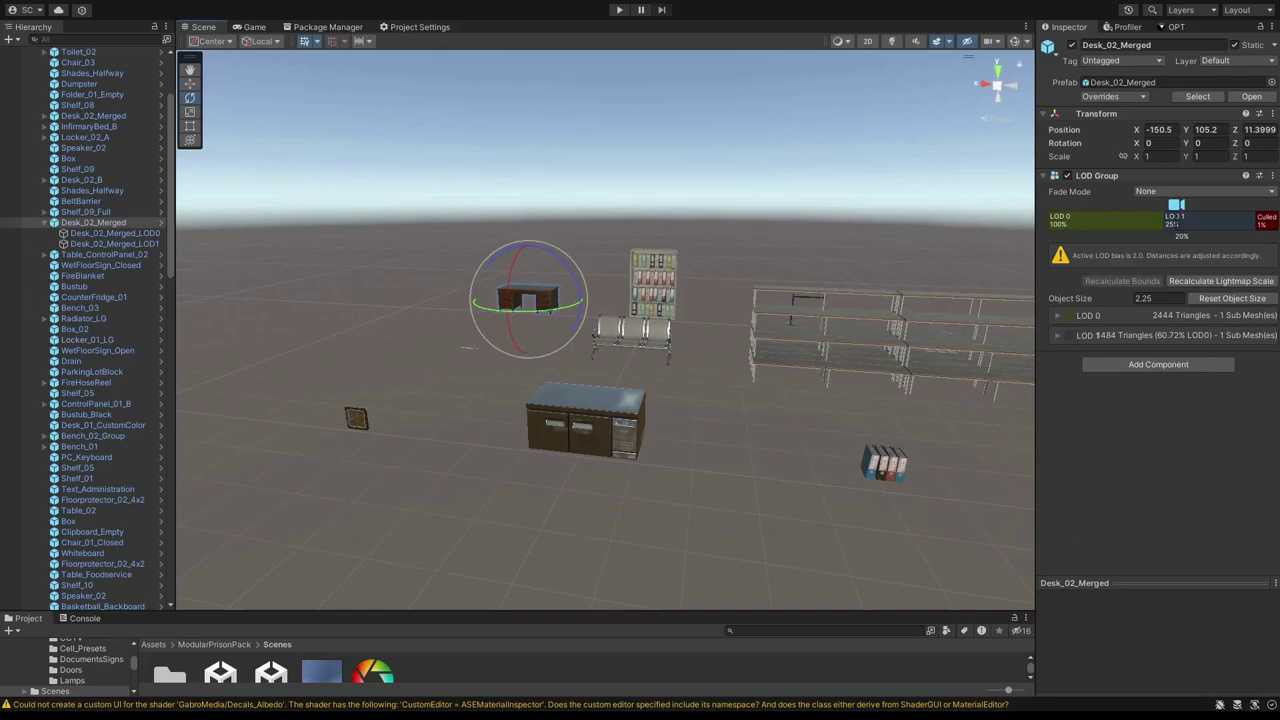
- Look around the storage shelves and desks and select the FileCabinet_03 prop
right_drag(530, 298, 440, 325)
key(s)
key(s)
right_drag(605, 330, 800, 325)
key(w)
key(w)
click(507, 374)
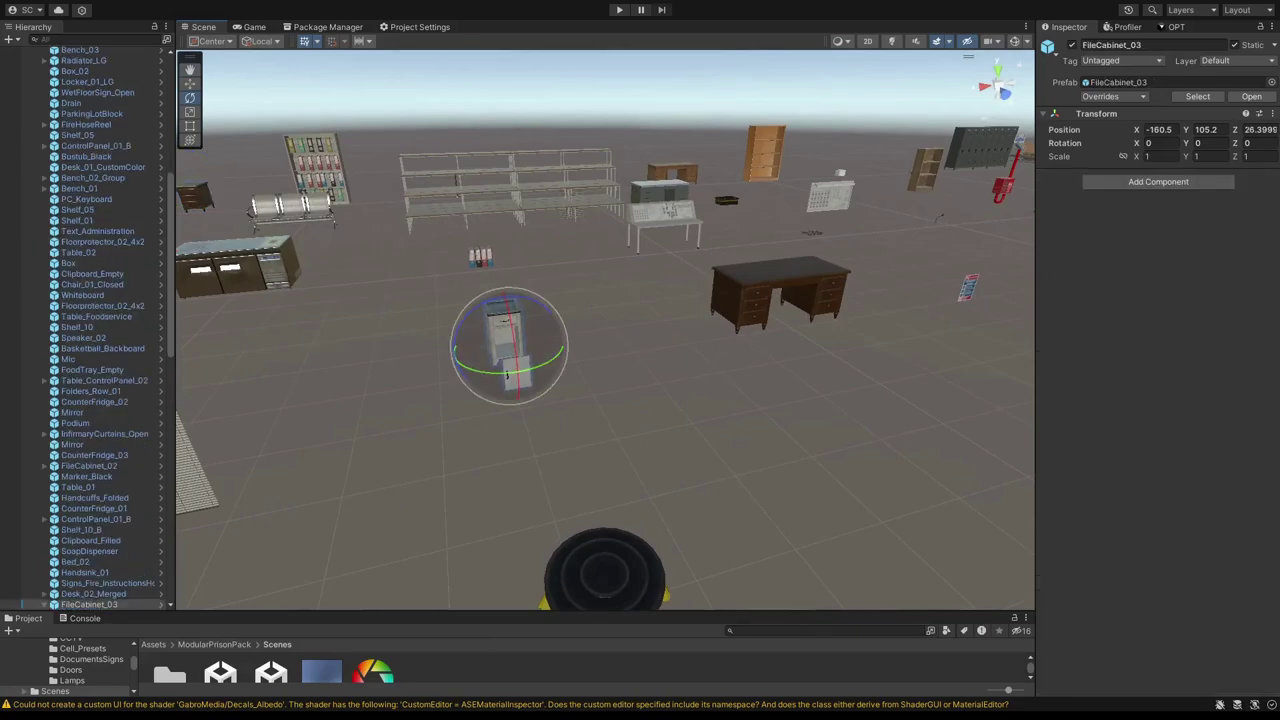
- Examine FileCabinet_03 and its separate door from several sides, including a low view across the props
key(w)
right_drag(507, 374, 625, 378)
key(a)
key(a)
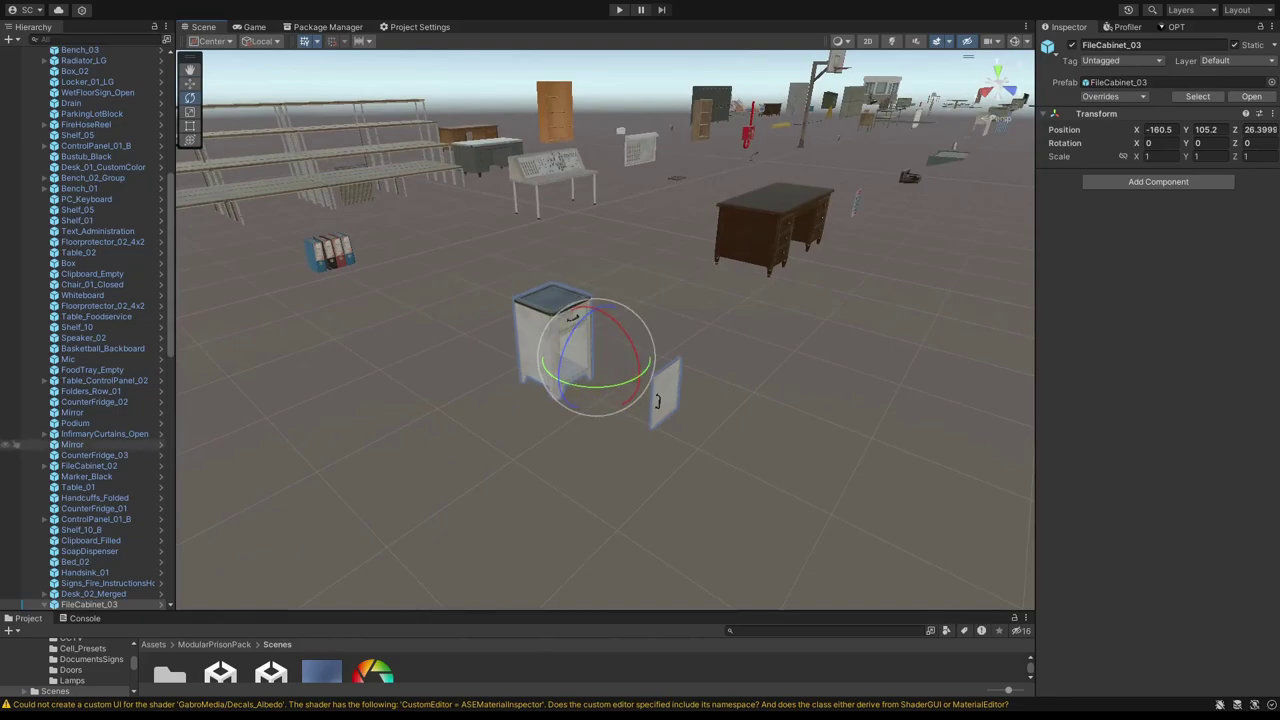
key(w)
right_drag(625, 378, 210, 358)
key(a)
right_drag(850, 390, 202, 315)
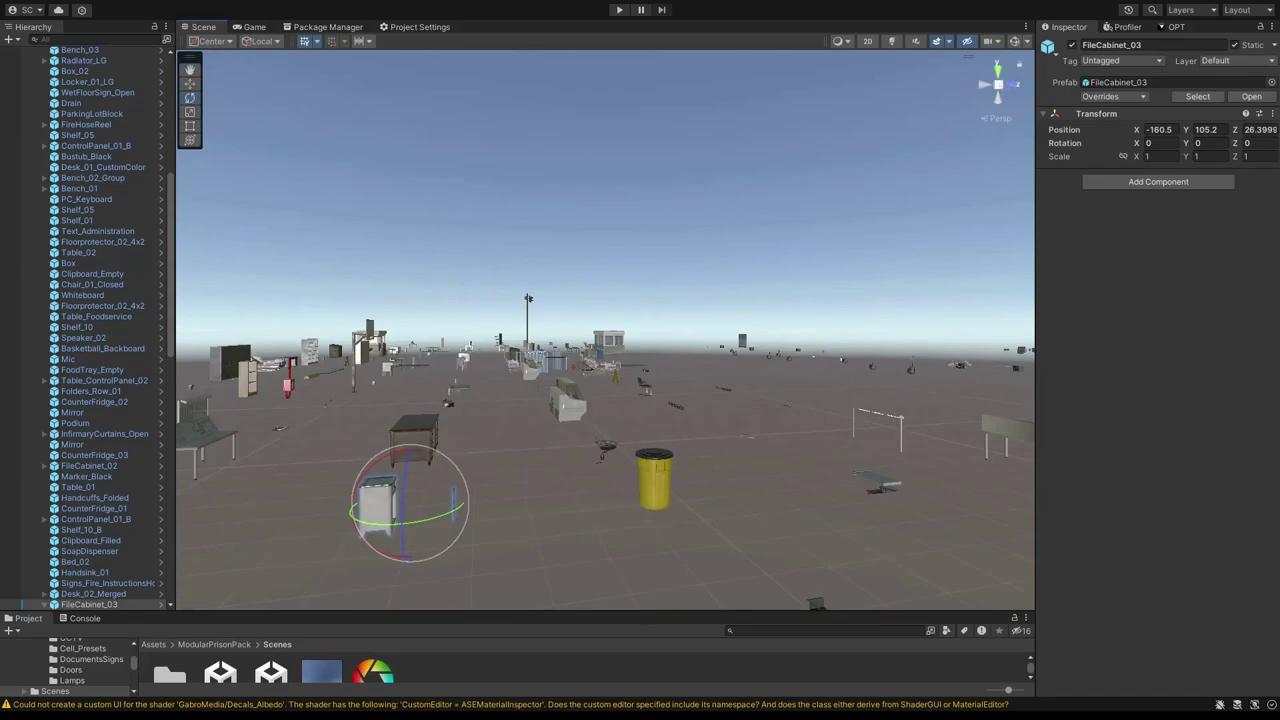
- Select the dark Desk_02_Merged desk near the fire instructions sign and expand its LOD objects in the hierarchy
right_drag(640, 330, 412, 402)
key(w)
key(d)
click(475, 400)
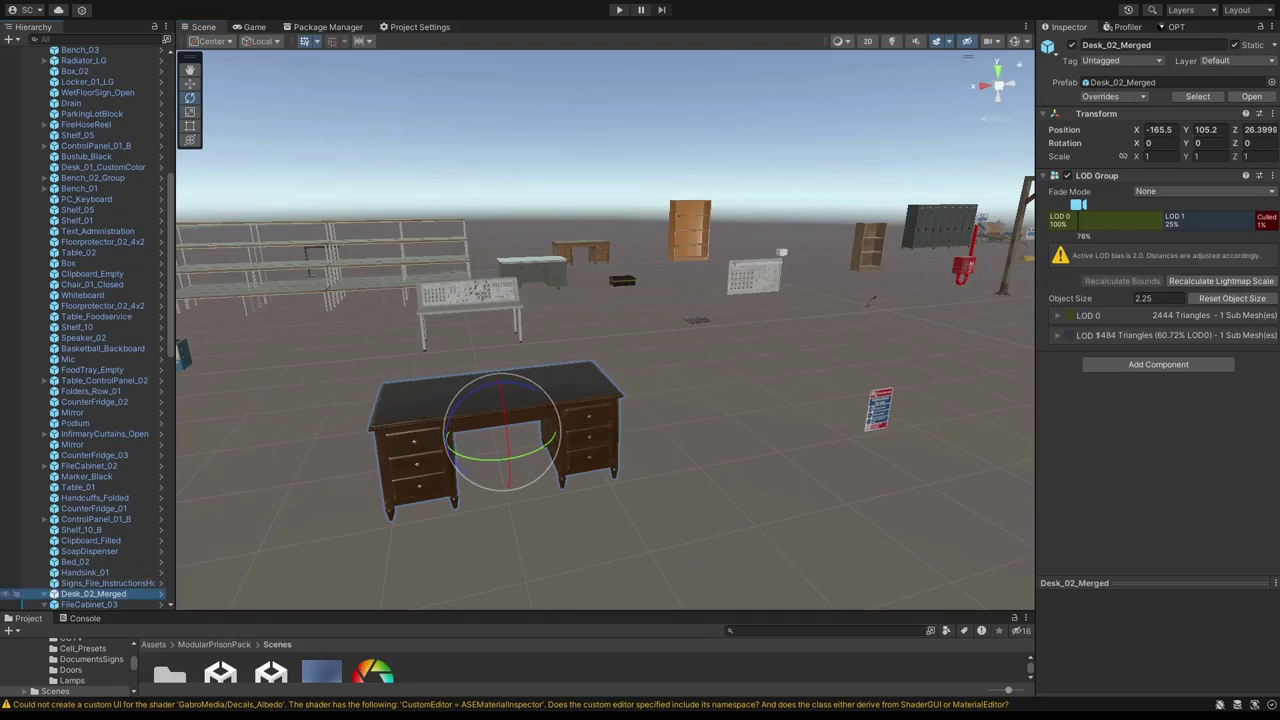
scroll(90, 541, down, 1)
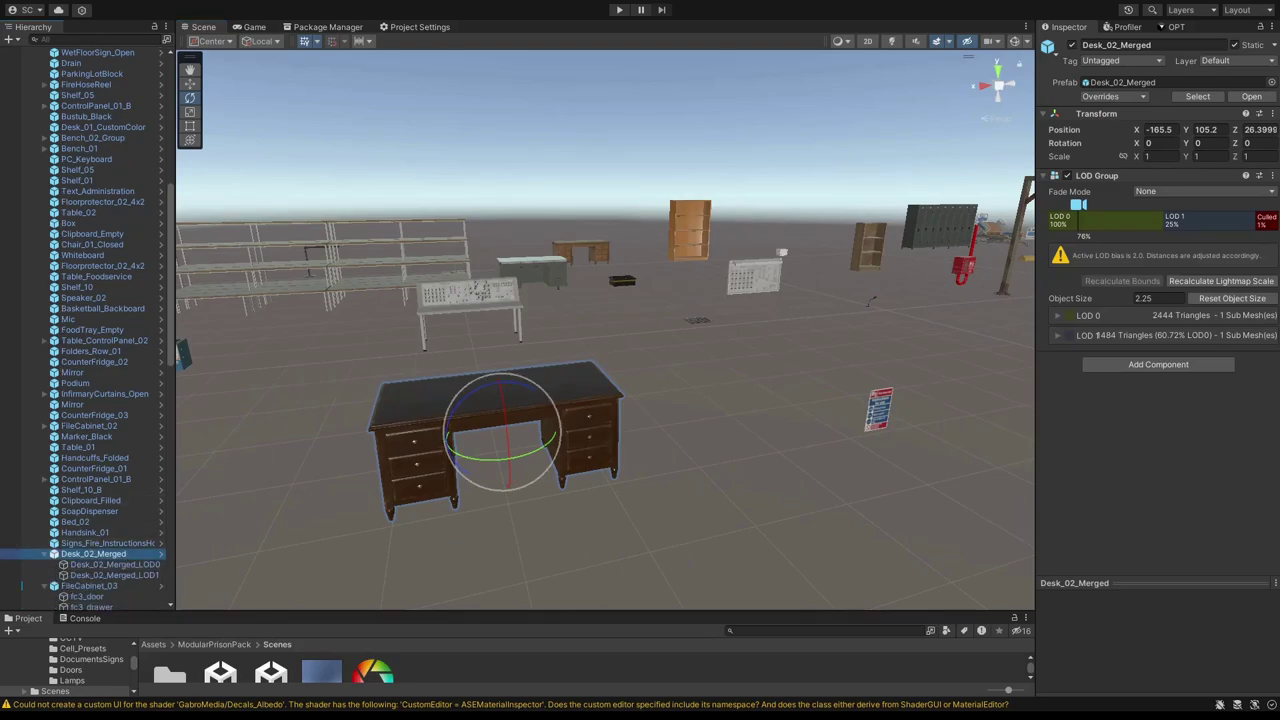
- Select the grey Desk_01_CustomColor desk near the wooden shelves and examine it up close
right_drag(605, 330, 555, 370)
key(w)
click(535, 412)
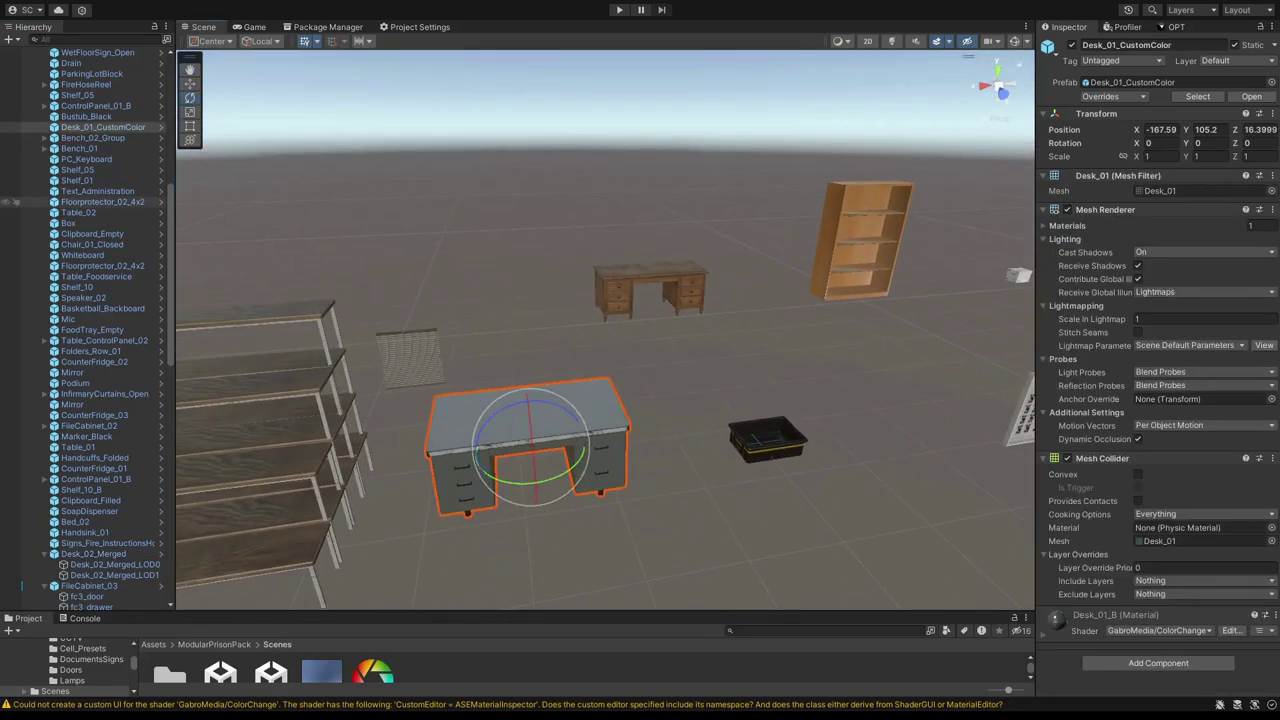
- Select the wooden Desk_02_B desk beyond the grey desk and expand its LOD objects in the hierarchy
key(w)
right_drag(535, 412, 575, 408)
click(620, 268)
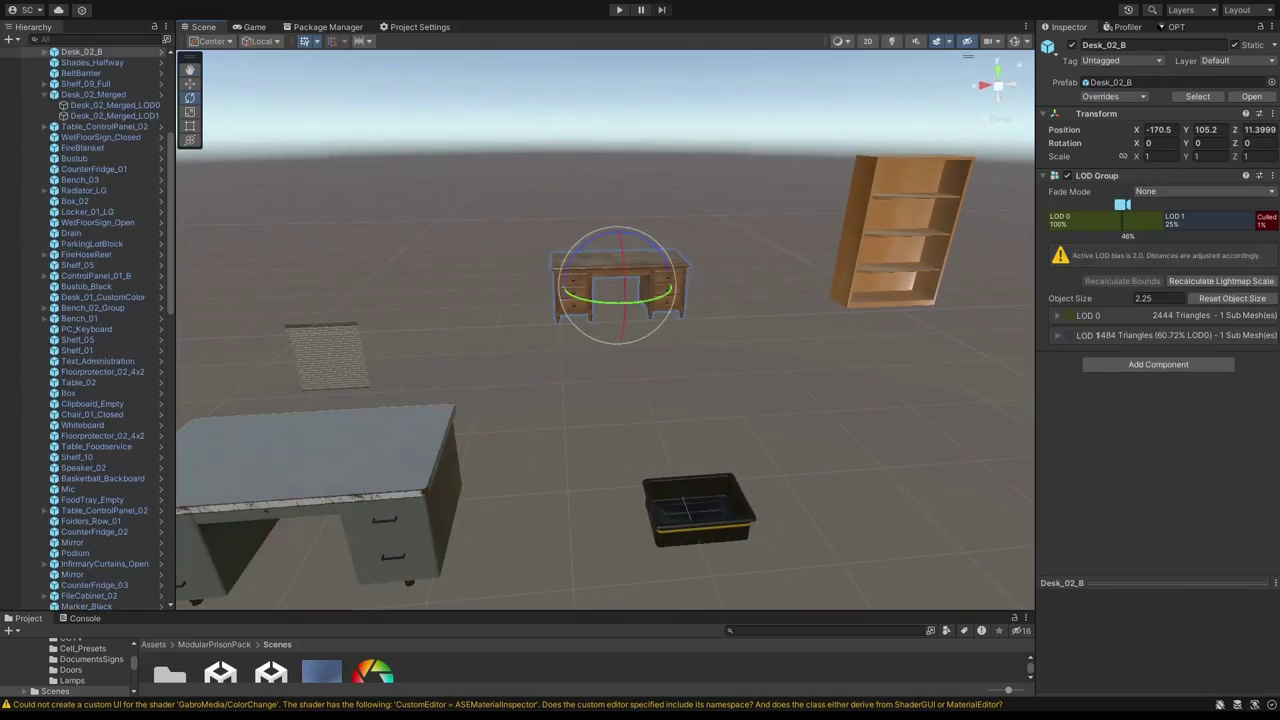
click(44, 52)
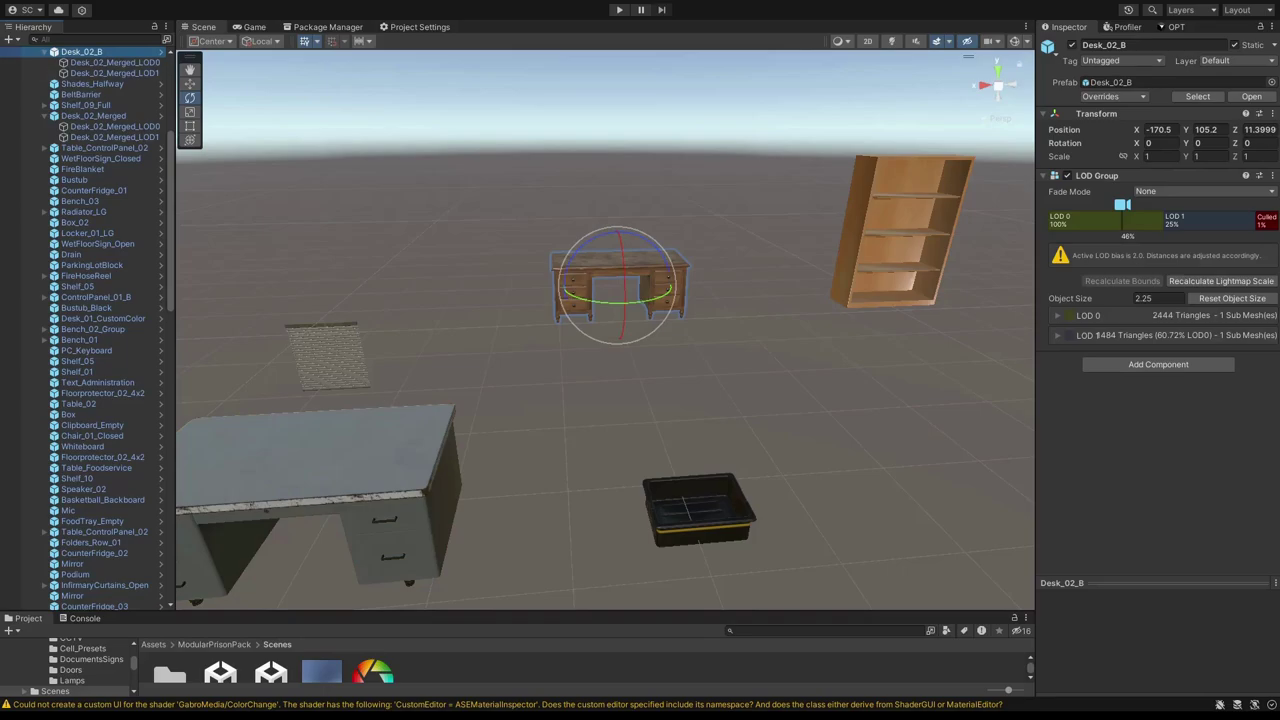
- Look back across the Administration props and select the Displayfridge behind the Administration text
key(s)
right_drag(620, 340, 600, 362)
key(w)
key(s)
key(a)
key(s)
key(e)
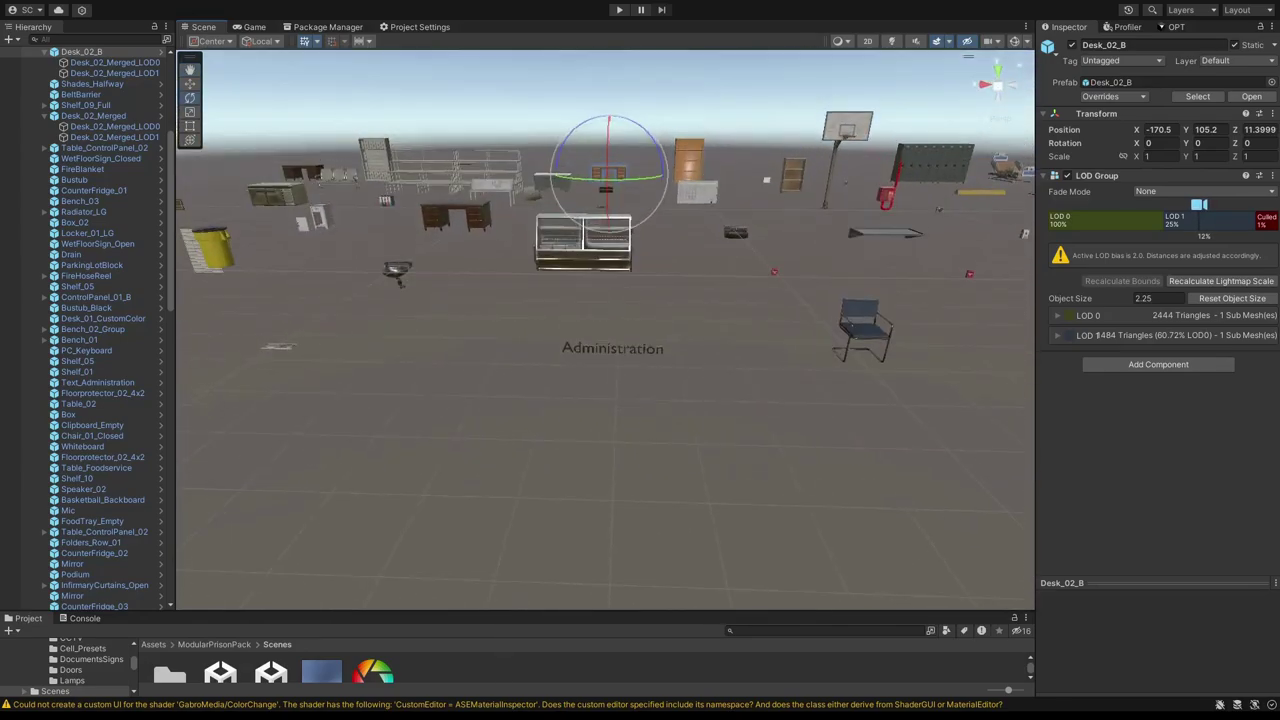
click(585, 246)
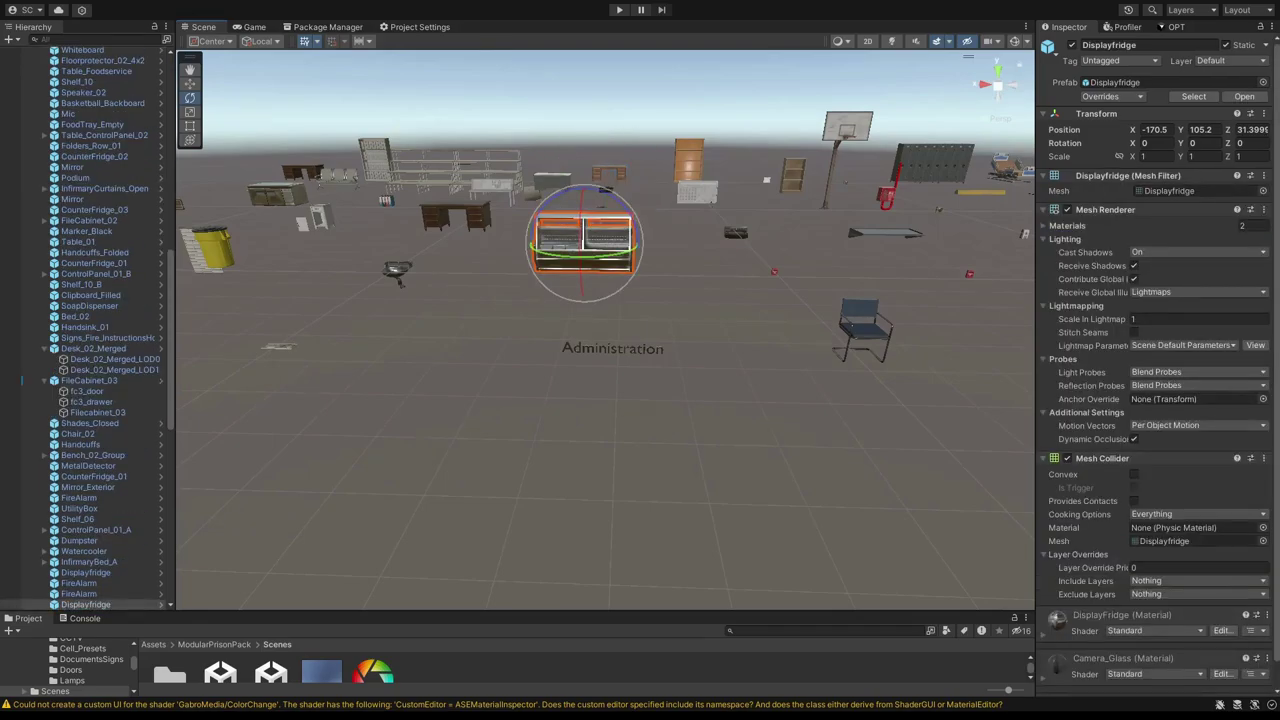
- Find the small Marker_Black prop on the floor and select it
key(d)
mouse_move(585, 200)
right_down()
mouse_move(506, 214)
mouse_move(546, 238)
mouse_move(526, 256)
right_up()
key(s)
key(w)
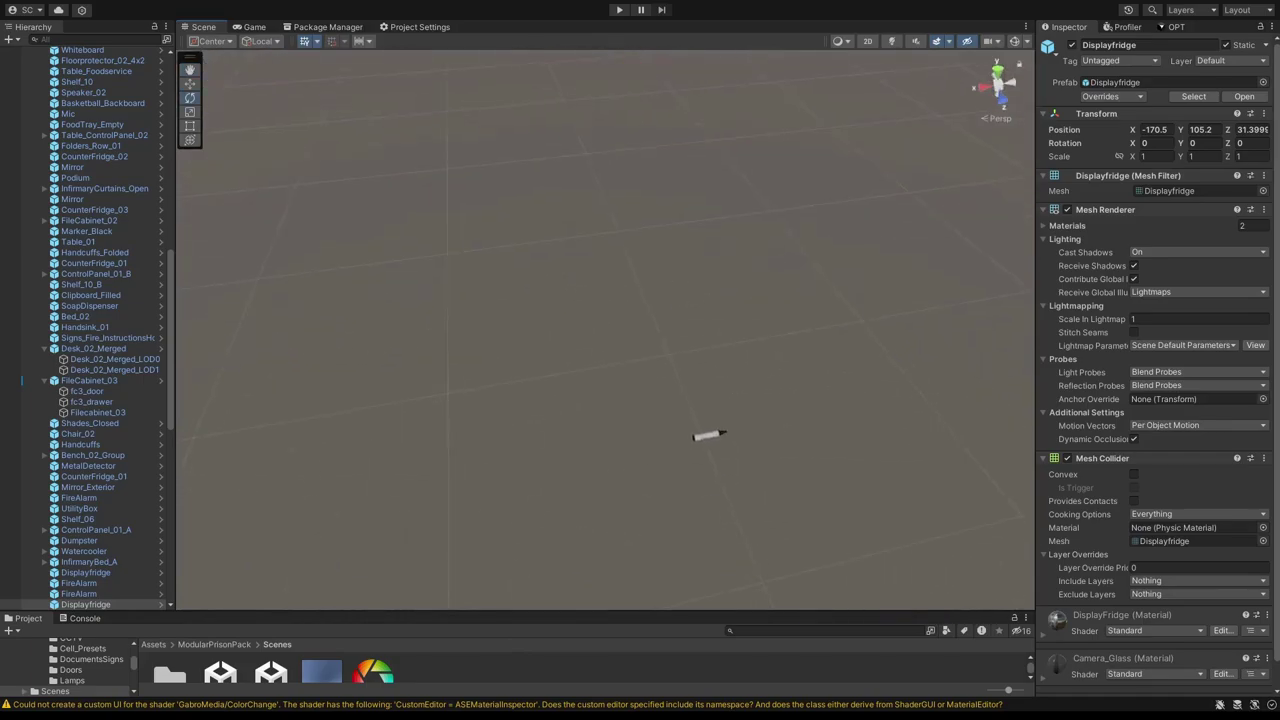
click(708, 435)
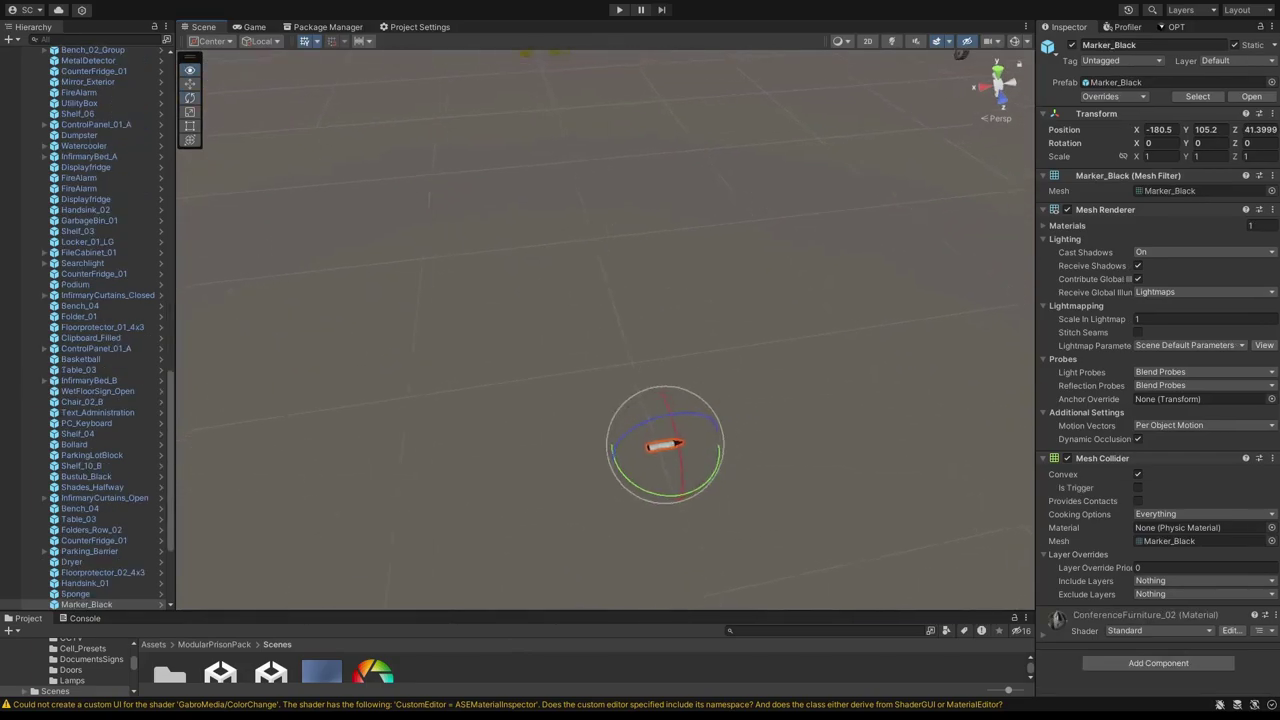
- Look at Marker_Black up close and select the small yellow sponge prop
right_drag(640, 340, 625, 330)
key(w)
click(715, 440)
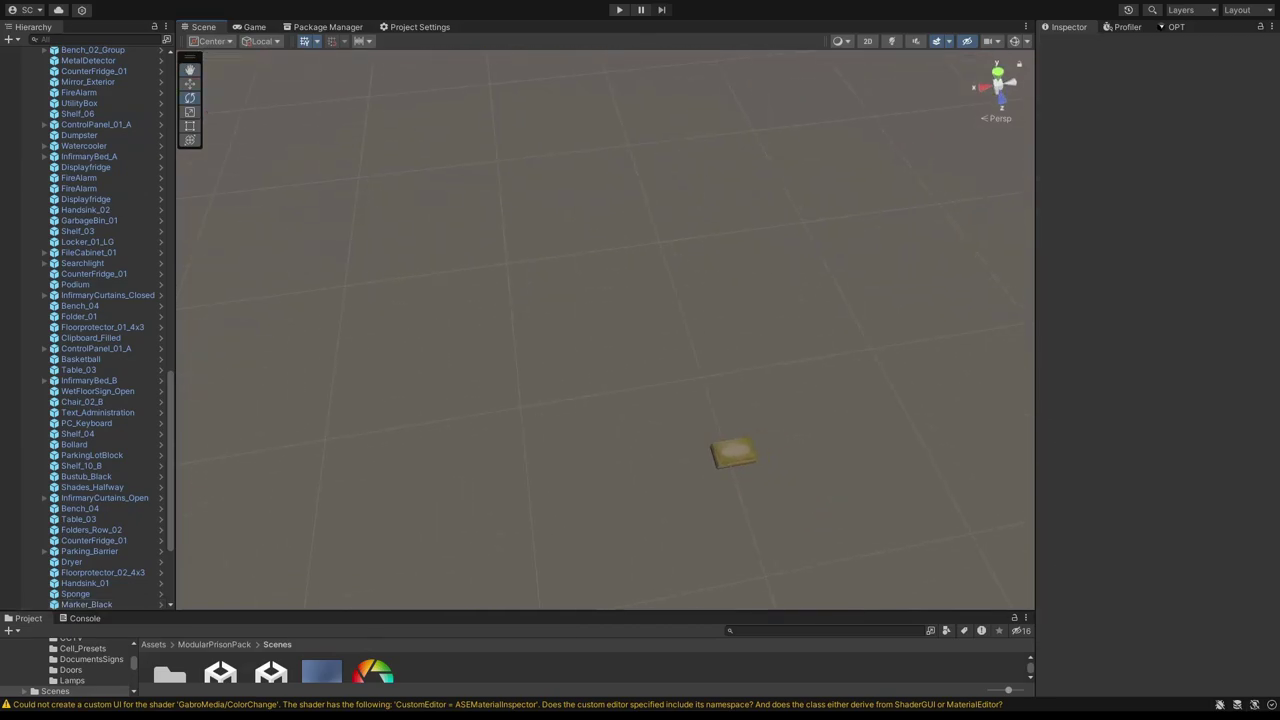
click(734, 452)
- Select the Handsink_01 prop and examine it up close
right_drag(734, 452, 870, 366)
key(d)
click(397, 338)
right_drag(397, 338, 385, 315)
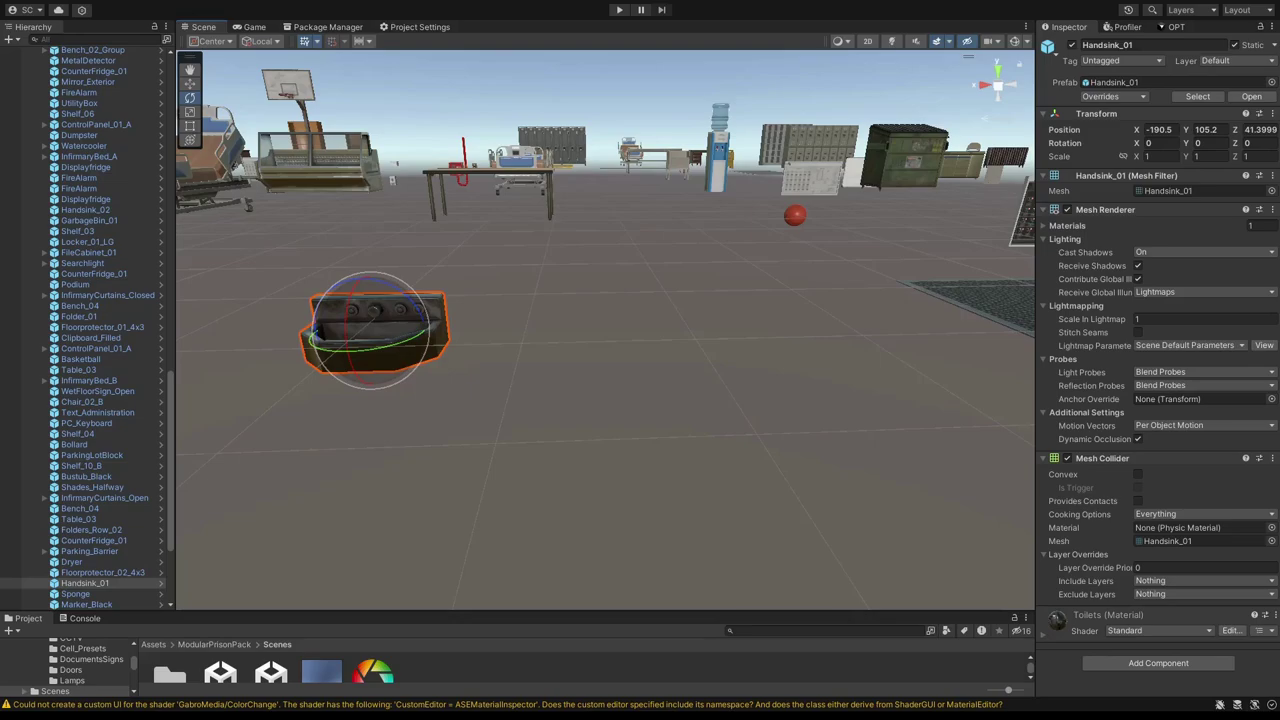
- Look around the surrounding furniture and infirmary props and select the Locker_02_A locker row
right_drag(385, 315, 670, 332)
key(d)
key(w)
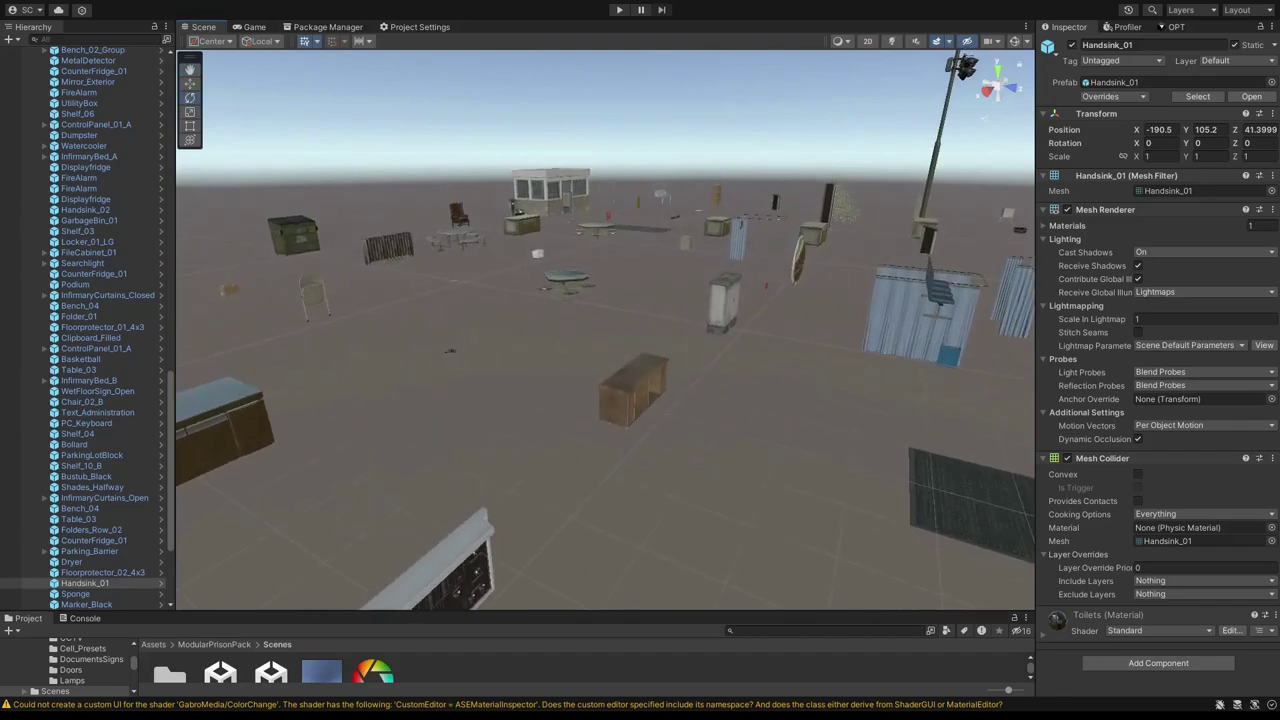
click(518, 210)
right_drag(518, 210, 254, 193)
key(s)
key(a)
key(w)
click(531, 206)
key(w)
right_drag(531, 206, 645, 190)
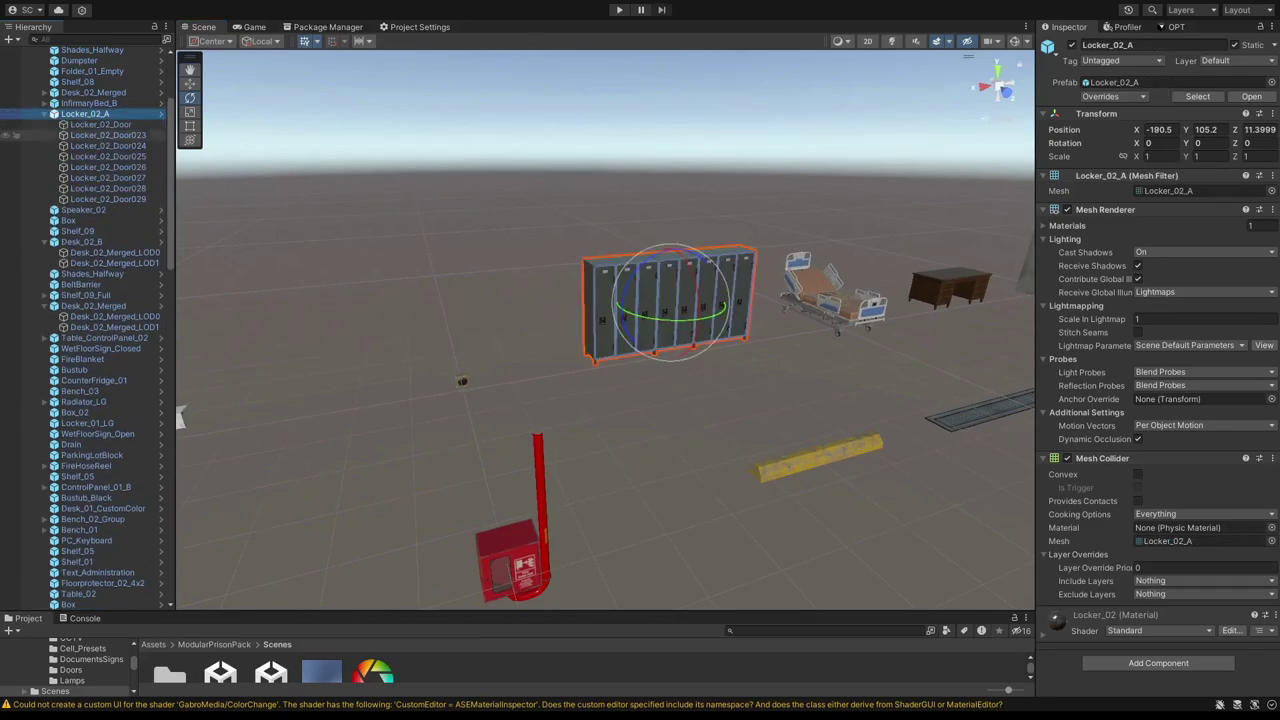
- Pull Locker_02_Door out to Z 1.83 and Locker_02_Door024 out to Z 2.295 in front of the lockers
click(101, 125)
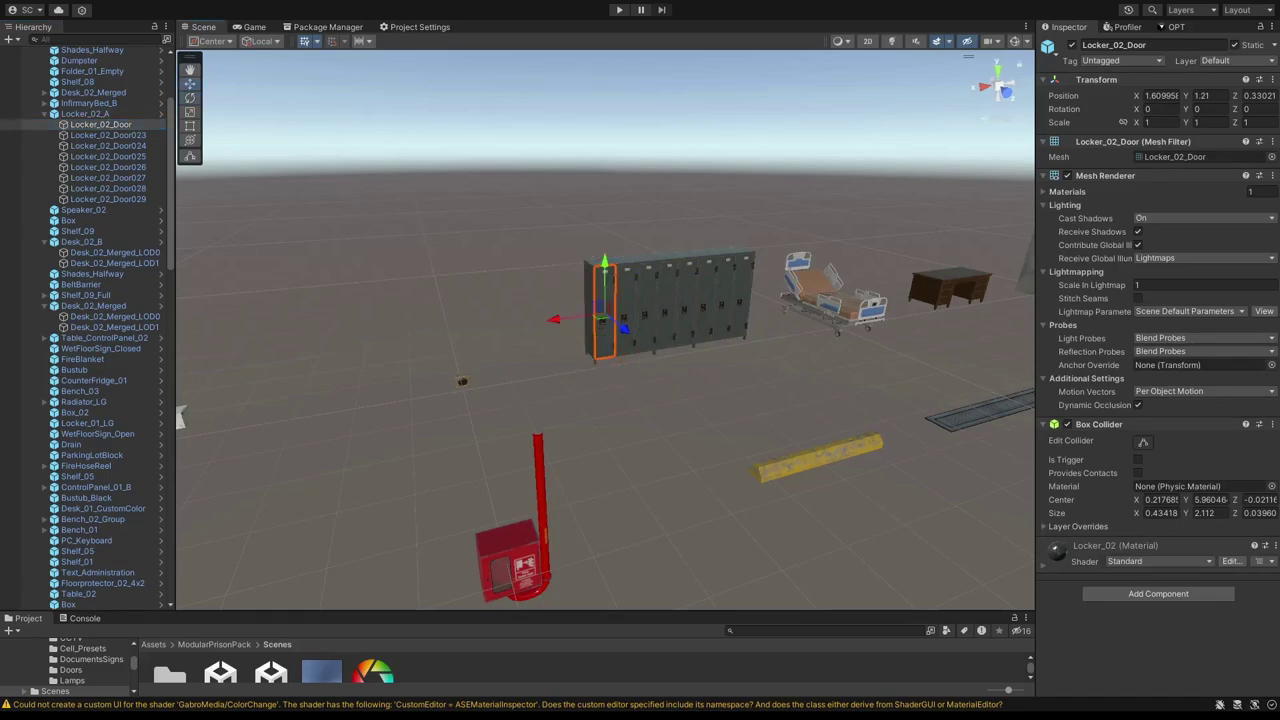
right_drag(665, 345, 612, 325)
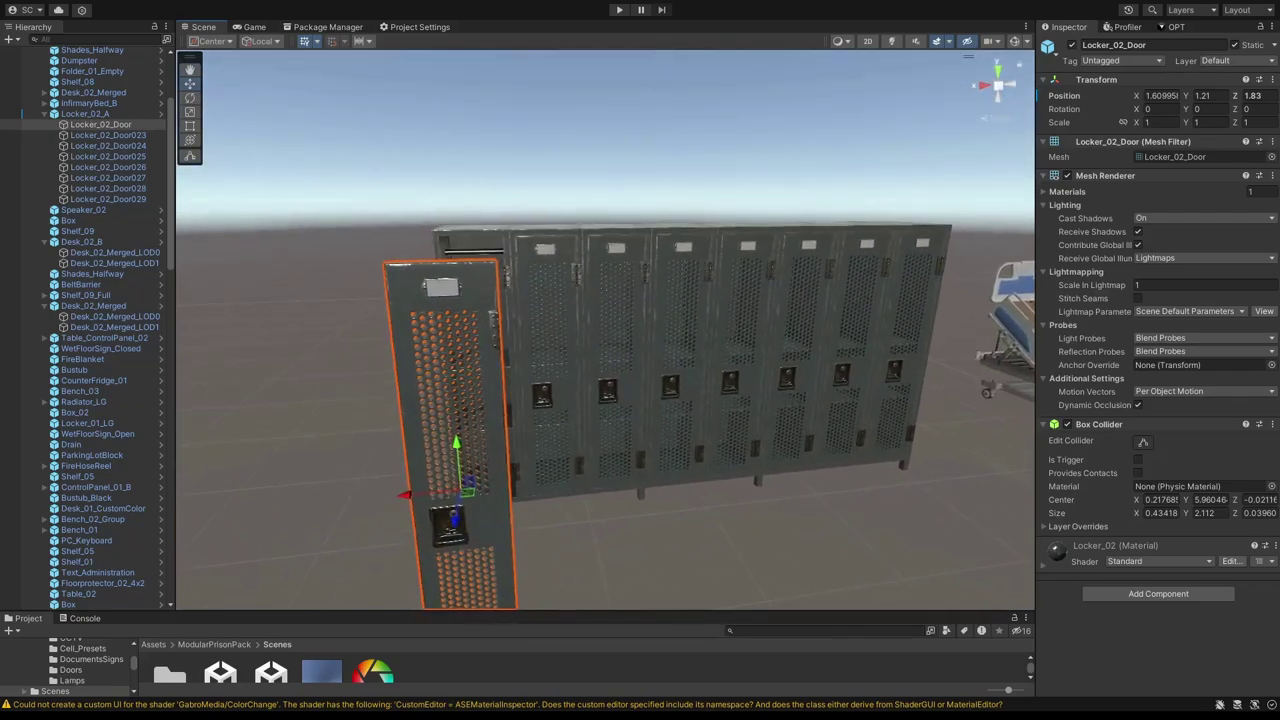
click(614, 330)
click(614, 330)
drag(634, 401, 731, 562)
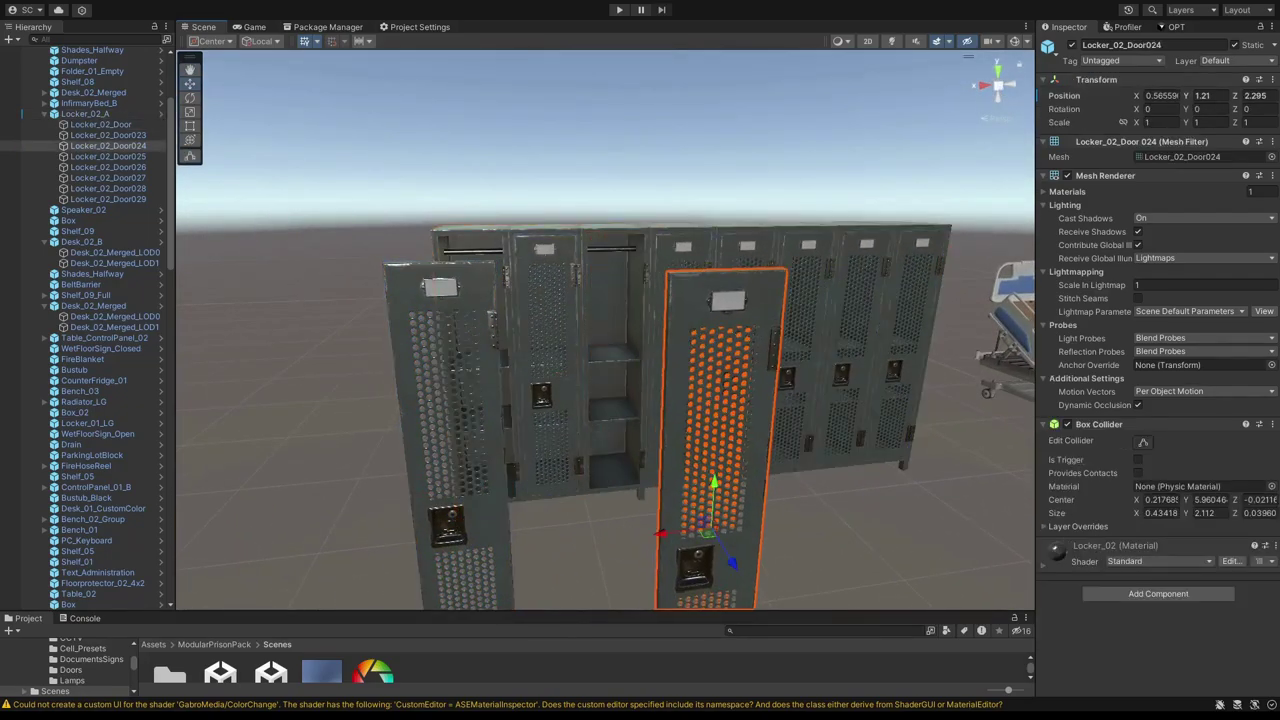
- View the whole locker area and select the Shelf_08 cubby shelf
key(s)
right_drag(731, 562, 870, 560)
click(858, 330)
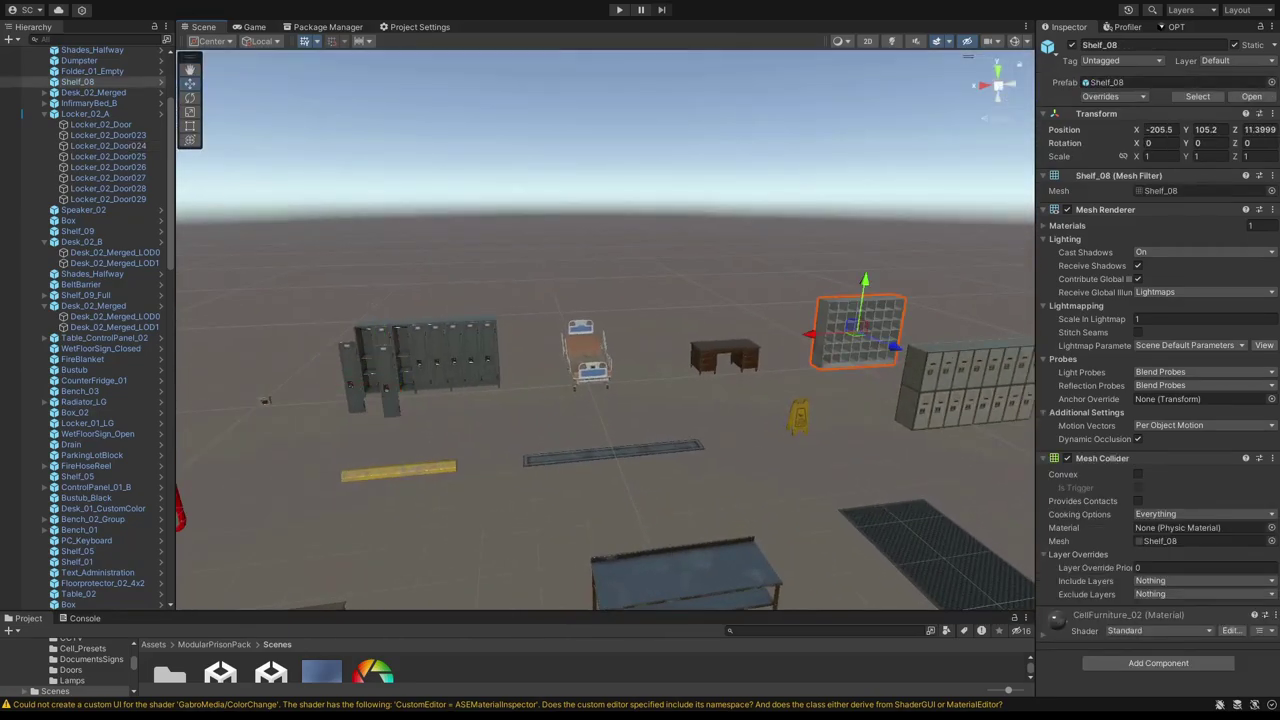
- View the props beyond the lockers and select the green Dumpster
key(s)
right_drag(858, 330, 903, 414)
click(882, 376)
key(s)
click(903, 414)
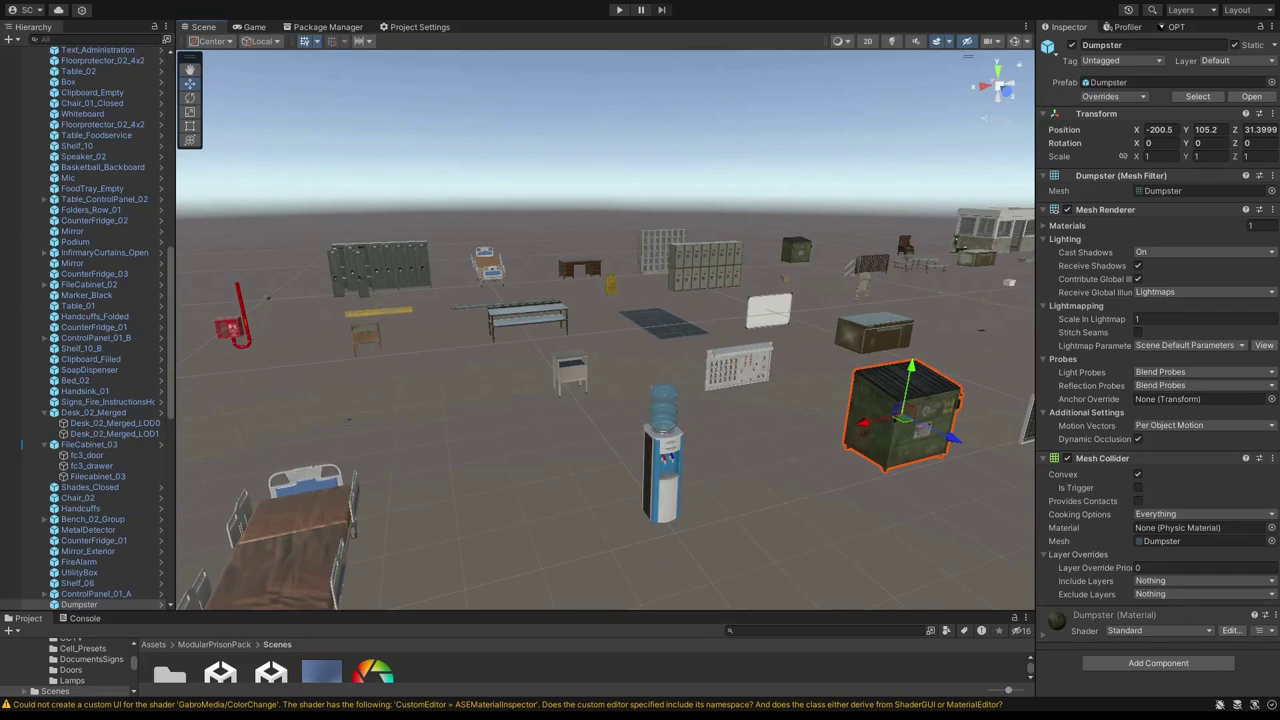
- Look at the water cooler and display fridge, and select the InfirmaryBed_B hospital bed
right_drag(903, 414, 815, 393)
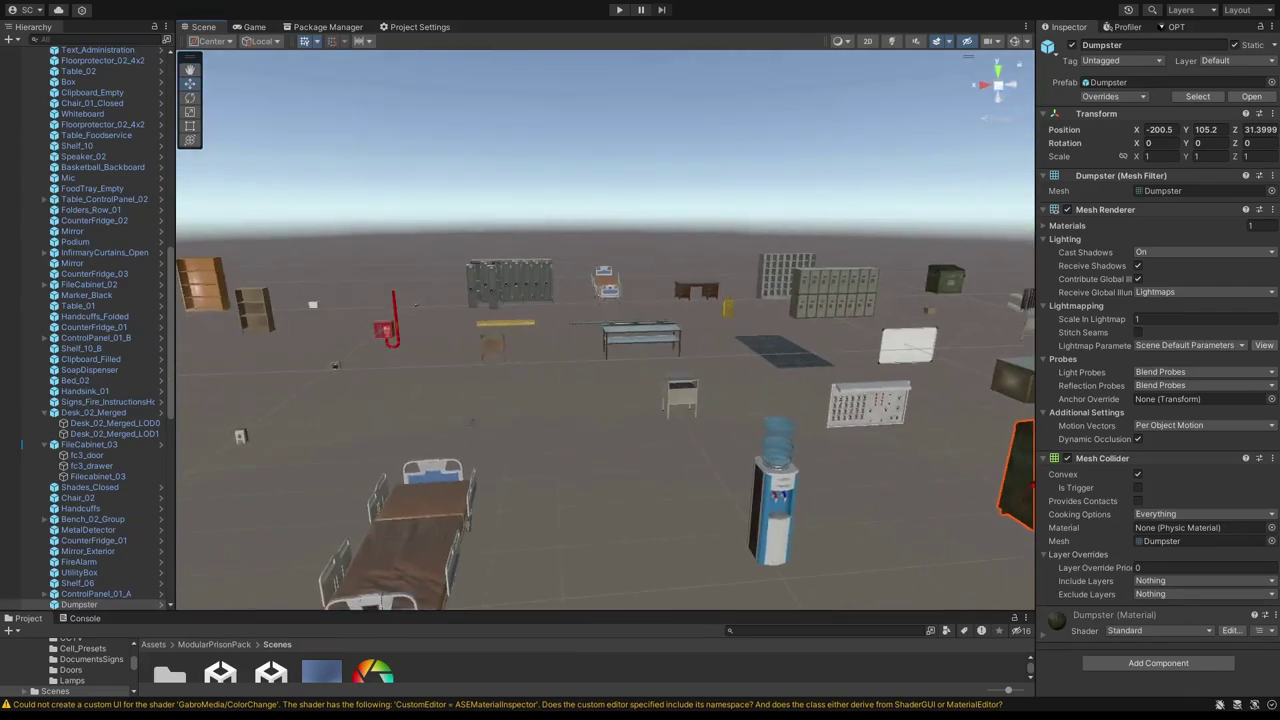
click(775, 490)
right_drag(775, 490, 660, 500)
key(s)
key(q)
click(657, 300)
click(645, 440)
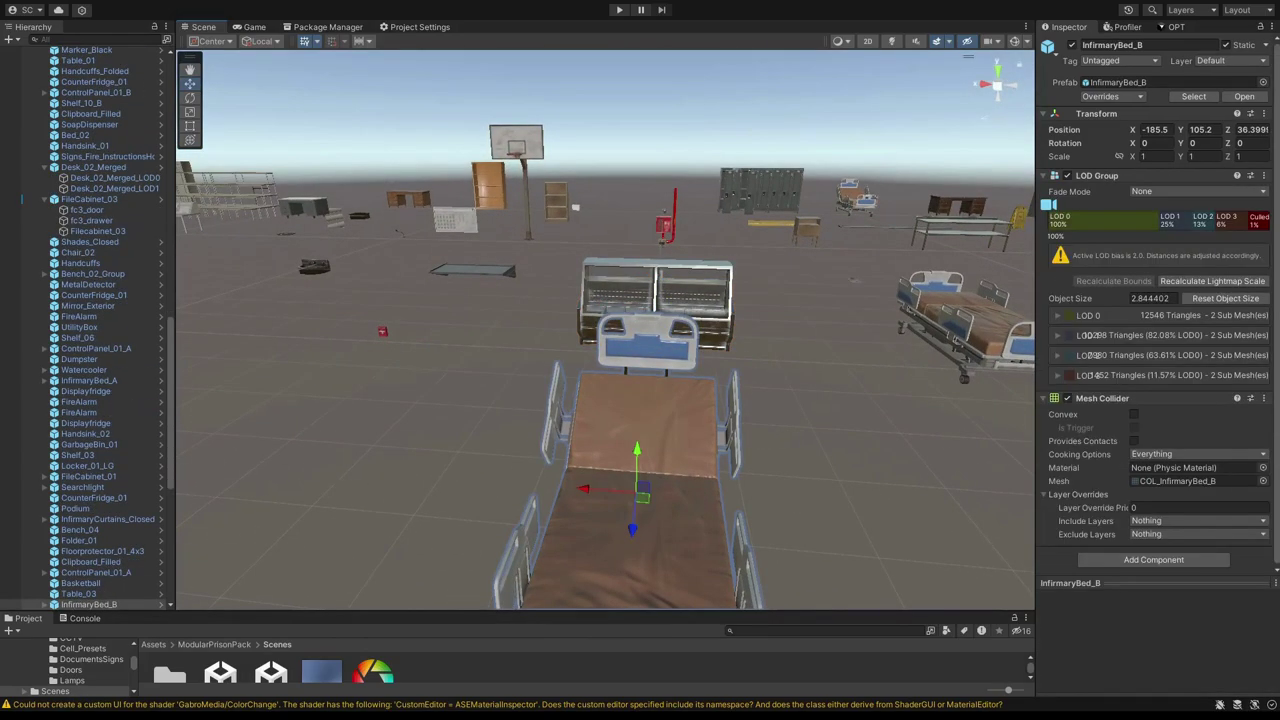
- Examine InfirmaryBed_B from the side and compare it with InfirmaryBed_A by selecting each bed
key(a)
right_drag(645, 440, 790, 458)
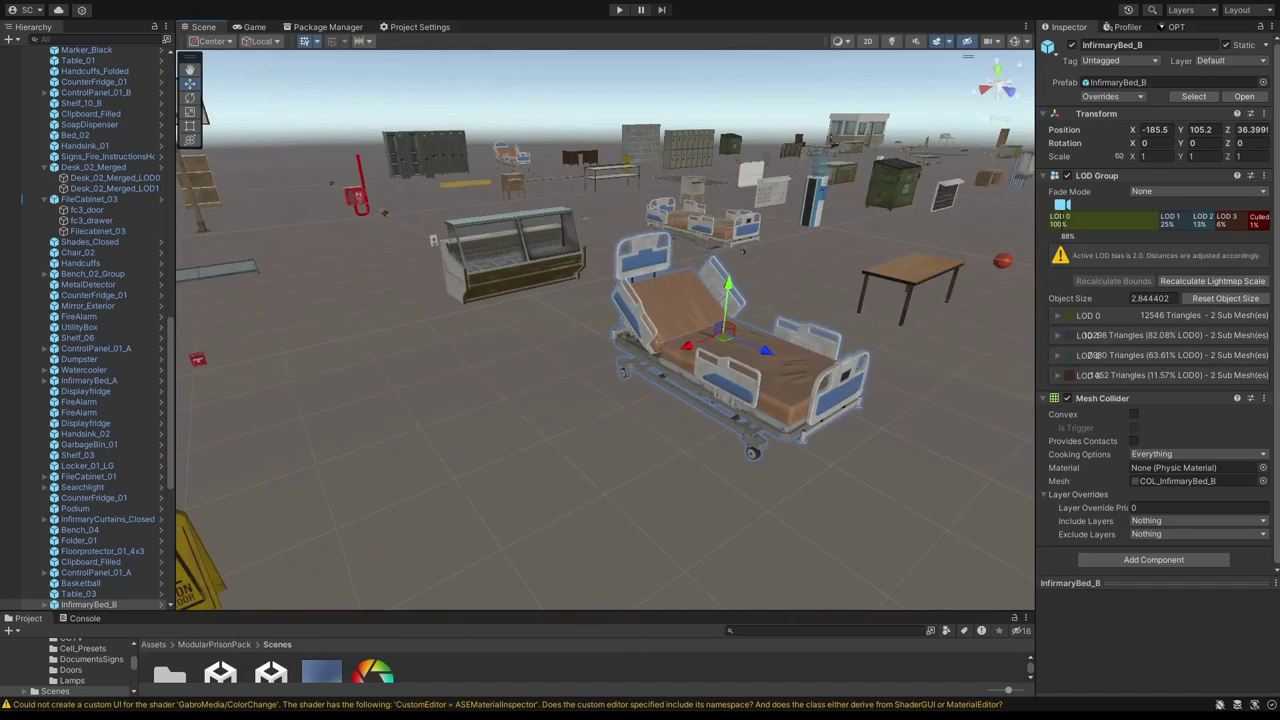
click(790, 458)
click(703, 226)
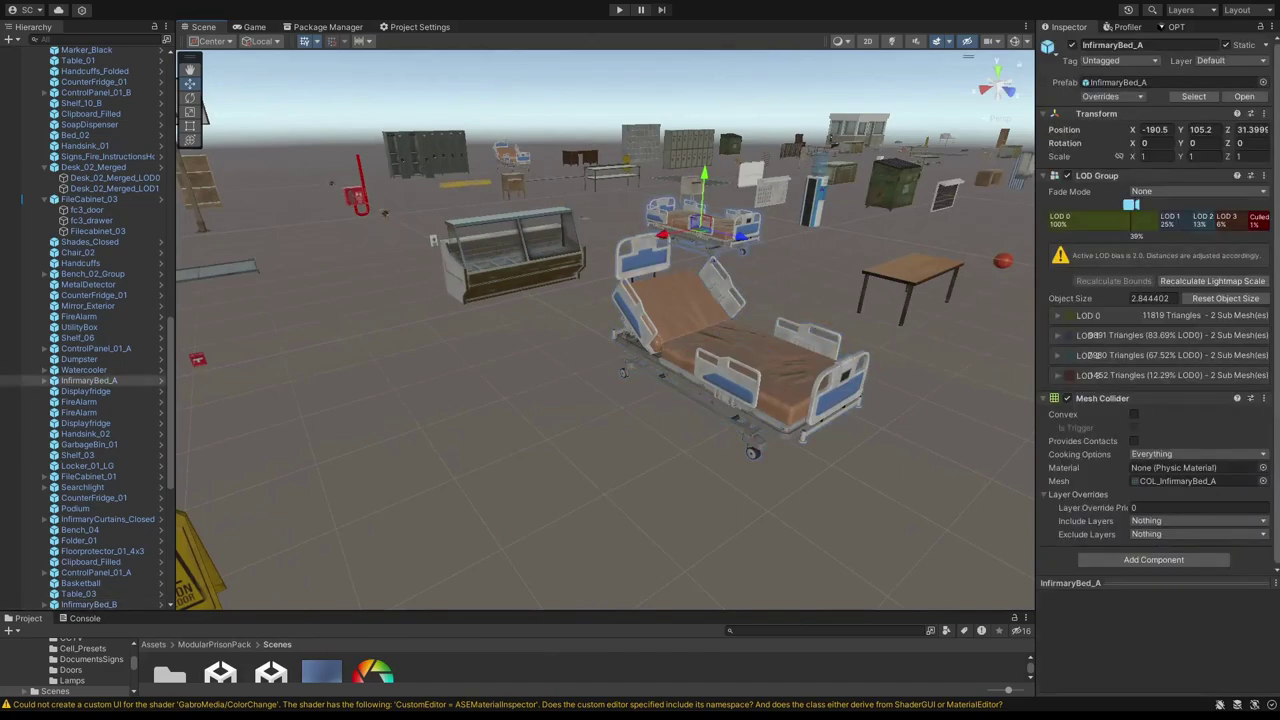
click(735, 350)
- Look over the key board, desks and bookshelves and select the small Mic prop on the floor
right_drag(735, 350, 685, 405)
key(a)
key(a)
key(w)
key(e)
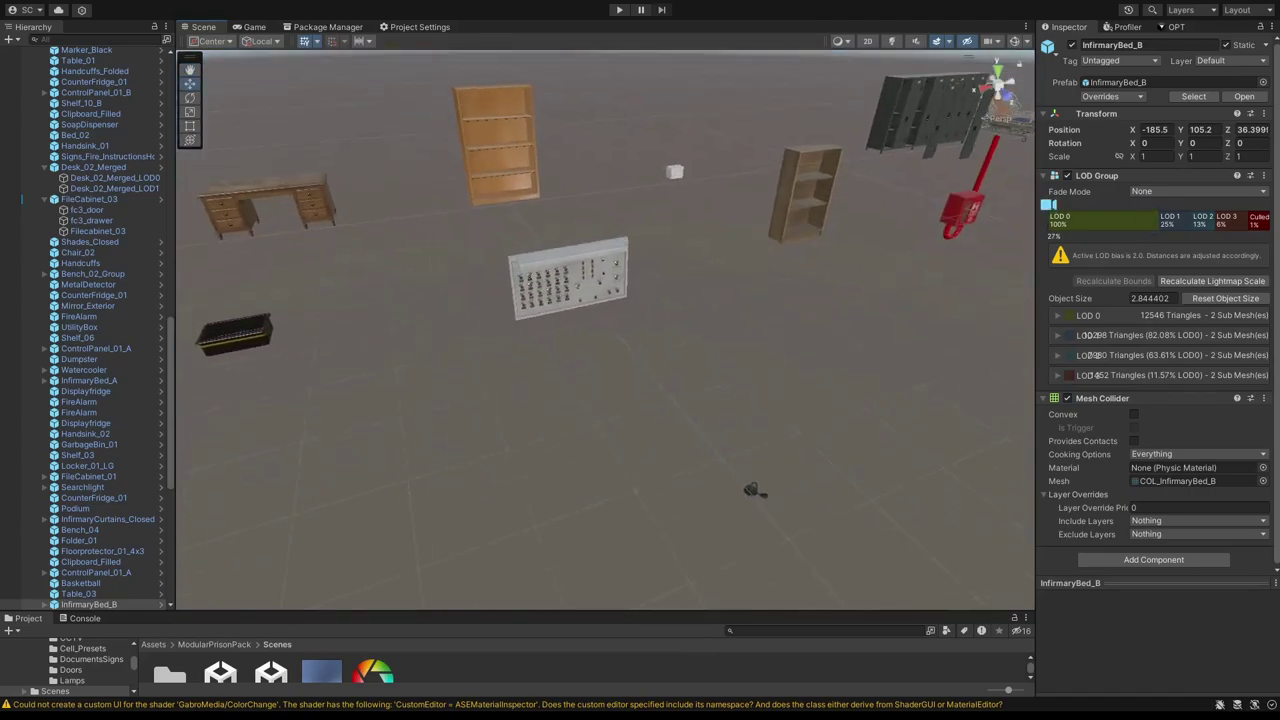
click(752, 489)
- Return to the top-level groups of the Asset manifest hierarchy, select the Props group and frame it
right_drag(752, 489, 380, 338)
scroll(95, 88, up, 18)
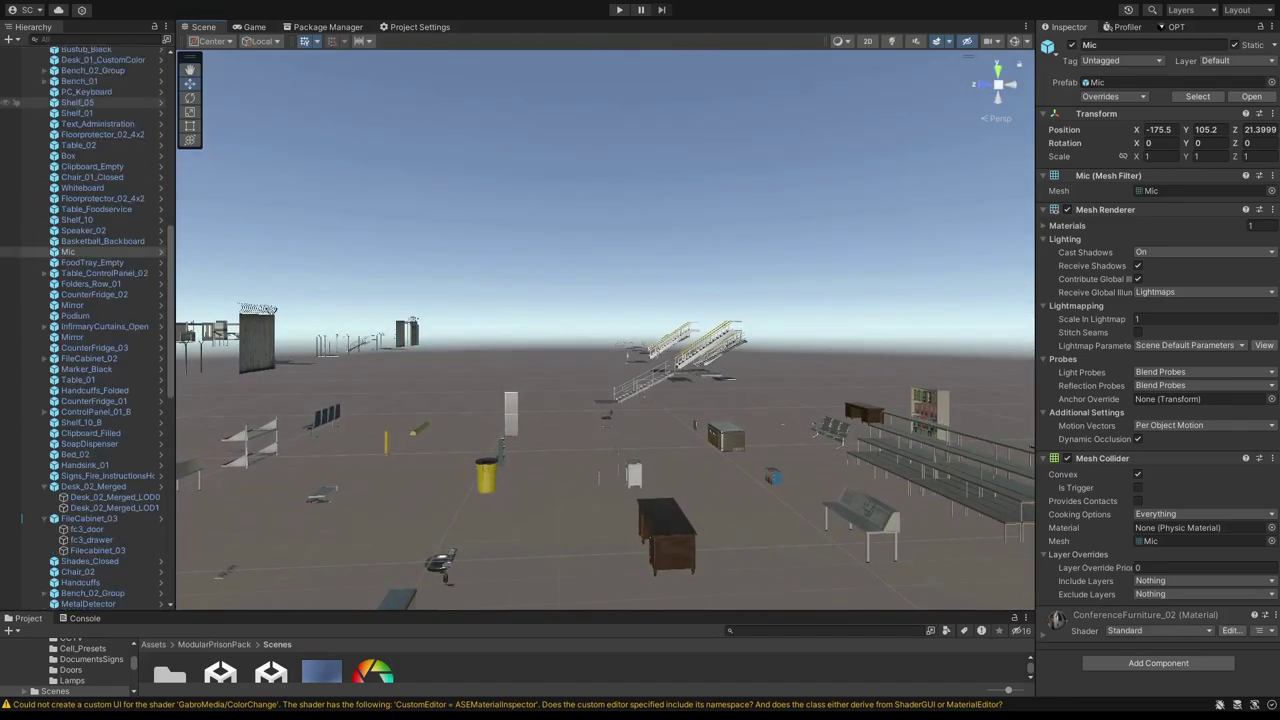
click(64, 127)
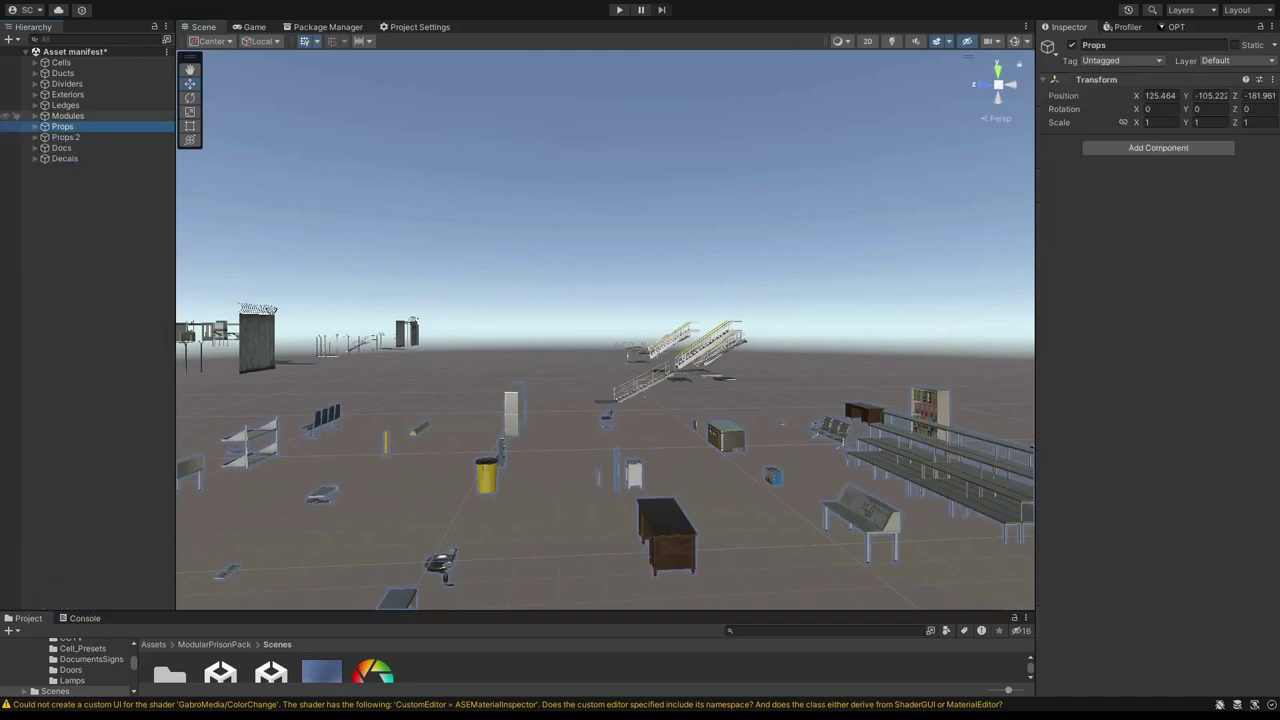
key(f)
- Examine the building modules, selecting Wall_Interior_Visitation and the stone Wall_Entrance_Dualfloor entrance
right_drag(605, 330, 640, 352)
click(586, 352)
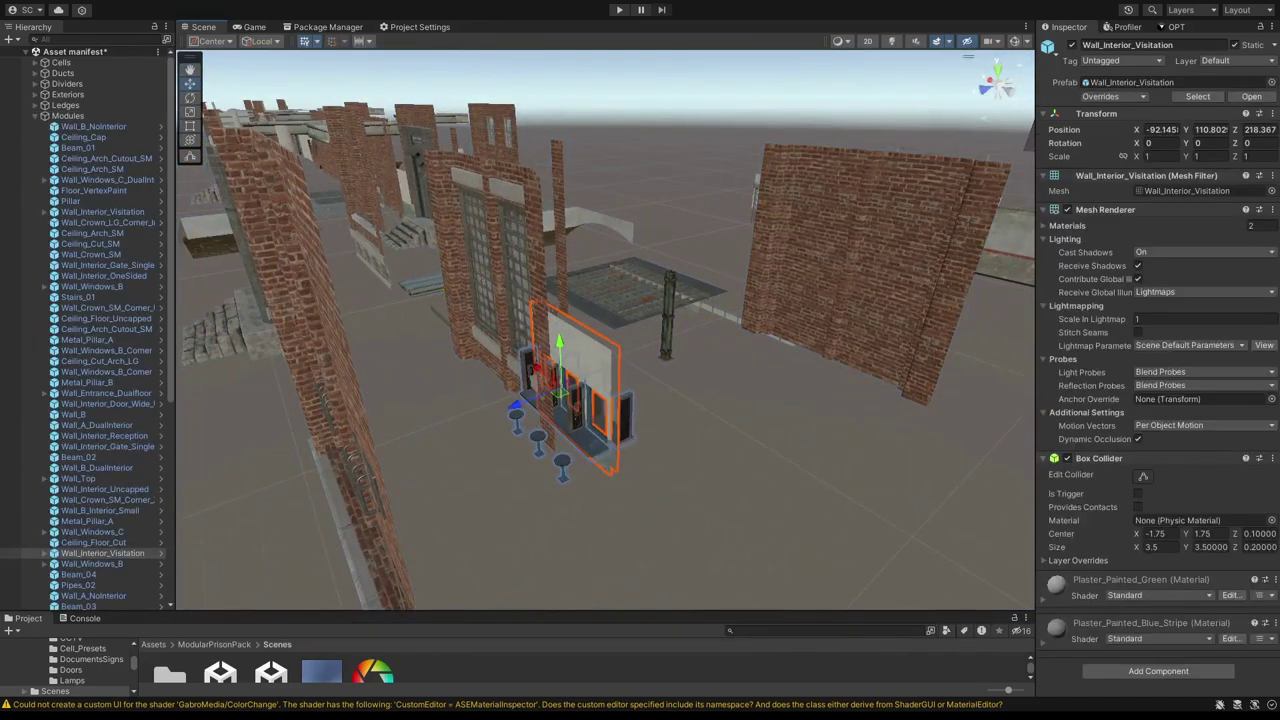
drag(677, 480, 681, 483)
right_drag(681, 483, 398, 237)
click(652, 262)
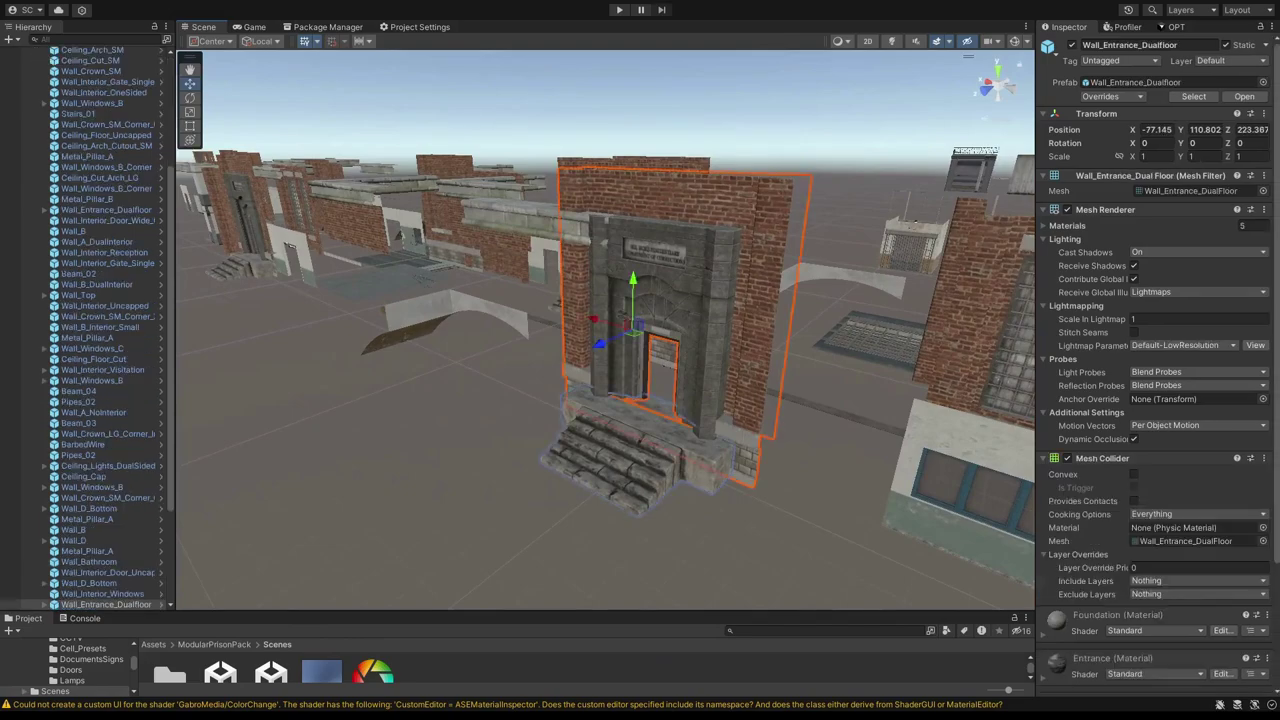
- Delete the Wall_Crown_LG_Corner_Inner module beside the stone entrance wall
right_drag(652, 262, 284, 298)
click(284, 298)
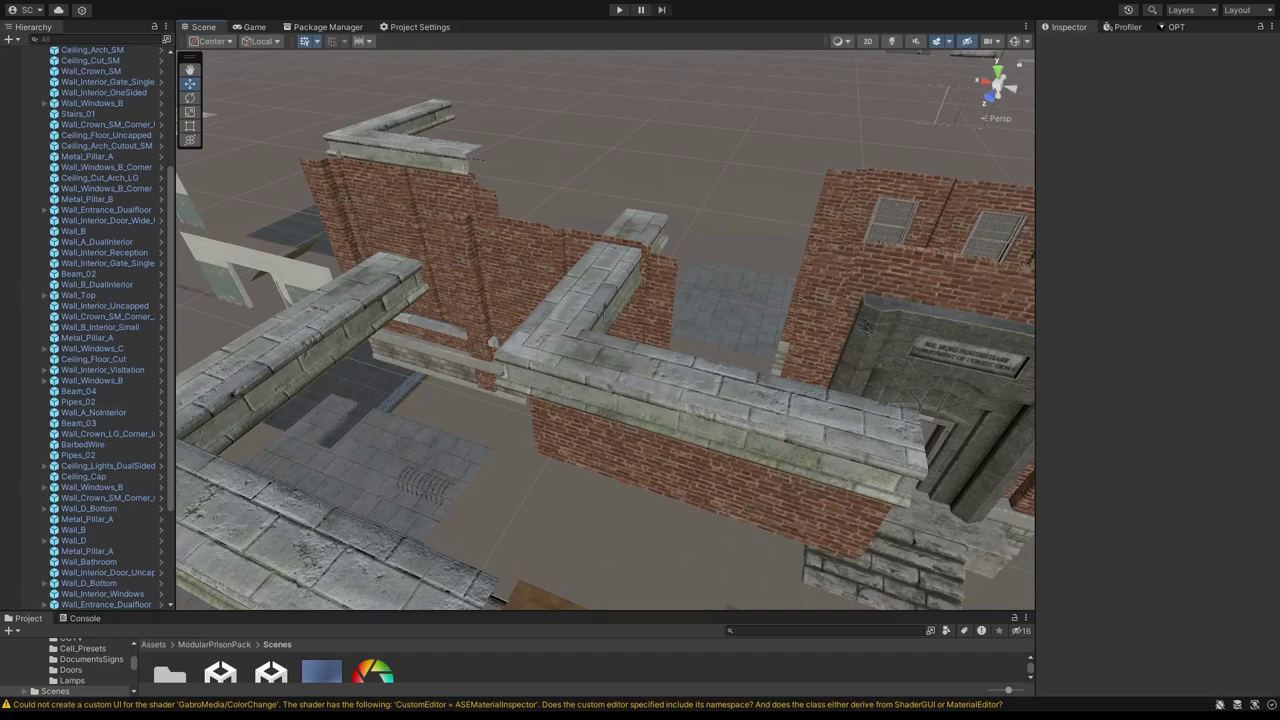
click(492, 343)
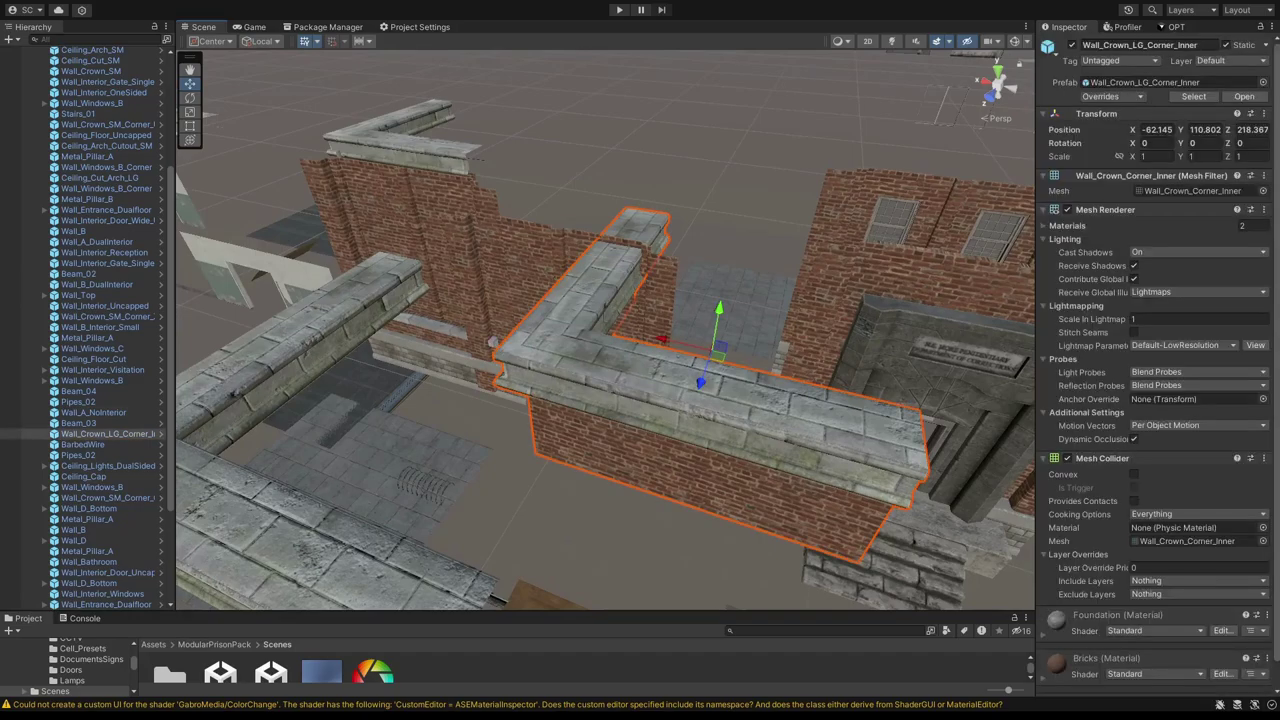
key(Delete)
- Move the Ceiling_Lights_DualSided module back behind the brick walls to Z 170.06
right_drag(492, 343, 414, 332)
click(738, 412)
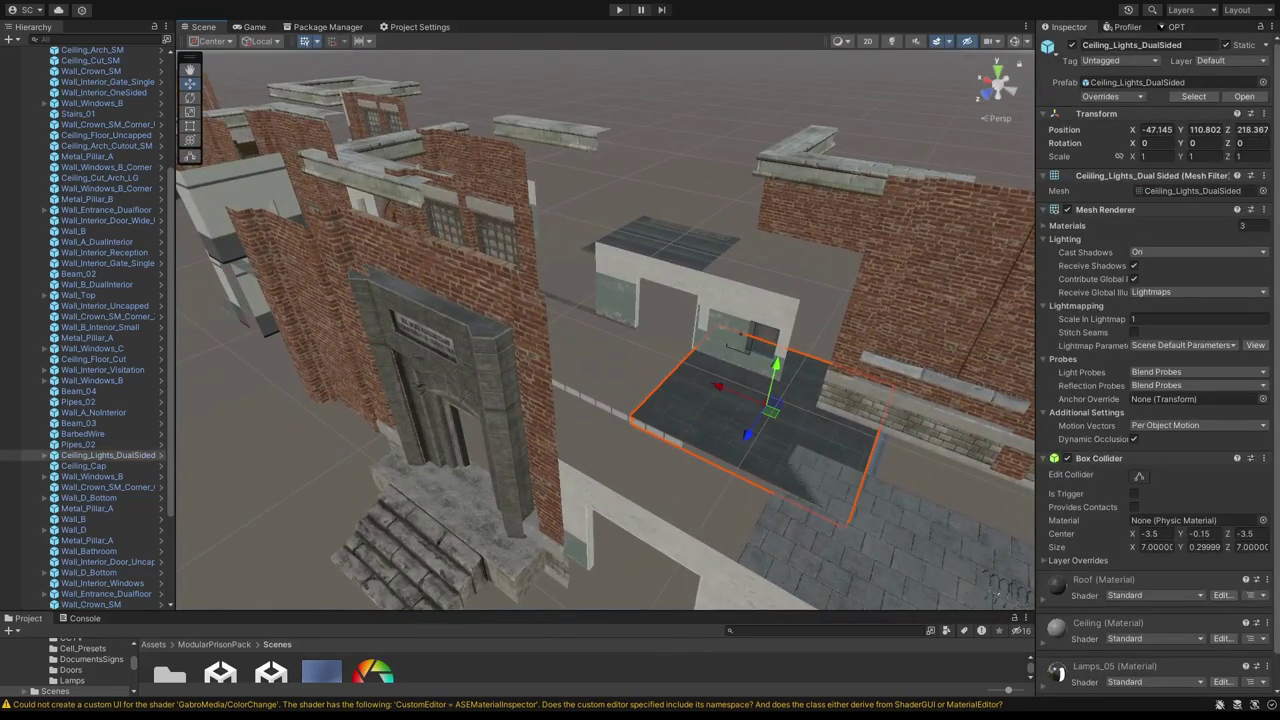
drag(739, 435, 787, 348)
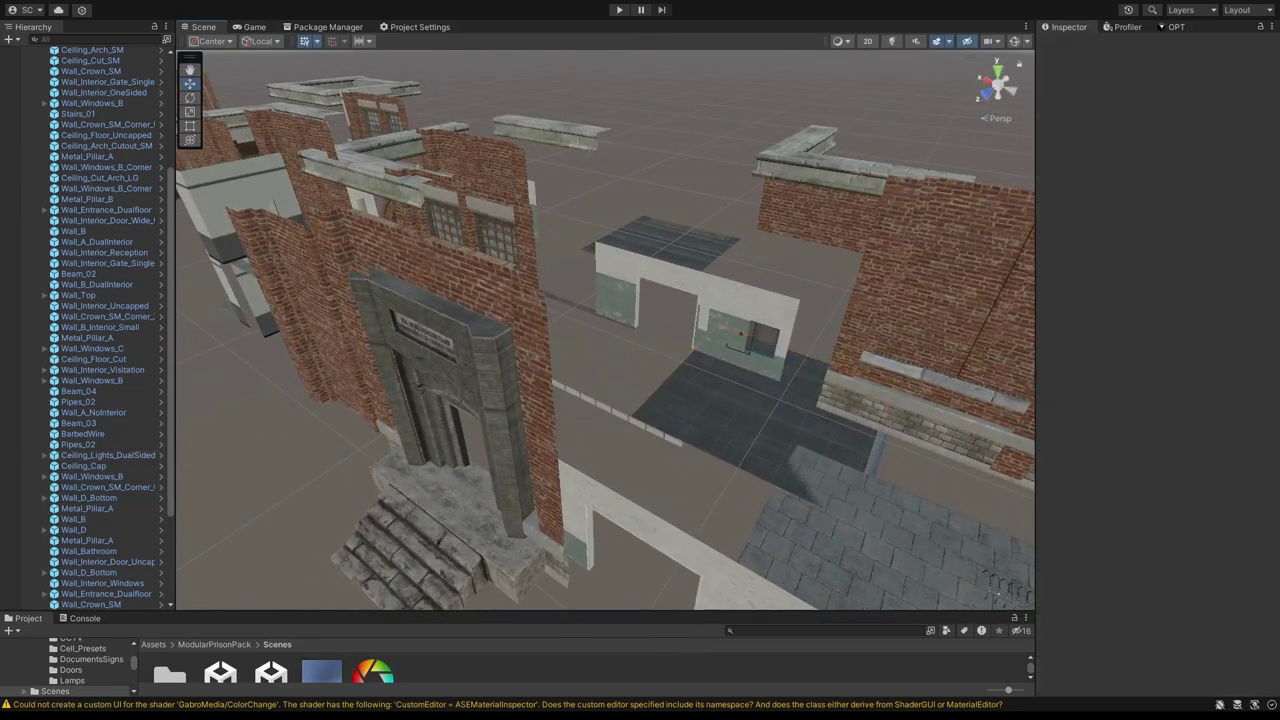
click(742, 415)
drag(747, 435, 838, 294)
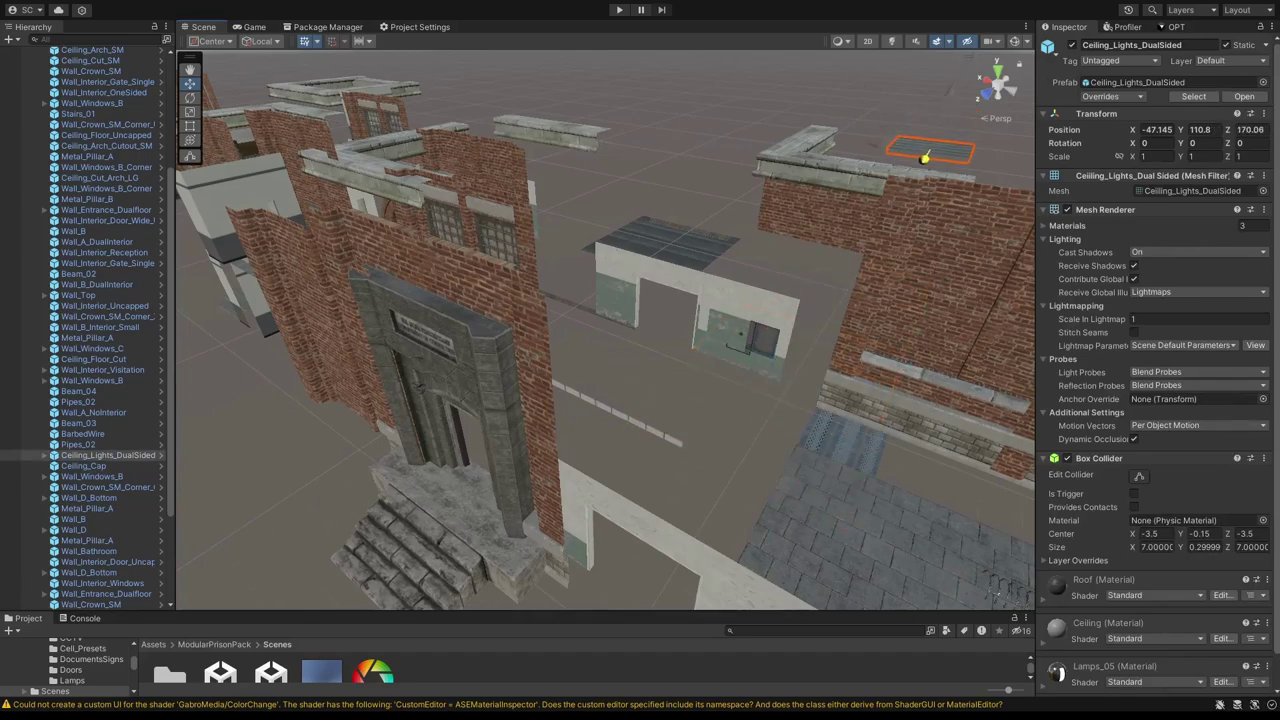
- Delete the duplicate Wall_Entrance_Dualfloor module standing between the brick walls
right_drag(225, 345, 386, 402)
click(962, 275)
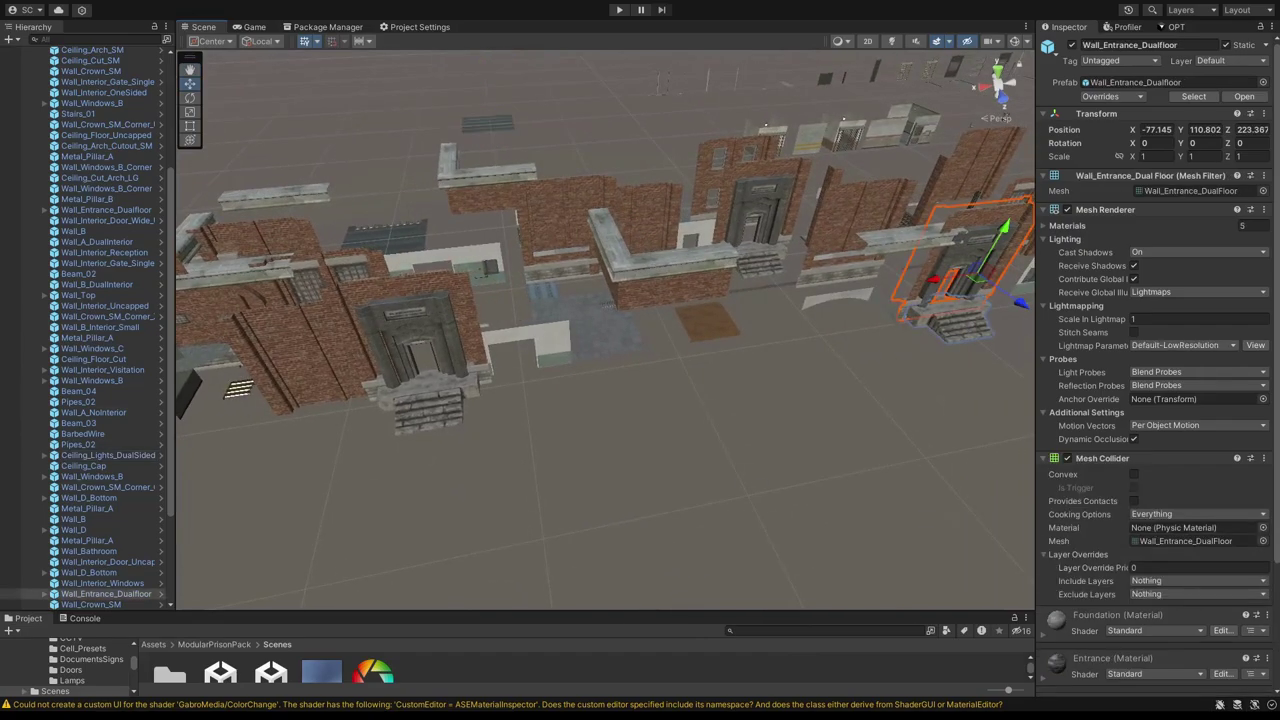
key(Delete)
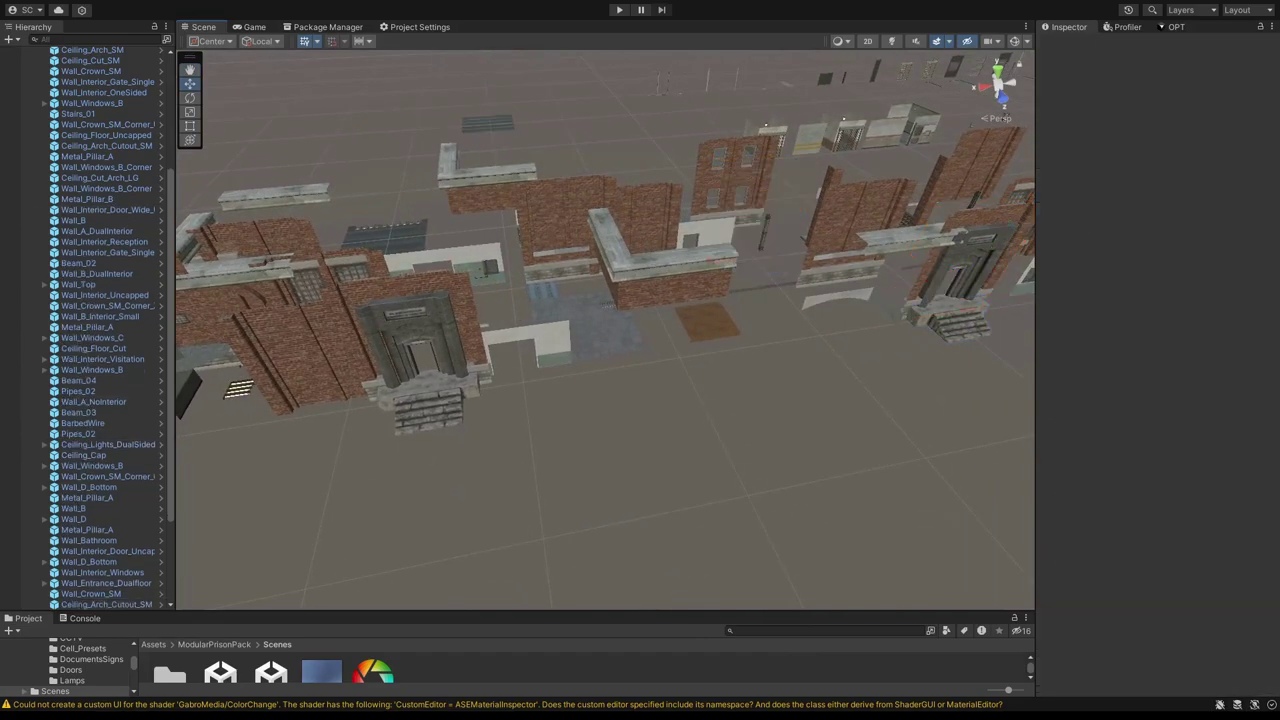
- Pull the Wall_Entrance_Dualfloor at X -42.145 forward to Z 229.42 and delete it
click(965, 270)
key(ctrl+y)
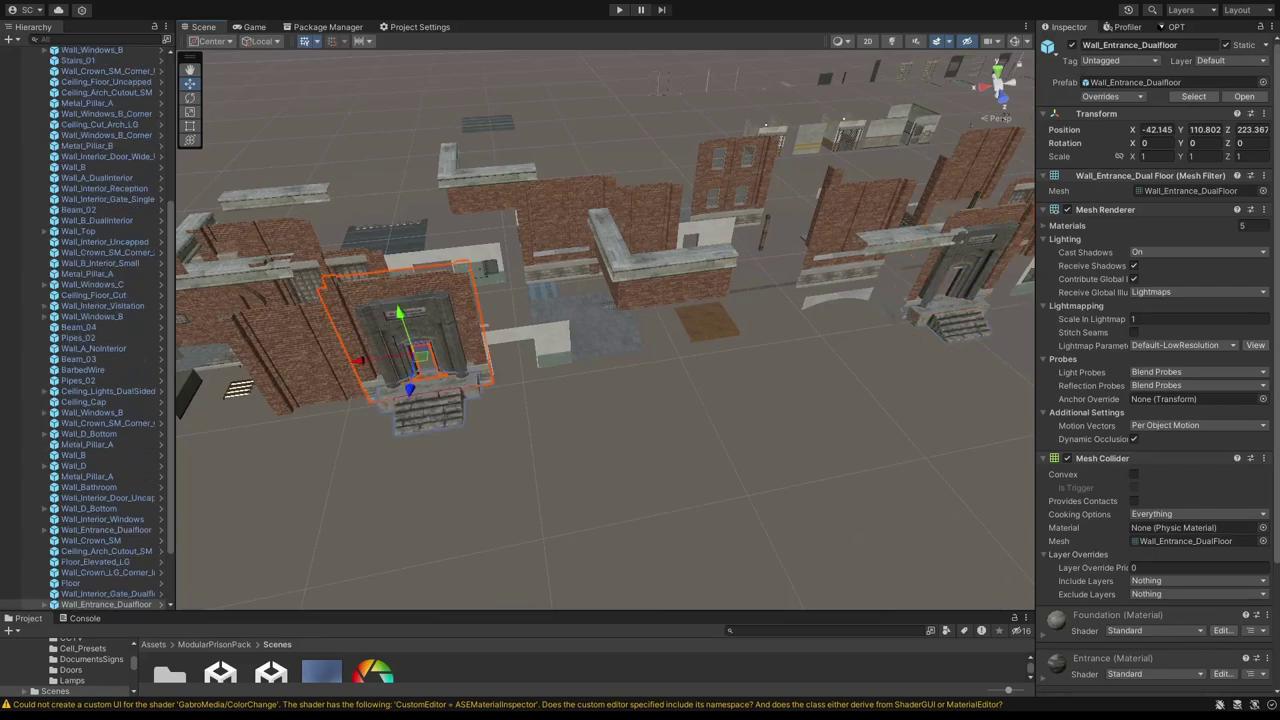
drag(403, 443, 396, 487)
right_drag(396, 487, 240, 475)
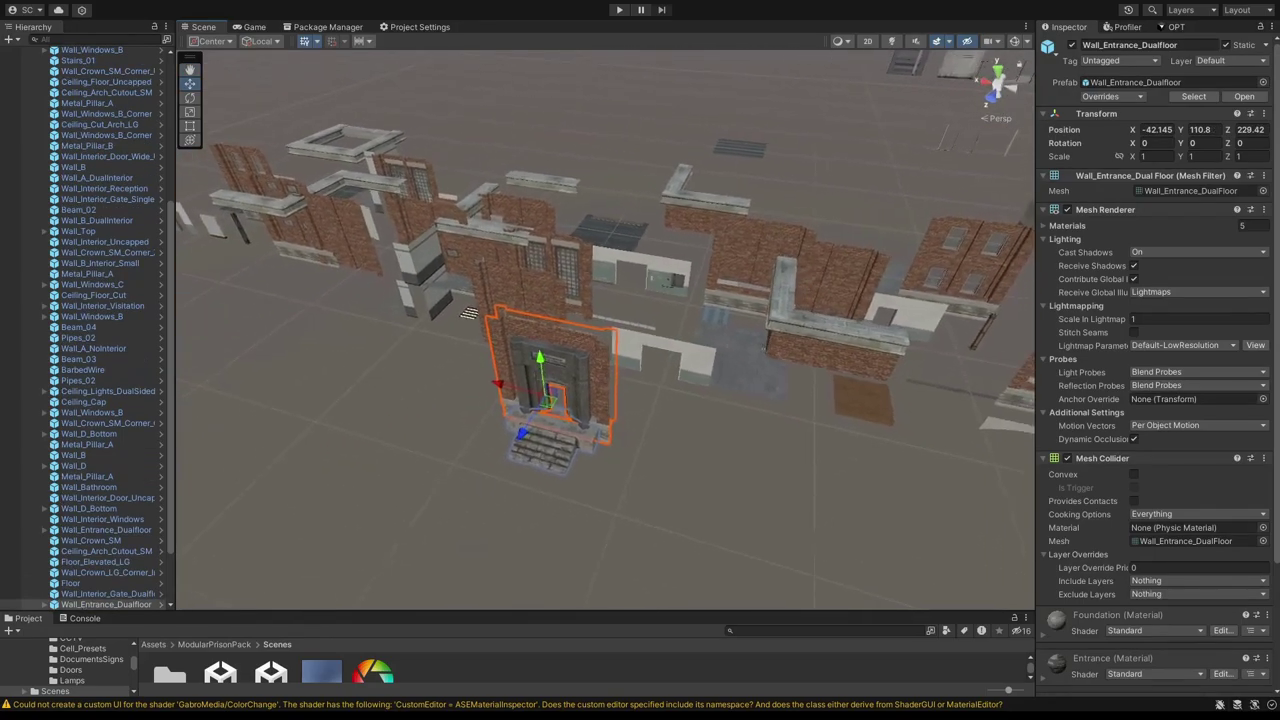
key(Delete)
- Look over the remaining wall modules, selecting the Wall_Crown_LG_Corner_Inner corner and the Floor tile beside it
right_drag(560, 330, 665, 325)
click(622, 362)
right_drag(622, 362, 680, 395)
right_drag(537, 225, 815, 305)
click(885, 318)
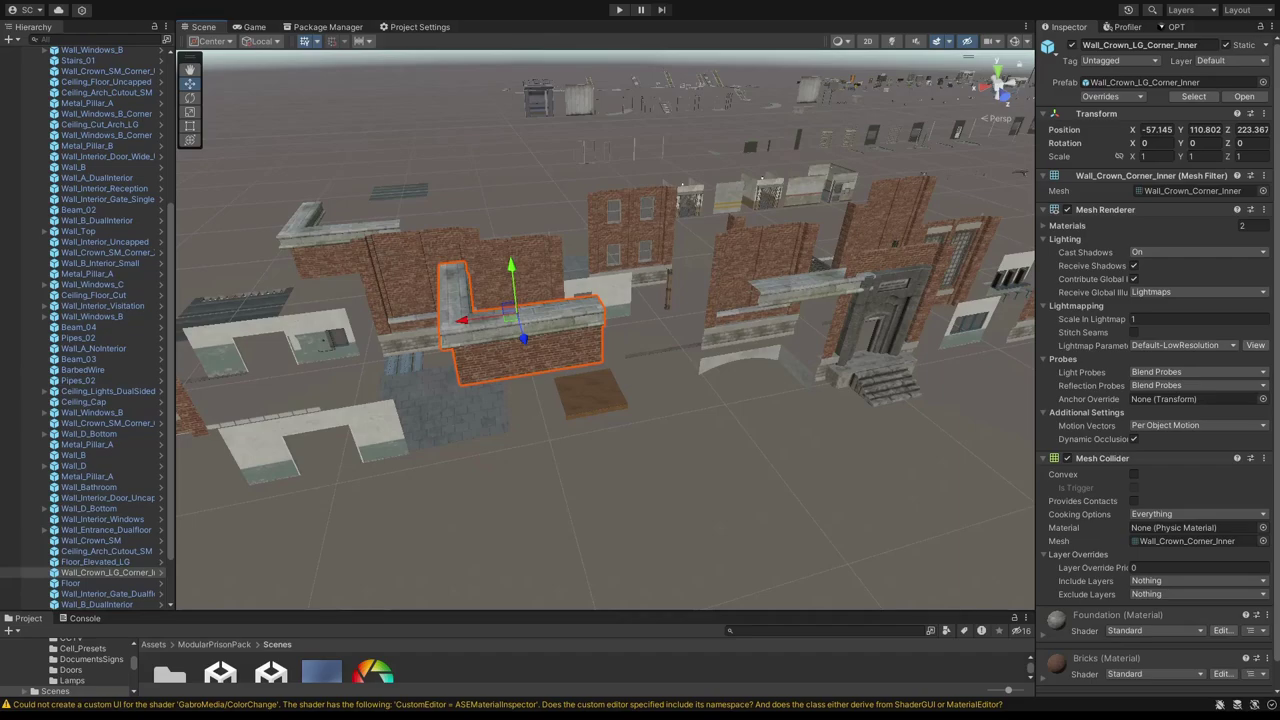
right_drag(606, 330, 574, 404)
click(604, 404)
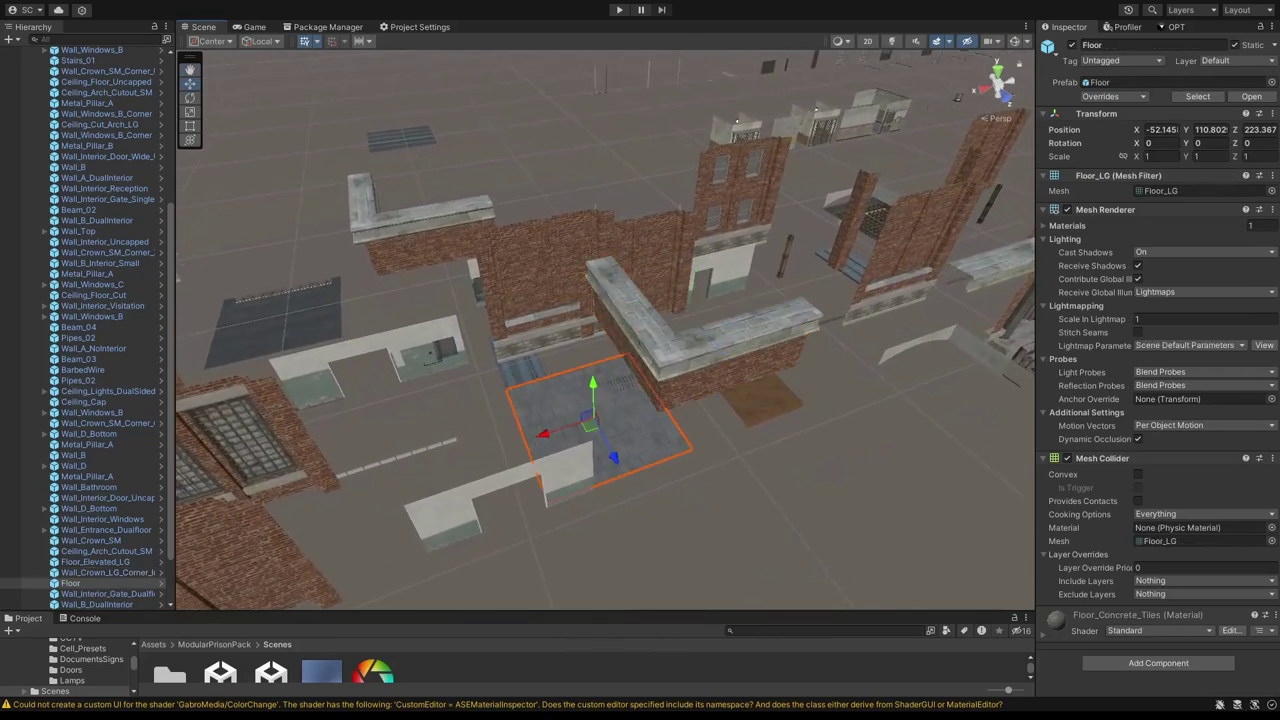
- Move the Pipes_02 module beside the Floor tile to X -49.92 and raise it to Y 122.8
click(522, 371)
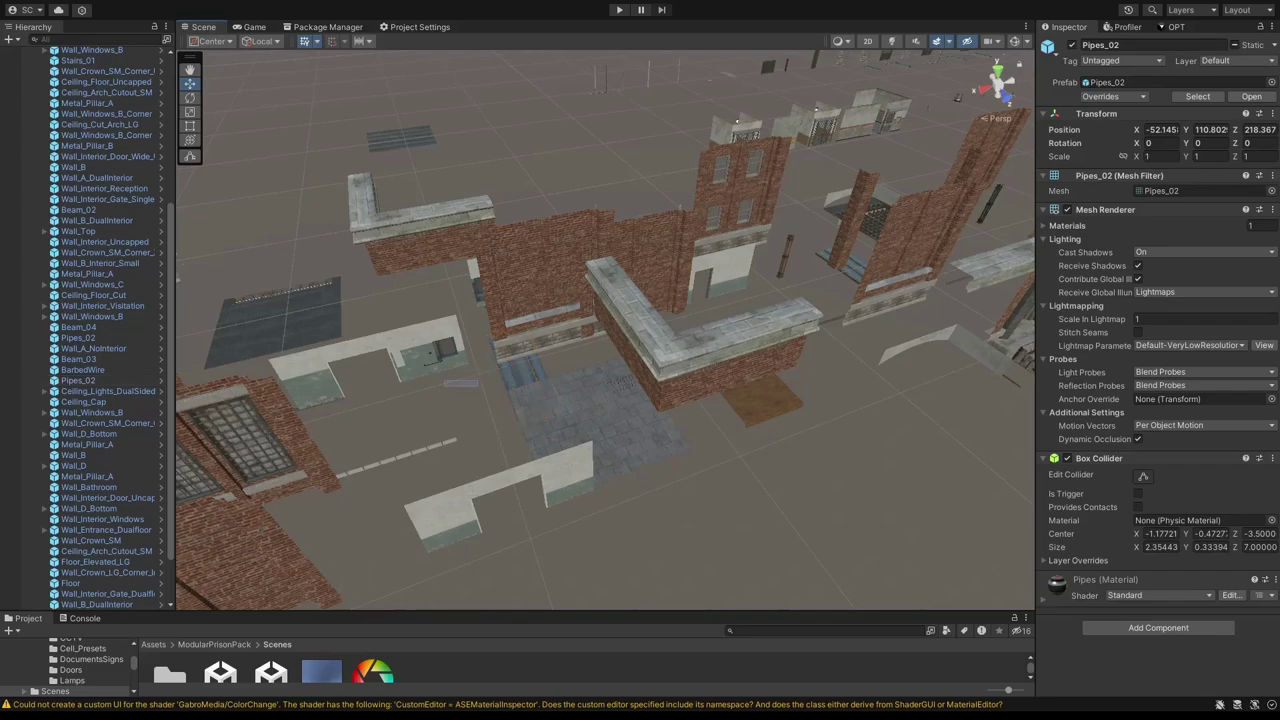
click(523, 372)
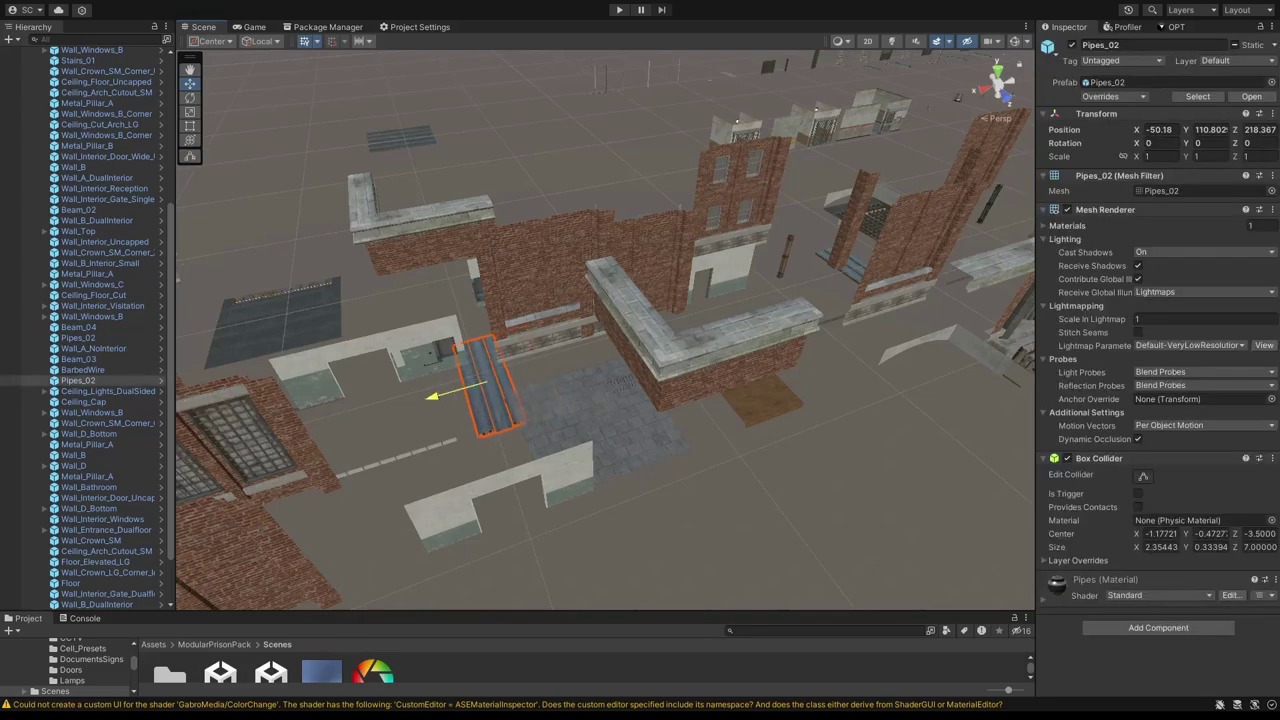
drag(432, 397, 427, 398)
right_drag(427, 398, 397, 382)
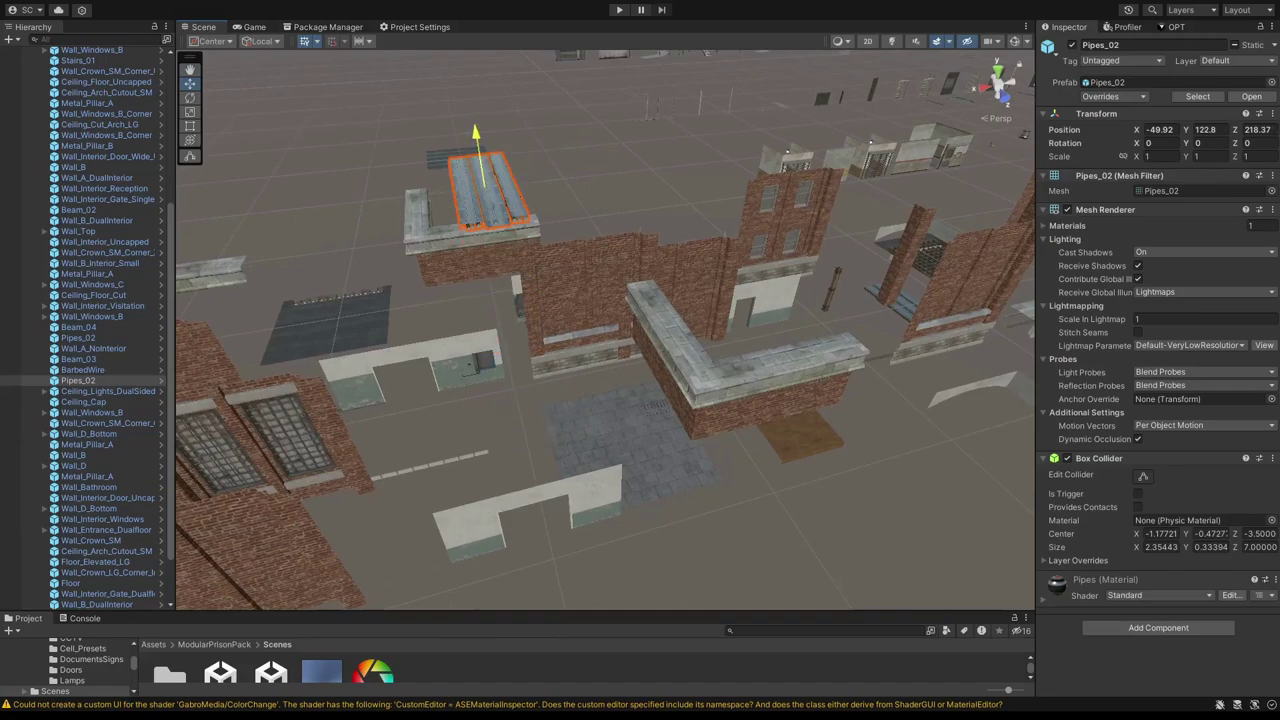
key(w)
right_drag(475, 135, 434, 76)
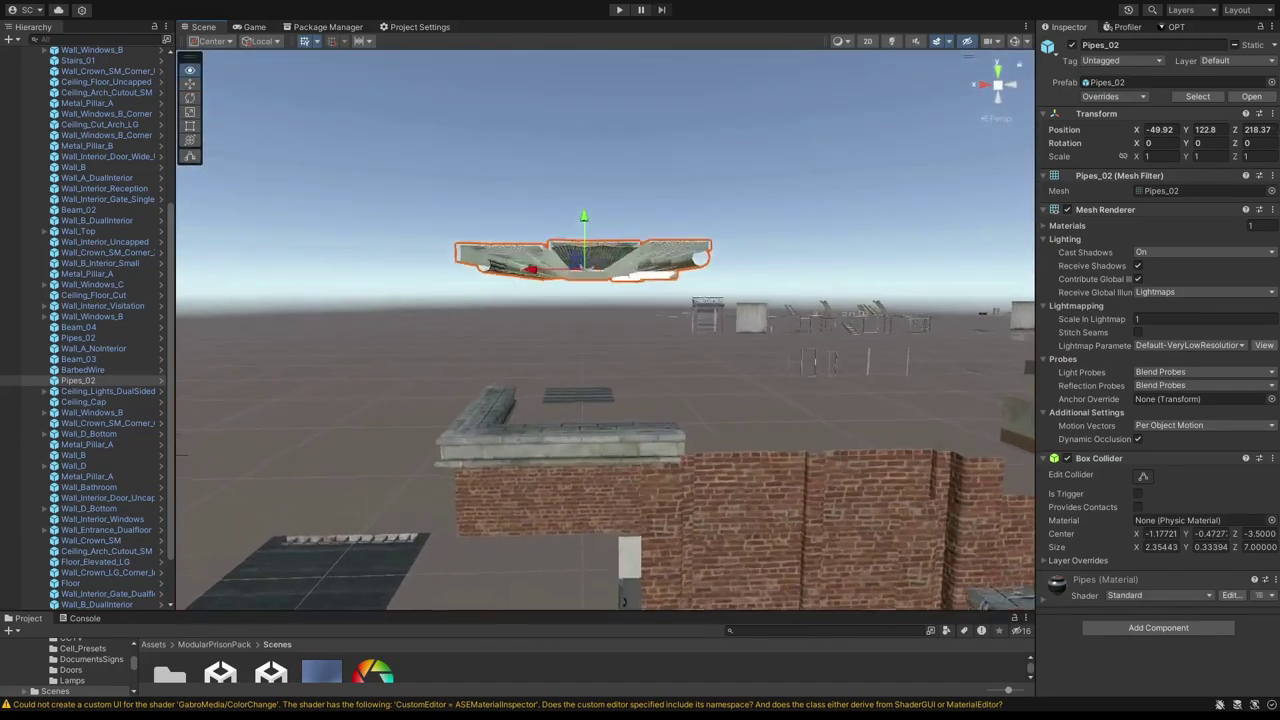
- Raise the Wall_D_Bottom brick wall at X -27.145 to Y 117.79
right_drag(585, 300, 462, 422)
key(d)
key(e)
key(a)
key(w)
click(486, 422)
key(s)
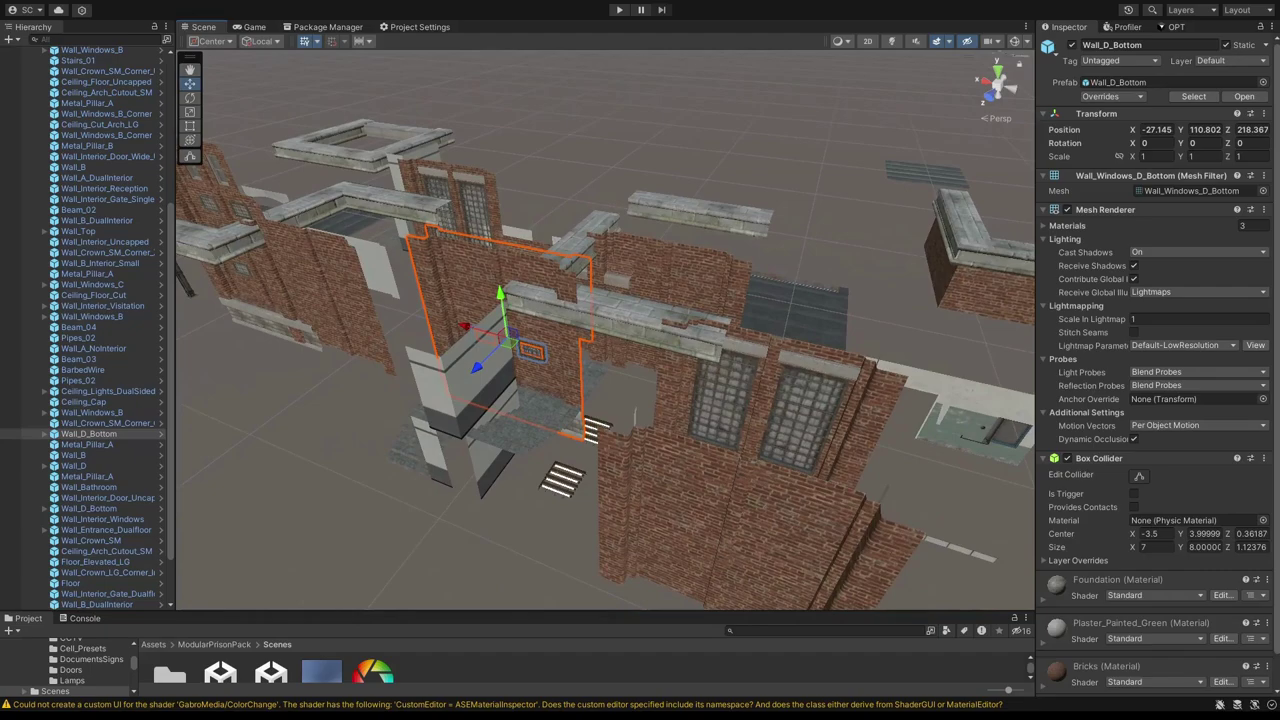
drag(493, 250, 478, 145)
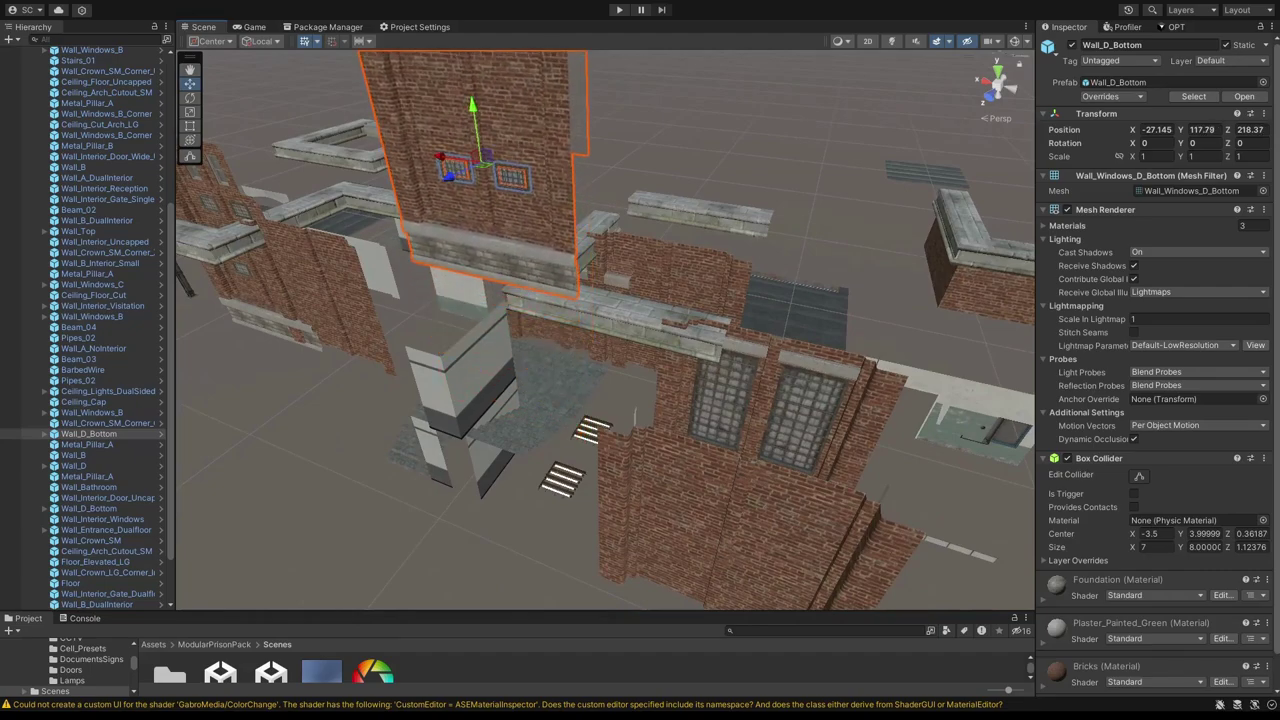
- Move the Wall_B module at X -17.145 to X -27.145 and Y 125.95, above the raised Wall_D_Bottom
click(331, 290)
key(a)
right_drag(331, 290, 308, 288)
key(s)
drag(455, 255, 450, 40)
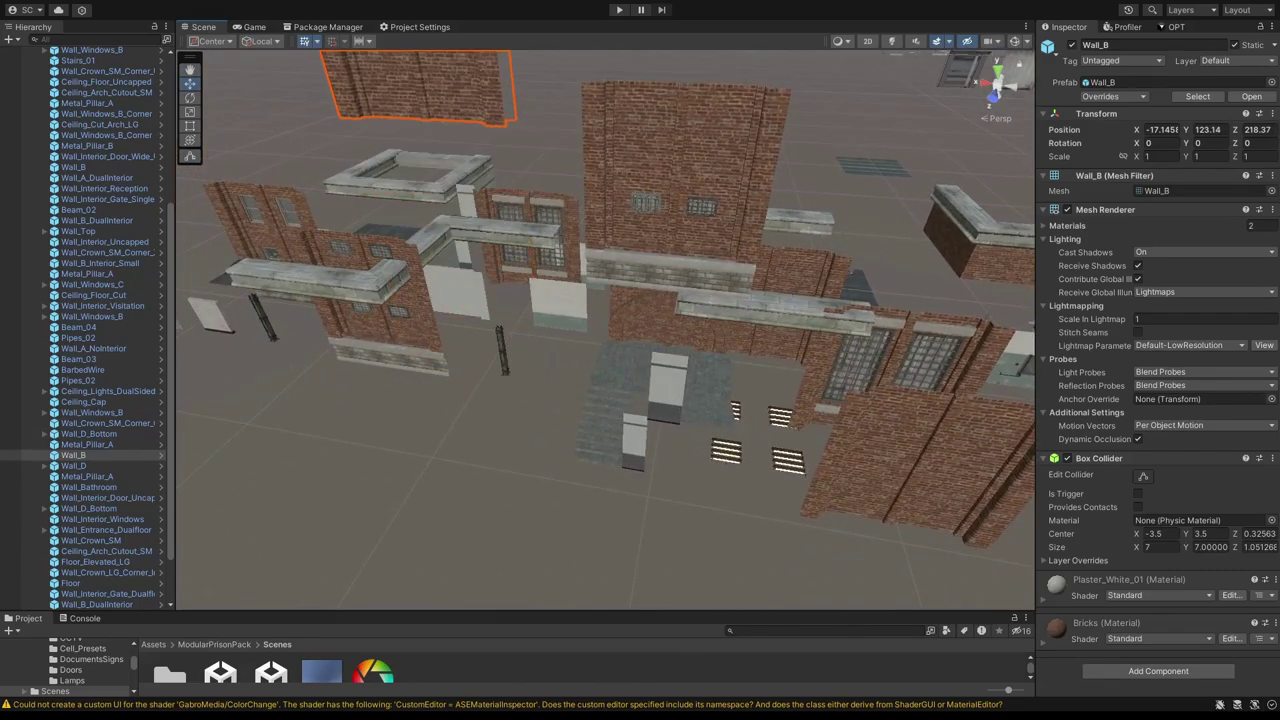
key(s)
right_drag(480, 320, 474, 255)
key(a)
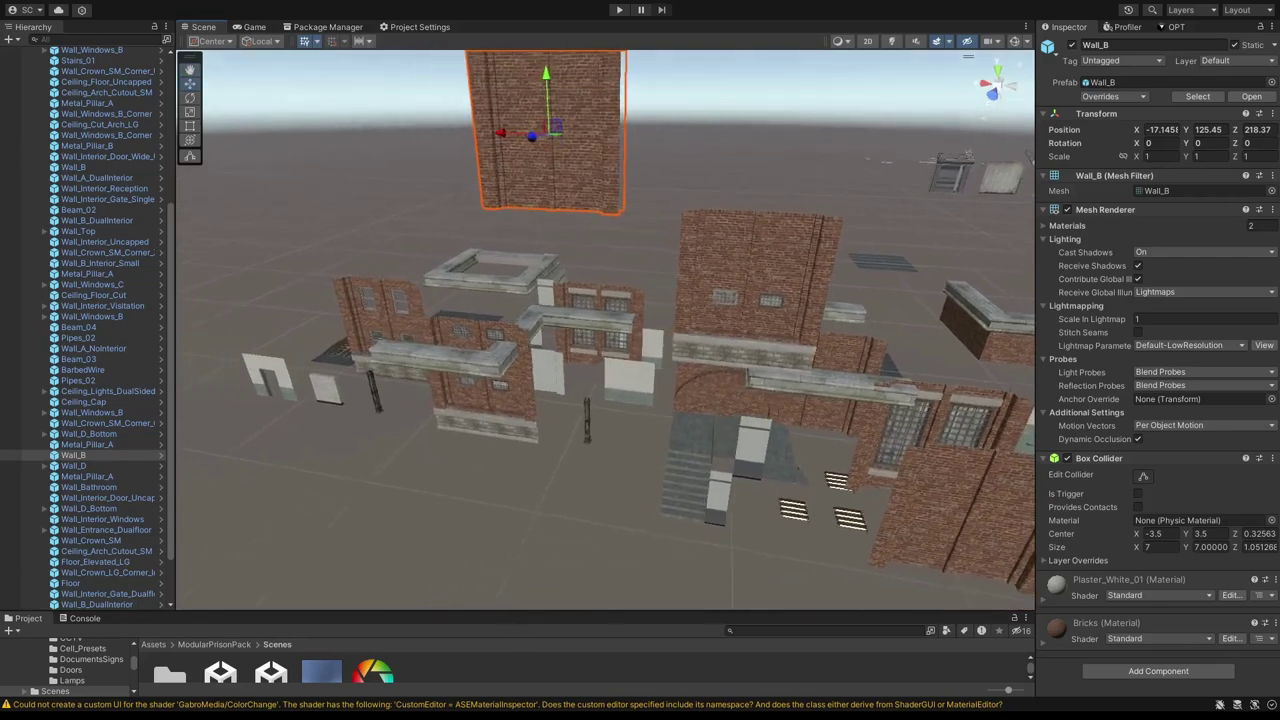
drag(511, 135, 599, 137)
drag(693, 138, 711, 138)
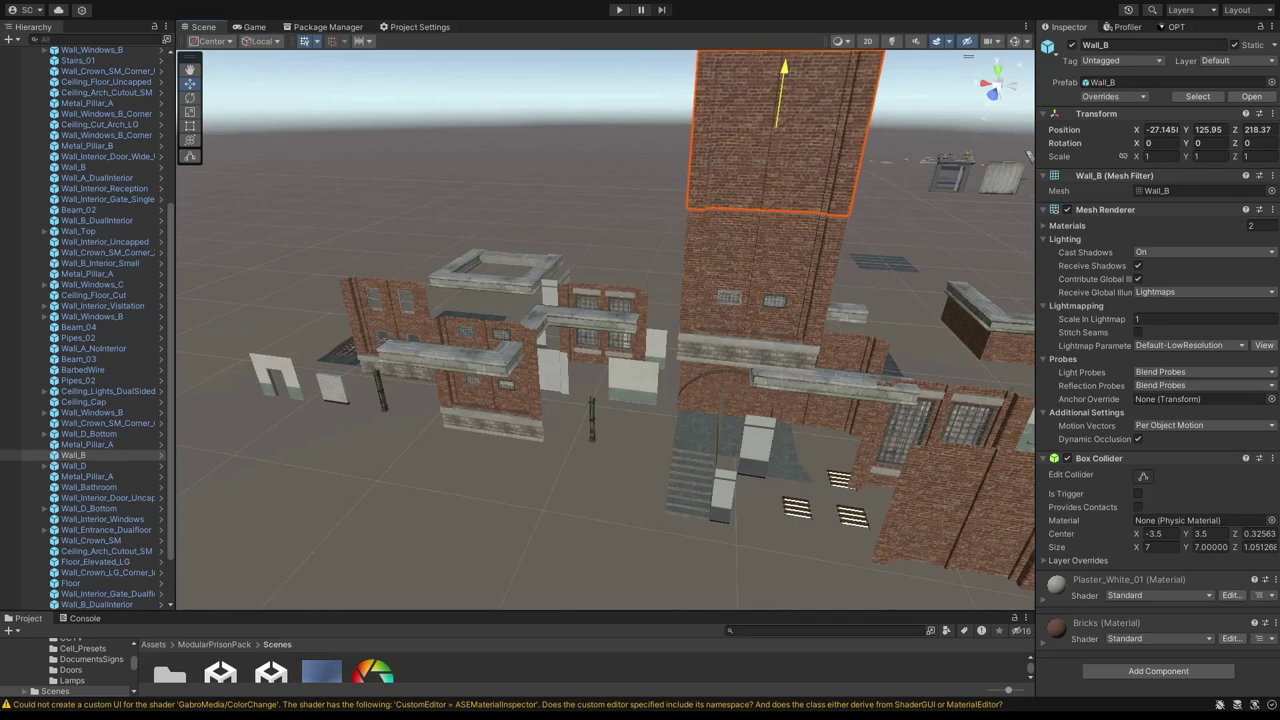
- Pull the Wall_Crown_SM_Corner_Z module at X -17.145 forward, away from the brick wall beneath it
key(w)
key(a)
right_drag(720, 133, 698, 178)
click(698, 178)
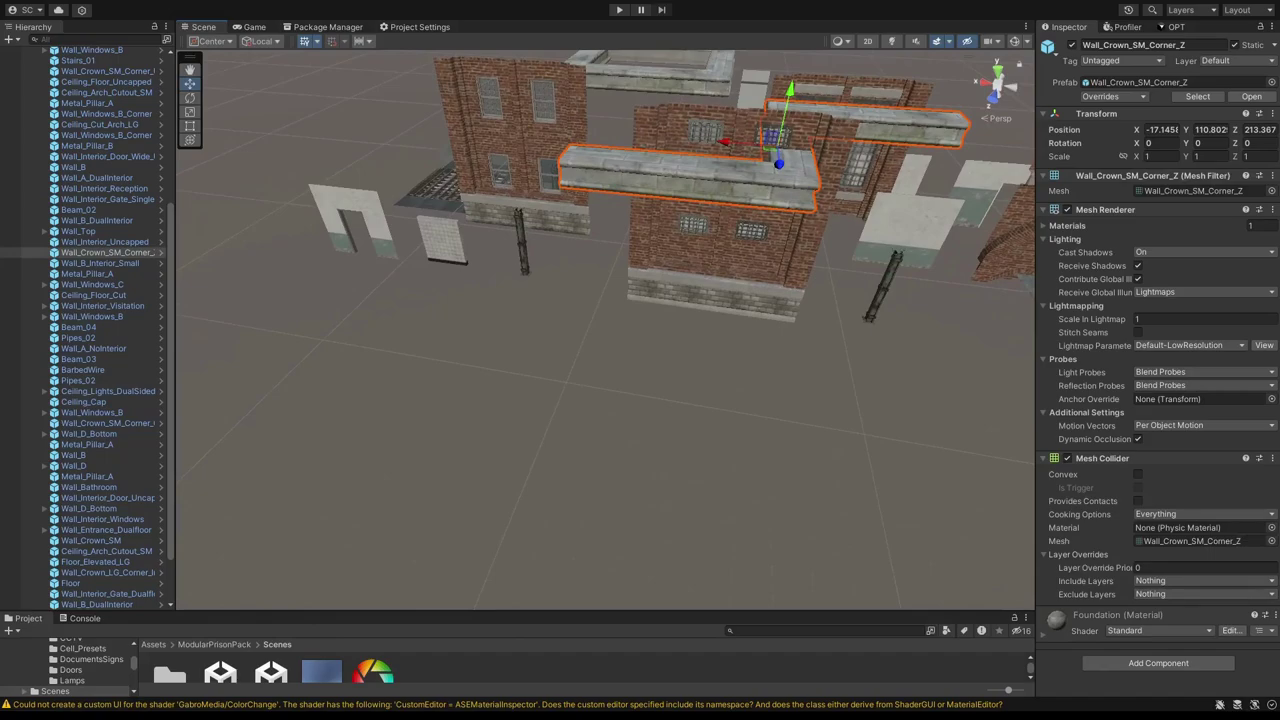
drag(785, 222, 795, 350)
- Examine the flat ceiling modules, selecting Ceiling_Floor_Uncapped and the adjoining Ceiling_Floor_Cut grid
right_drag(795, 350, 945, 150)
key(d)
key(s)
key(a)
right_drag(1017, 340, 500, 400)
key(w)
key(w)
click(728, 470)
key(w)
click(610, 375)
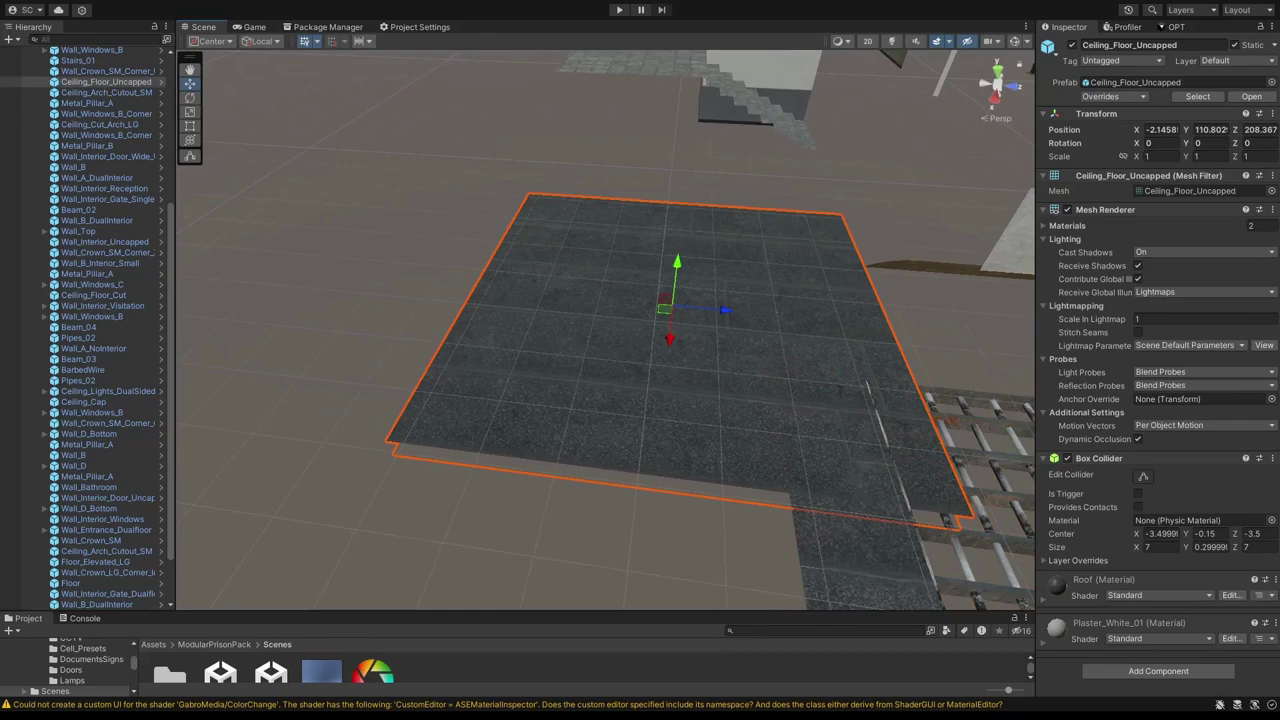
right_drag(610, 375, 695, 372)
key(a)
click(862, 432)
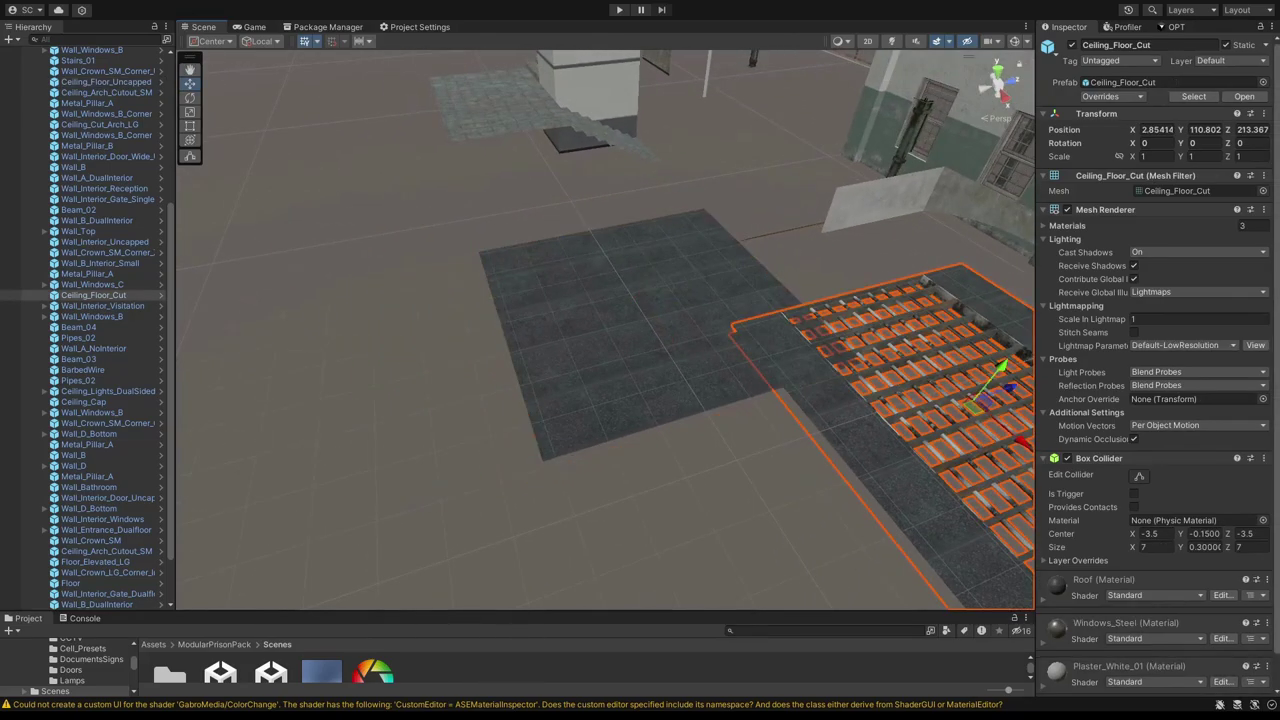
- Look over the interior sides of the wall modules, selecting the small Wall_Interior_Uncapped panel at X -22.145
right_drag(862, 432, 825, 510)
key(q)
key(e)
key(e)
right_drag(816, 380, 750, 376)
key(w)
click(915, 445)
right_drag(915, 445, 1032, 438)
key(w)
key(a)
click(549, 346)
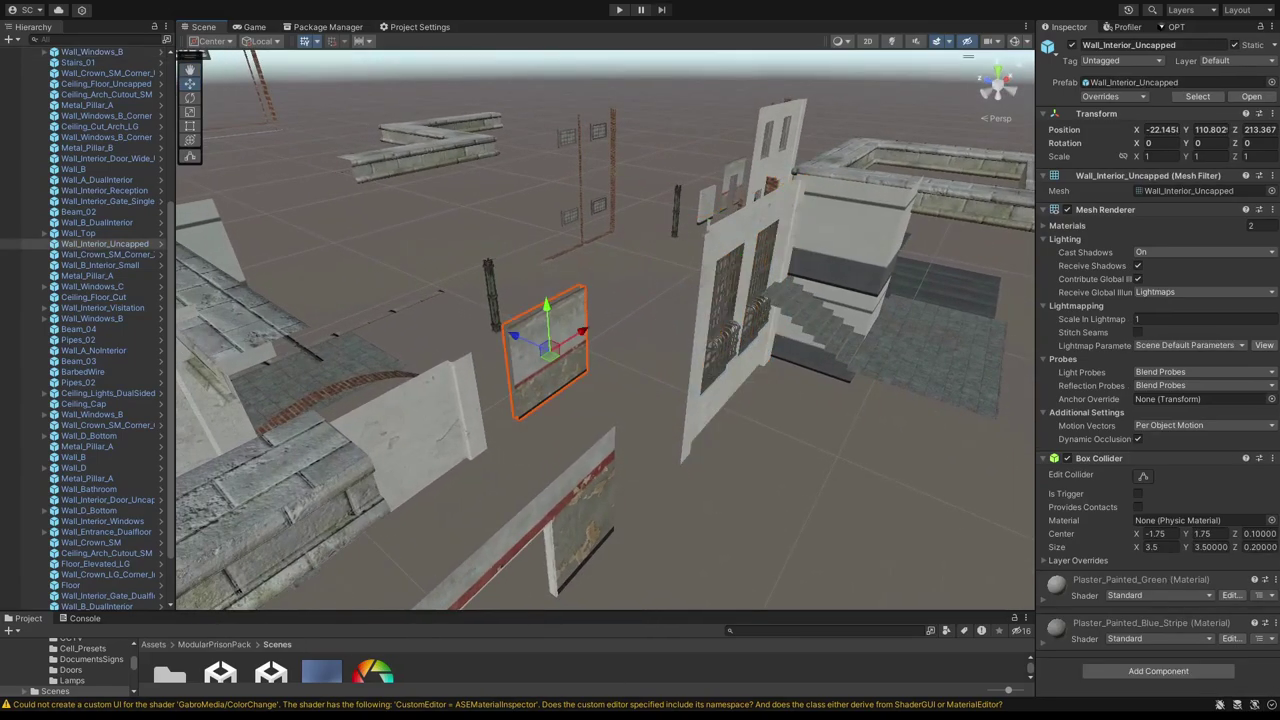
- Move the Wall_Top module at X -27.145 back to Z 250.58, clear of the interior gate wall
key(w)
right_drag(549, 346, 510, 375)
key(a)
key(a)
click(640, 290)
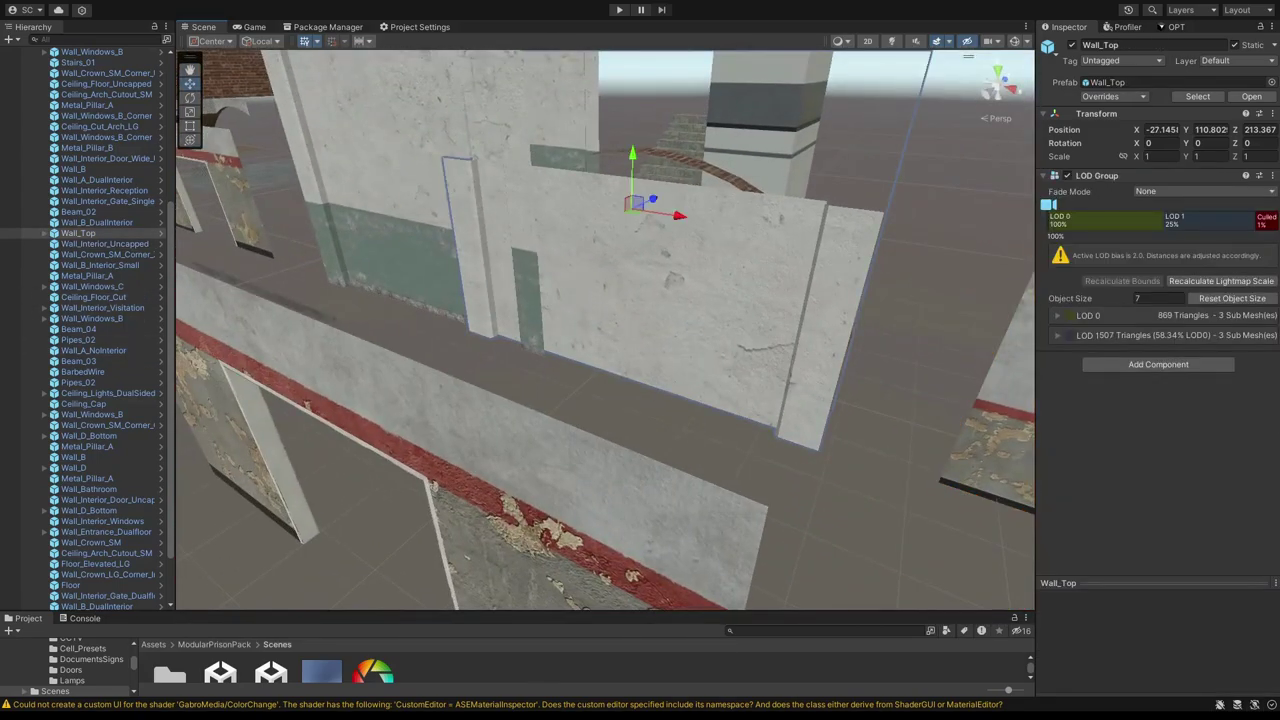
drag(645, 203, 772, 144)
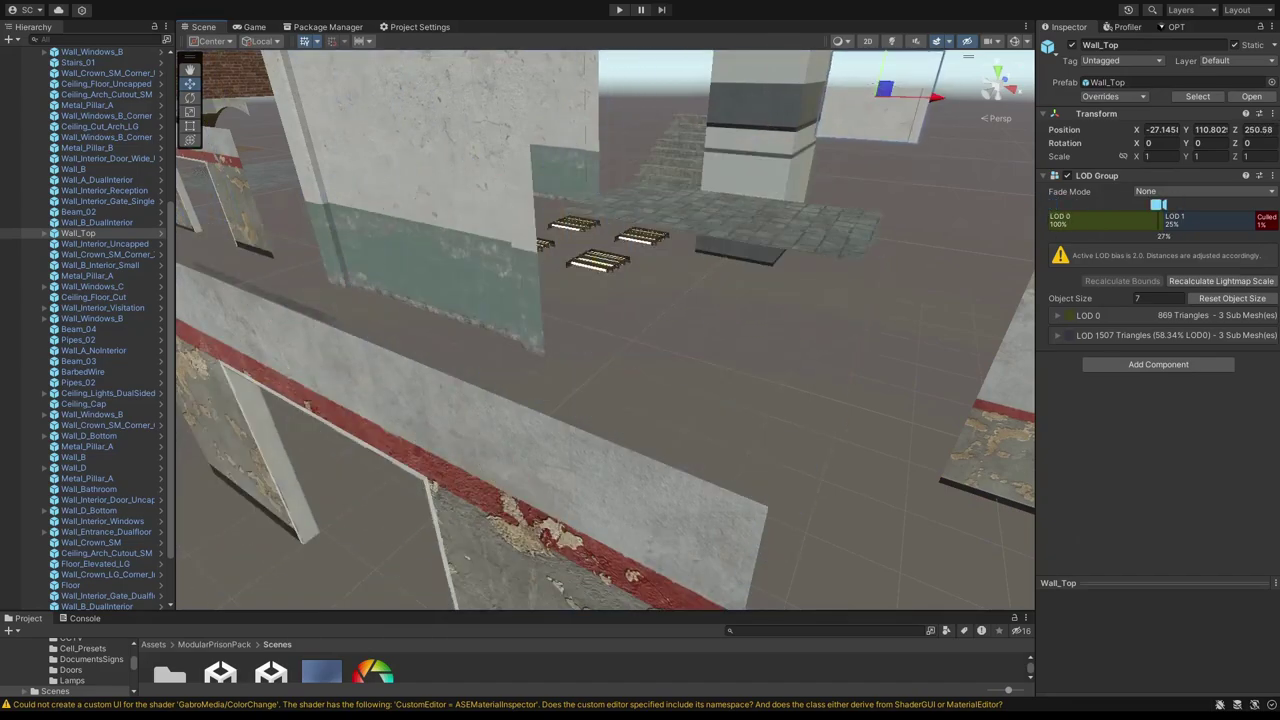
- Inspect the Wall_Interior_Gate_Singlefloor module at X -27.145 and the Wall_Interior_Uncapped panel beside it
key(s)
right_drag(640, 290, 645, 340)
click(645, 335)
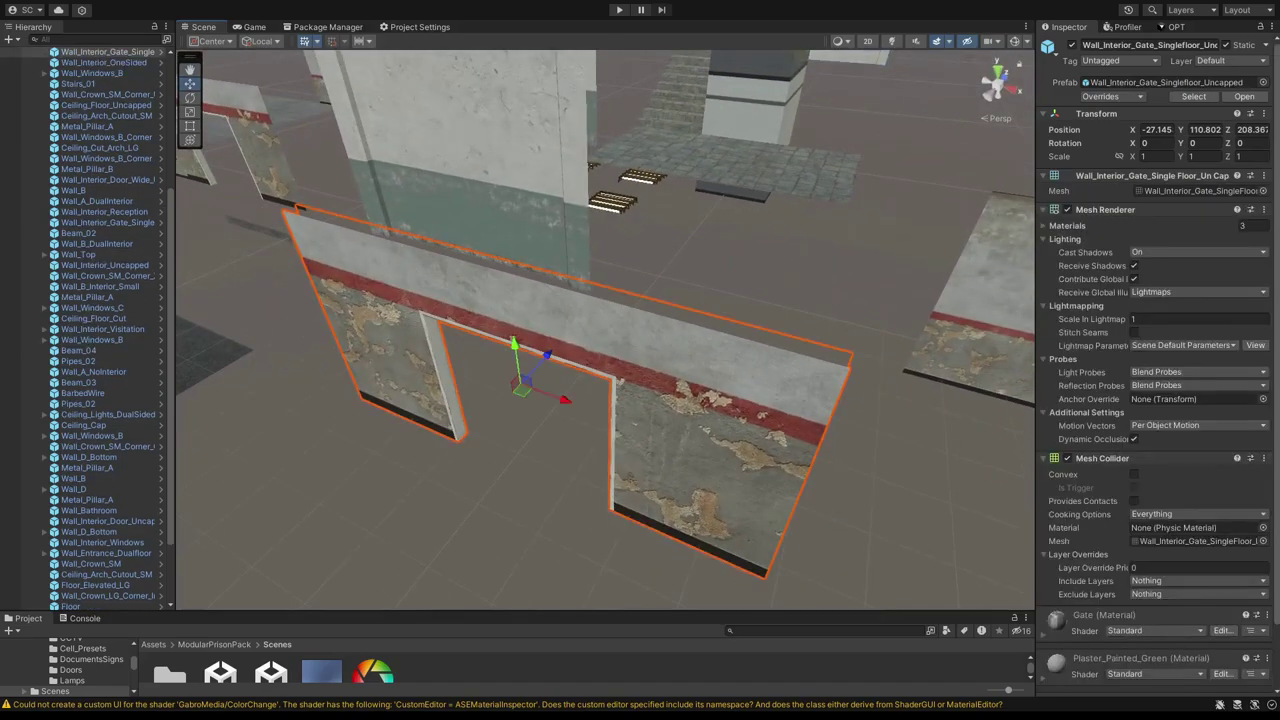
click(982, 285)
right_drag(982, 285, 918, 228)
key(s)
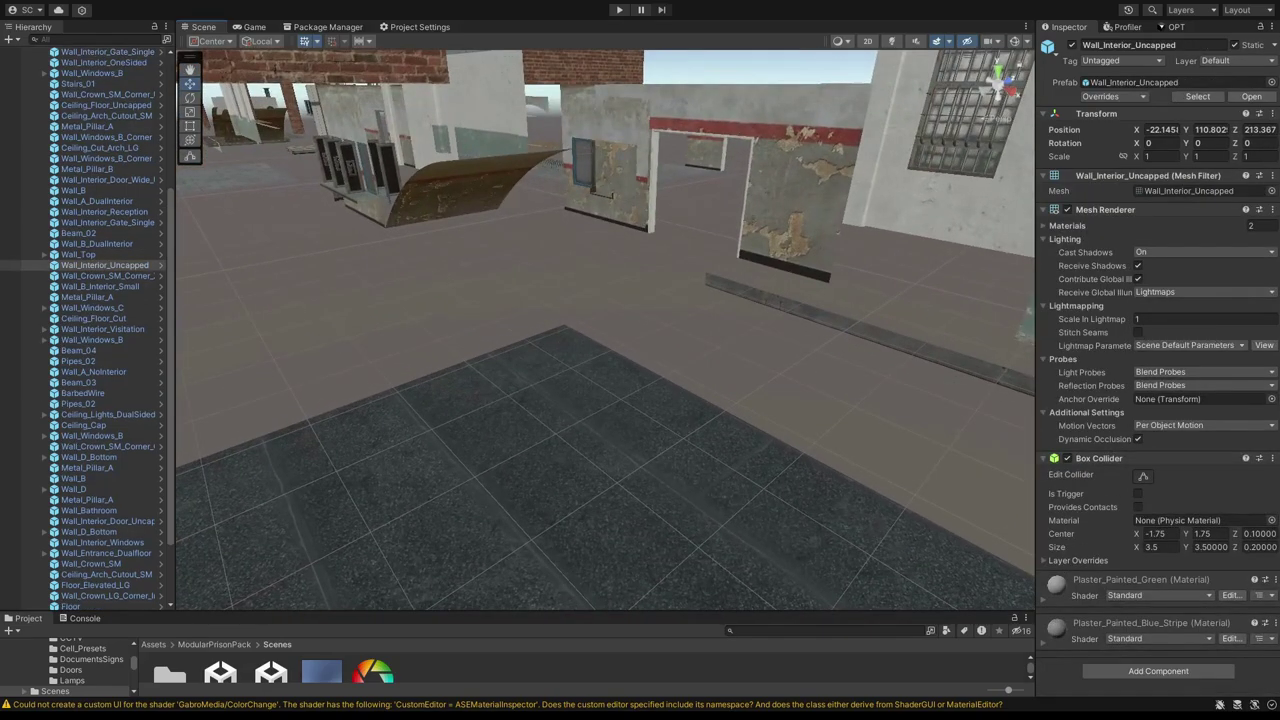
- Shift the other Wall_Interior_Gate_Singlefloor module, near the reception wall, to X -42.13
click(860, 268)
click(798, 205)
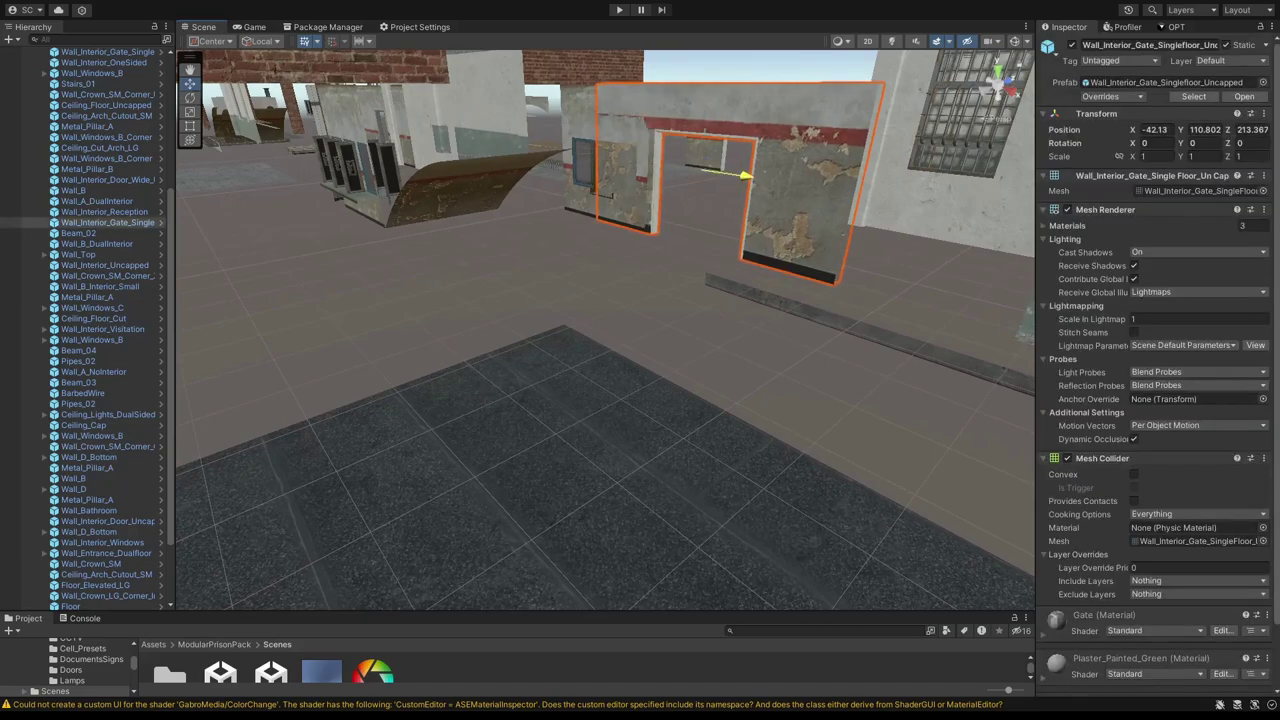
click(604, 172)
- Examine the visitation wall with its booths and stools, selecting the interior Pillar beside it
key(w)
right_drag(604, 172, 300, 275)
key(d)
key(w)
right_drag(420, 275, 685, 267)
click(560, 250)
key(s)
click(766, 262)
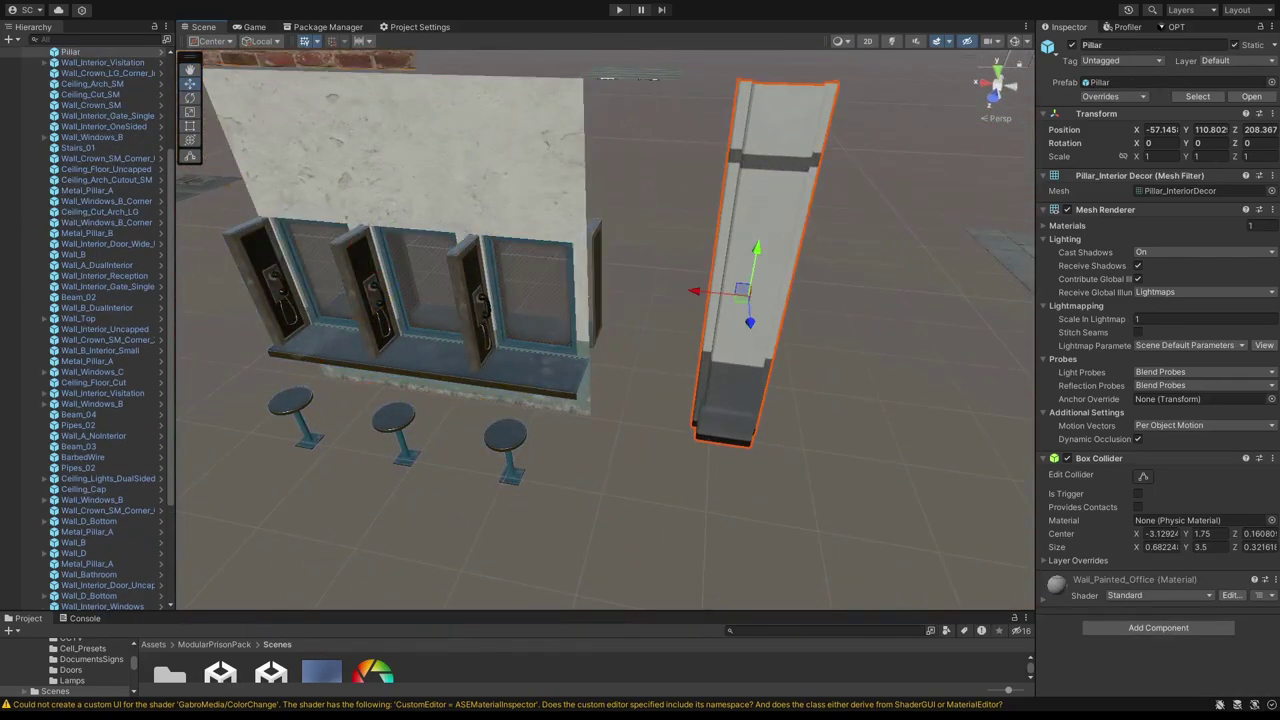
- Move the Wall_B module at X -57.145 out to Z 232.47 and shift the Floor tile clear of the BarbedWire coil
key(d)
right_drag(766, 262, 240, 285)
key(d)
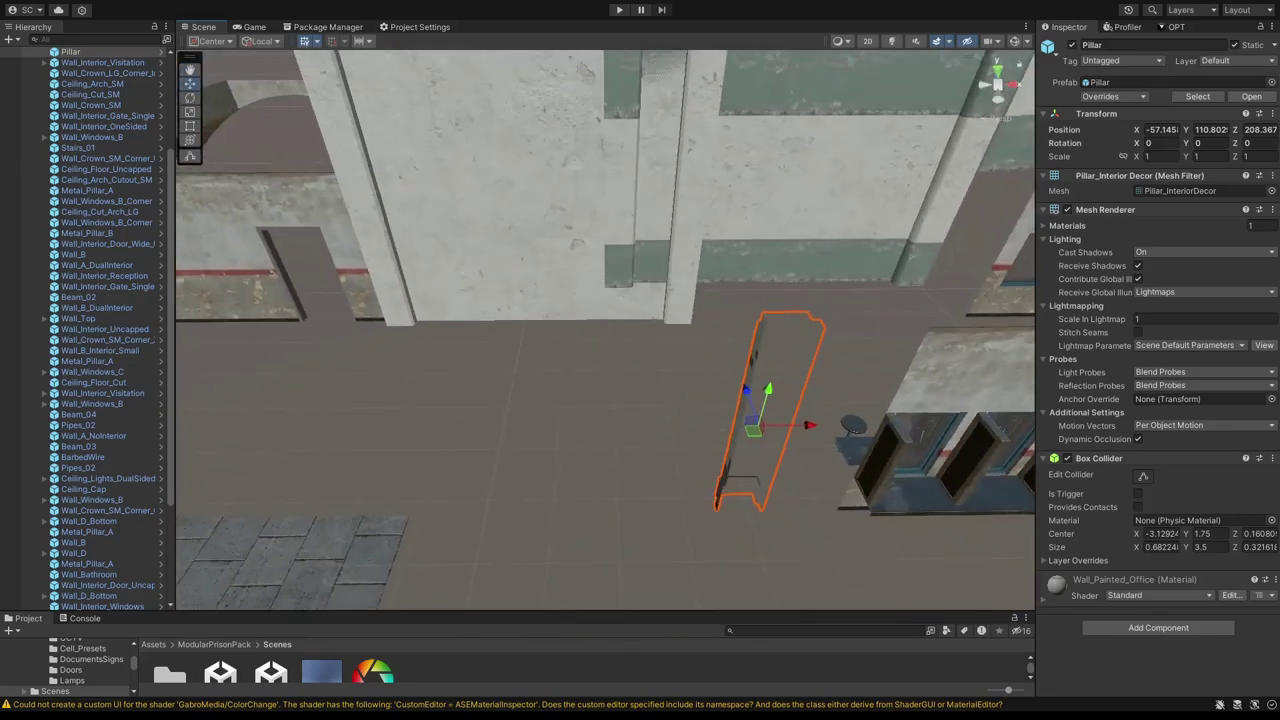
key(a)
right_drag(520, 300, 805, 325)
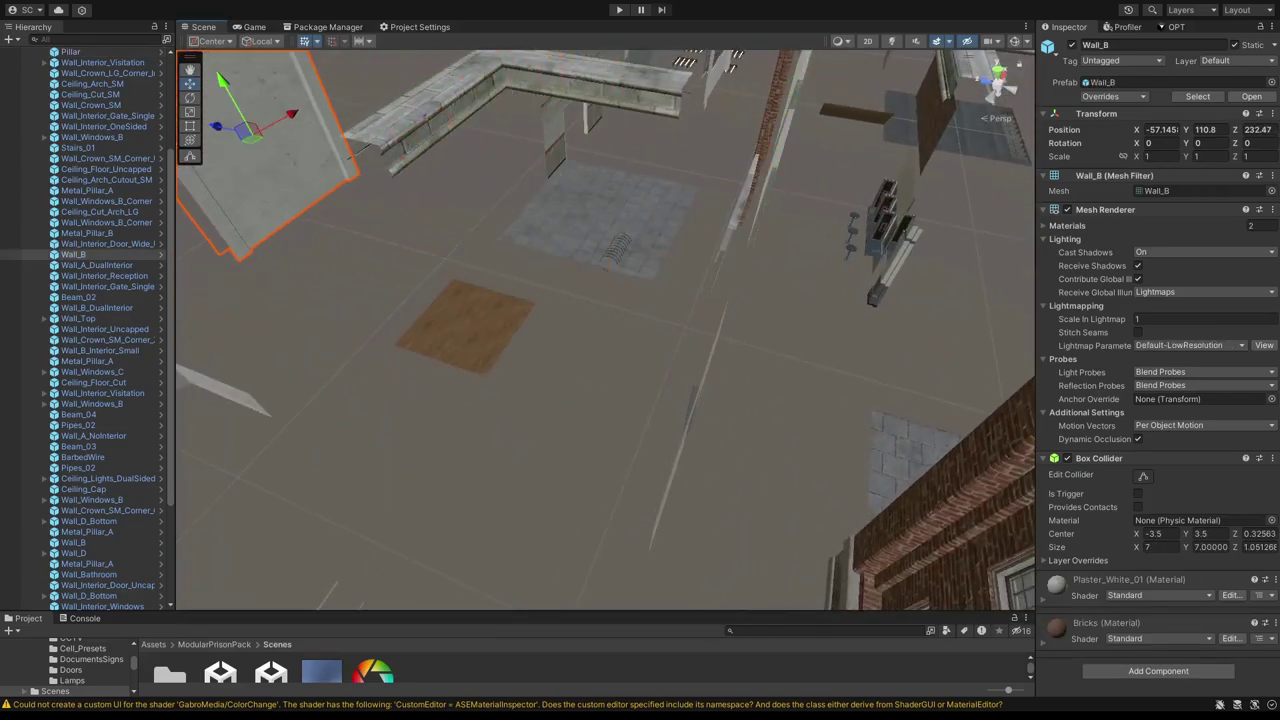
click(600, 218)
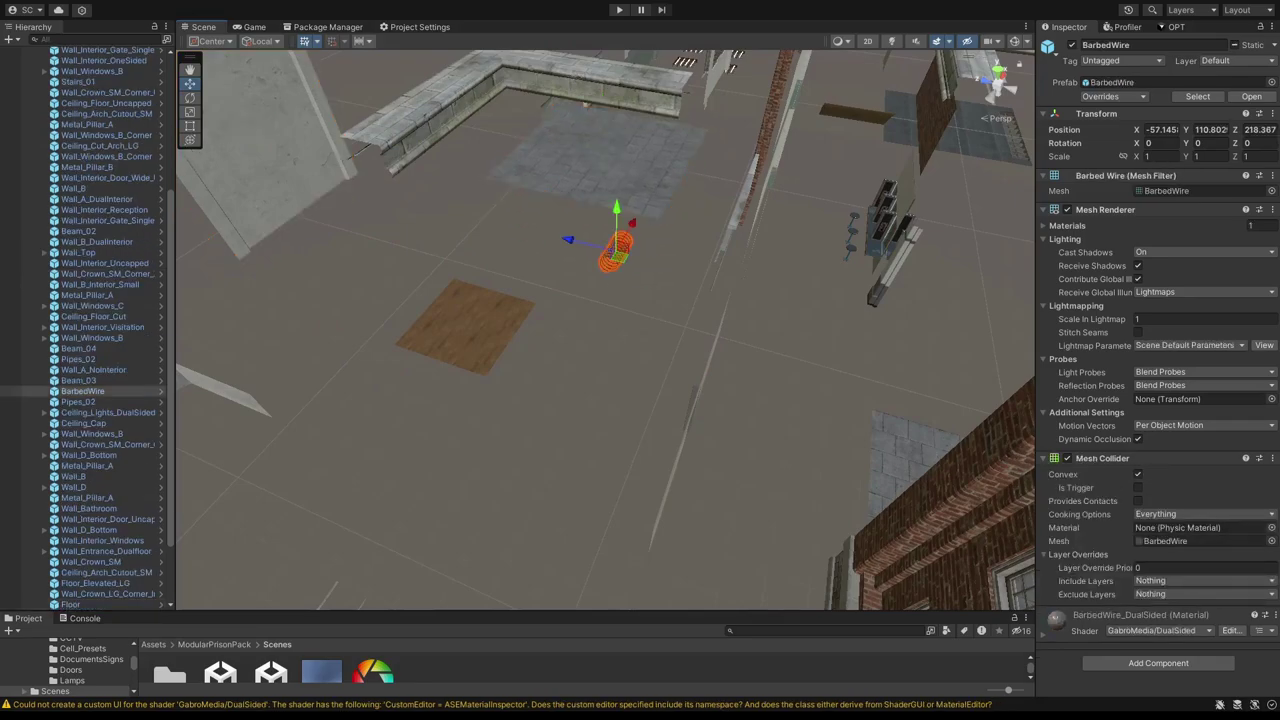
- Survey the exterior wall rows from above, selecting the Wall_Entrance_Dualfloor module at X -77.145
key(w)
right_drag(615, 252, 200, 66)
key(e)
key(w)
right_drag(605, 330, 638, 442)
key(s)
click(762, 368)
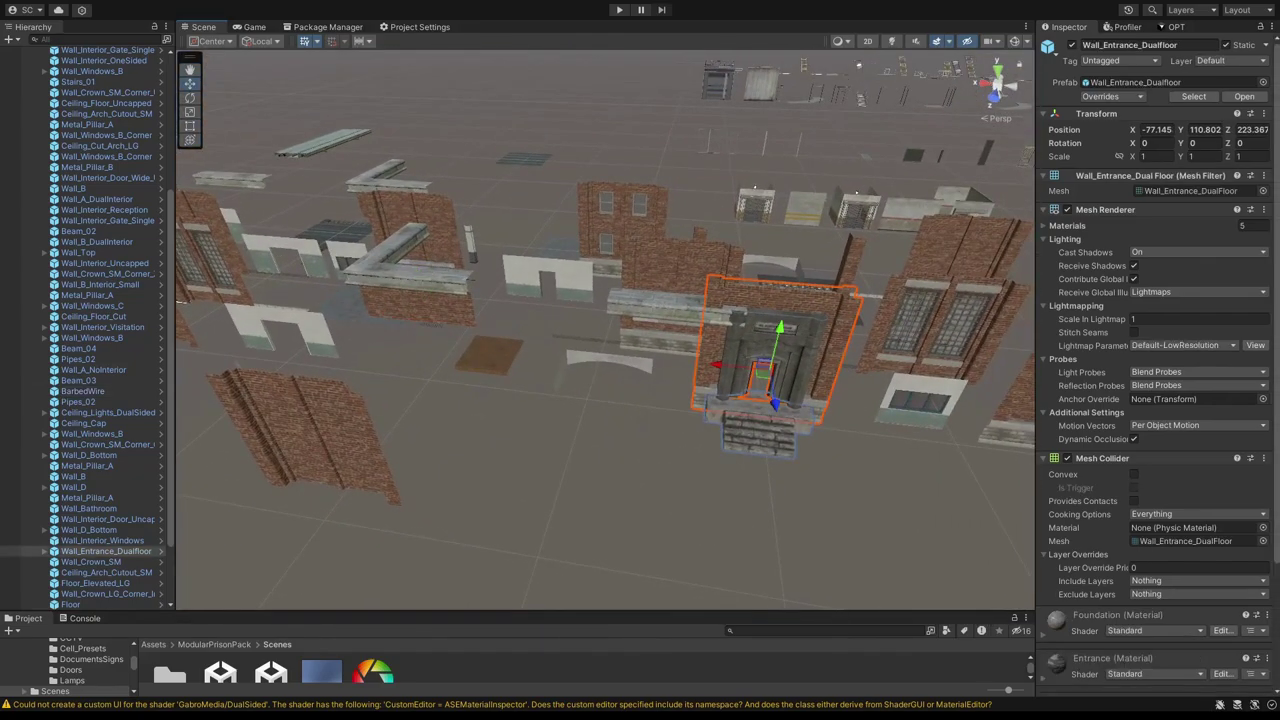
- Inspect the modules behind the entrance wall, selecting the Ceiling_Arch_Cutout_SM above the ceiling grid
click(852, 262)
key(d)
right_drag(852, 262, 575, 292)
key(w)
click(732, 264)
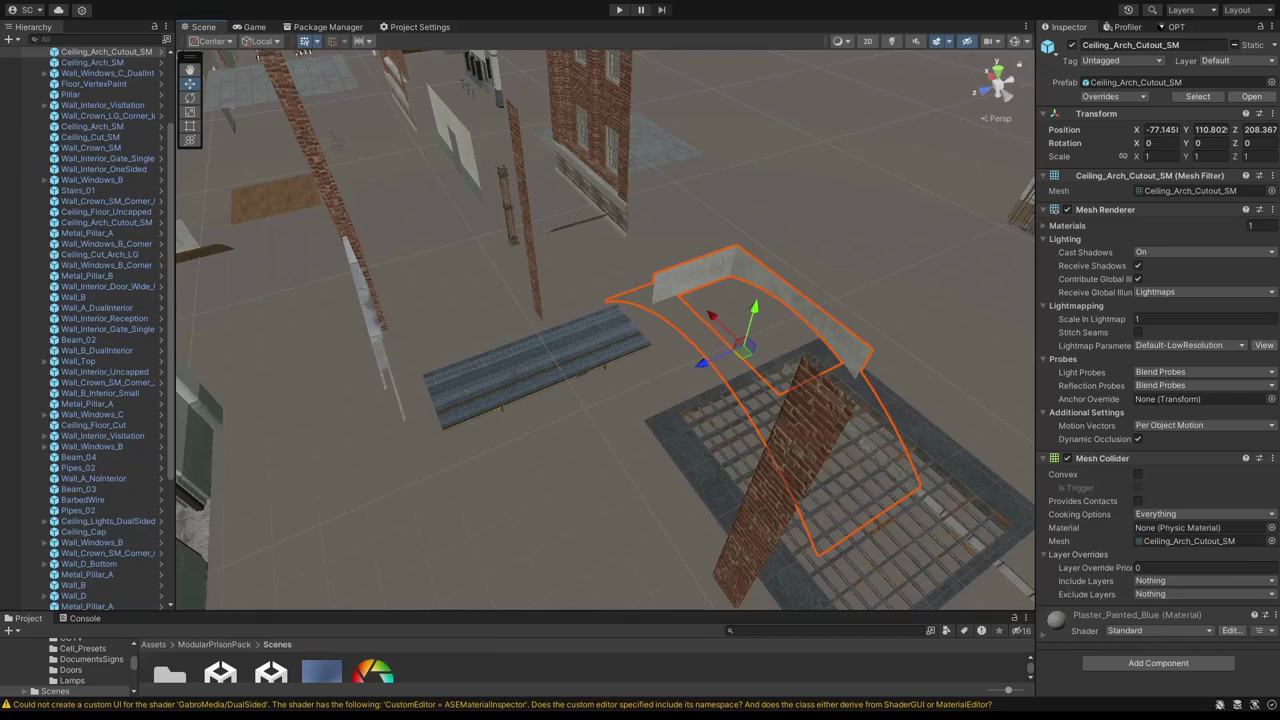
right_drag(732, 264, 920, 268)
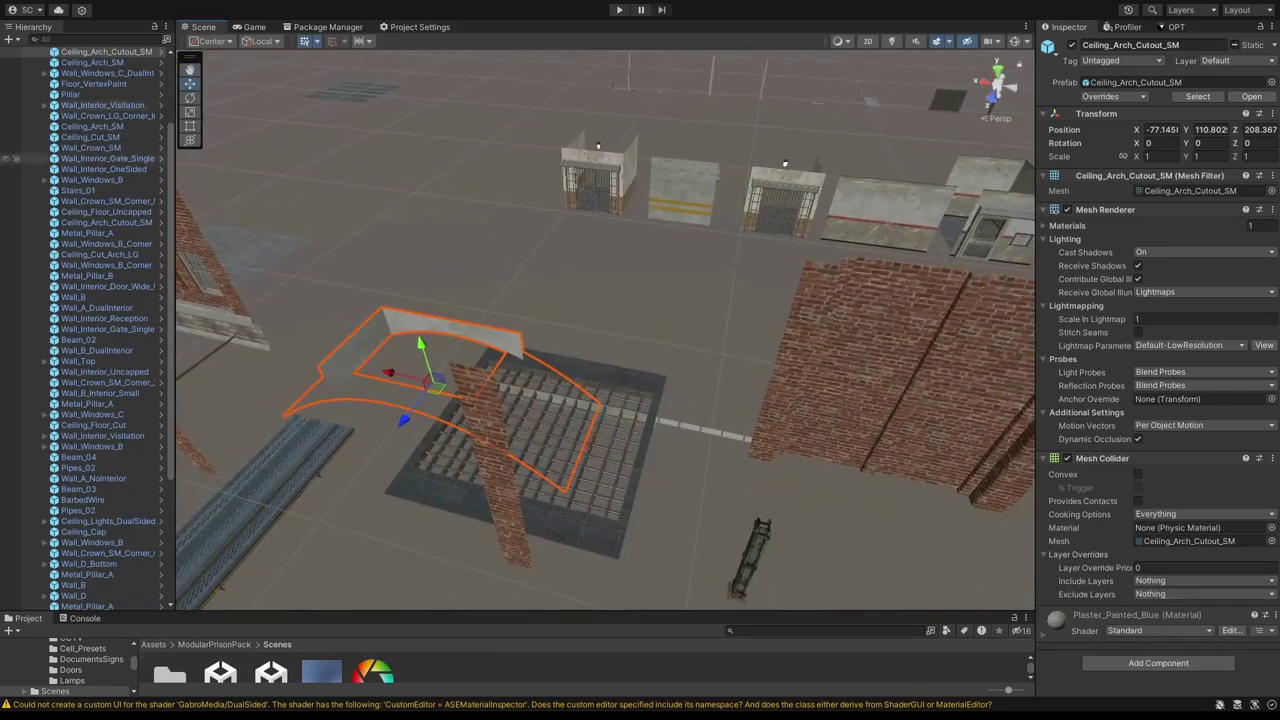
- Collapse the Modules group in the hierarchy and focus the scene view on the Ledges group
scroll(95, 158, up, 3)
click(35, 116)
double_click(66, 105)
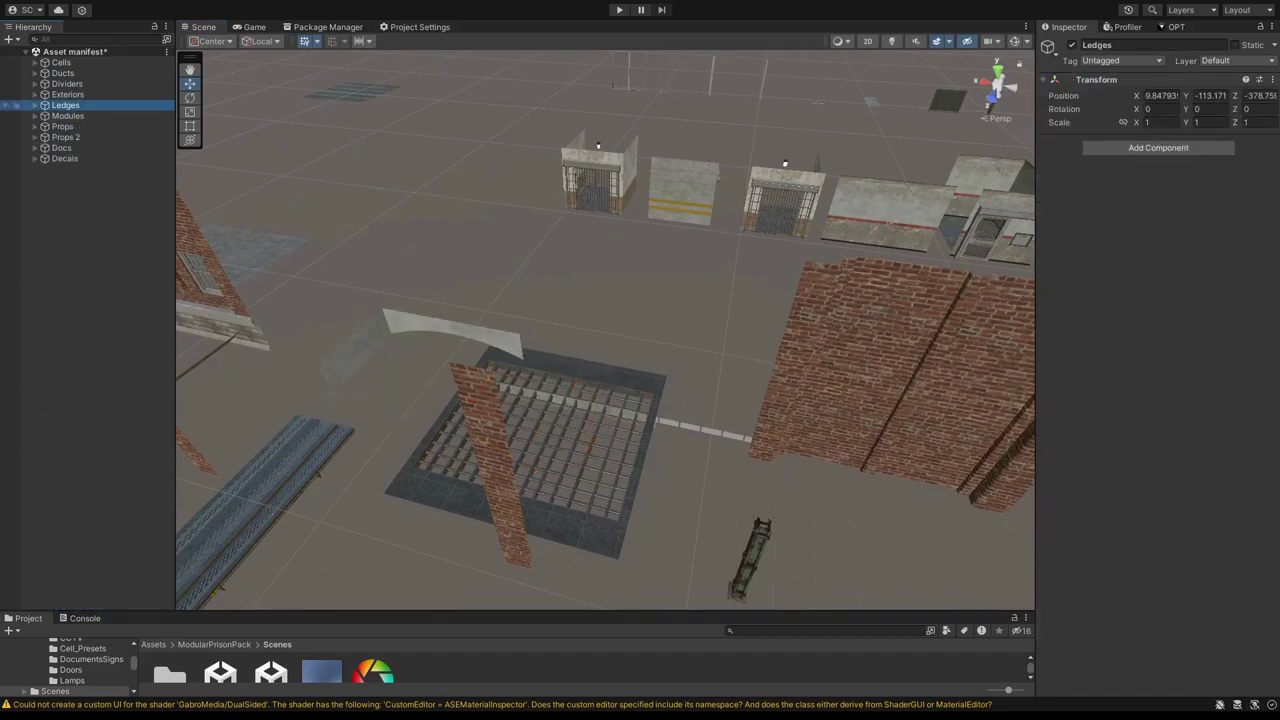
key(w)
mouse_move(605, 330)
right_down()
mouse_move(605, 342)
mouse_move(614, 332)
right_up()
key(w)
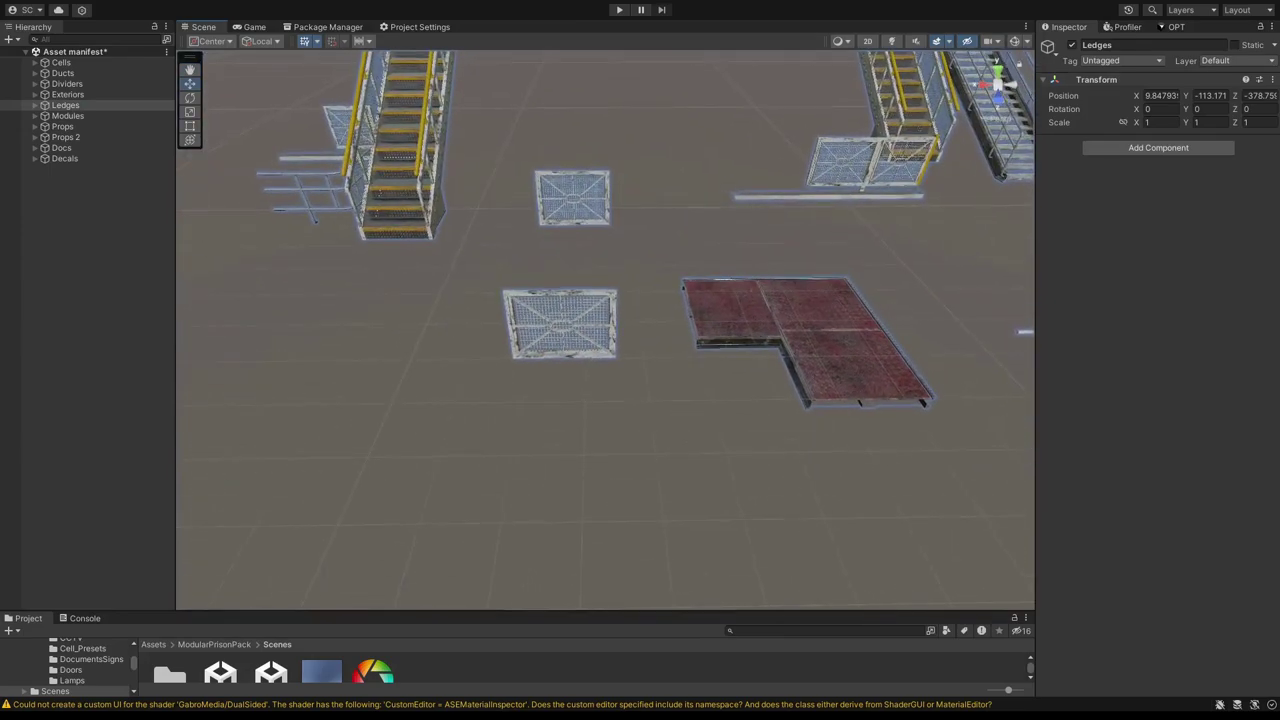
- Review the ledges and railings, selecting Ledge_03_Corner_Inner and the curved Rails_03_Corner_Outer
click(822, 335)
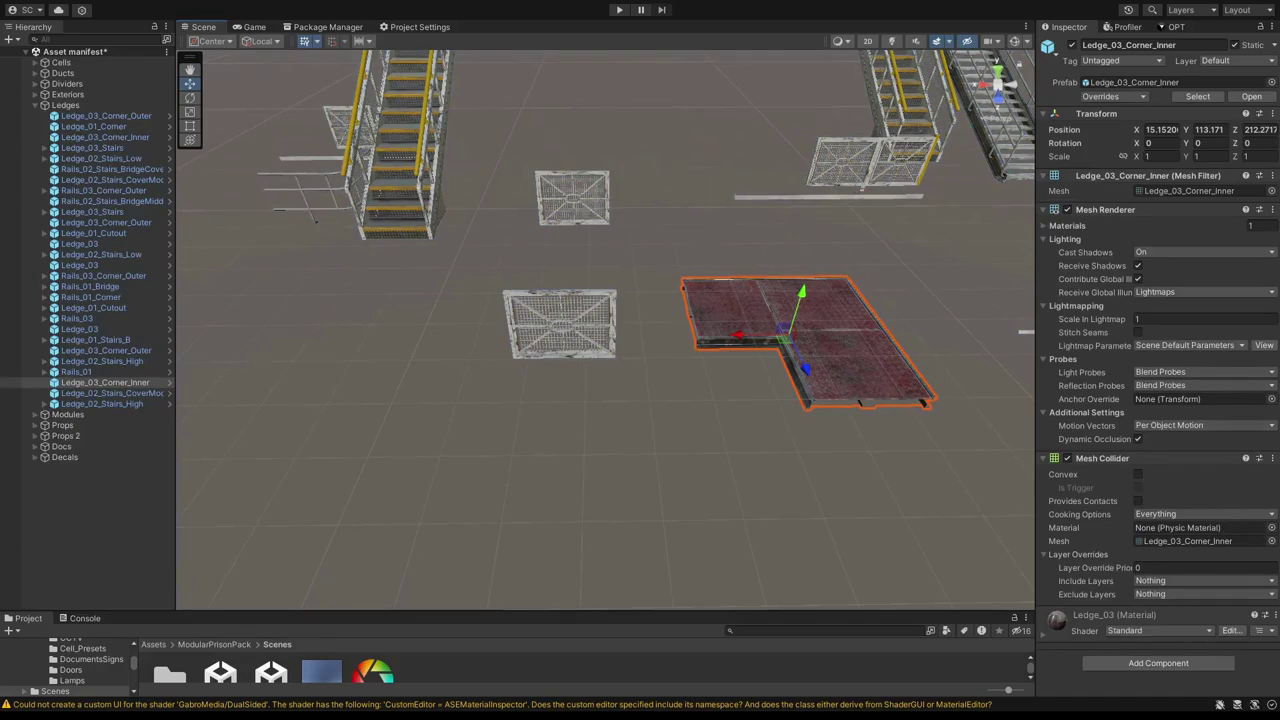
right_drag(850, 165, 465, 162)
key(s)
click(690, 168)
key(w)
key(a)
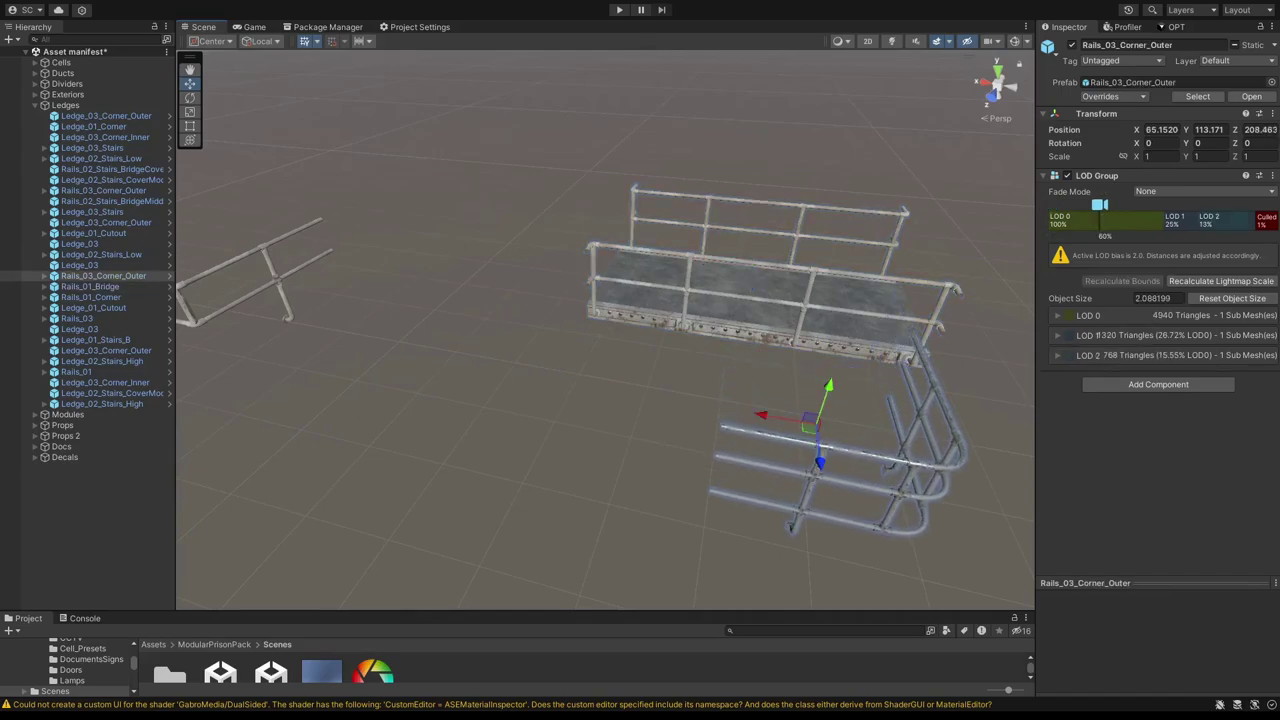
- Shift the Rails_01_Corner railing to X 75.11 and select the neighbouring Ledge_01_Cutout
key(s)
right_drag(605, 330, 618, 326)
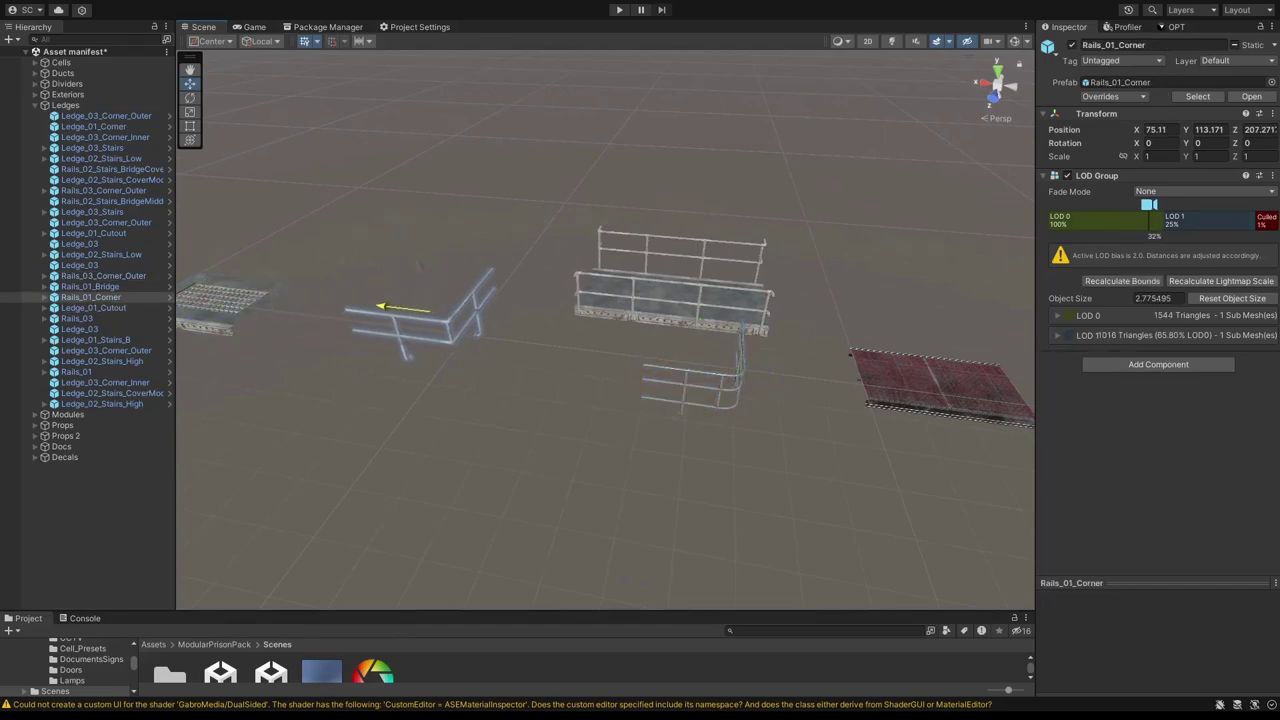
key(s)
right_drag(605, 330, 630, 330)
key(d)
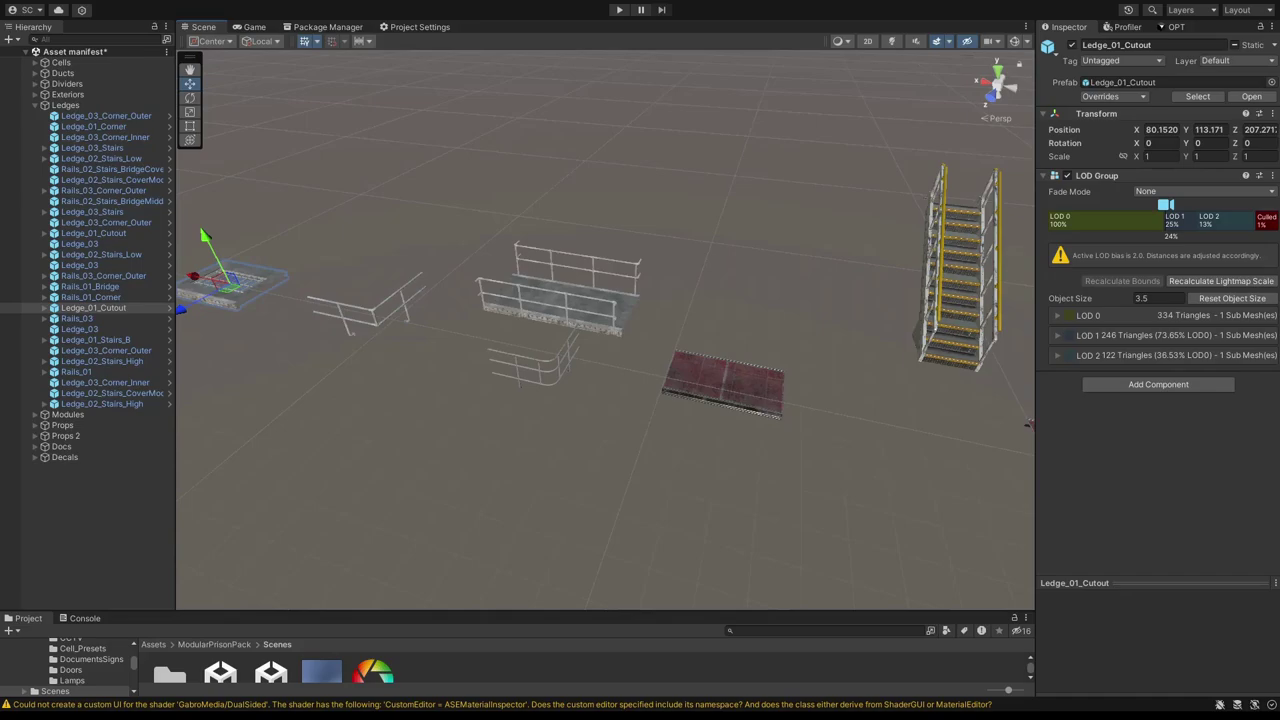
- Inspect the small ledges and railings around the grated ledge, selecting Rails_03 and then Ledge_01_Cutout
key(a)
right_drag(605, 330, 632, 328)
key(w)
click(430, 285)
click(500, 390)
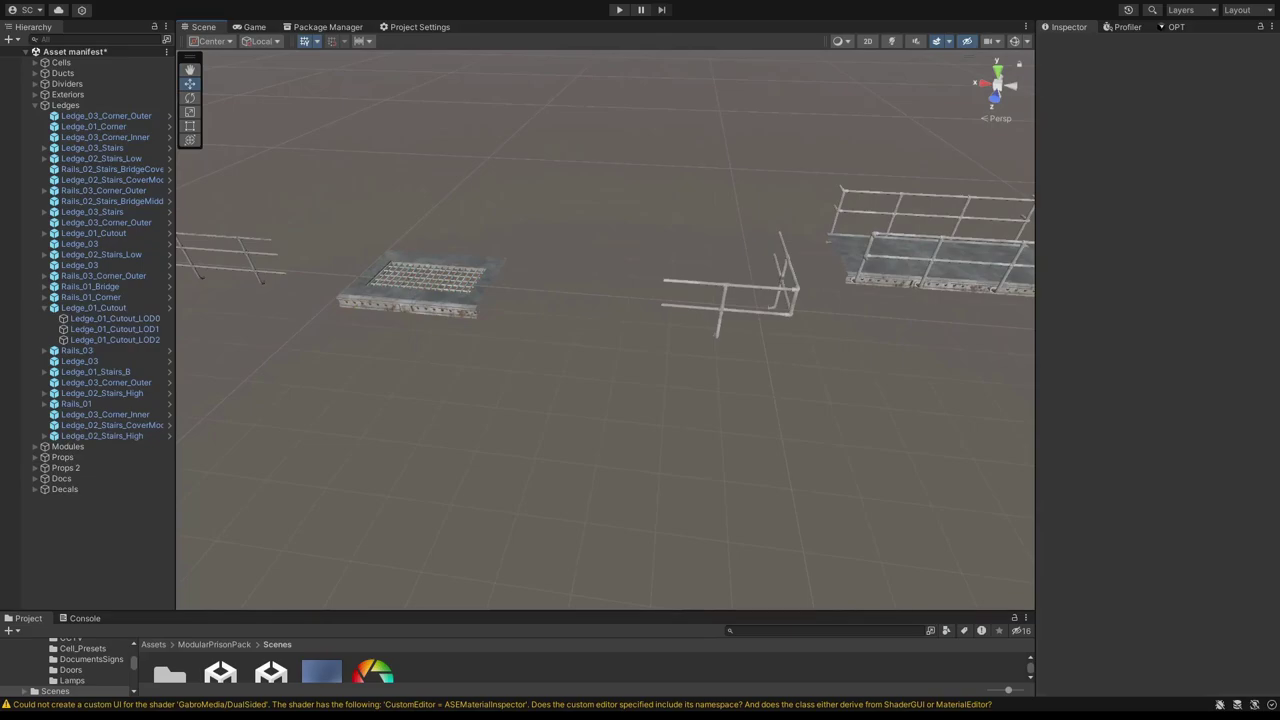
click(250, 258)
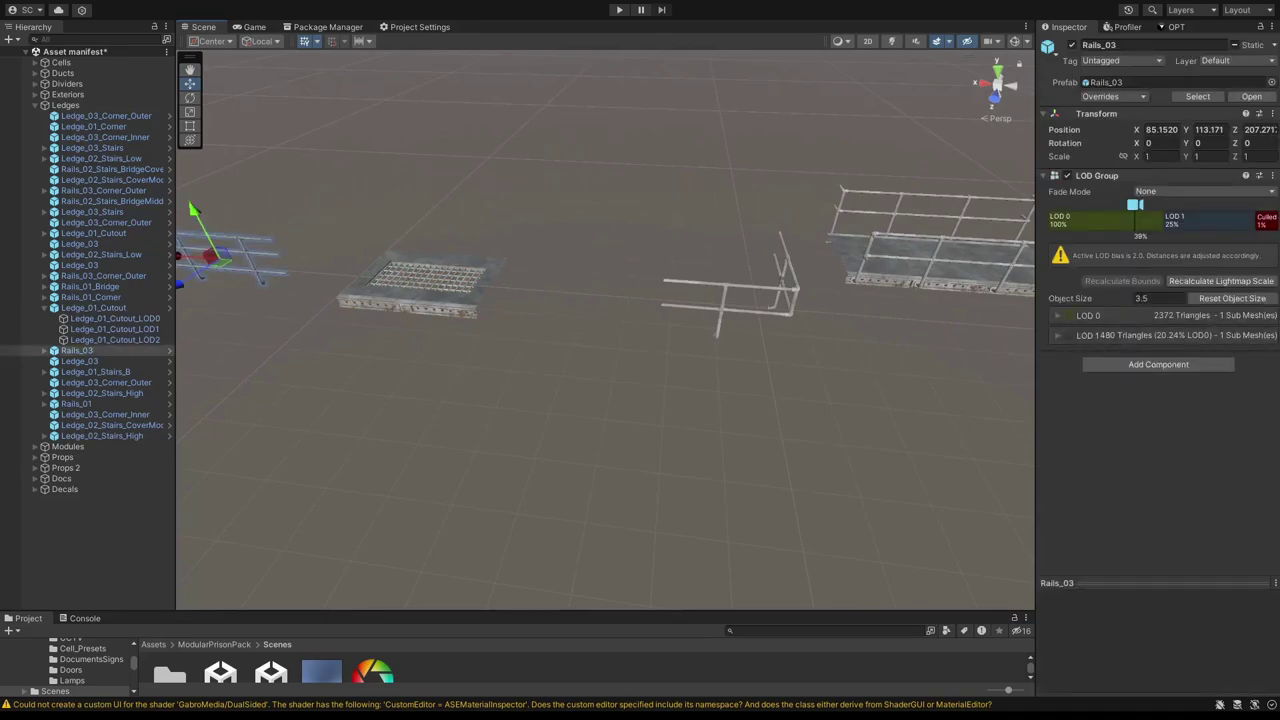
right_drag(250, 258, 206, 262)
key(a)
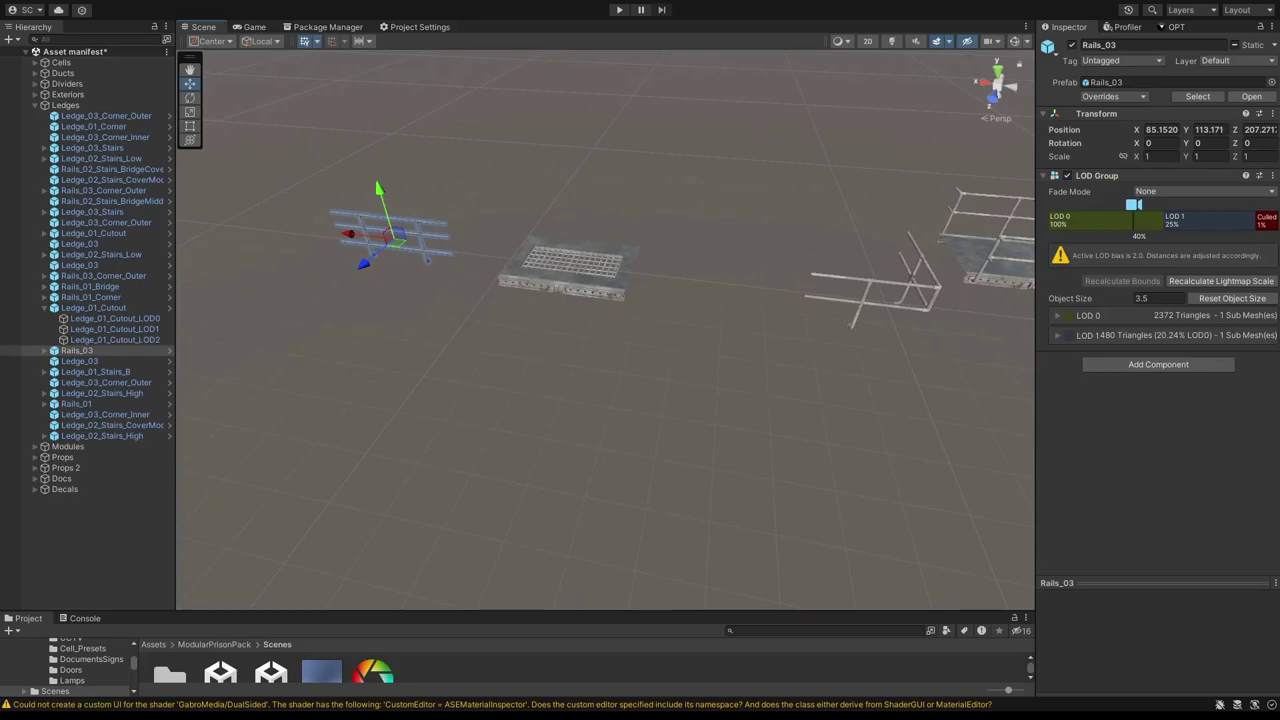
key(d)
mouse_move(535, 268)
right_down()
mouse_move(570, 280)
mouse_move(560, 270)
right_up()
key(w)
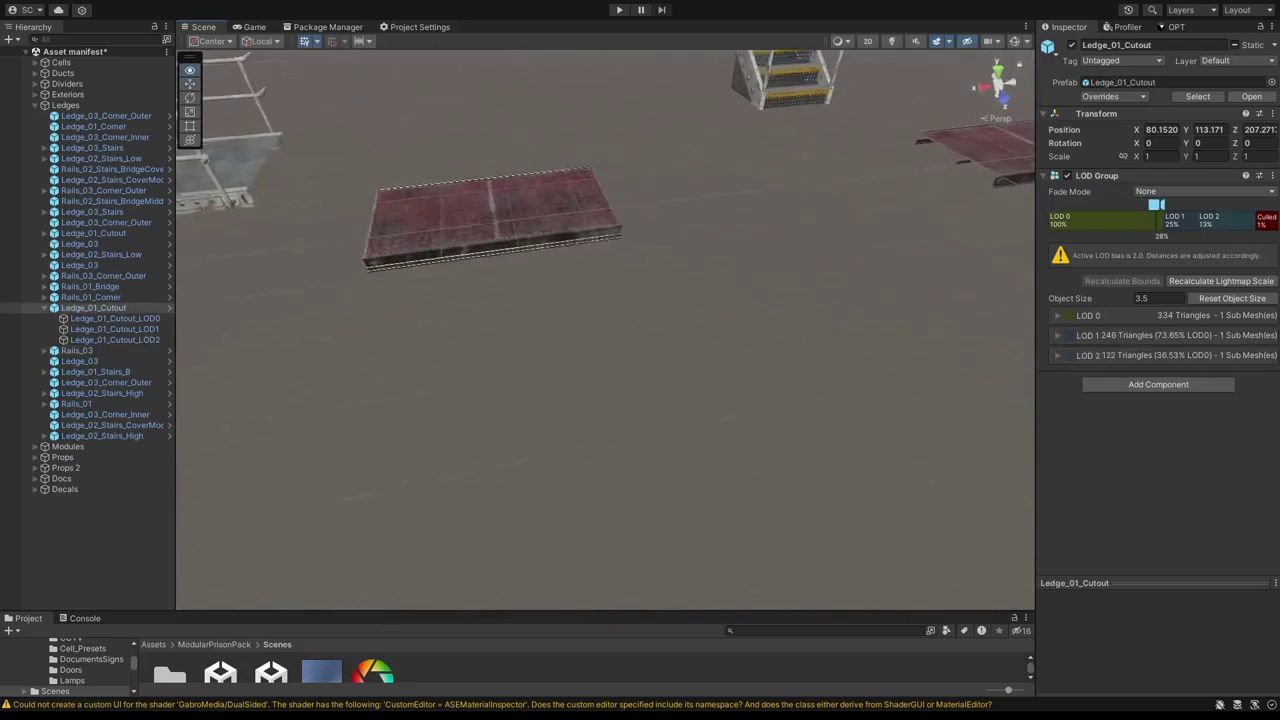
- Review the bridge railings beside the yellow-railed staircase, selecting Rails_01_Bridge and then Rails_02_Stairs_BridgeMiddleSegment
click(490, 220)
key(s)
right_drag(490, 220, 434, 172)
key(d)
click(372, 172)
key(d)
key(w)
key(d)
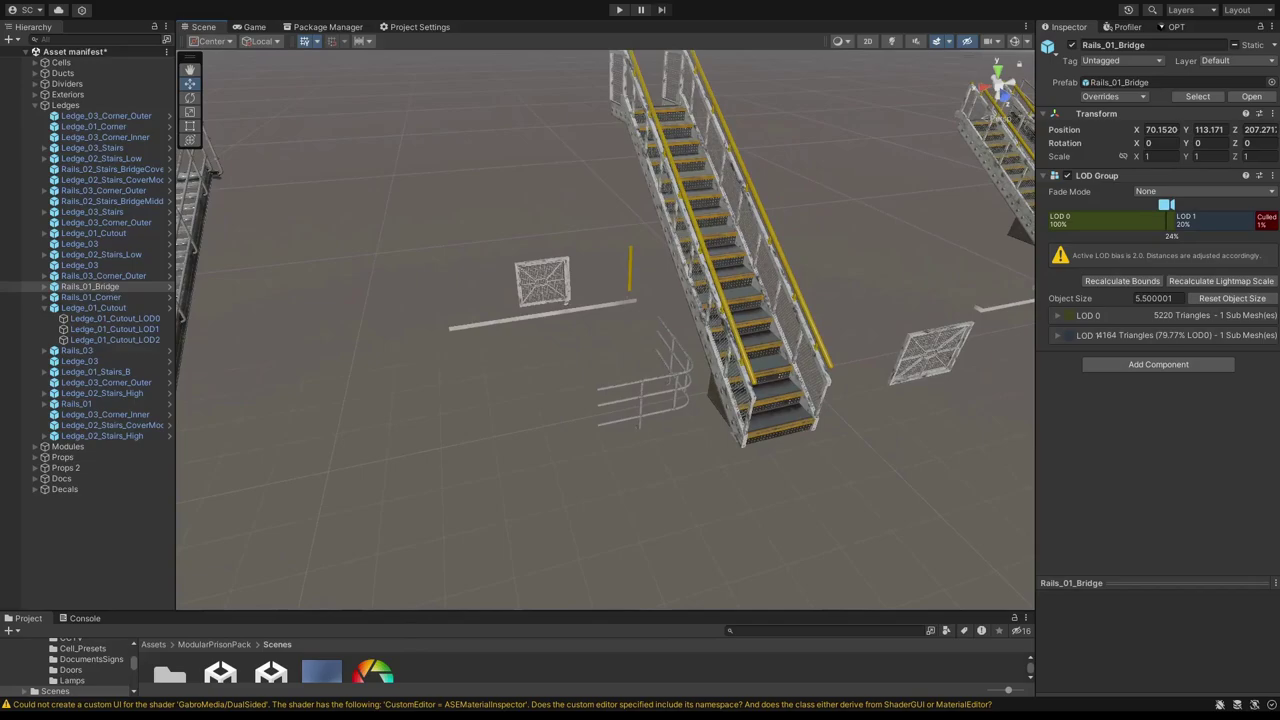
click(546, 286)
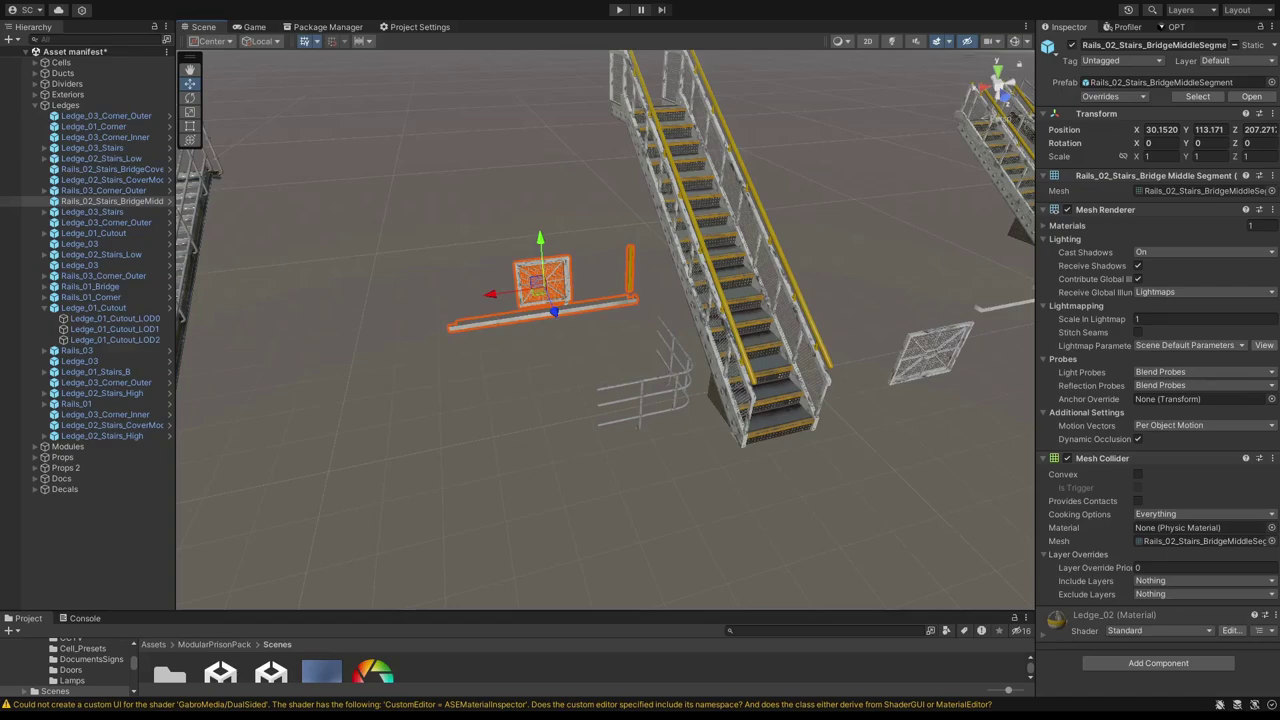
- Examine the staircases and red ledge plates beyond the bridge railing segments
key(w)
right_drag(540, 390, 519, 290)
key(a)
key(a)
key(s)
key(d)
key(s)
key(s)
click(680, 338)
key(d)
click(660, 300)
key(d)
- Move the Ledge_01_Stairs_B staircase clear of the neighbouring ledge plate, to Z 215.09
click(608, 262)
key(s)
key(d)
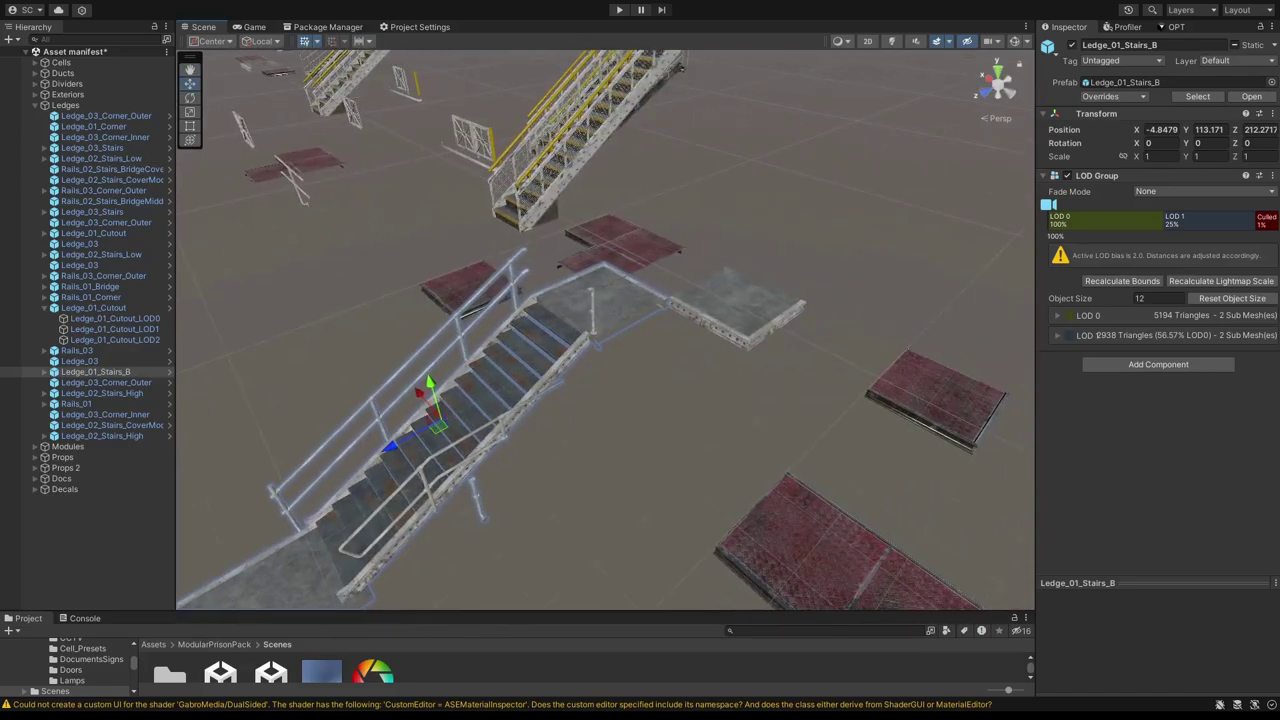
drag(390, 447, 290, 502)
right_drag(605, 330, 500, 300)
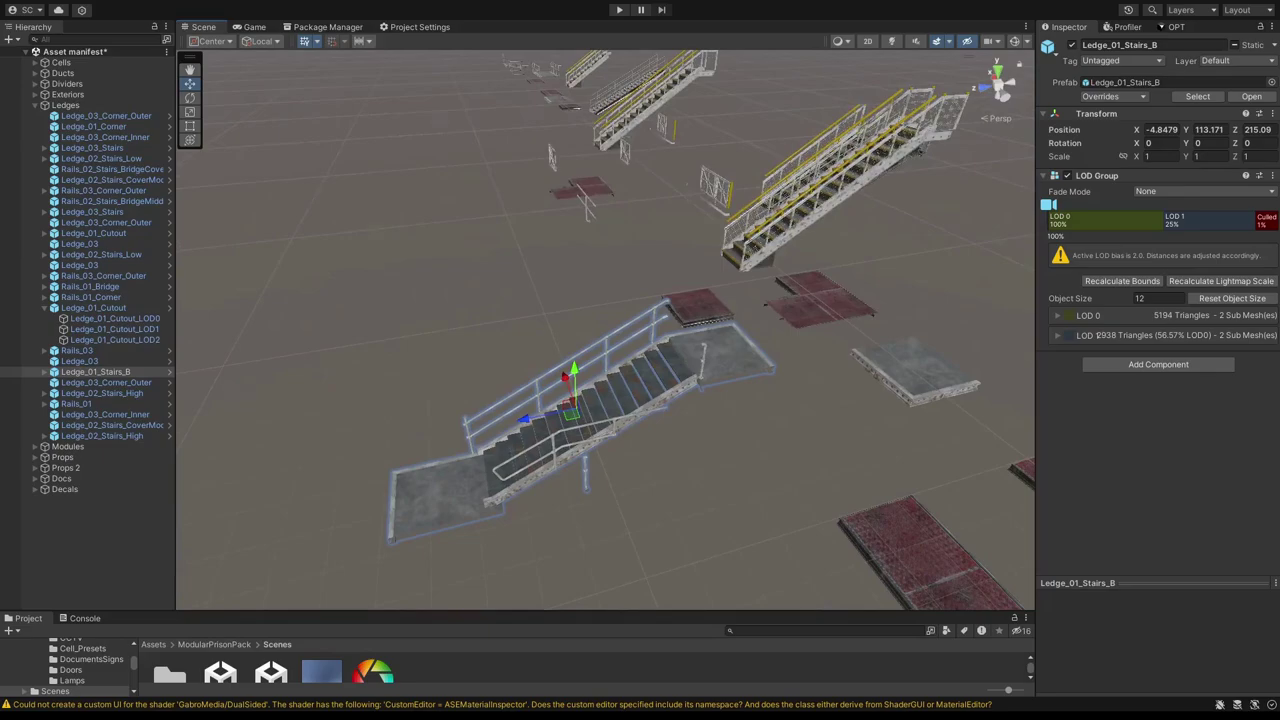
right_drag(605, 330, 490, 305)
right_drag(600, 330, 710, 350)
- Check the remaining ledge plates, selecting Ledge_03_Corner_Inner and then the end Ledge_03
click(566, 378)
click(468, 298)
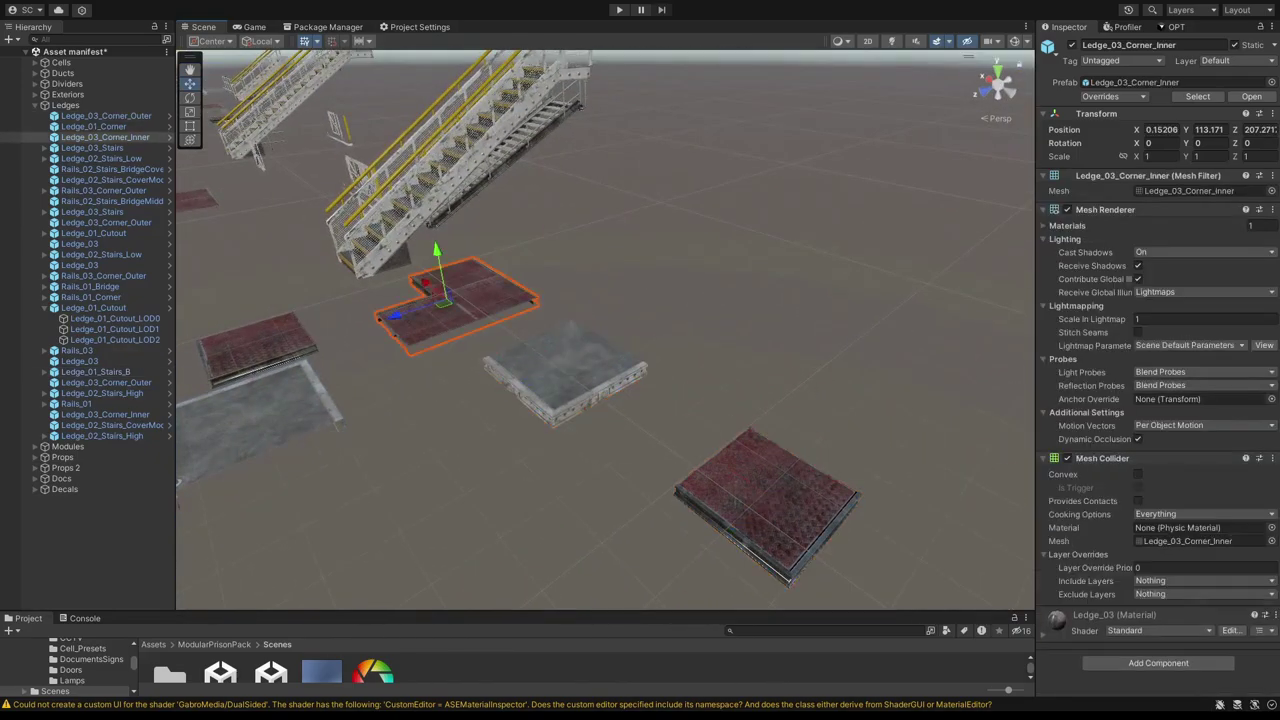
click(258, 343)
right_drag(258, 343, 172, 386)
click(460, 520)
right_drag(460, 520, 662, 505)
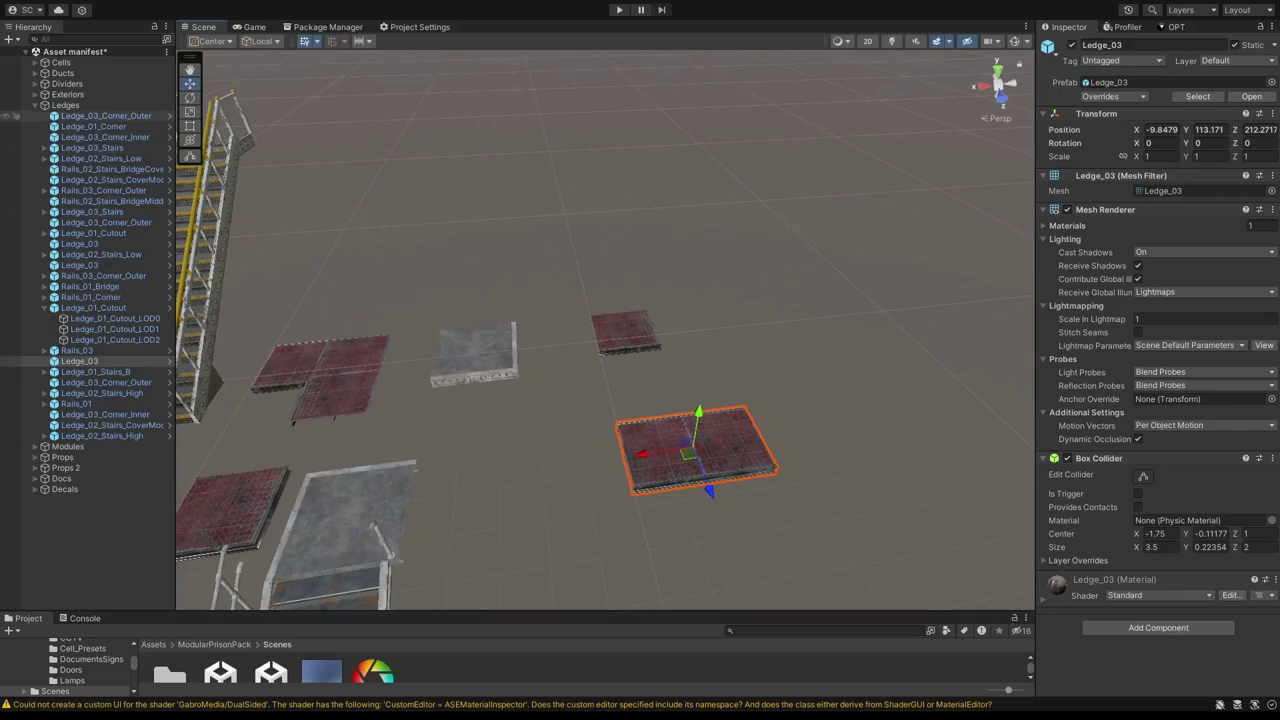
- Collapse the Ledges group in the hierarchy and focus the scene view on the Exteriors group
click(66, 105)
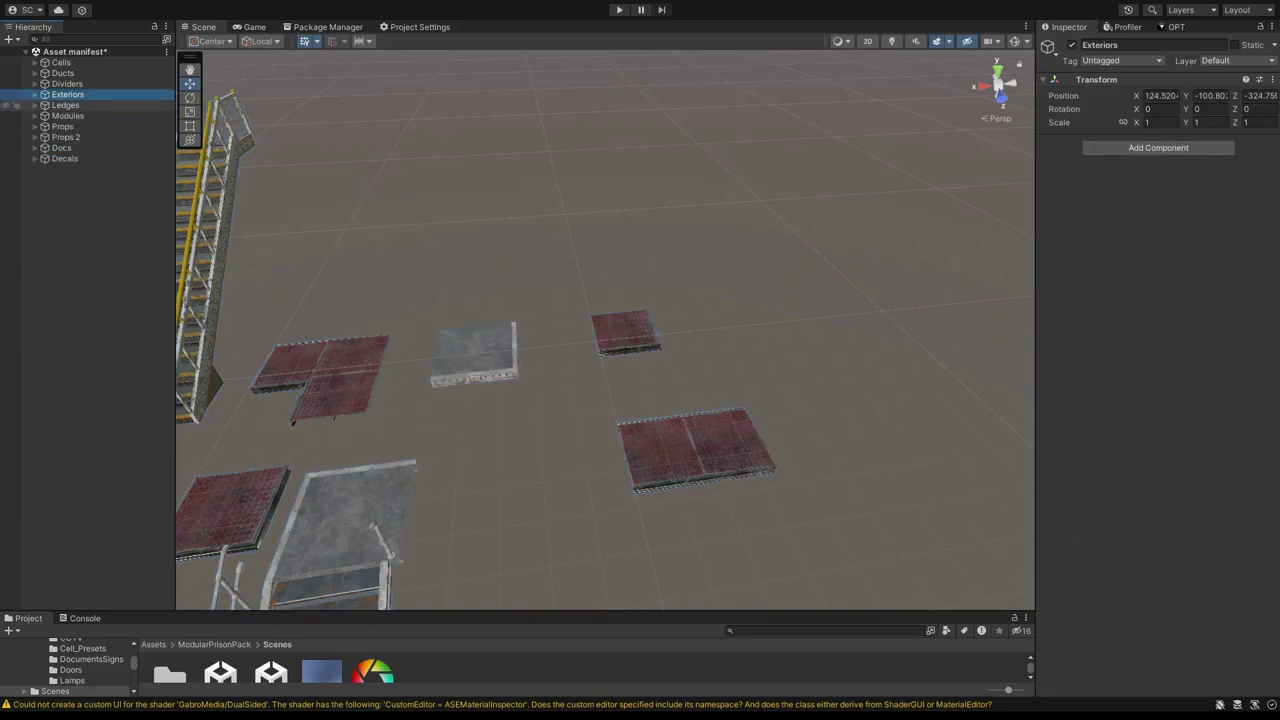
key(f)
right_drag(606, 330, 490, 246)
- Move Wall_Perimeter_MainGate away from the wall cap to X -24.28, and select the adjacent Wall_Perimeter
click(602, 315)
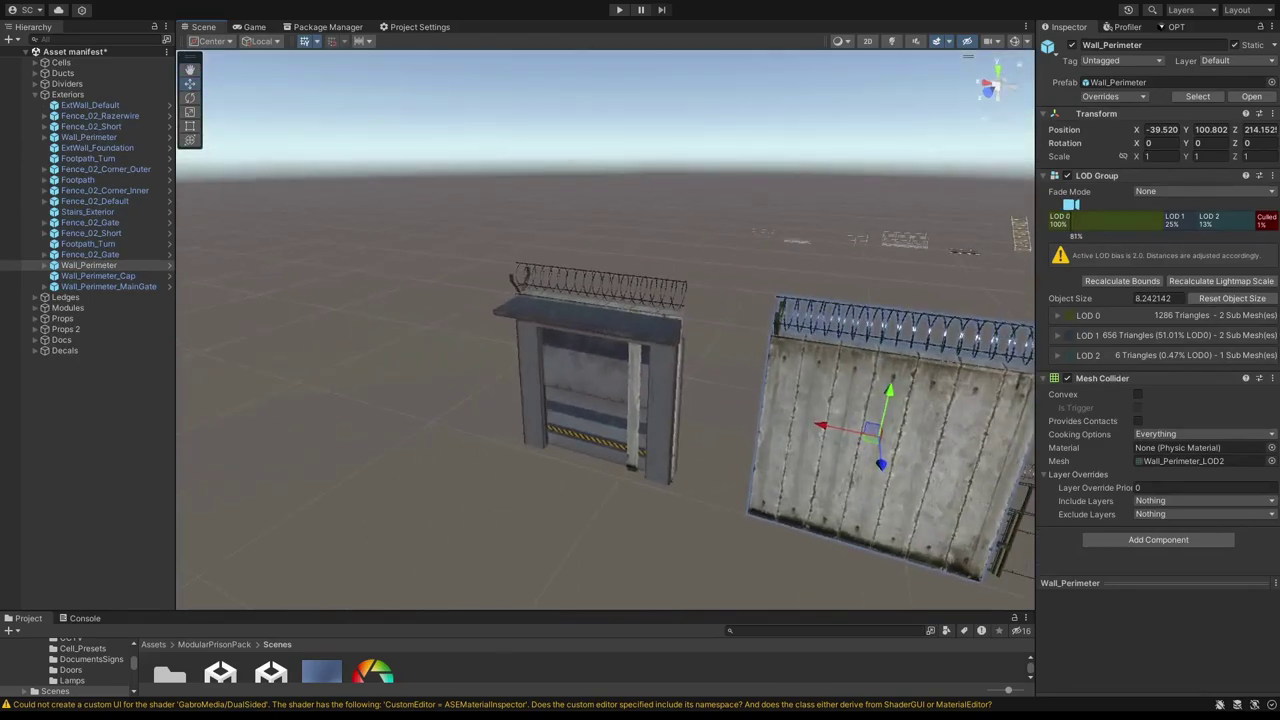
click(593, 369)
drag(553, 364, 452, 343)
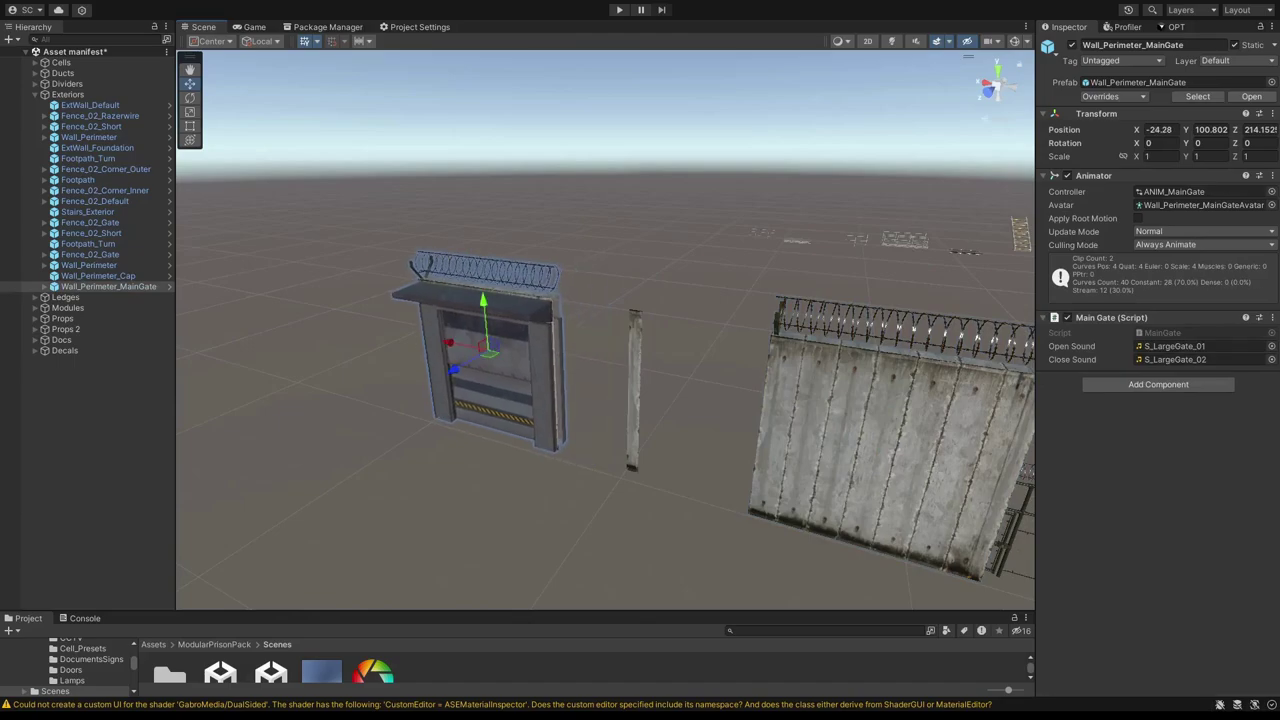
click(868, 424)
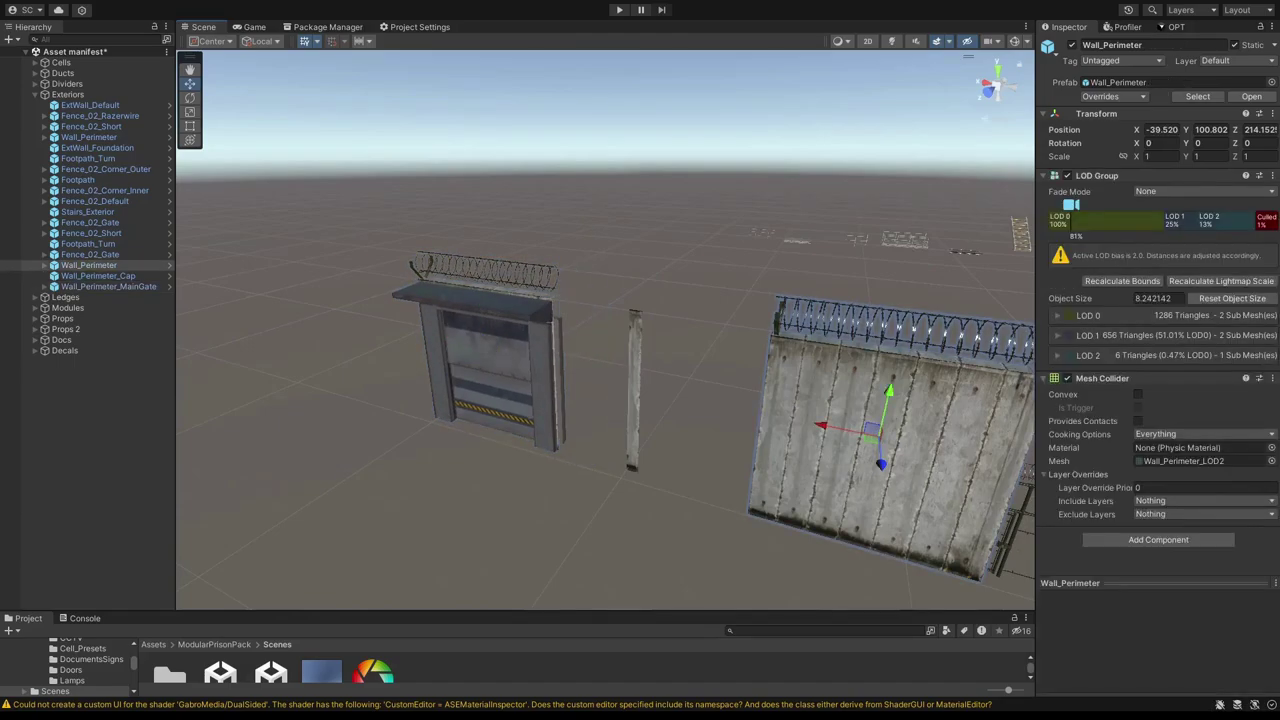
right_drag(868, 424, 930, 456)
- Rotate the Wall_Perimeter_Cap post to -83.018 degrees around Y
click(586, 358)
right_drag(586, 358, 450, 408)
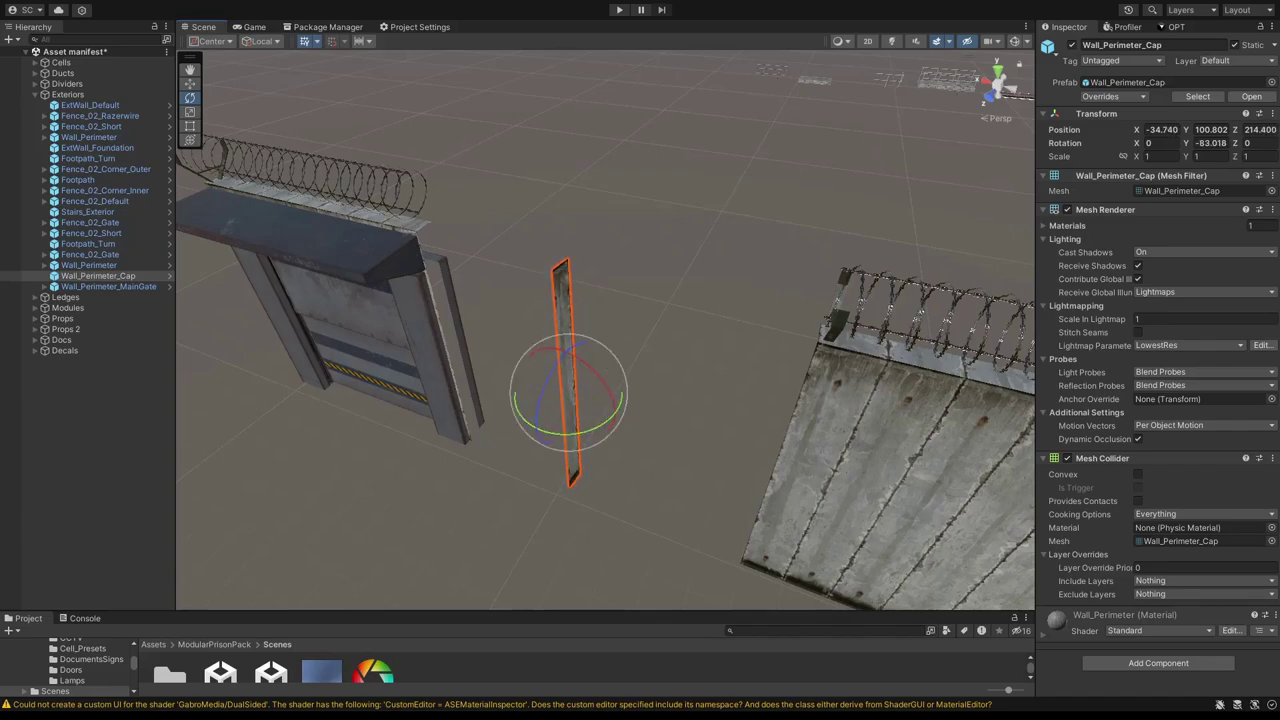
right_drag(605, 330, 804, 455)
- Move the Fence_02_Gate beside the perimeter wall back to Z 209.8, and select the second Fence_02_Gate
click(550, 286)
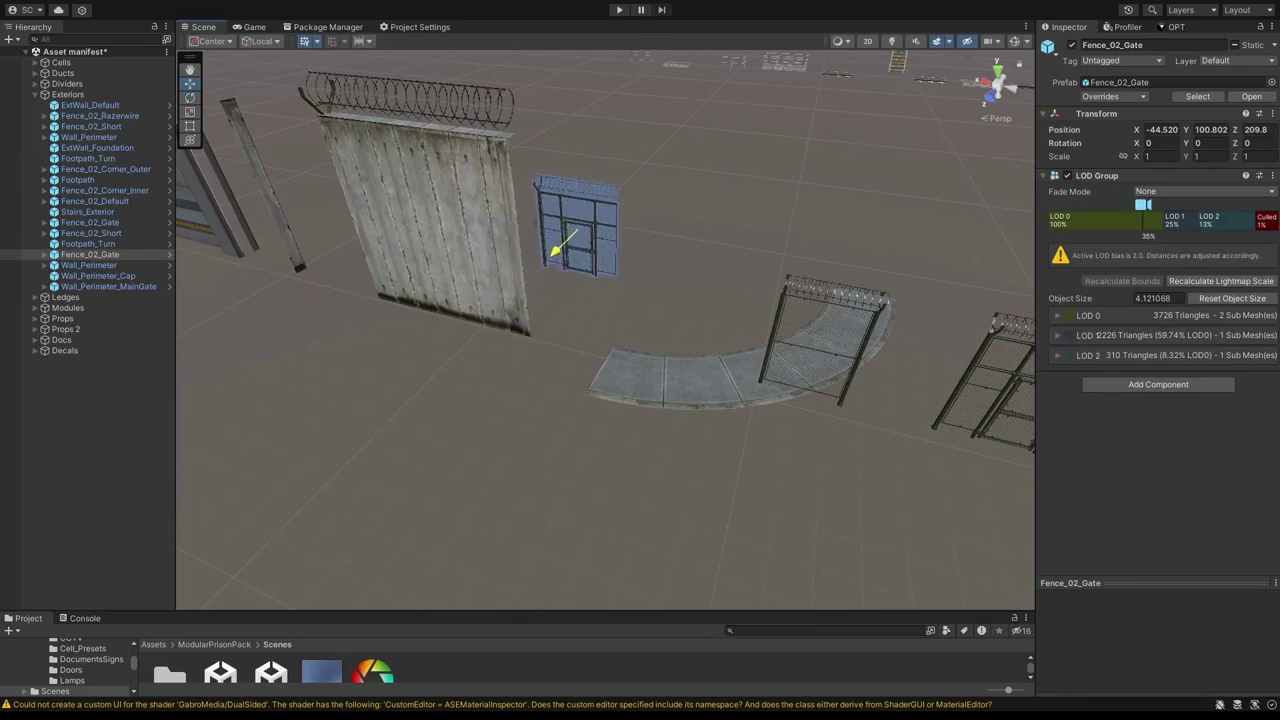
right_drag(570, 280, 675, 308)
click(660, 330)
click(850, 310)
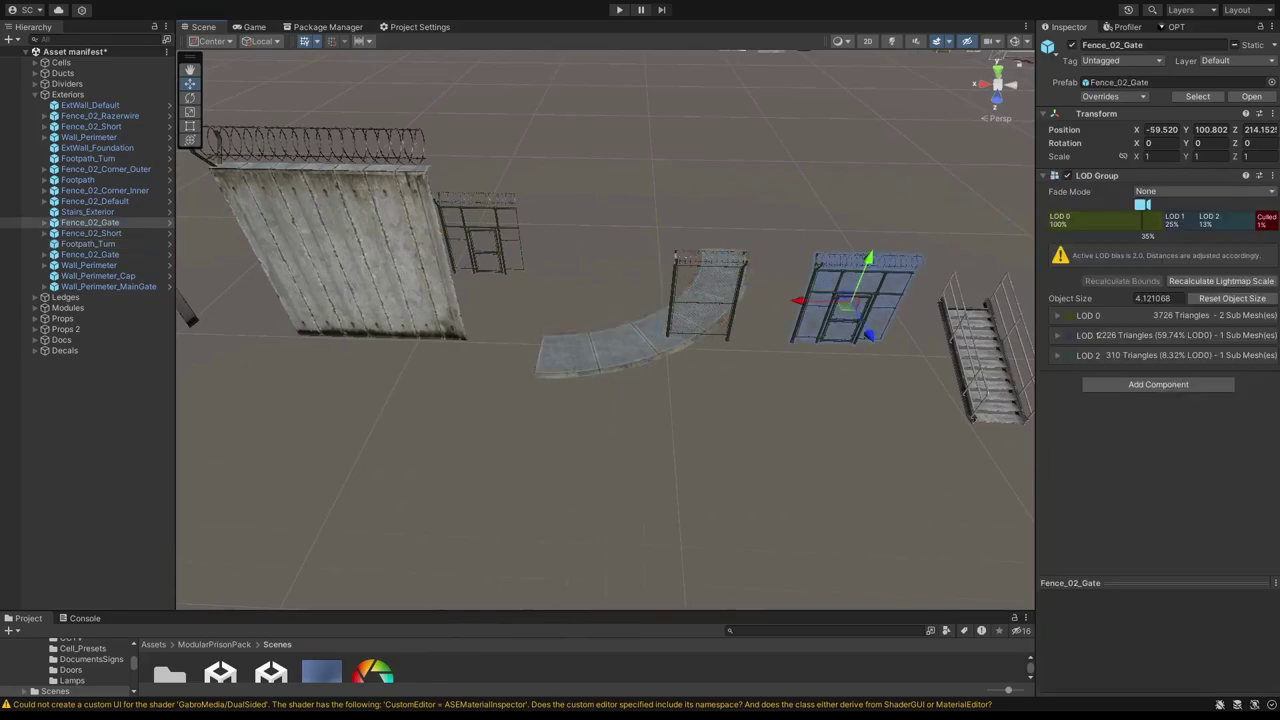
- Move the Fence_02_Short panel off the curved footpath to Z 207.68, and select Footpath_Turn
click(692, 312)
click(700, 305)
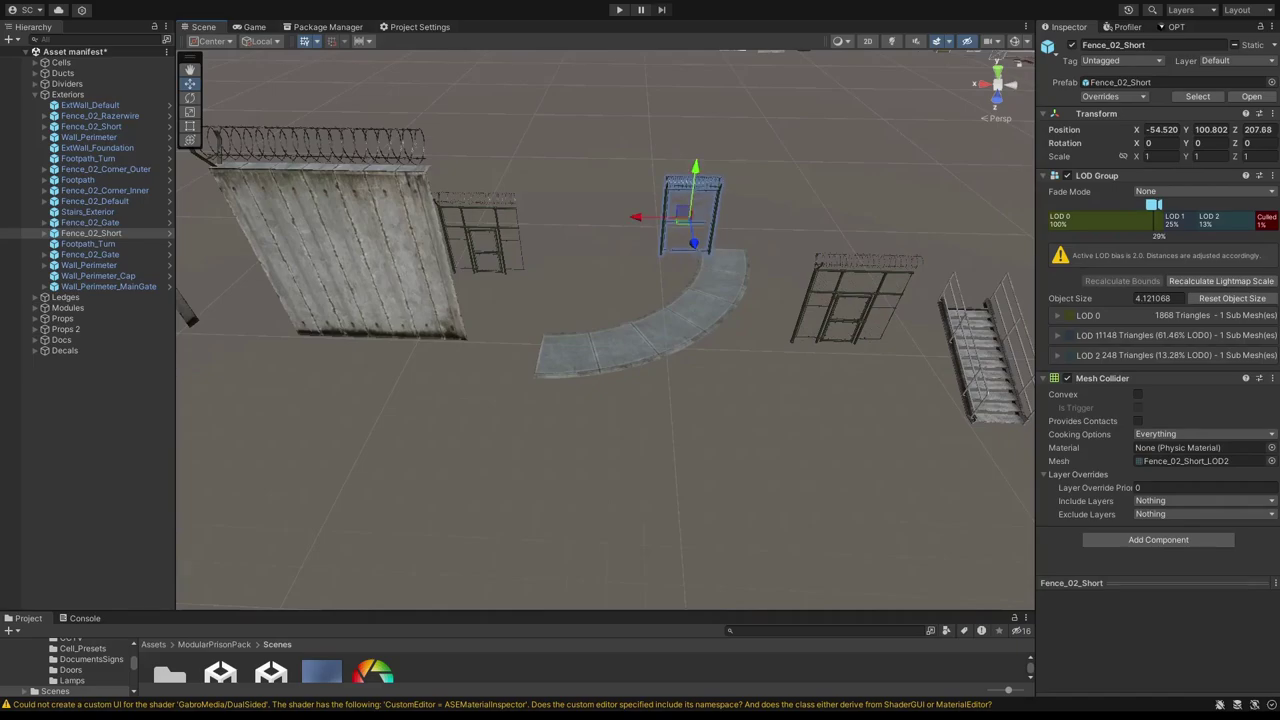
click(851, 304)
click(765, 345)
click(665, 325)
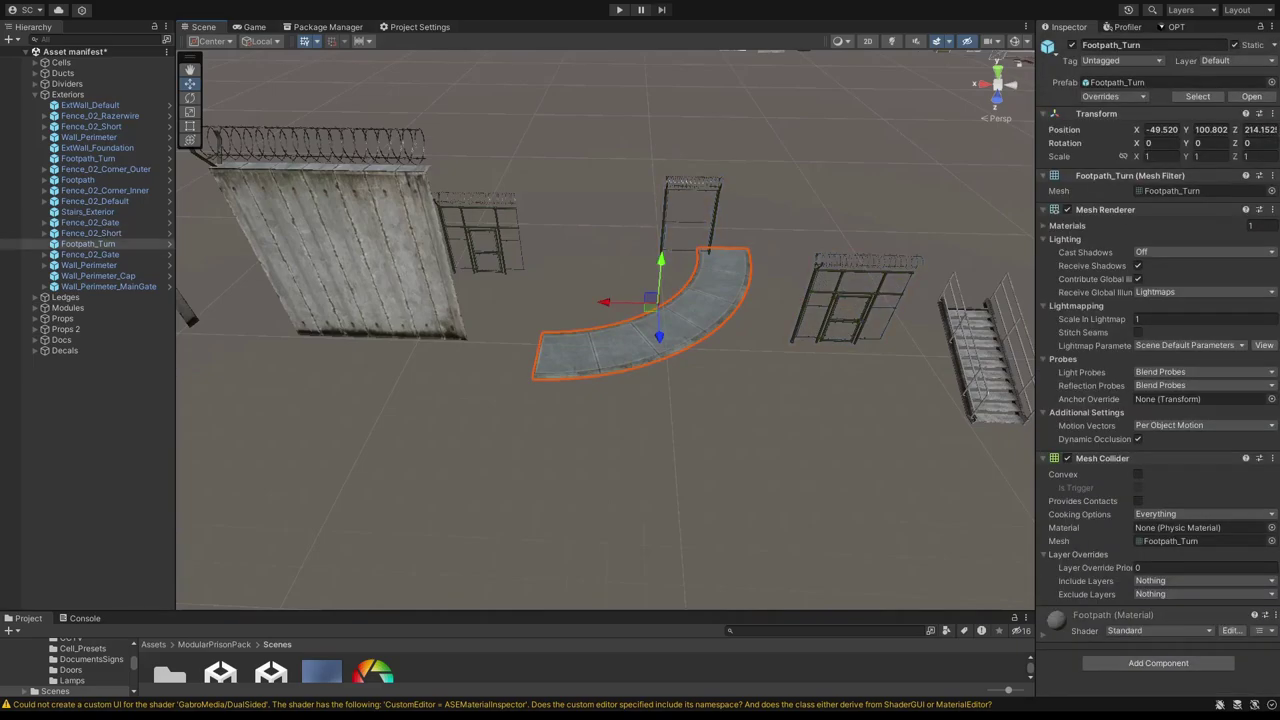
- Select Stairs_Exterior and inspect the staircase from the front and side
right_drag(665, 325, 738, 335)
key(w)
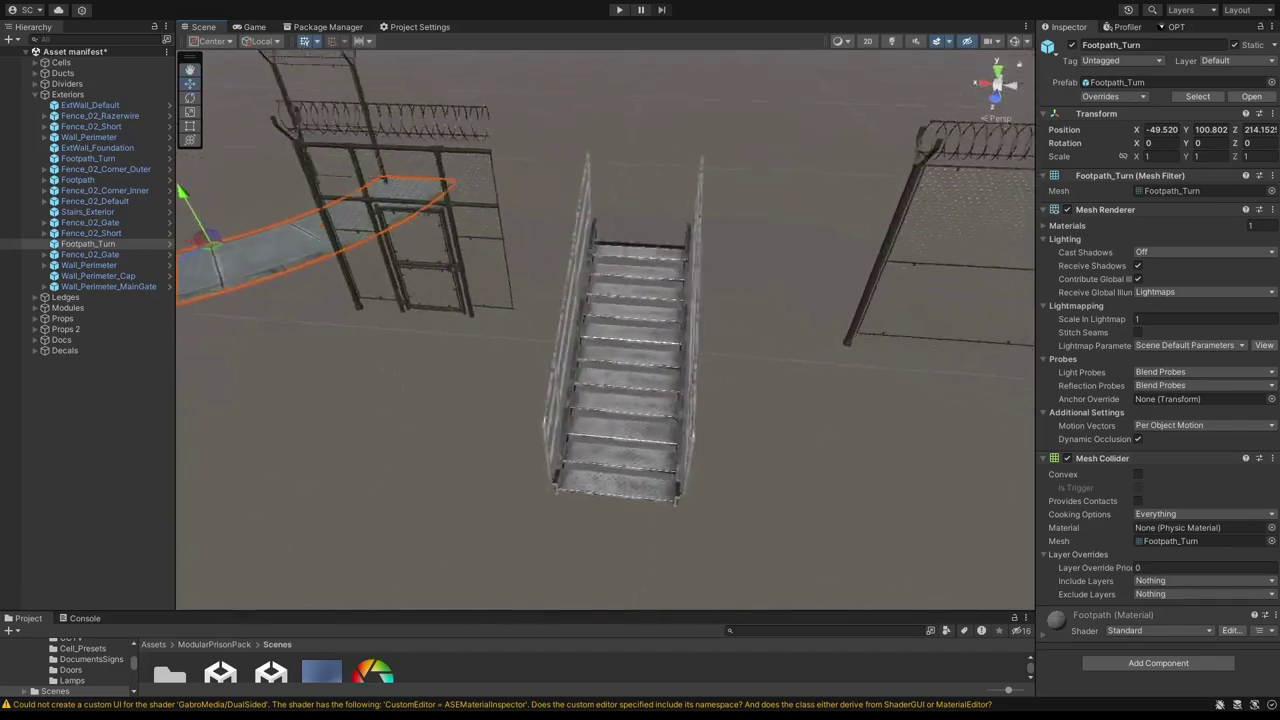
click(738, 340)
click(622, 365)
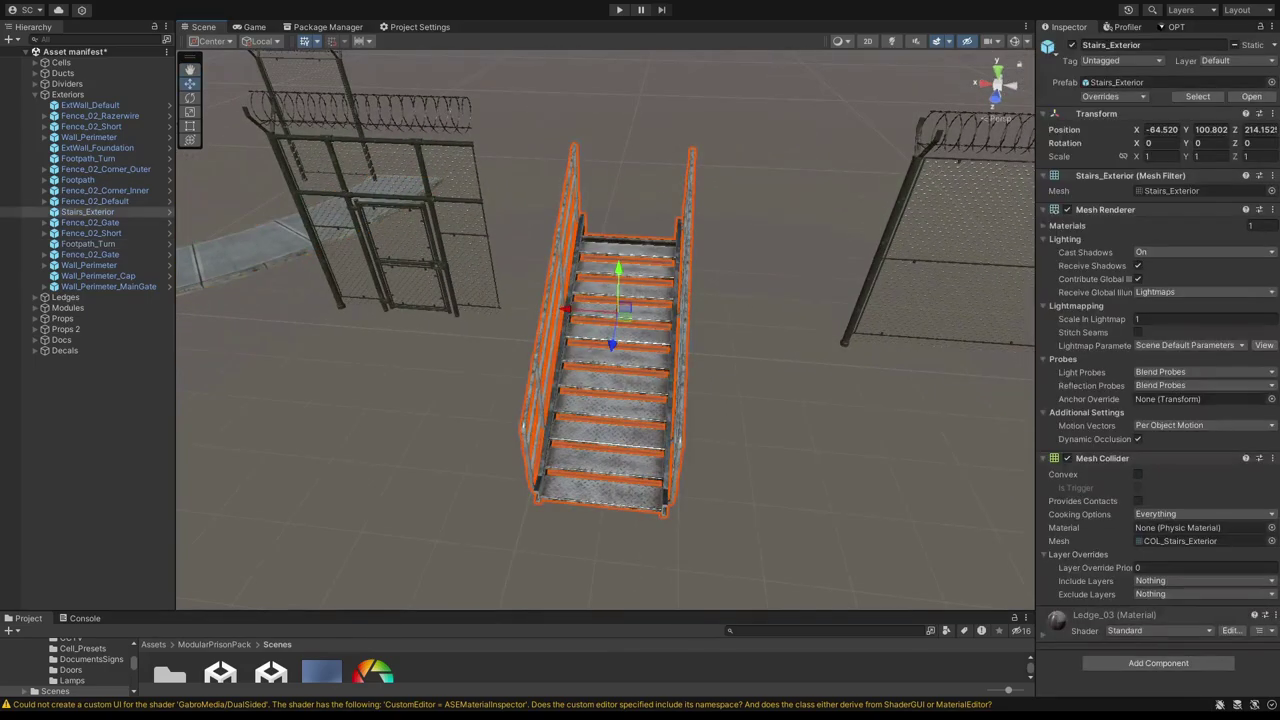
key(d)
right_drag(622, 365, 520, 340)
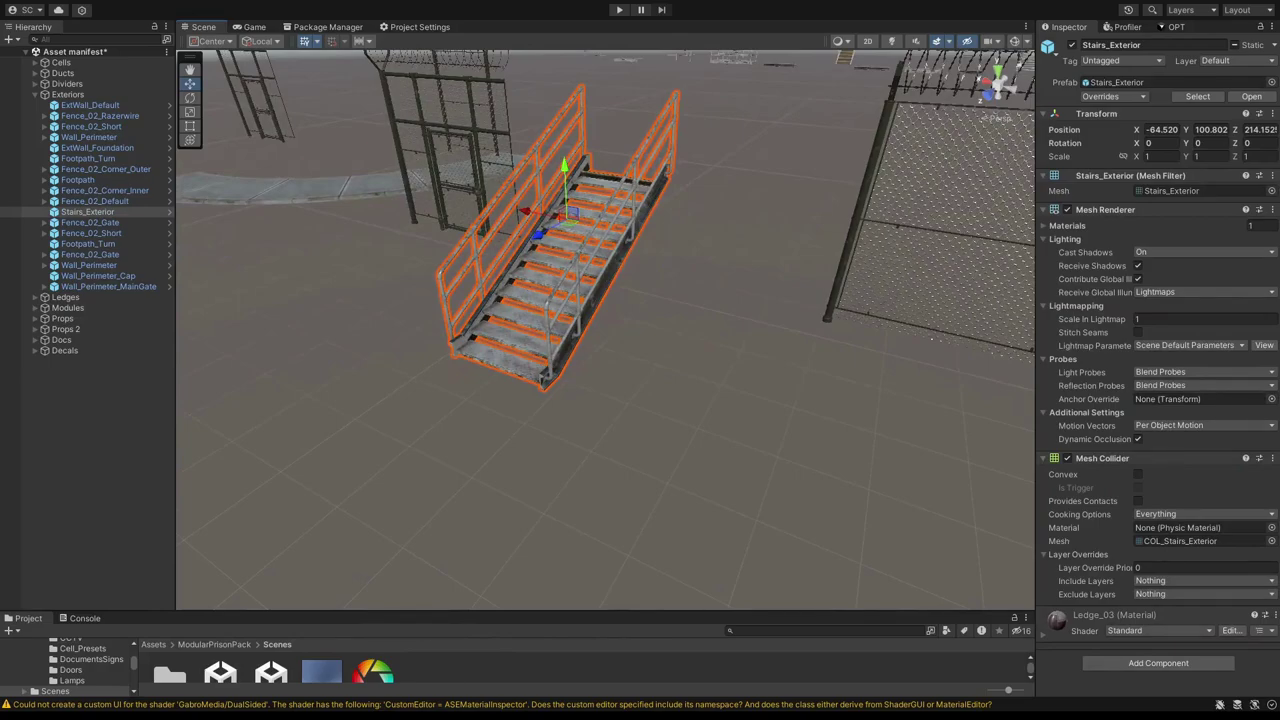
- Review the razor-wire fence panels and corner fences beyond the exterior stairs
right_drag(520, 340, 665, 312)
key(s)
click(706, 258)
right_drag(706, 258, 800, 235)
key(w)
right_drag(560, 222, 575, 285)
- Move Fence_02_Corner_Outer back off the straight Footpath slab to Z 210.96
click(640, 260)
key(s)
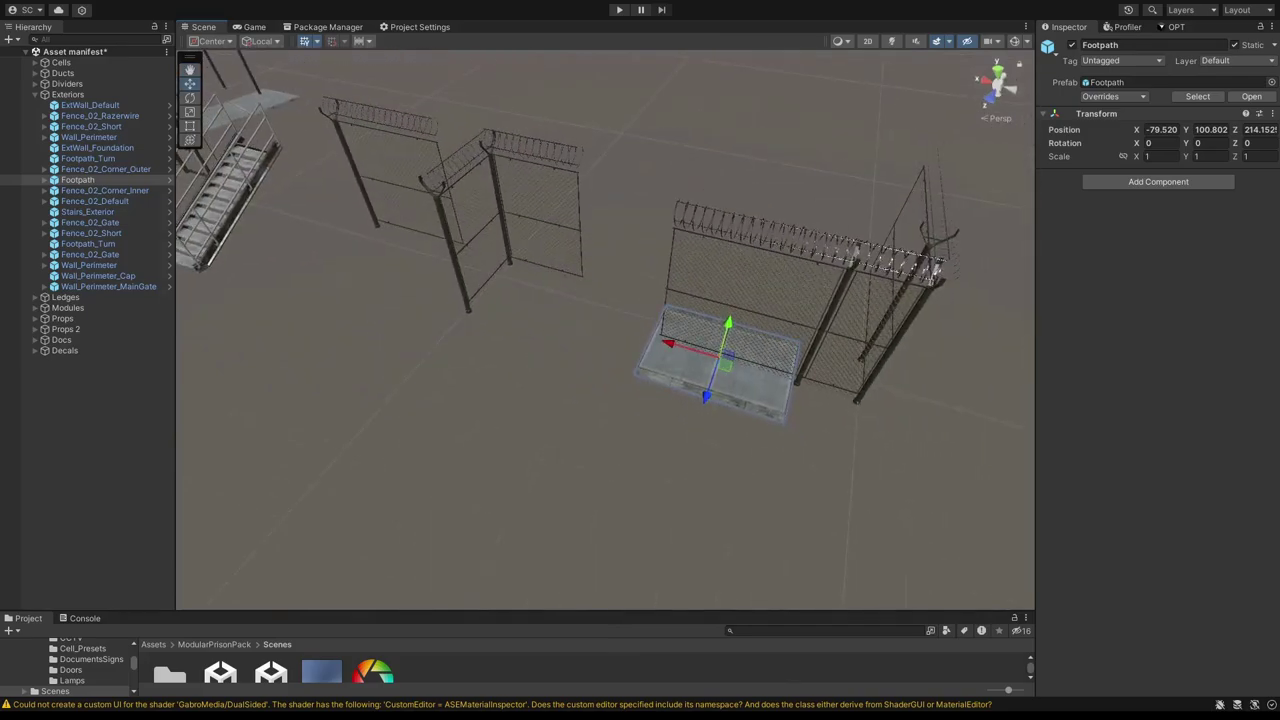
click(752, 280)
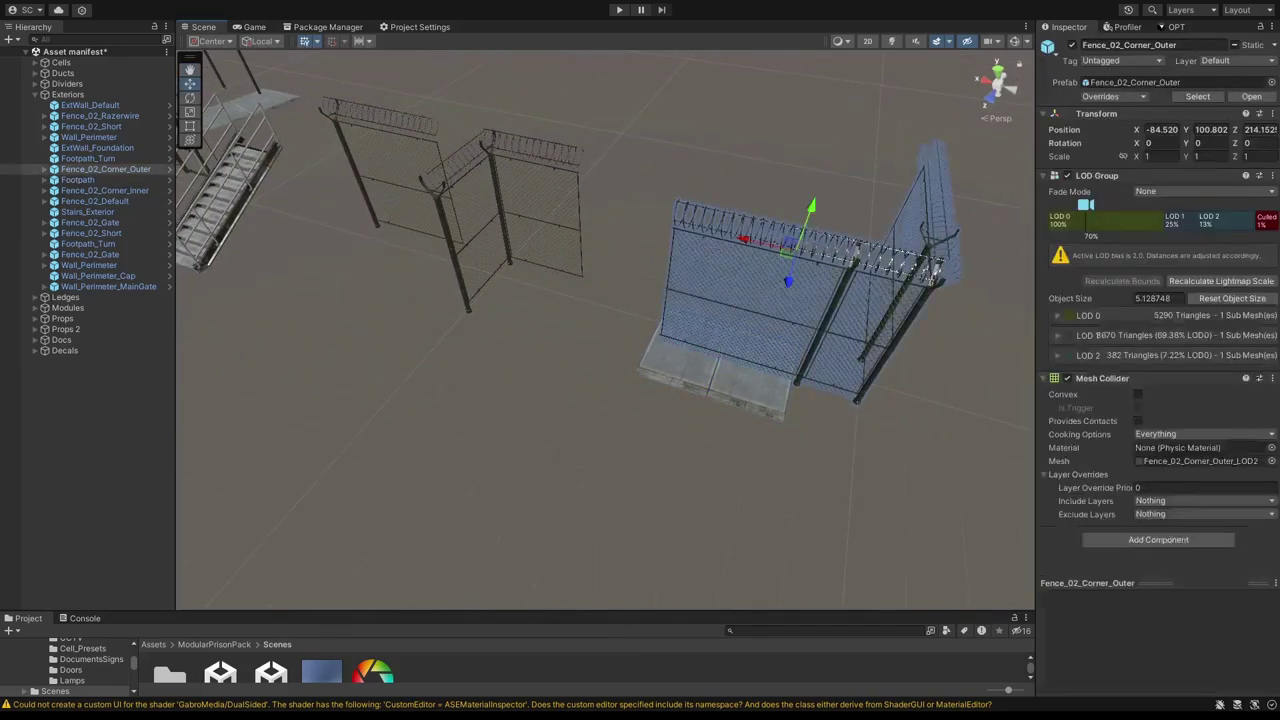
drag(790, 278, 809, 212)
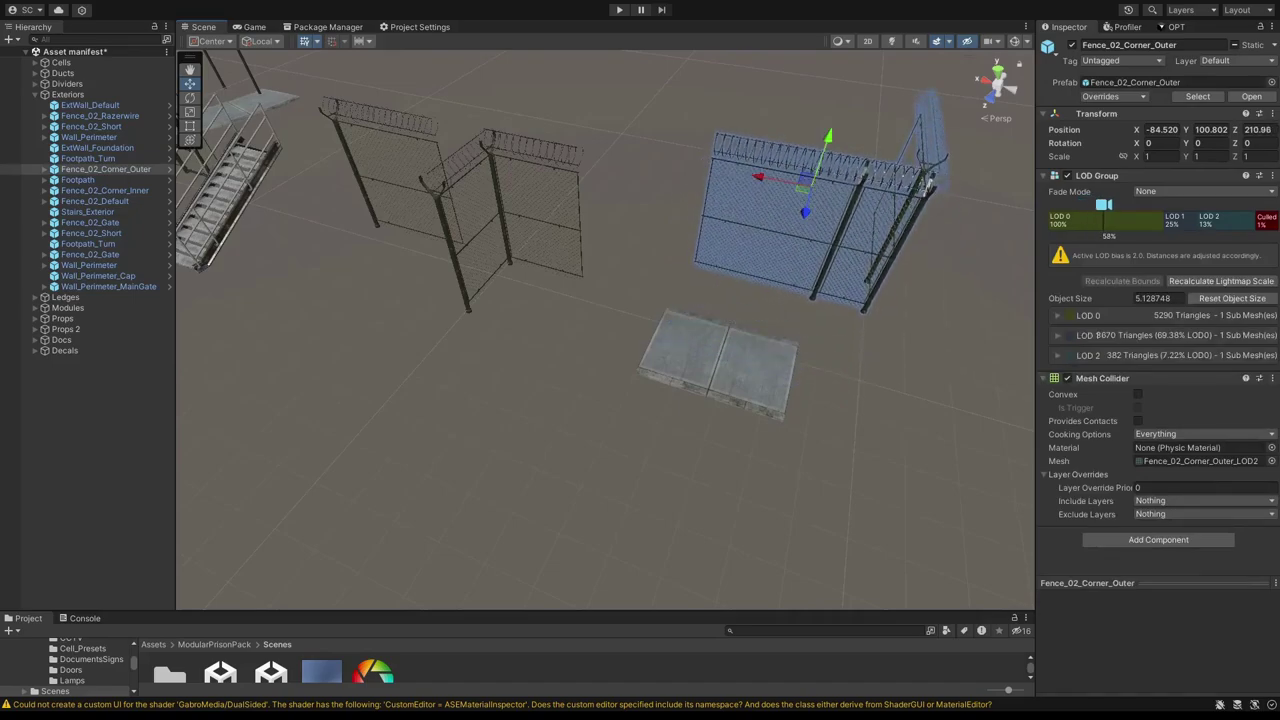
- Review the remaining exterior pieces, selecting ExtWall_Foundation, ExtWall_Default and the Wall_Perimeter near the main gate
right_drag(809, 212, 985, 90)
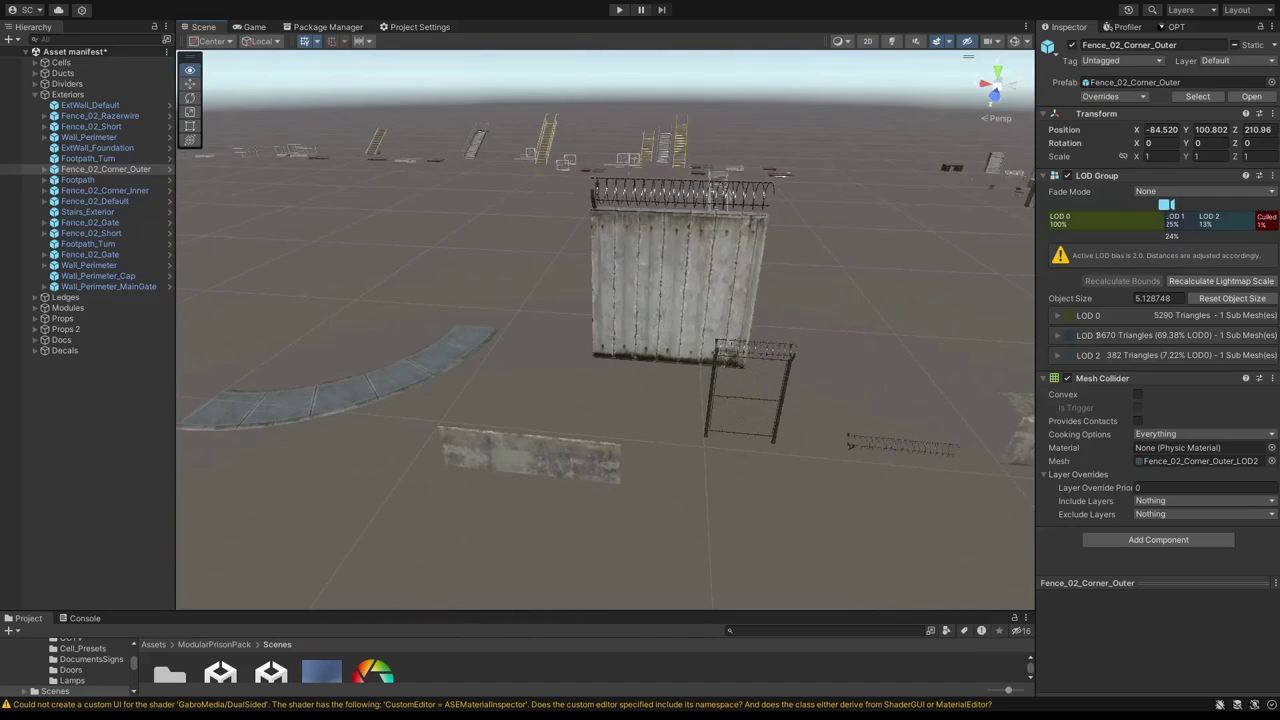
click(532, 457)
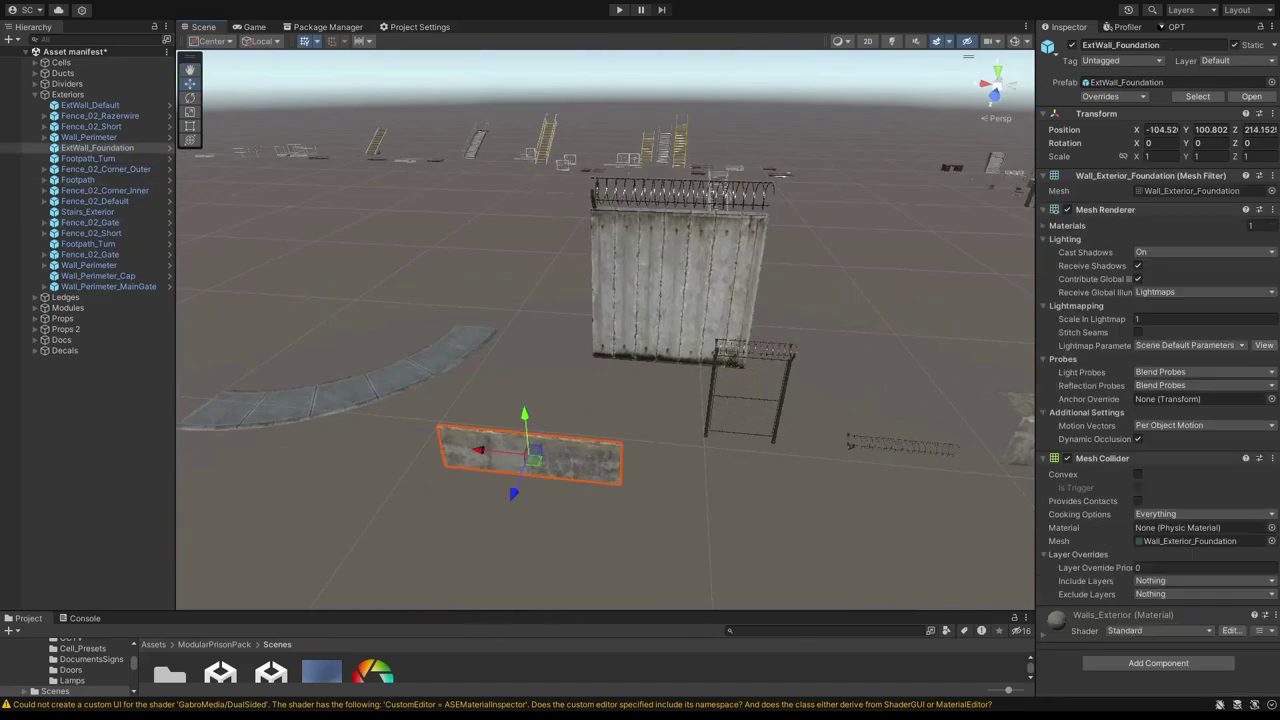
mouse_move(532, 457)
right_down()
mouse_move(440, 475)
mouse_move(428, 490)
mouse_move(455, 382)
mouse_move(555, 372)
mouse_move(535, 371)
mouse_move(672, 380)
mouse_move(680, 424)
mouse_move(558, 425)
mouse_move(755, 428)
mouse_move(555, 388)
mouse_move(552, 415)
mouse_move(585, 465)
mouse_move(520, 460)
right_up()
click(684, 424)
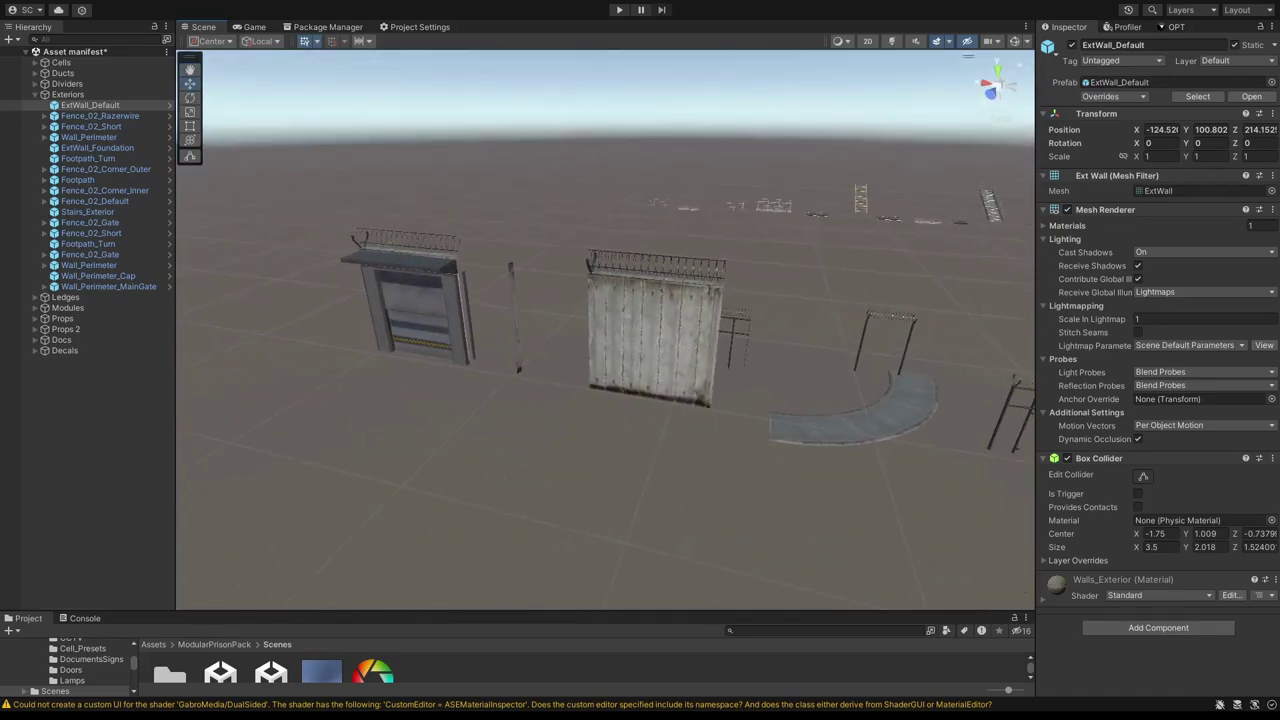
click(652, 342)
right_drag(652, 342, 825, 346)
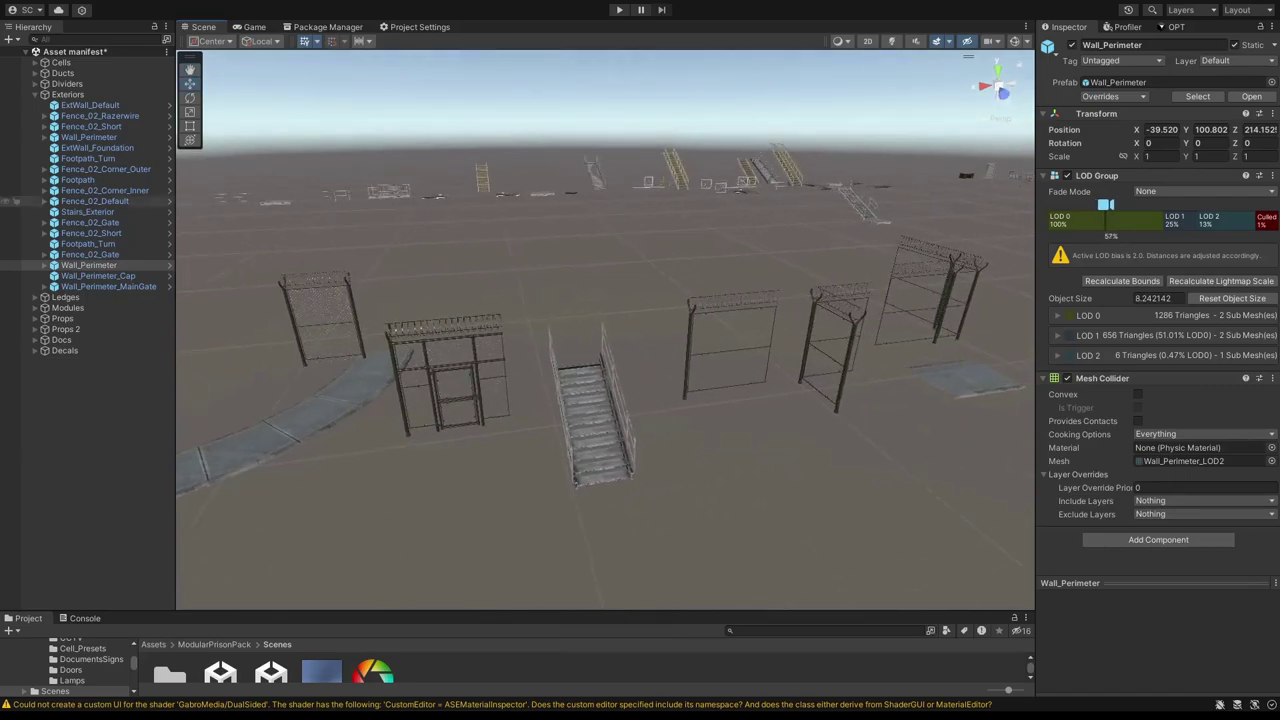
- Collapse the Exteriors group in the hierarchy and focus the scene view on the Dividers group
click(68, 84)
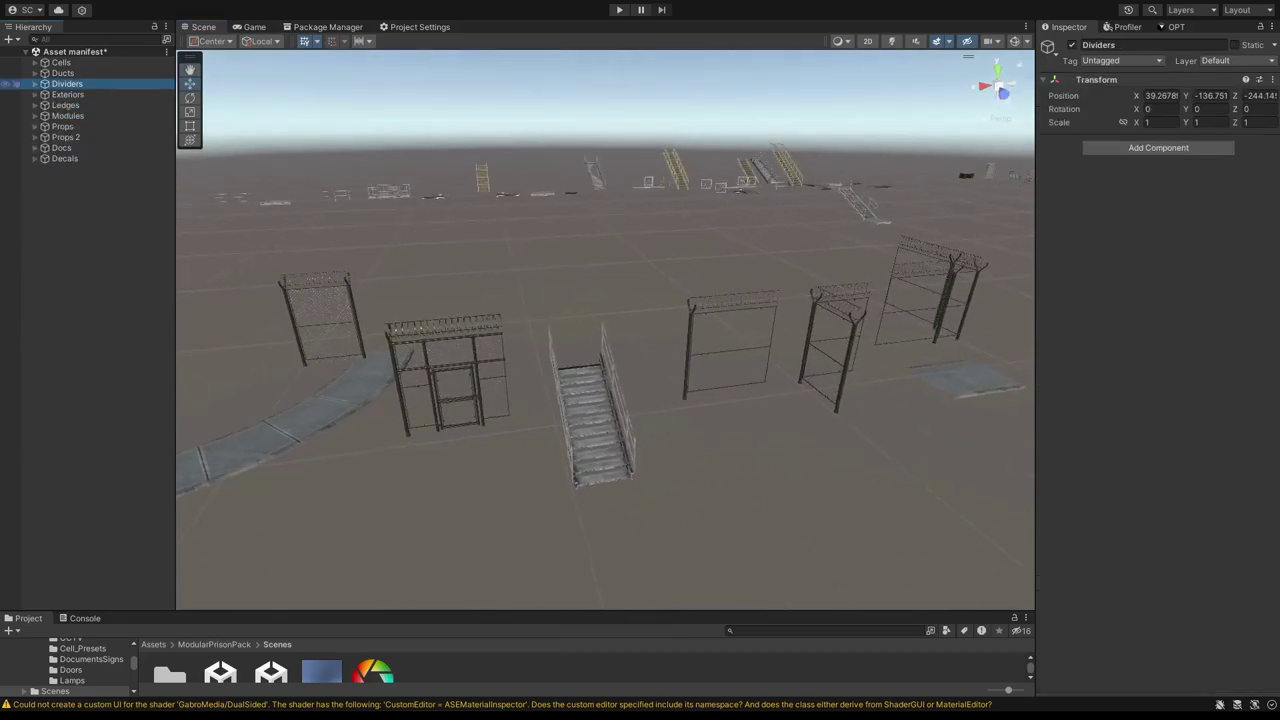
key(f)
right_drag(650, 335, 600, 410)
- Survey the divider modules up to the guard booth panels and select Guardbooth_B
key(w)
key(w)
key(e)
key(d)
key(w)
key(s)
key(w)
key(d)
key(e)
key(a)
key(s)
click(682, 212)
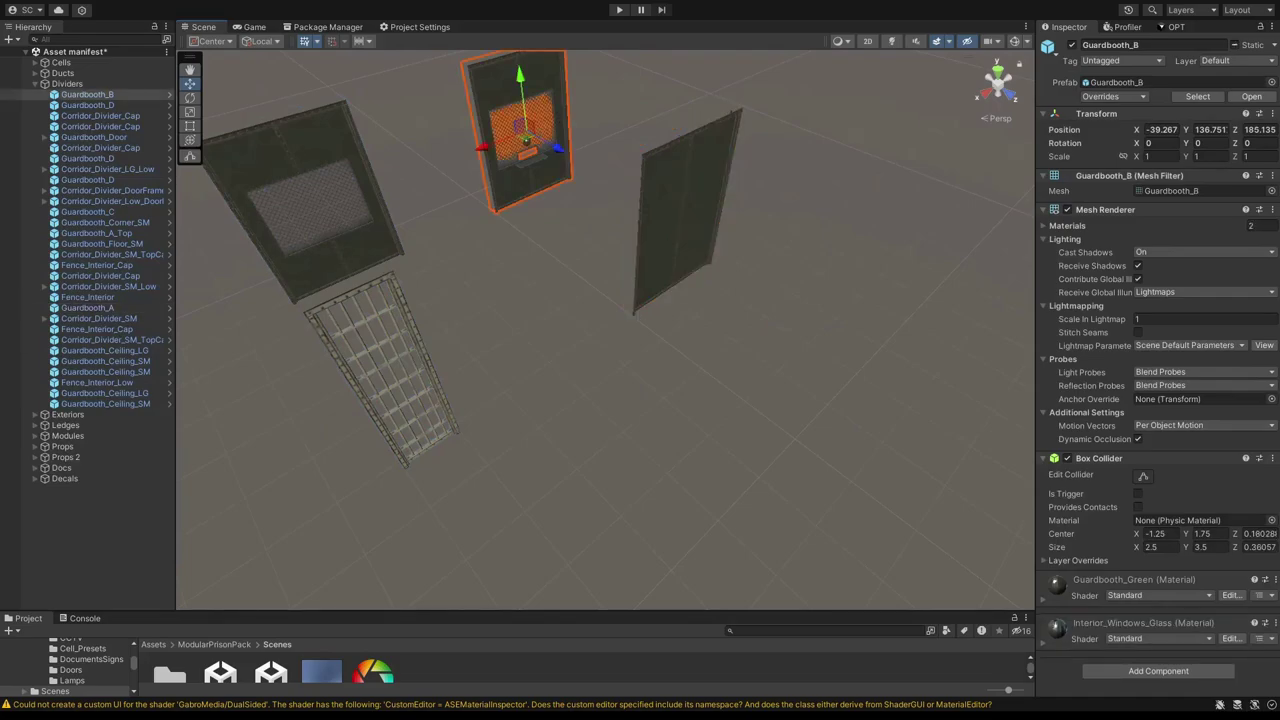
- Inspect the green guard booth walls from several angles, selecting Guardbooth_D and then Guardbooth_A
key(s)
right_drag(682, 212, 632, 230)
key(a)
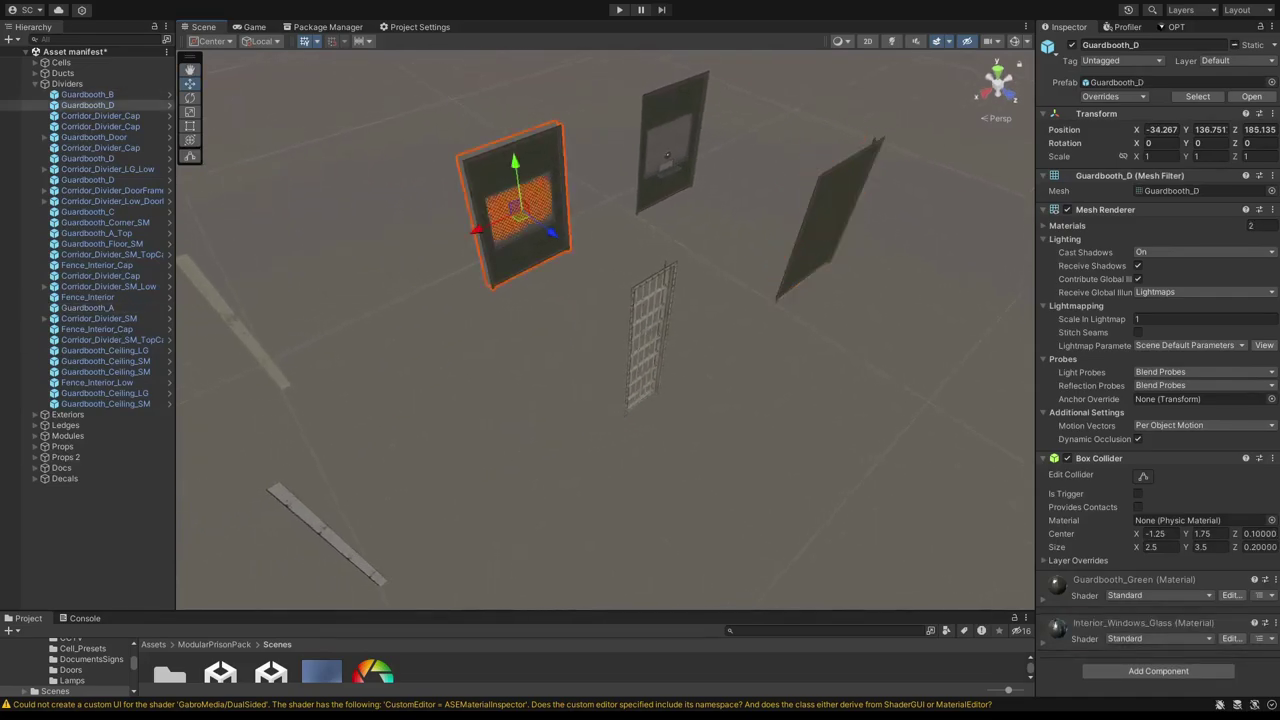
key(w)
right_drag(525, 205, 610, 205)
key(a)
click(710, 208)
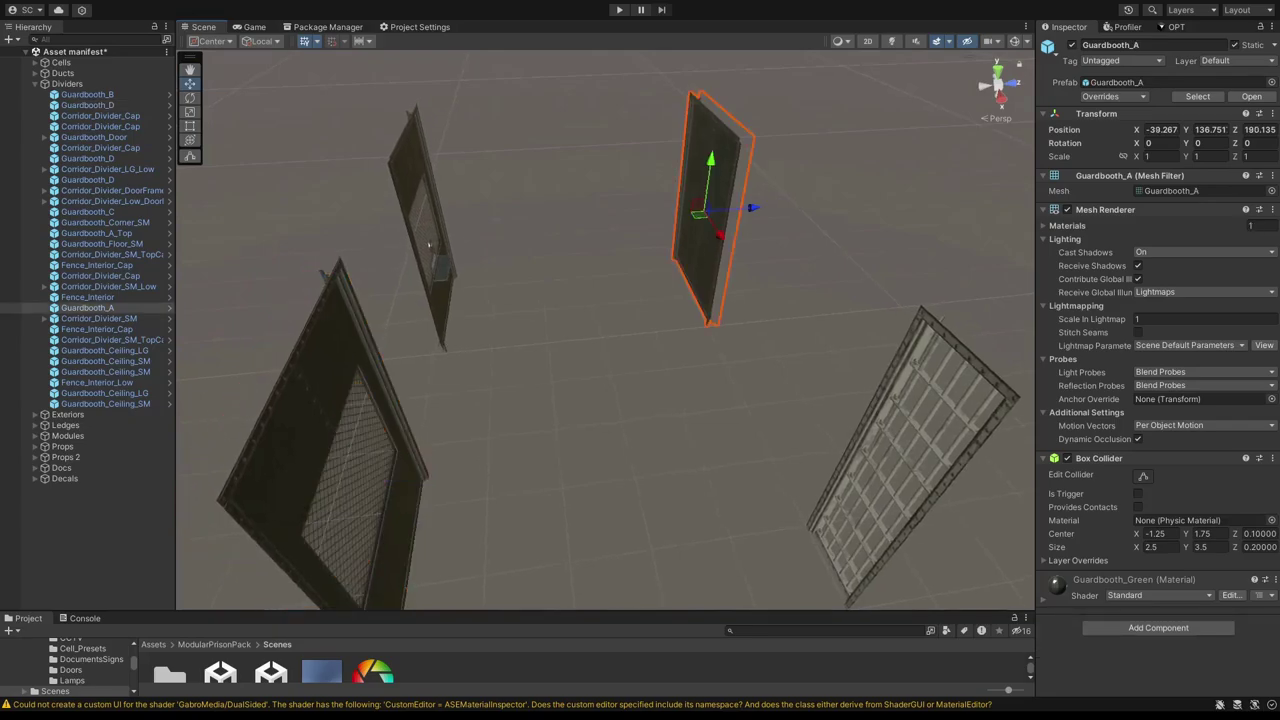
key(d)
right_drag(710, 208, 502, 188)
key(s)
key(d)
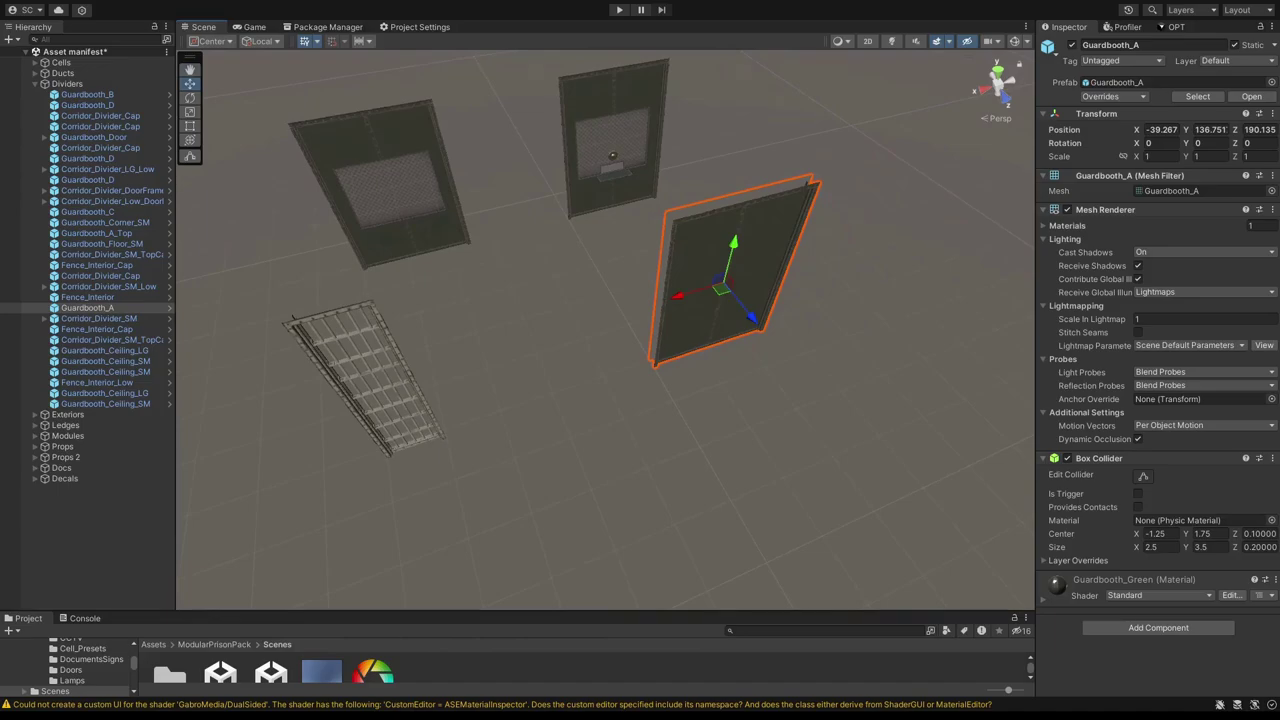
- Survey the divider row past the guard booth walls and select the Guardbooth_D next to the barred door divider
mouse_move(605, 300)
right_down()
mouse_move(435, 286)
mouse_move(608, 290)
right_up()
key(a)
key(w)
key(d)
right_drag(800, 150, 620, 116)
click(697, 148)
key(a)
key(a)
key(a)
key(a)
click(529, 249)
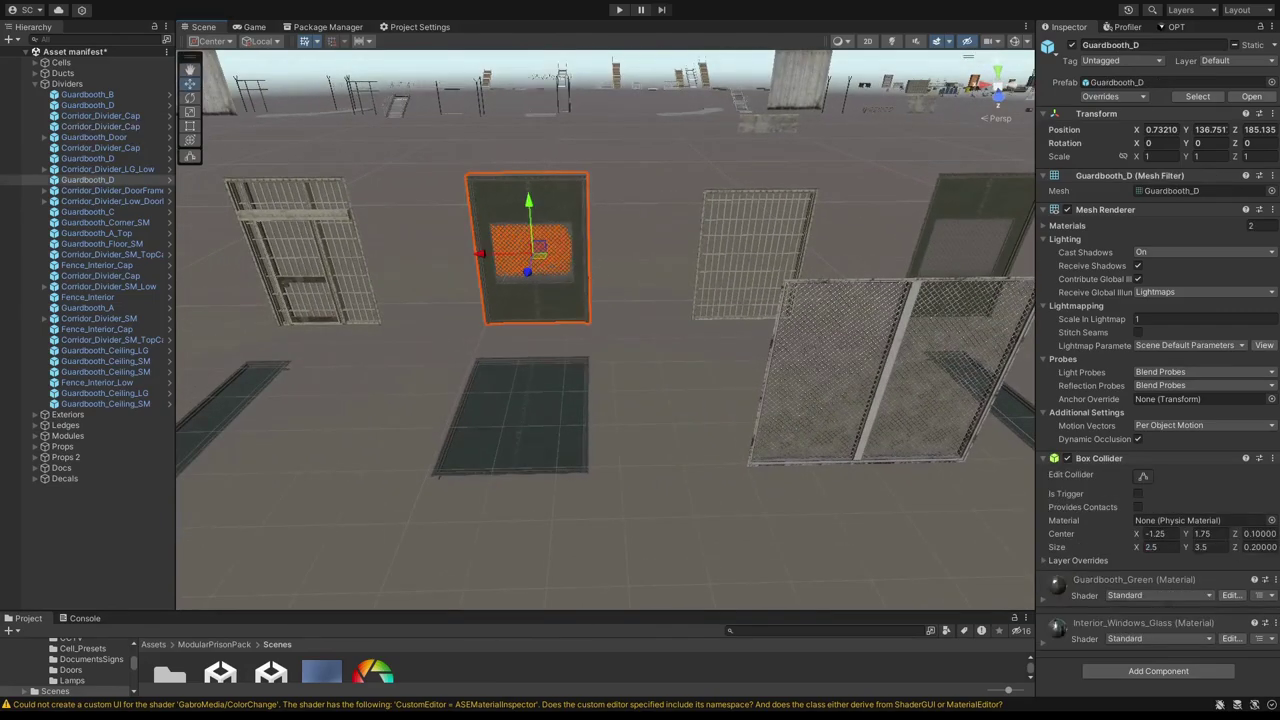
- Inspect the green floor-level panel in front of the windowed guard booth wall and select Guardbooth_Ceiling_LG
key(w)
right_drag(529, 249, 646, 314)
key(d)
key(a)
key(a)
key(s)
key(w)
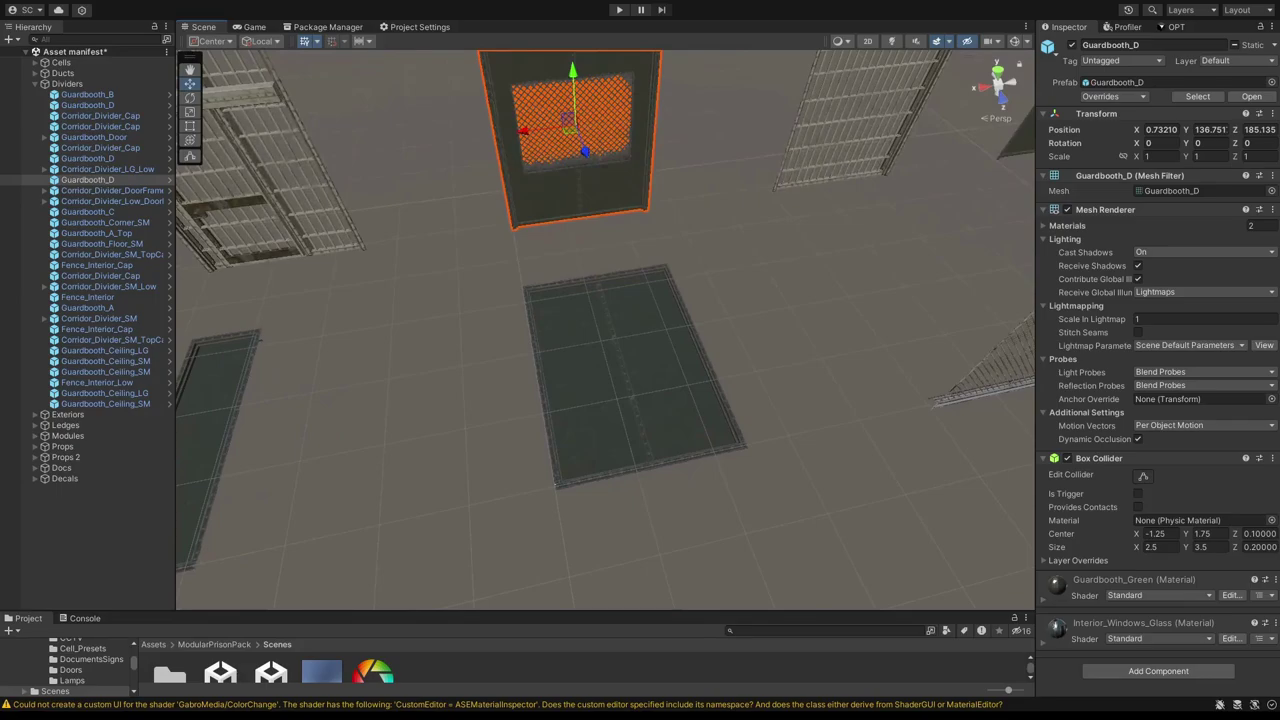
click(640, 372)
right_drag(640, 372, 735, 374)
key(s)
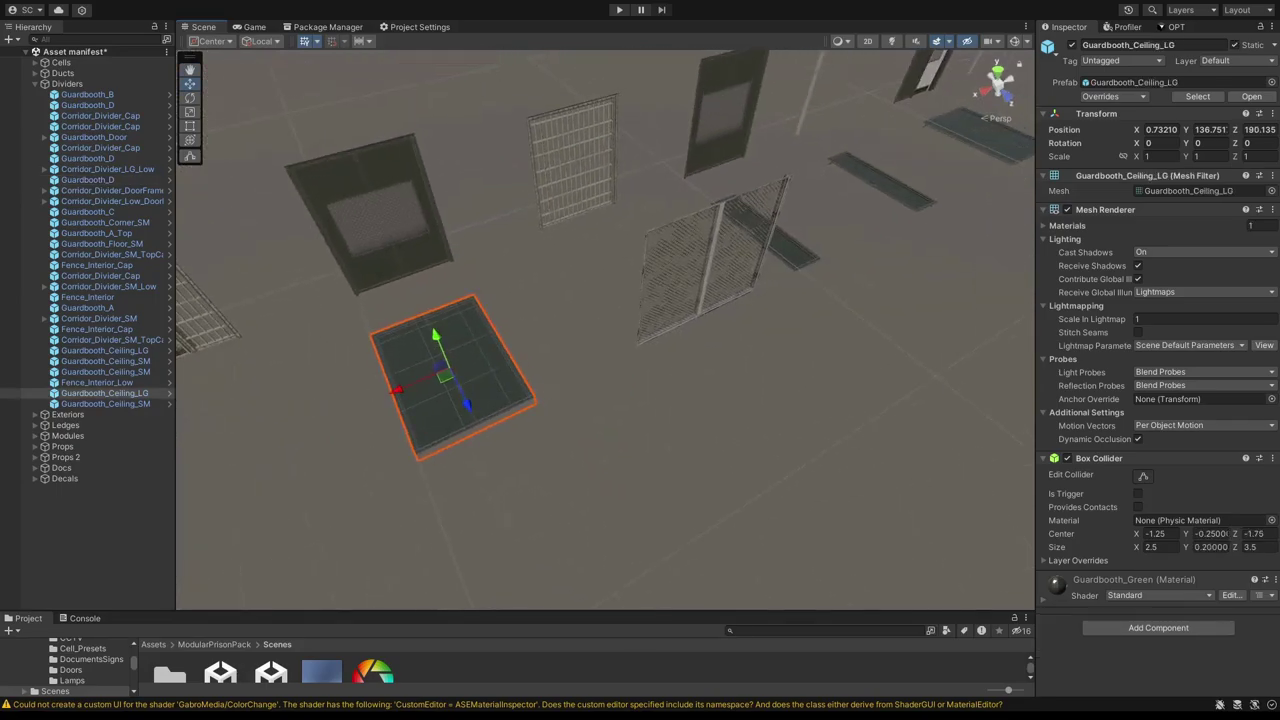
- Survey the divider row past the barred door frames, selecting Corridor_Divider_Low_DoorFrame and then Guardbooth_Floor_SM
key(a)
right_drag(762, 240, 566, 236)
click(637, 240)
key(w)
key(s)
key(a)
key(a)
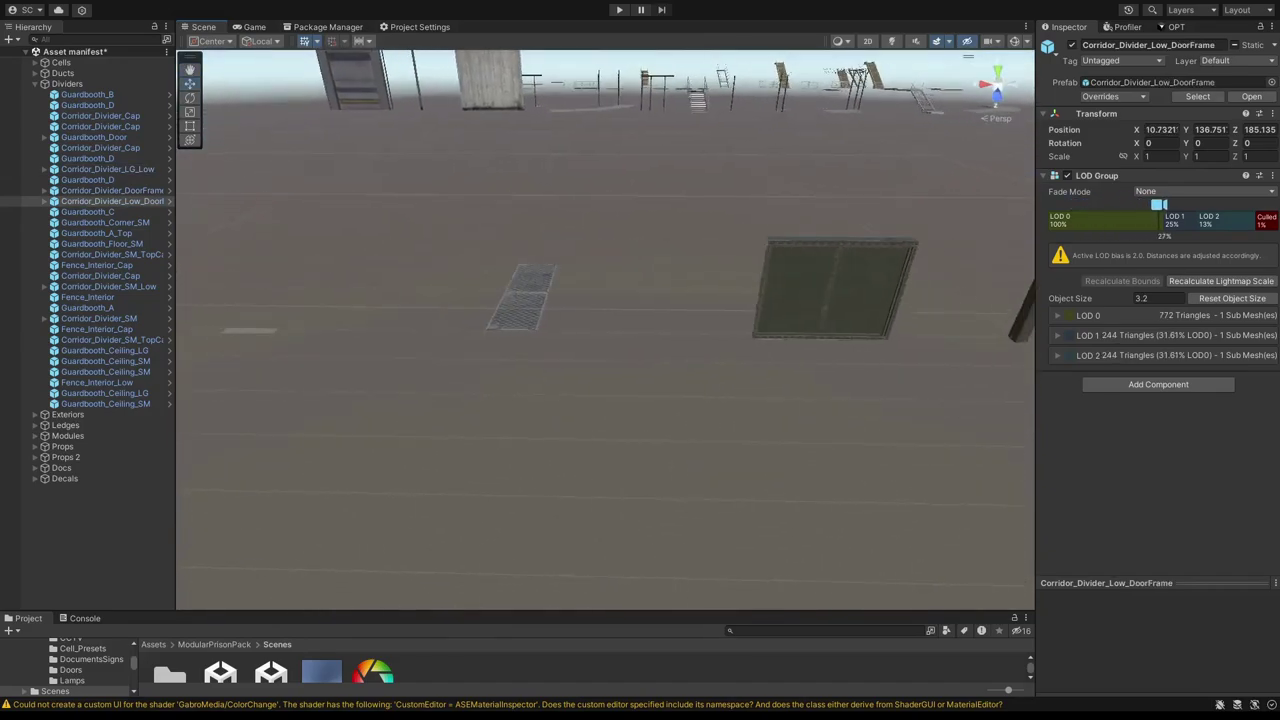
click(538, 297)
key(a)
right_drag(538, 297, 556, 330)
key(w)
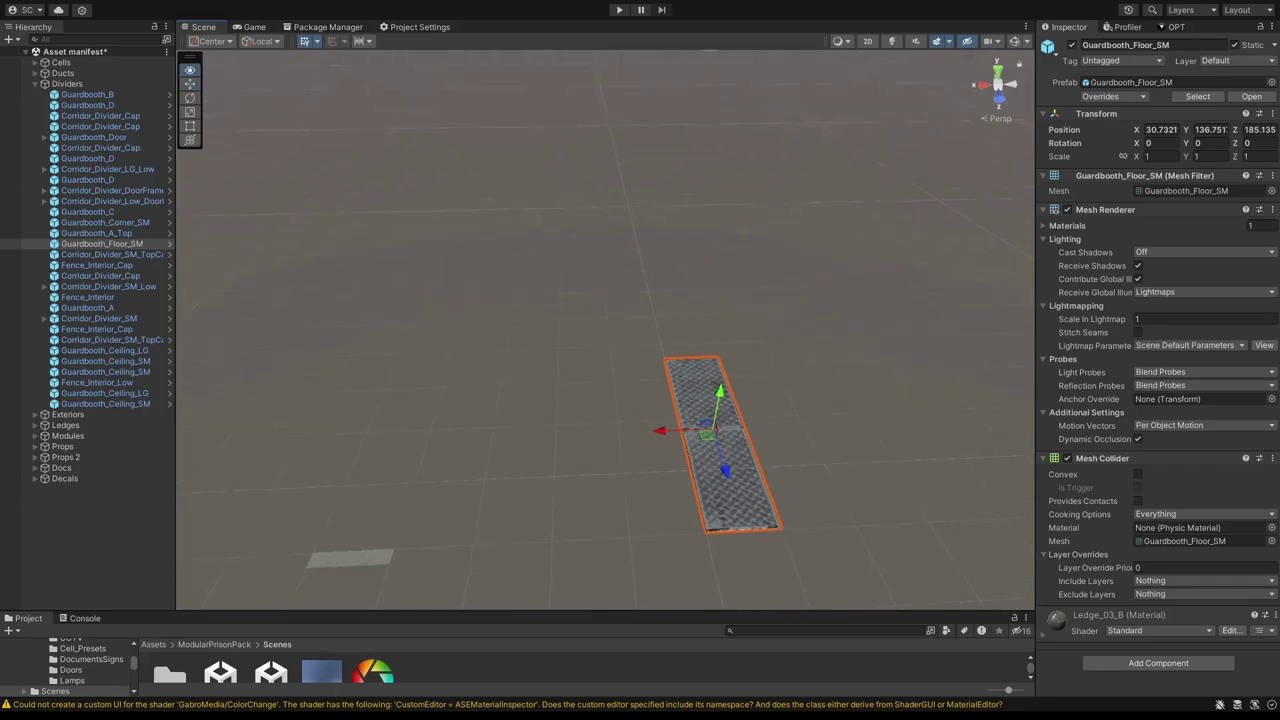
- Survey the far end of the divider row and select the Fence_Interior mesh panel
key(q)
right_drag(556, 330, 412, 314)
key(w)
key(s)
key(a)
key(e)
click(650, 391)
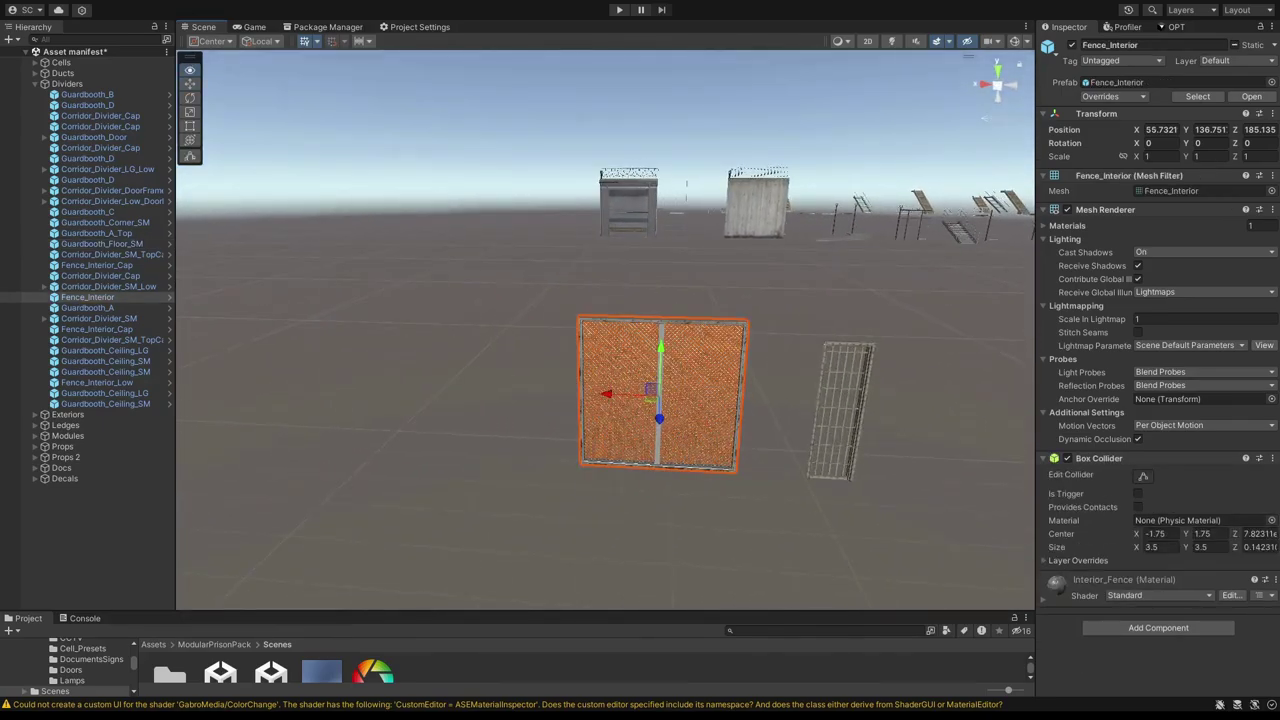
right_drag(650, 391, 808, 357)
key(w)
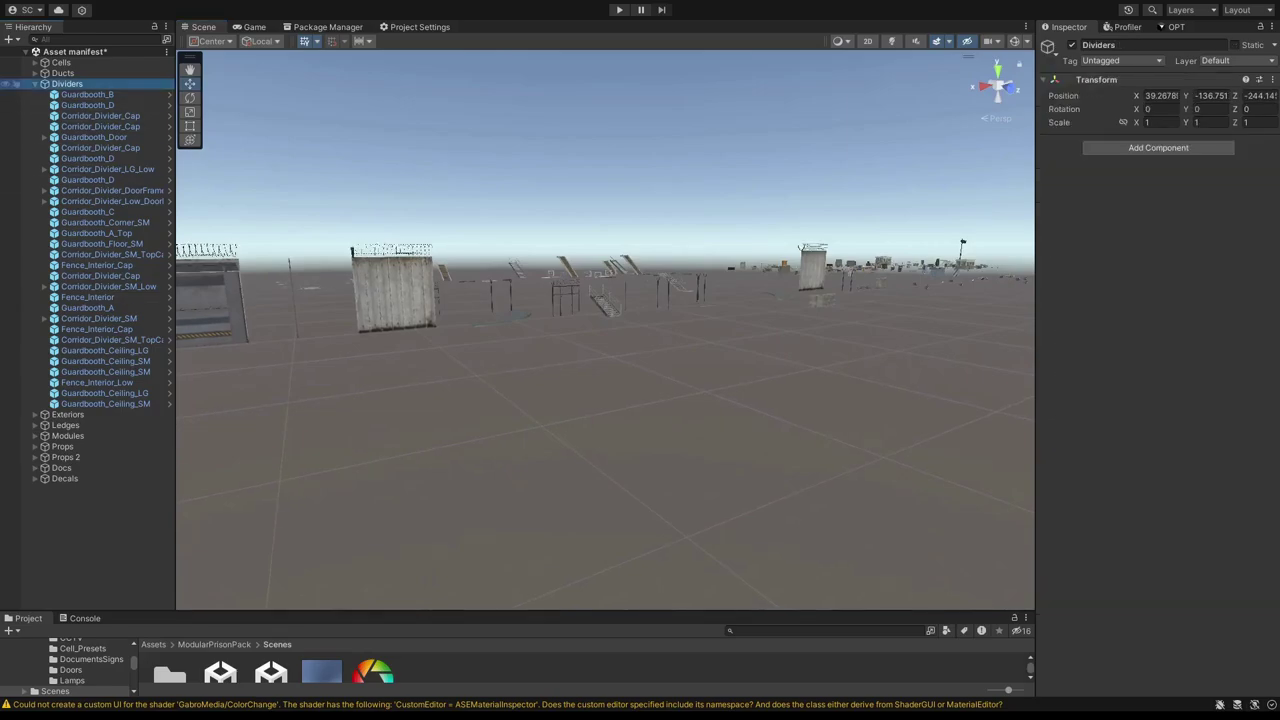
- Examine the Ducts group, selecting Duct_LG_ConnectedVent, Duct_LG_End and Duct_Vent_Roof in turn
key(w)
right_drag(560, 320, 530, 398)
key(w)
right_drag(450, 345, 665, 366)
click(584, 345)
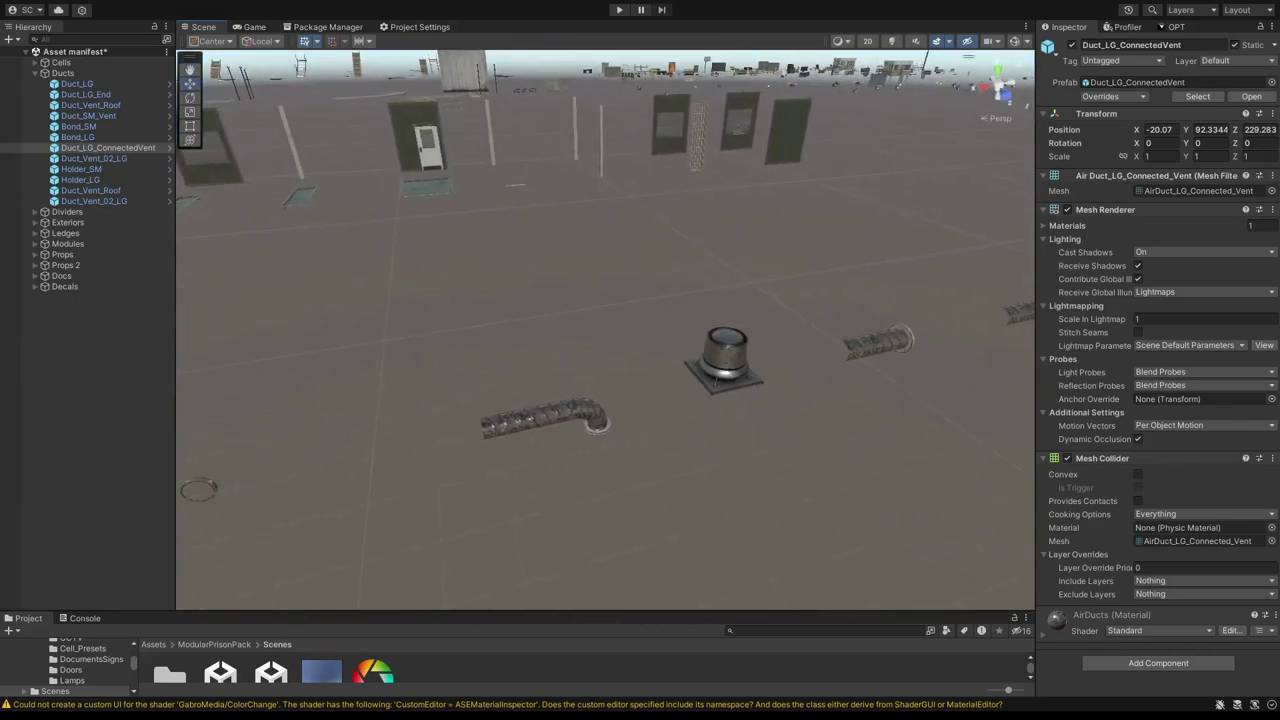
click(880, 347)
mouse_move(880, 347)
right_down()
mouse_move(930, 340)
mouse_move(870, 340)
right_up()
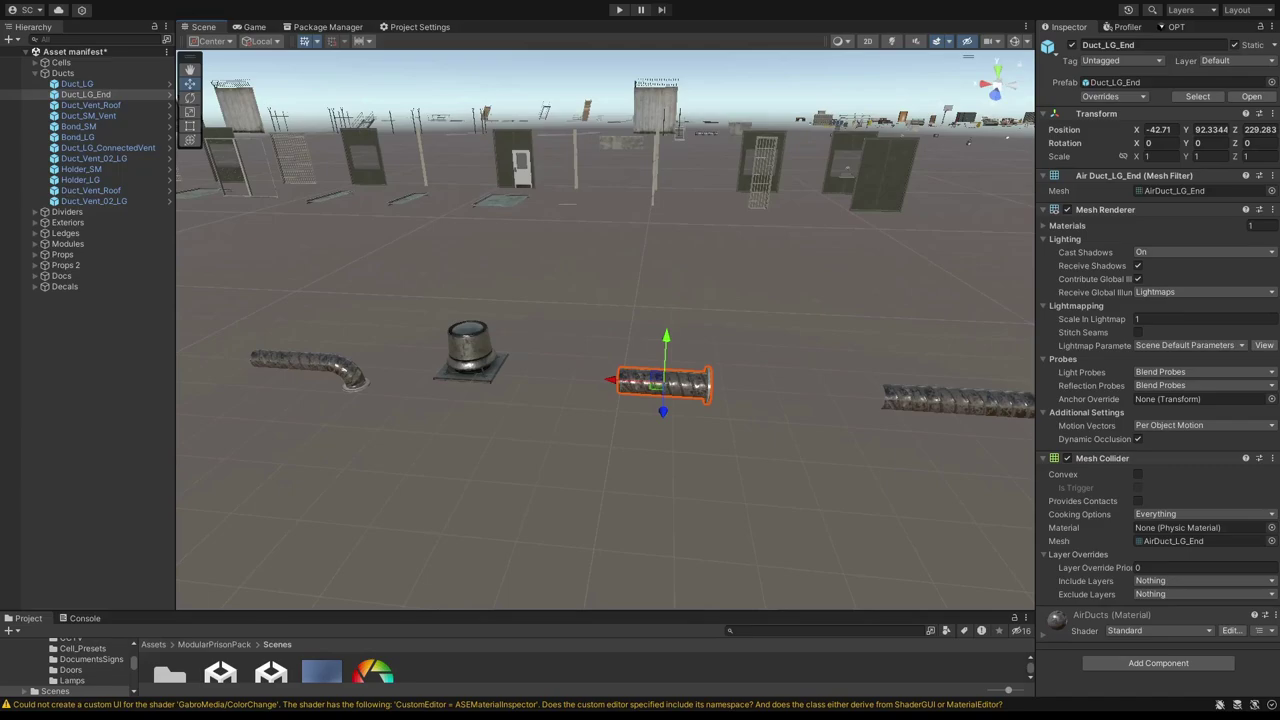
click(473, 350)
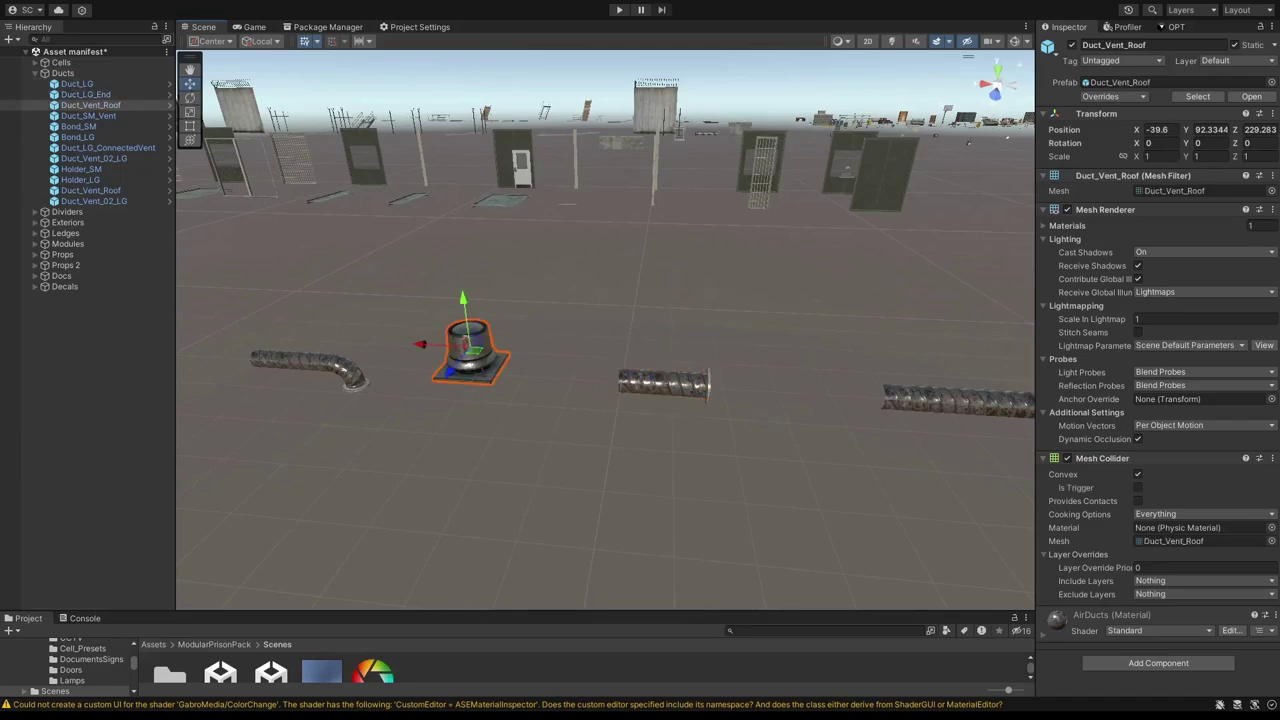
- Collapse the Ducts group in the hierarchy and focus the scene view on the Cells group
click(64, 73)
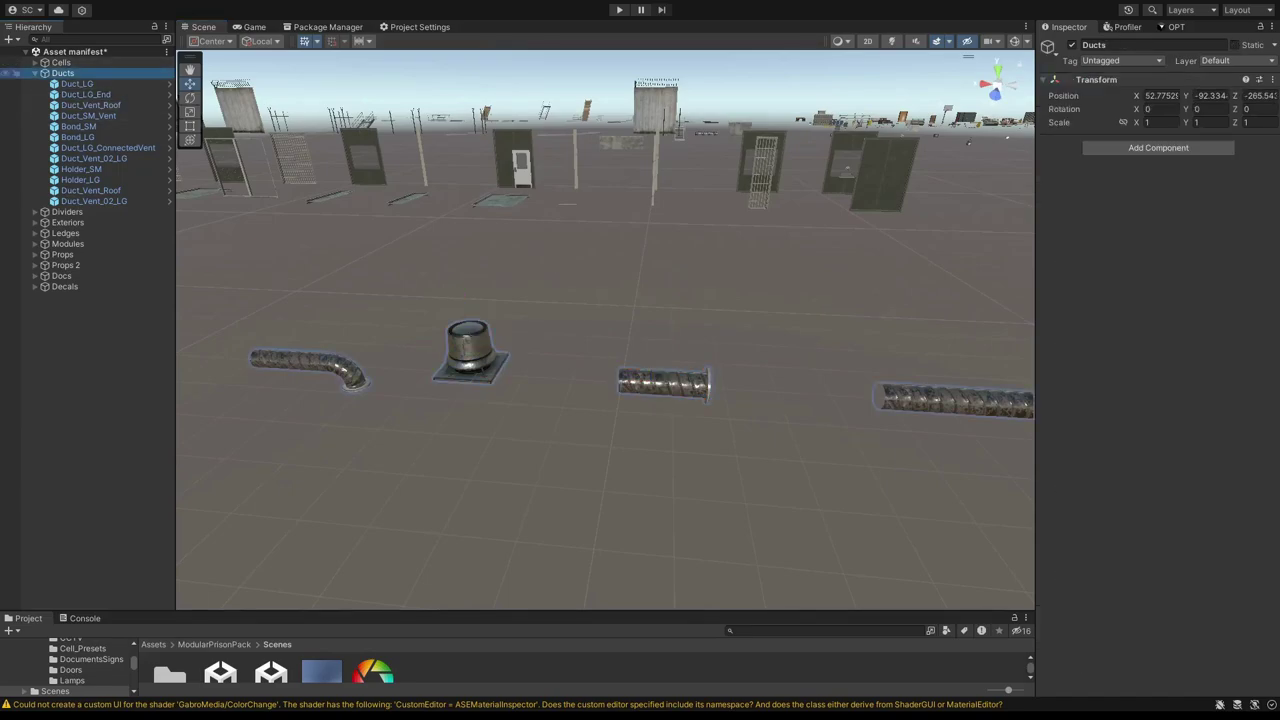
click(35, 73)
click(62, 63)
key(f)
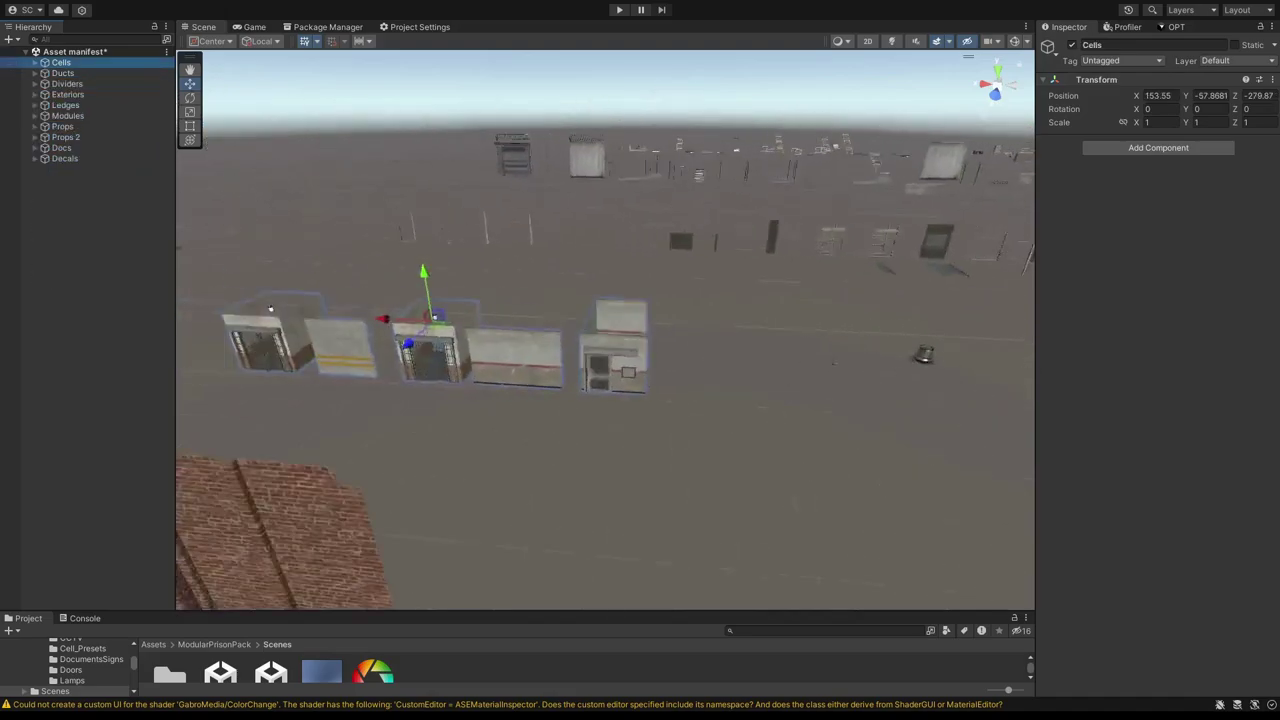
right_drag(606, 330, 600, 370)
key(w)
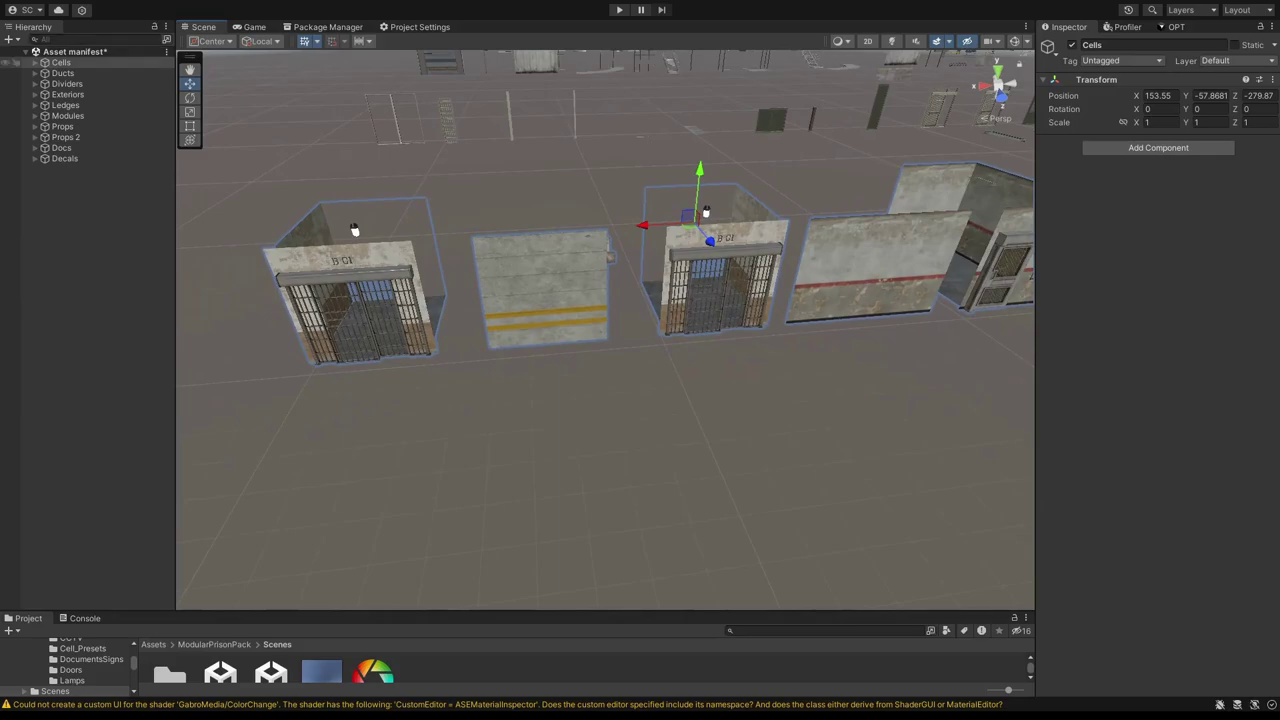
- Expand the Cells group and inspect a barred cell module from inside and outside
click(35, 63)
right_drag(560, 330, 800, 350)
key(w)
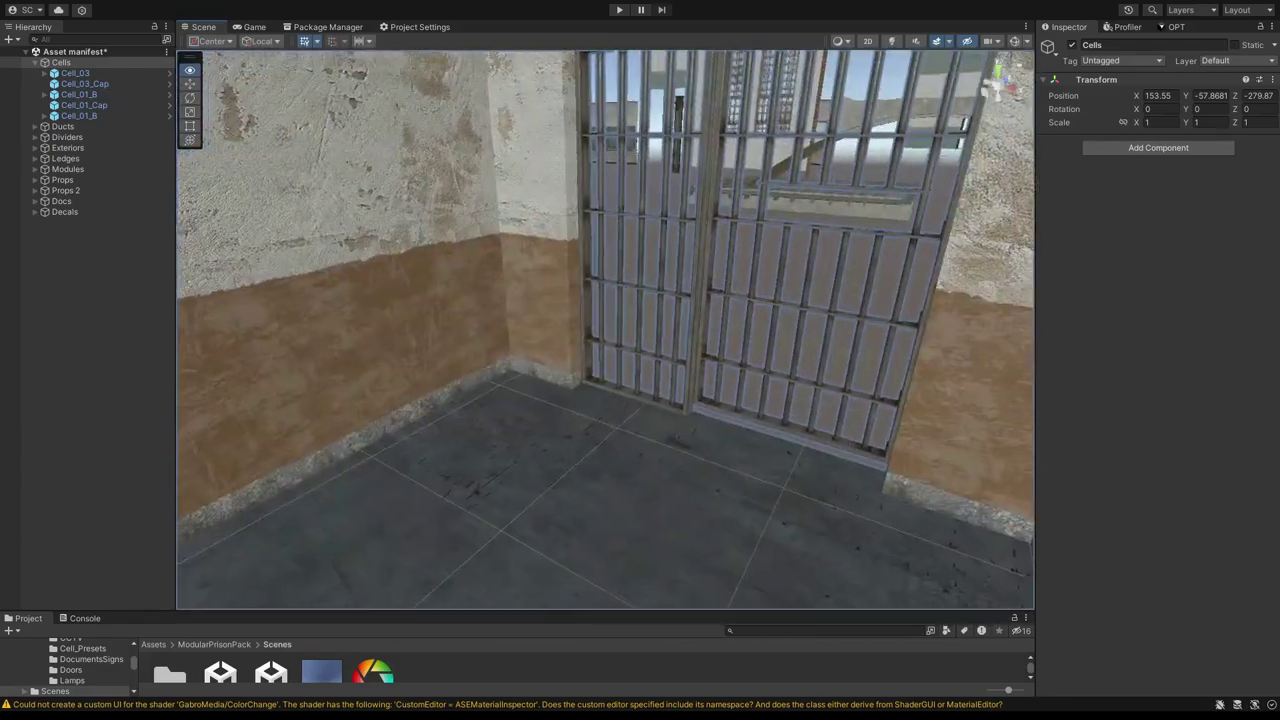
mouse_move(620, 350)
right_down()
mouse_move(720, 310)
mouse_move(600, 315)
mouse_move(700, 335)
mouse_move(640, 335)
mouse_move(575, 358)
mouse_move(1025, 365)
mouse_move(710, 375)
mouse_move(715, 410)
right_up()
key(s)
key(w)
key(w)
key(s)
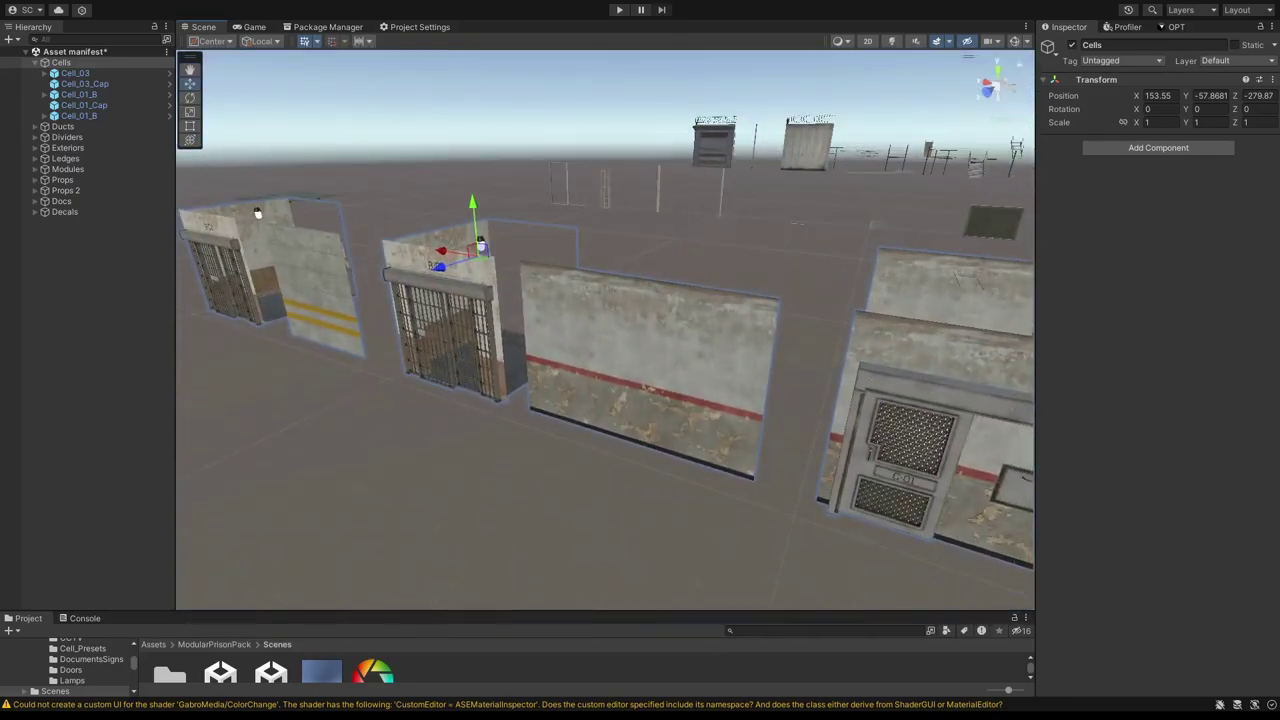
- Select the red-striped Cell_03_Cap wall and examine it beside the B-01 cell
click(655, 370)
key(d)
key(w)
right_drag(655, 370, 955, 372)
key(s)
key(w)
key(a)
key(s)
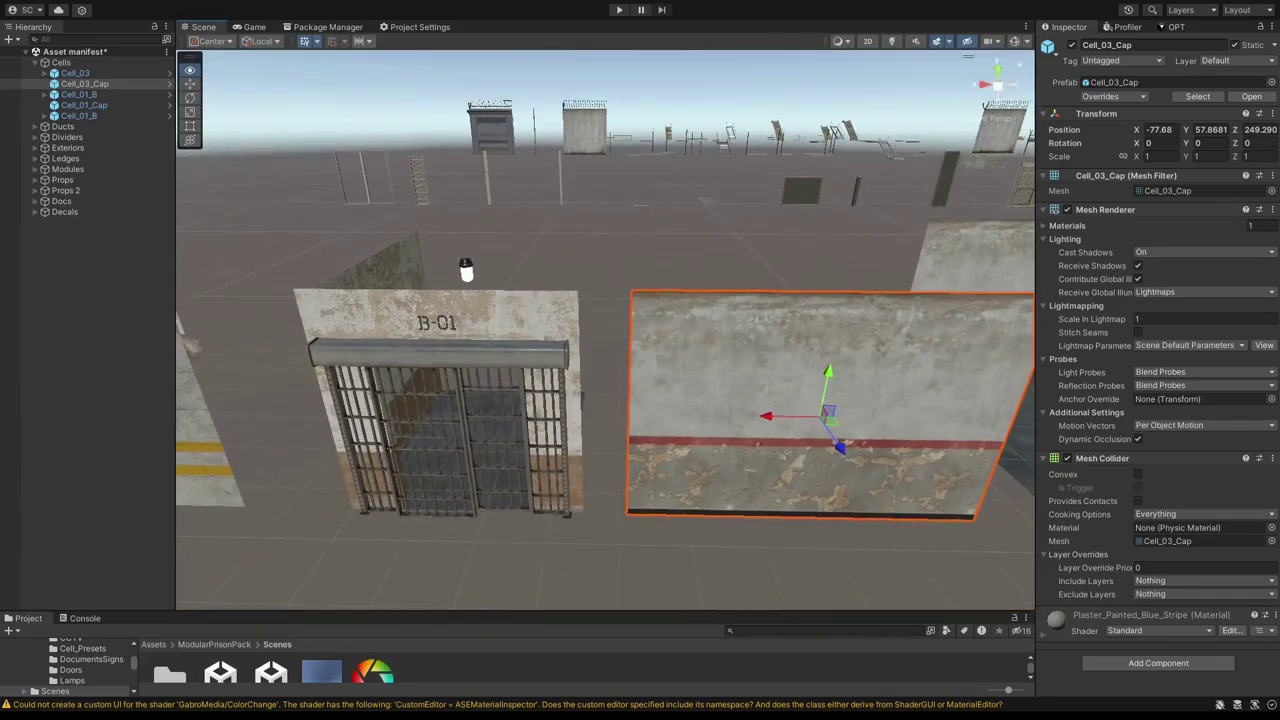
- Select the yellow-striped Cell_01_Cap wall between the B-01 cells, and survey the whole asset layout from a distance
key(a)
right_drag(955, 372, 955, 372)
click(600, 350)
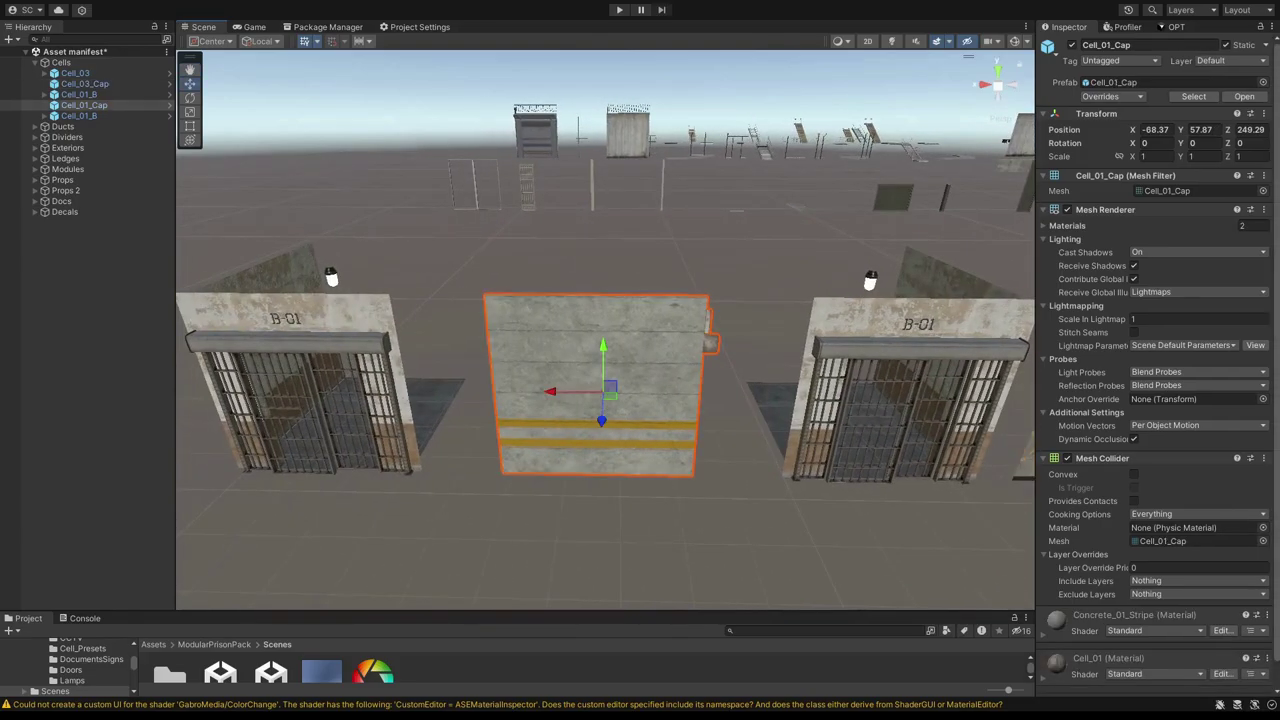
key(d)
right_drag(600, 350, 1020, 370)
key(d)
key(a)
key(s)
key(a)
key(w)
key(s)
right_drag(493, 241, 848, 244)
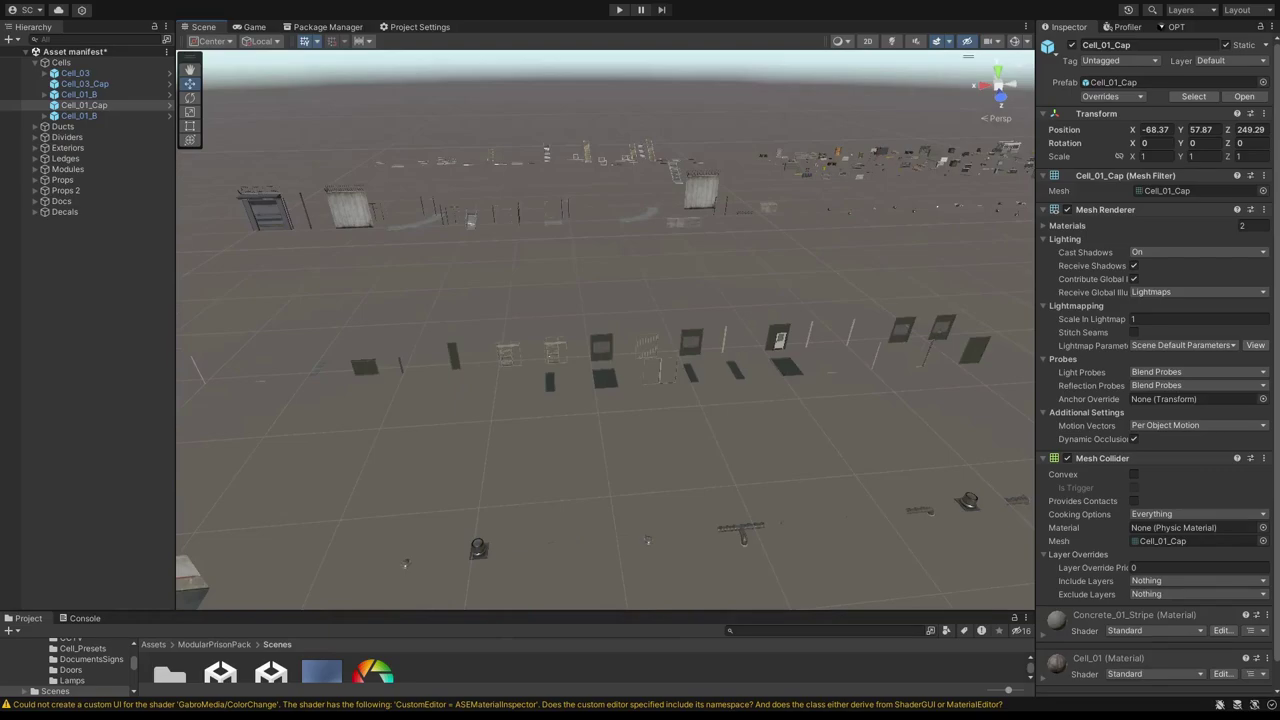